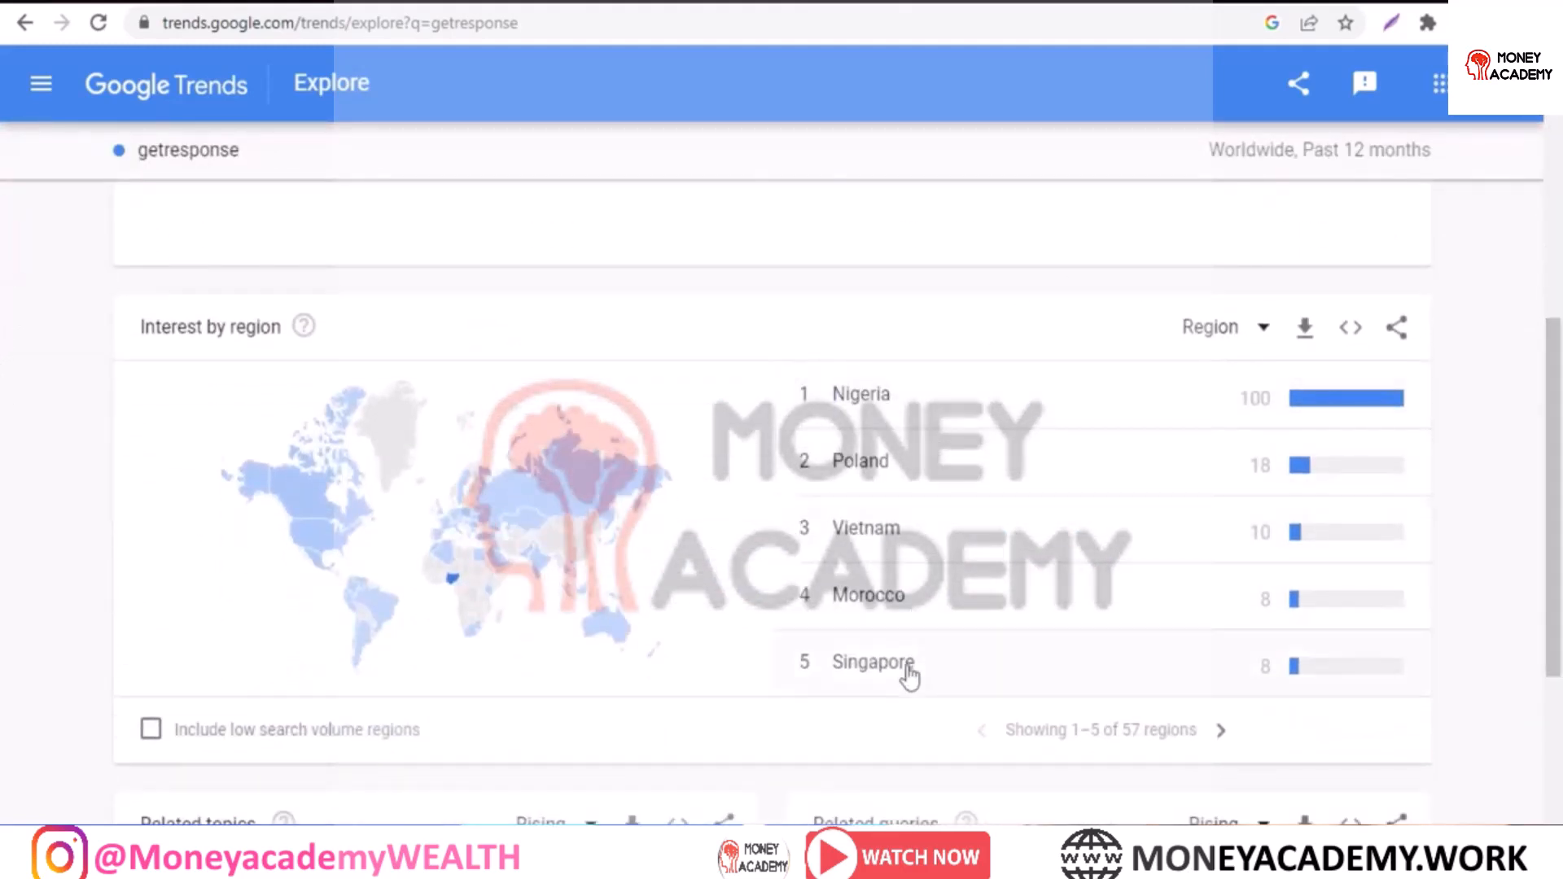
- Change the region of the getresponse search trend from worldwide to United States
left_click_drag(1546, 489, 1556, 255)
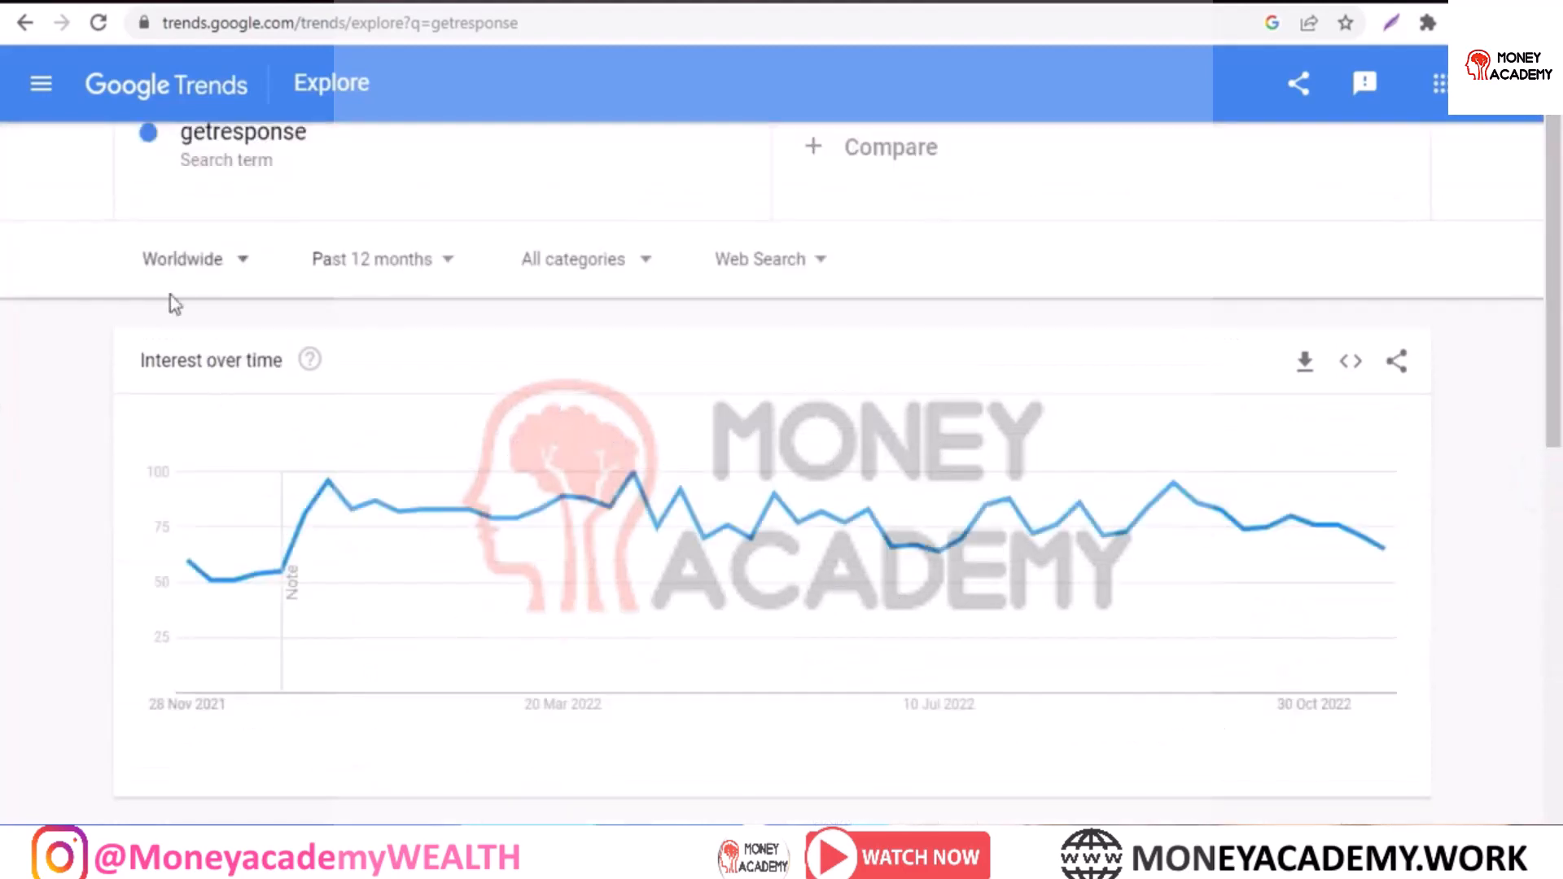
left_click(169, 261)
type("united")
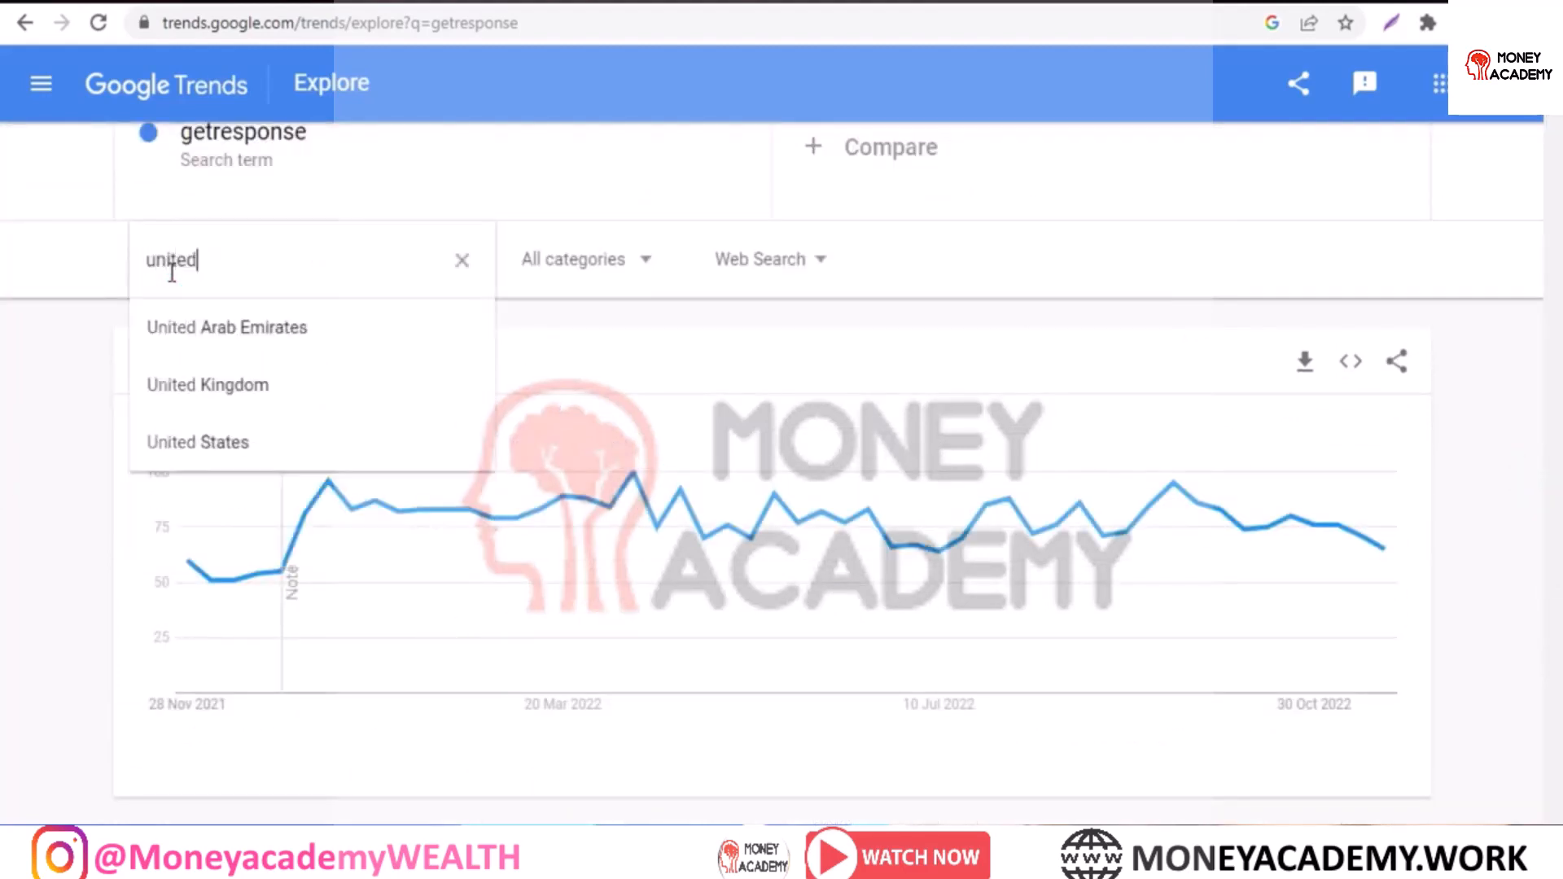
left_click(245, 443)
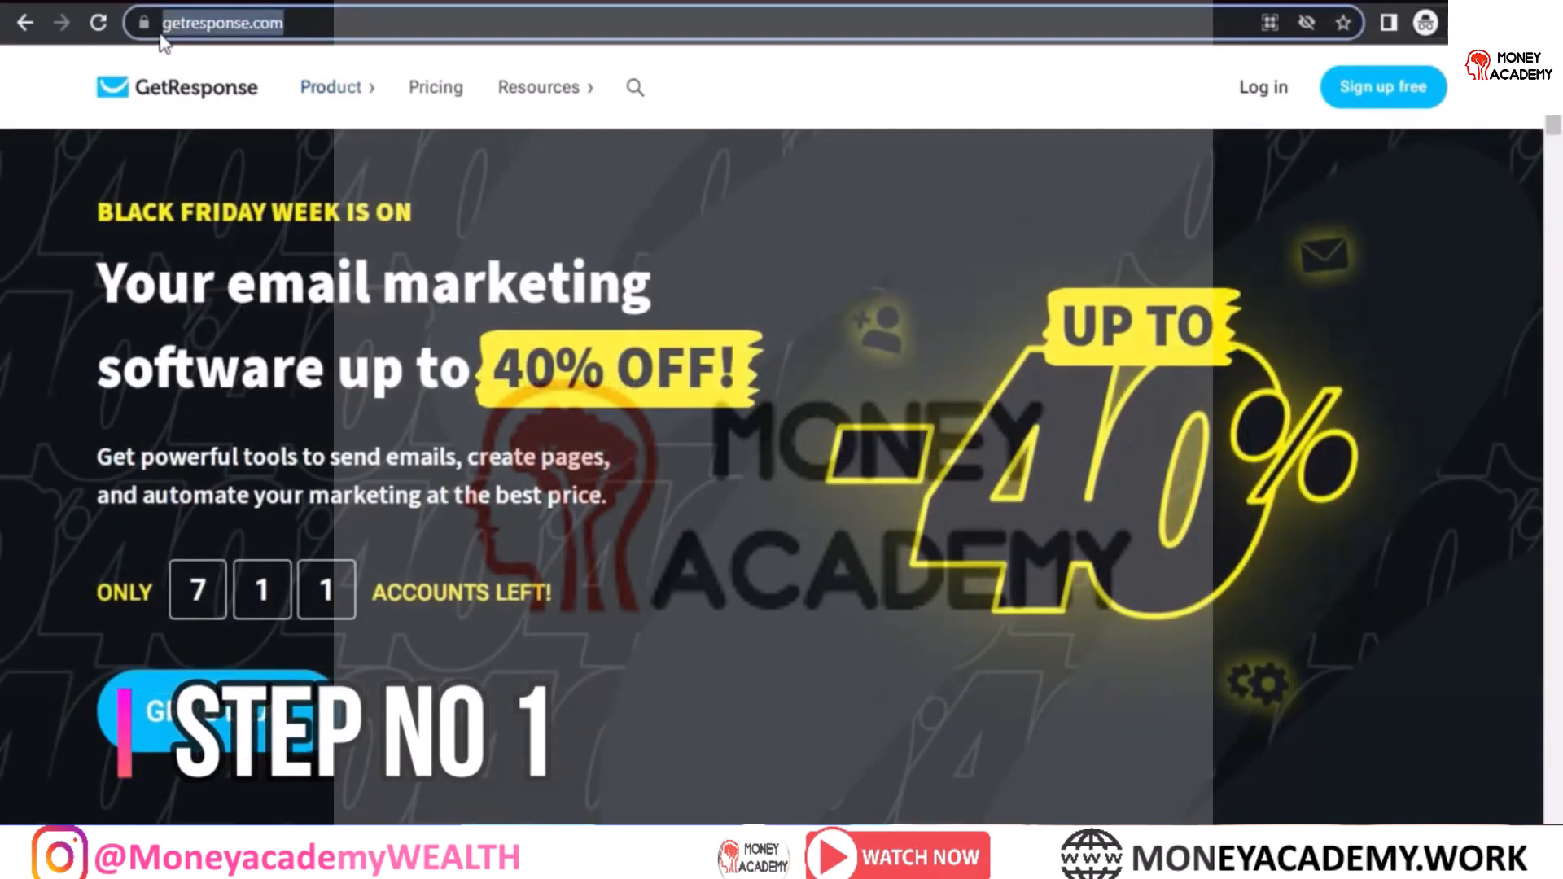
- Open the GetResponse pricing page and bring the plan comparison into view
left_click(286, 294)
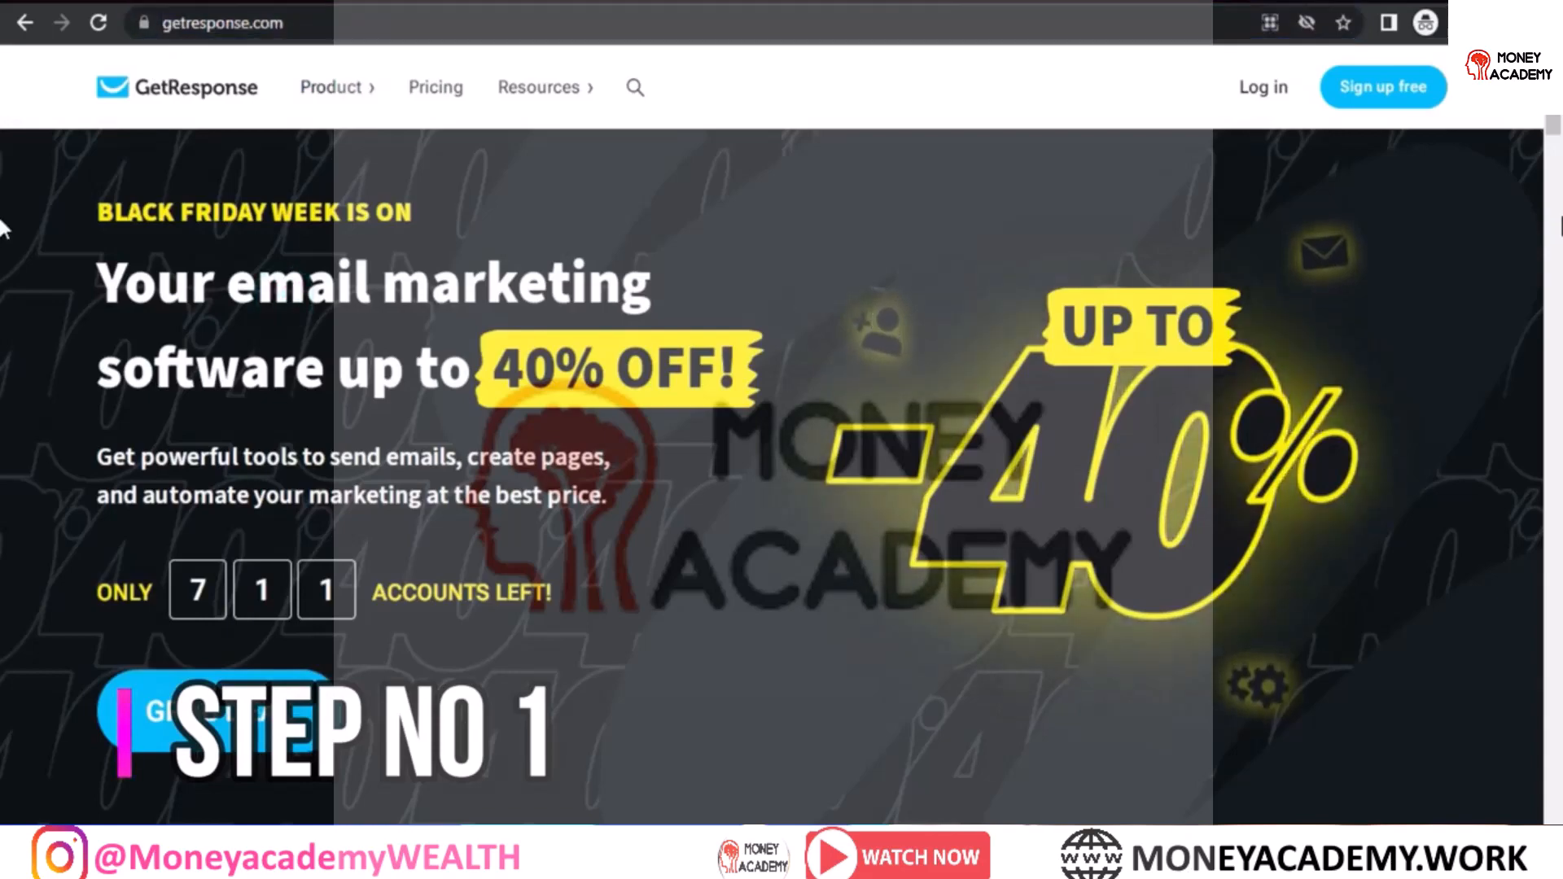
scroll(3, 106, "down", 5)
scroll(2, 106, "up", 5)
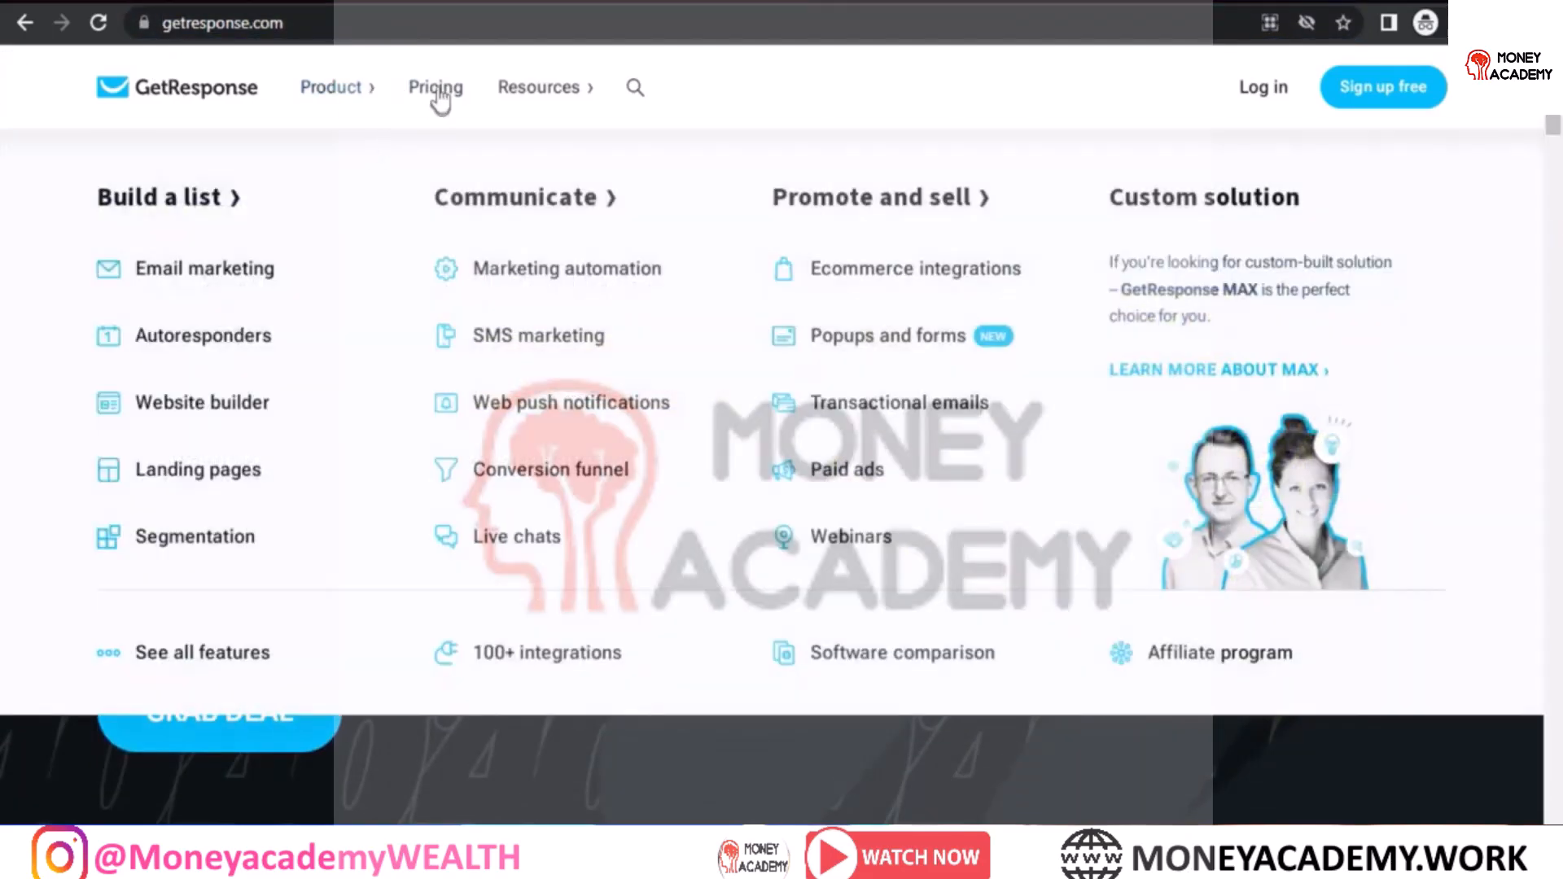
left_click(437, 90)
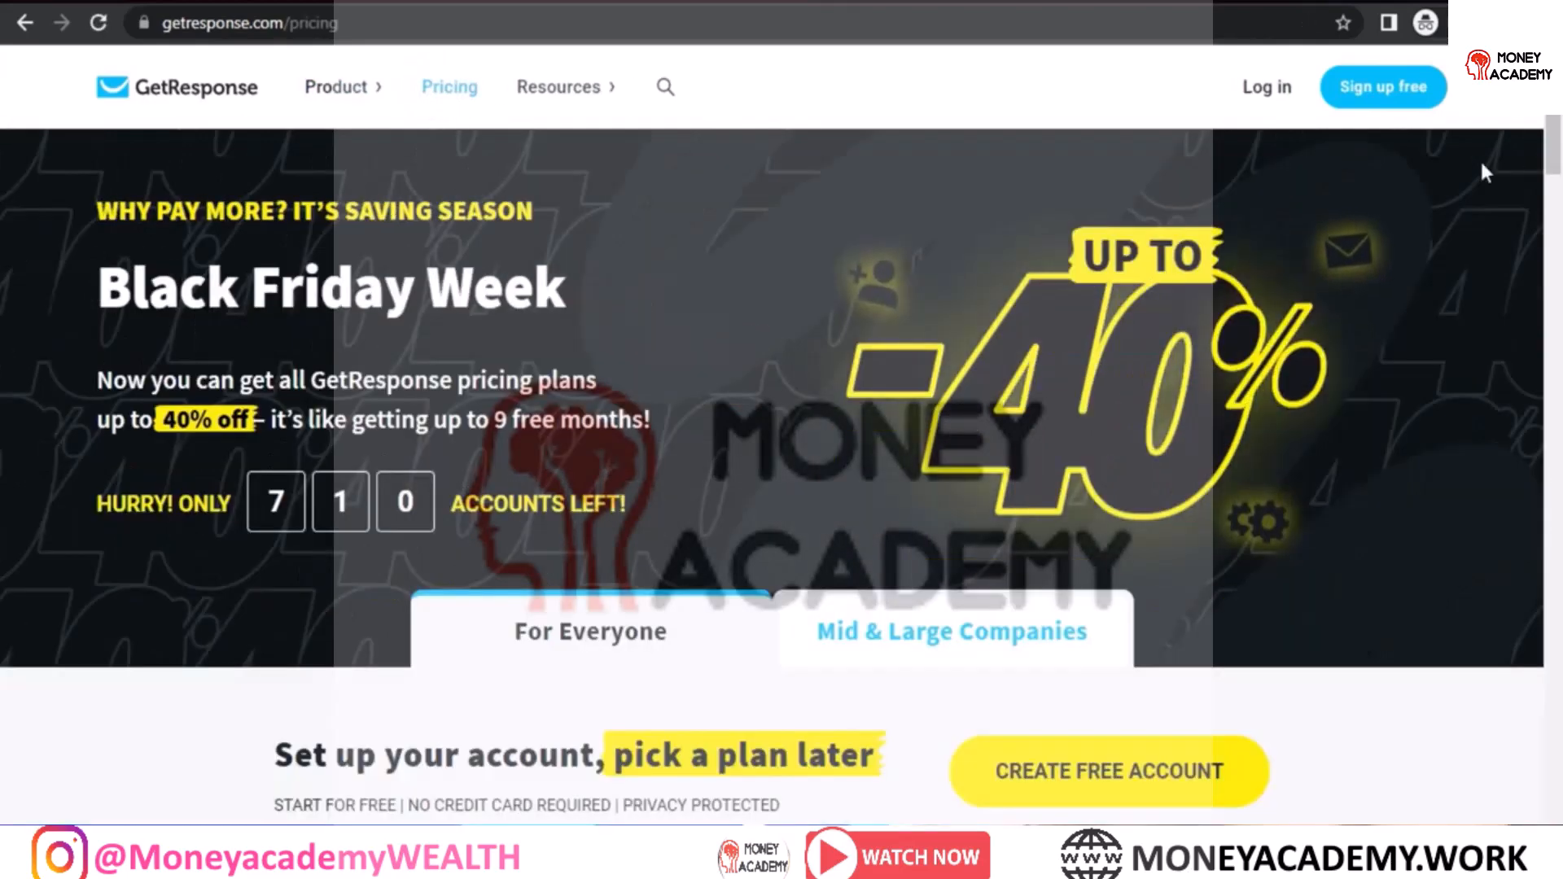
scroll(4, 204, "down", 5)
scroll(4, 204, "down", 3)
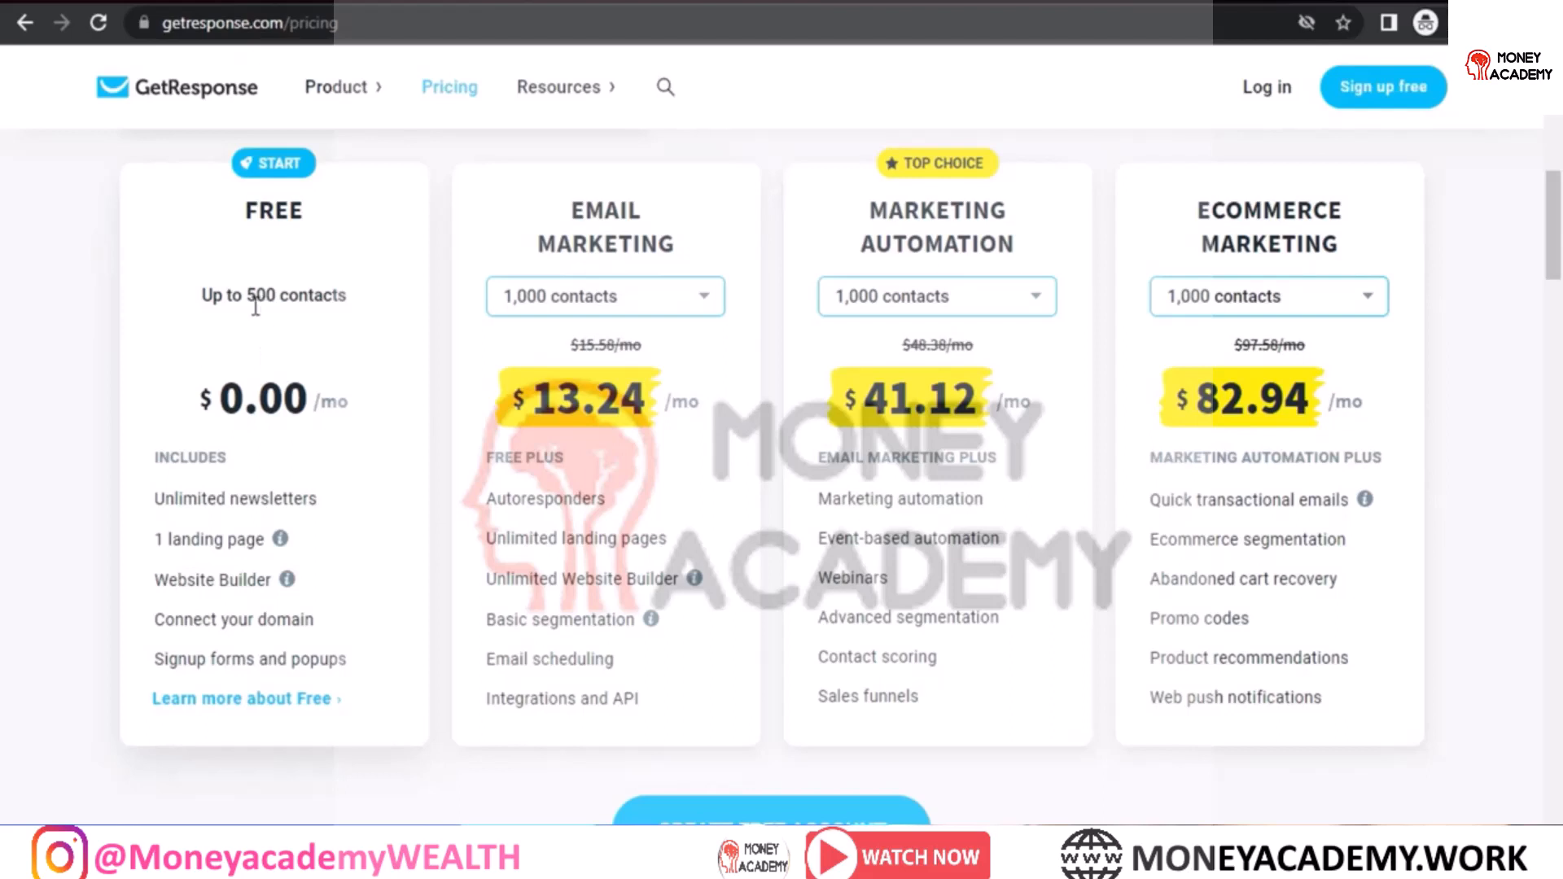
- Highlight the Free plan's contact limit and the Email Marketing plan's features from Autoresponders to Email scheduling
left_click_drag(247, 296, 348, 306)
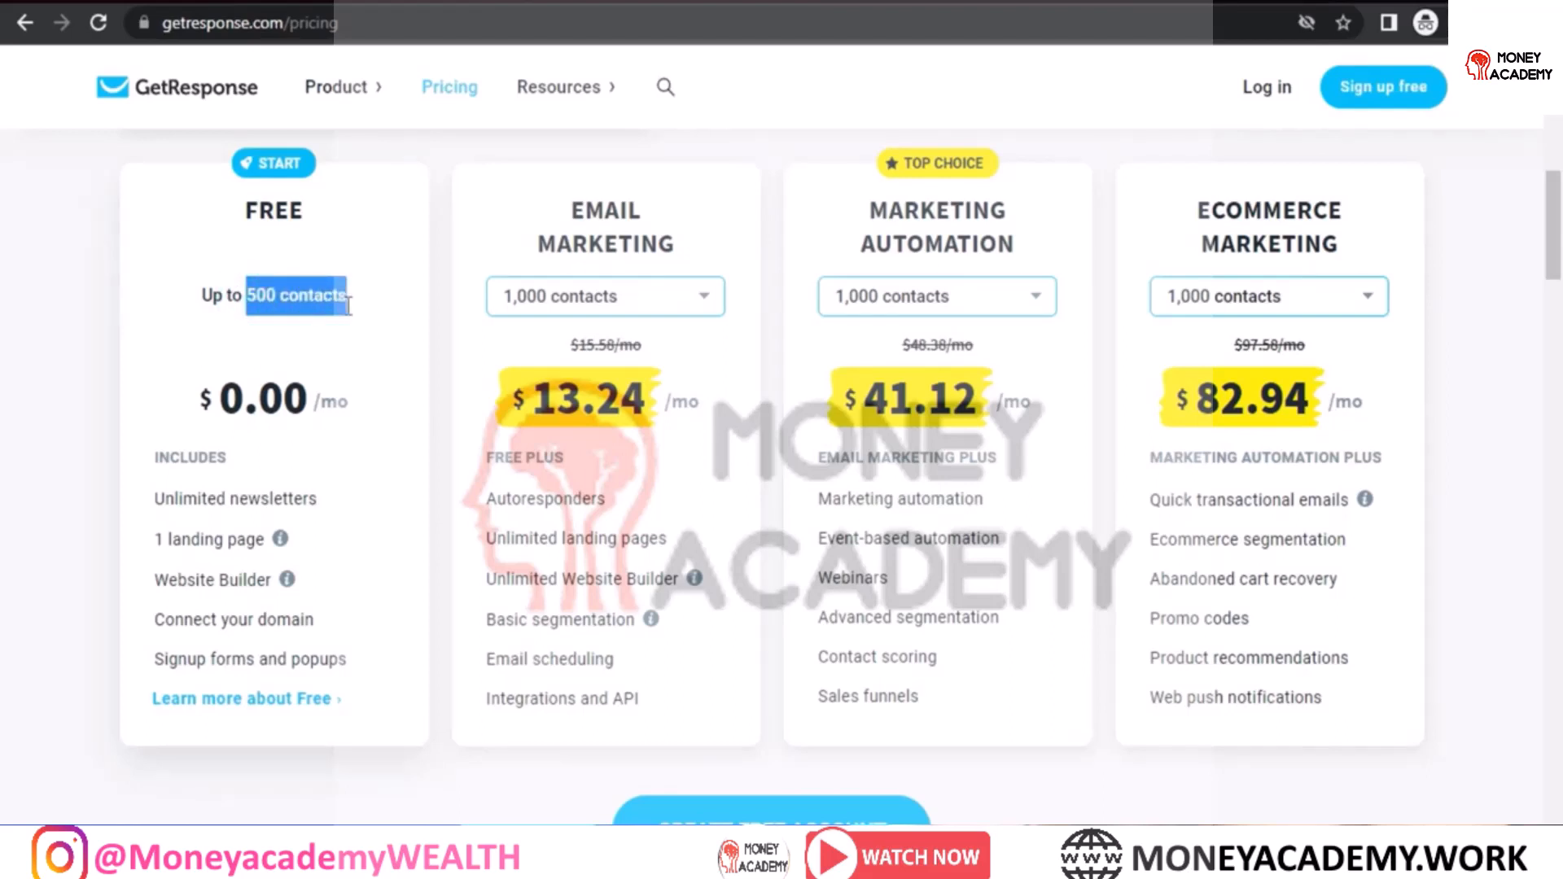
left_click(521, 358)
left_click_drag(485, 497, 626, 668)
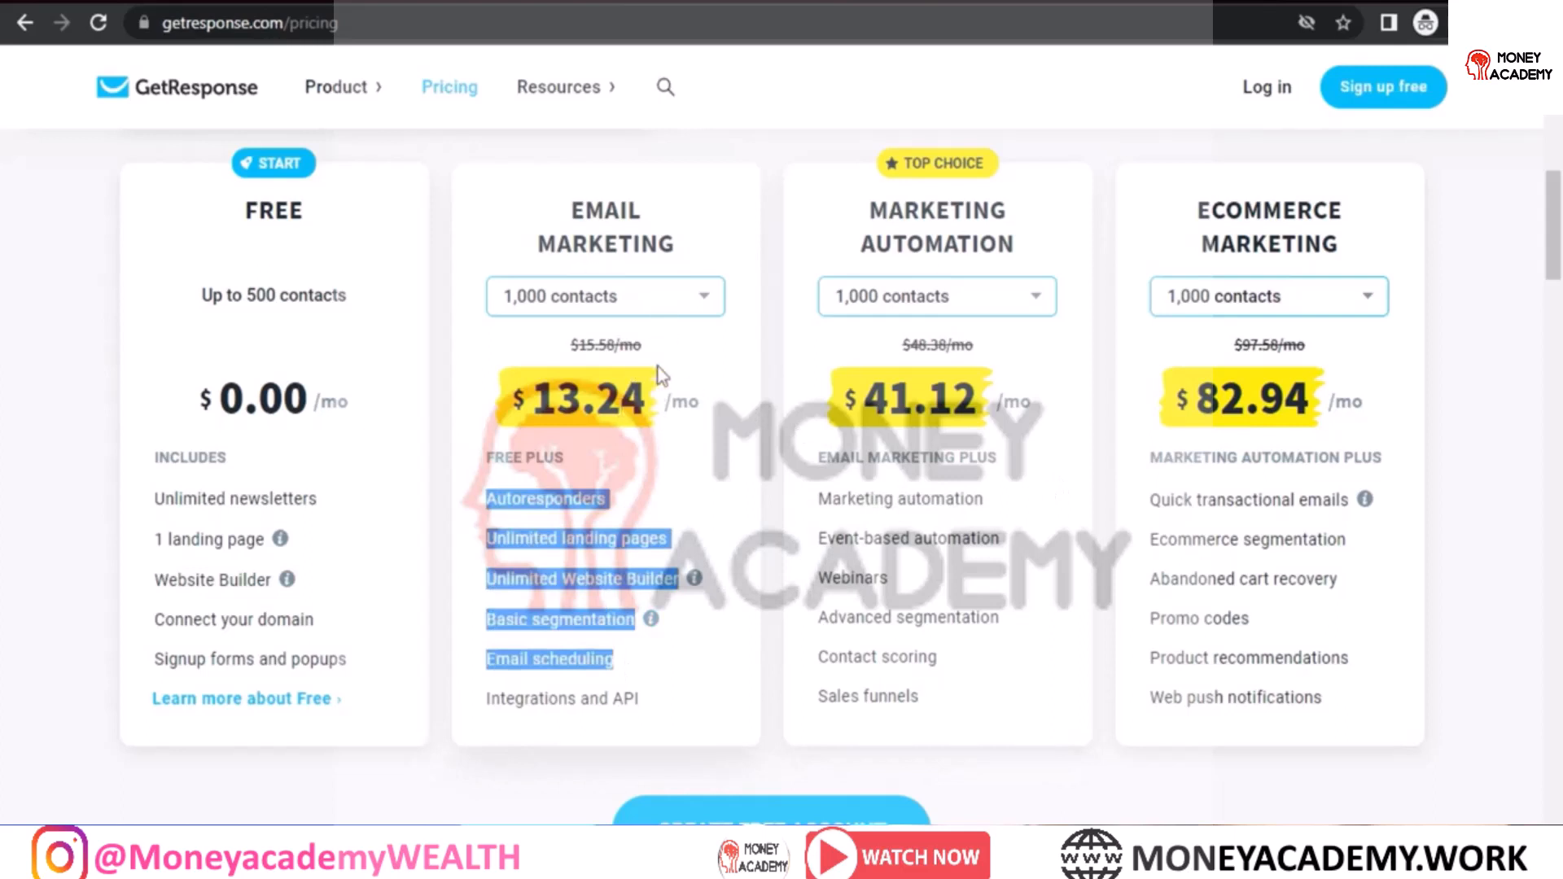
- Check the Email Marketing plan's price for 5,000 contacts and for 10,000 contacts
left_click(696, 318)
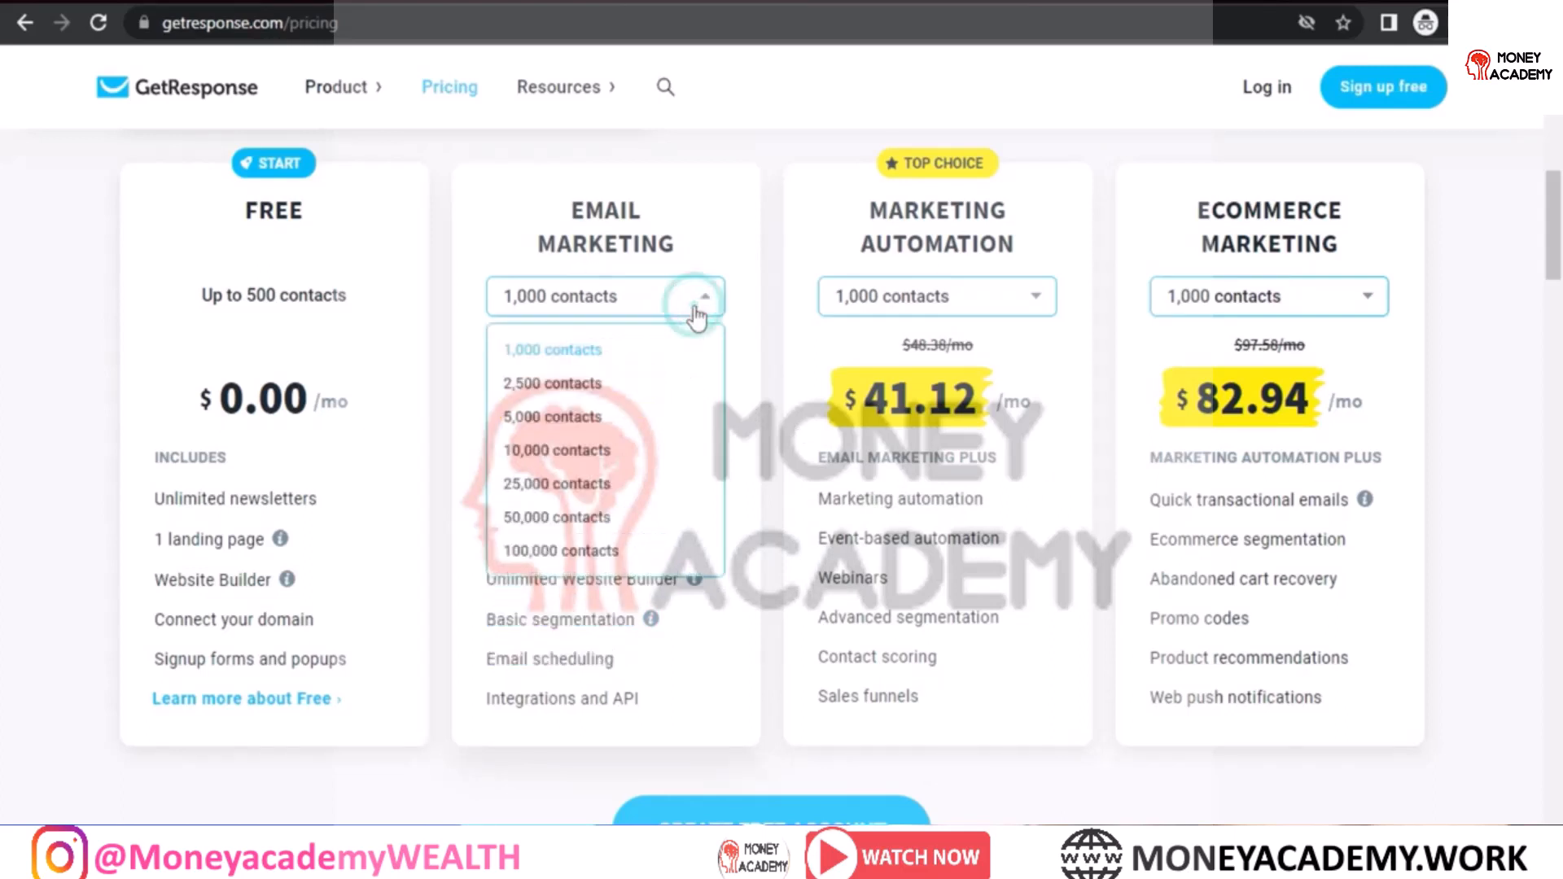
left_click(614, 412)
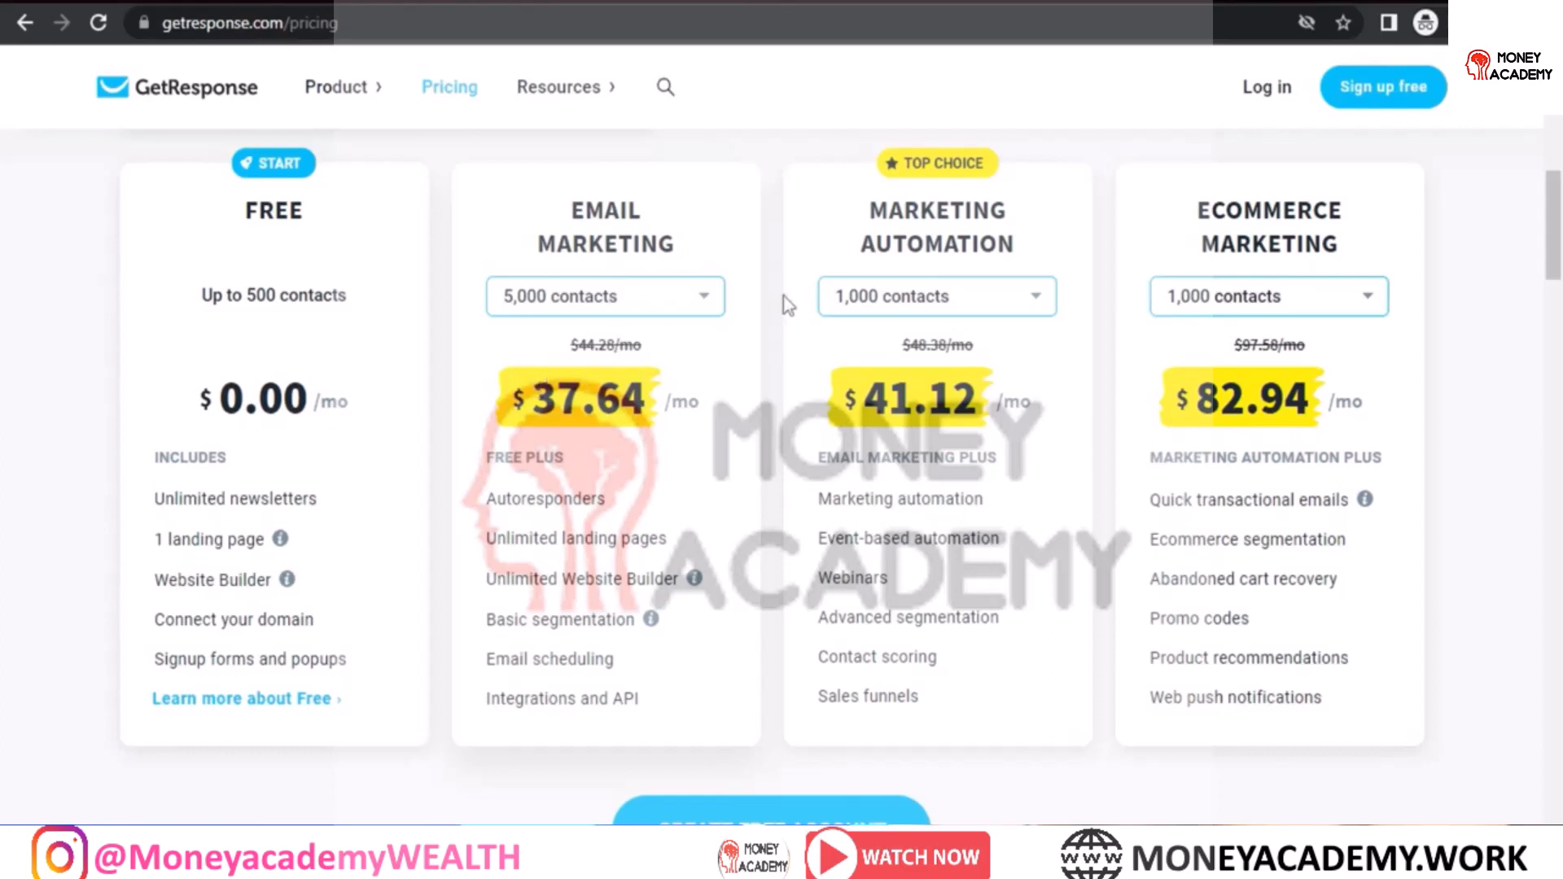
left_click(698, 317)
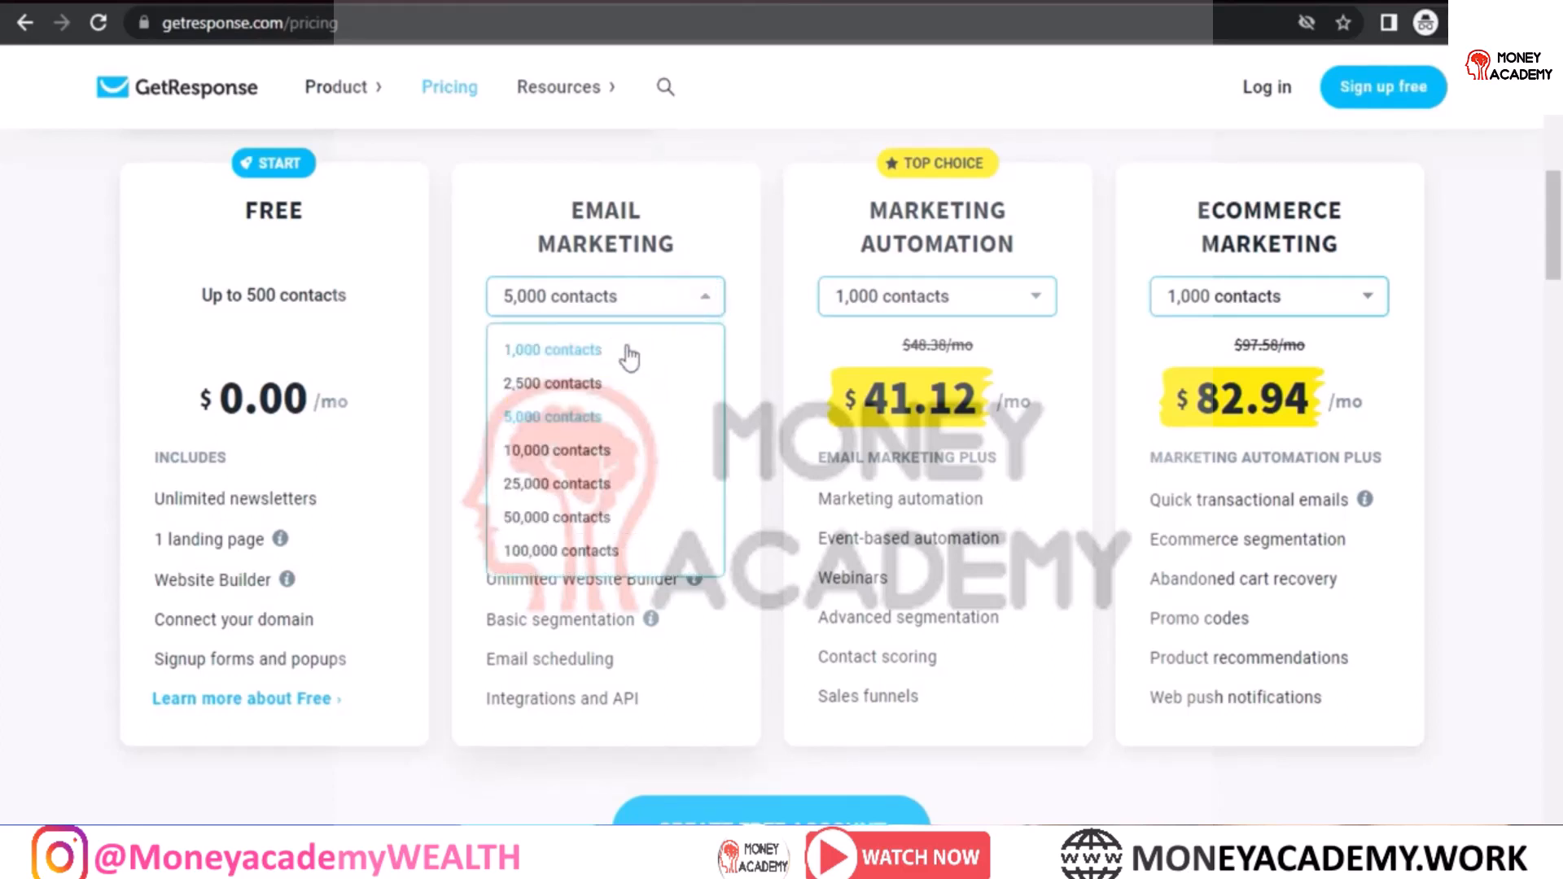
left_click(624, 453)
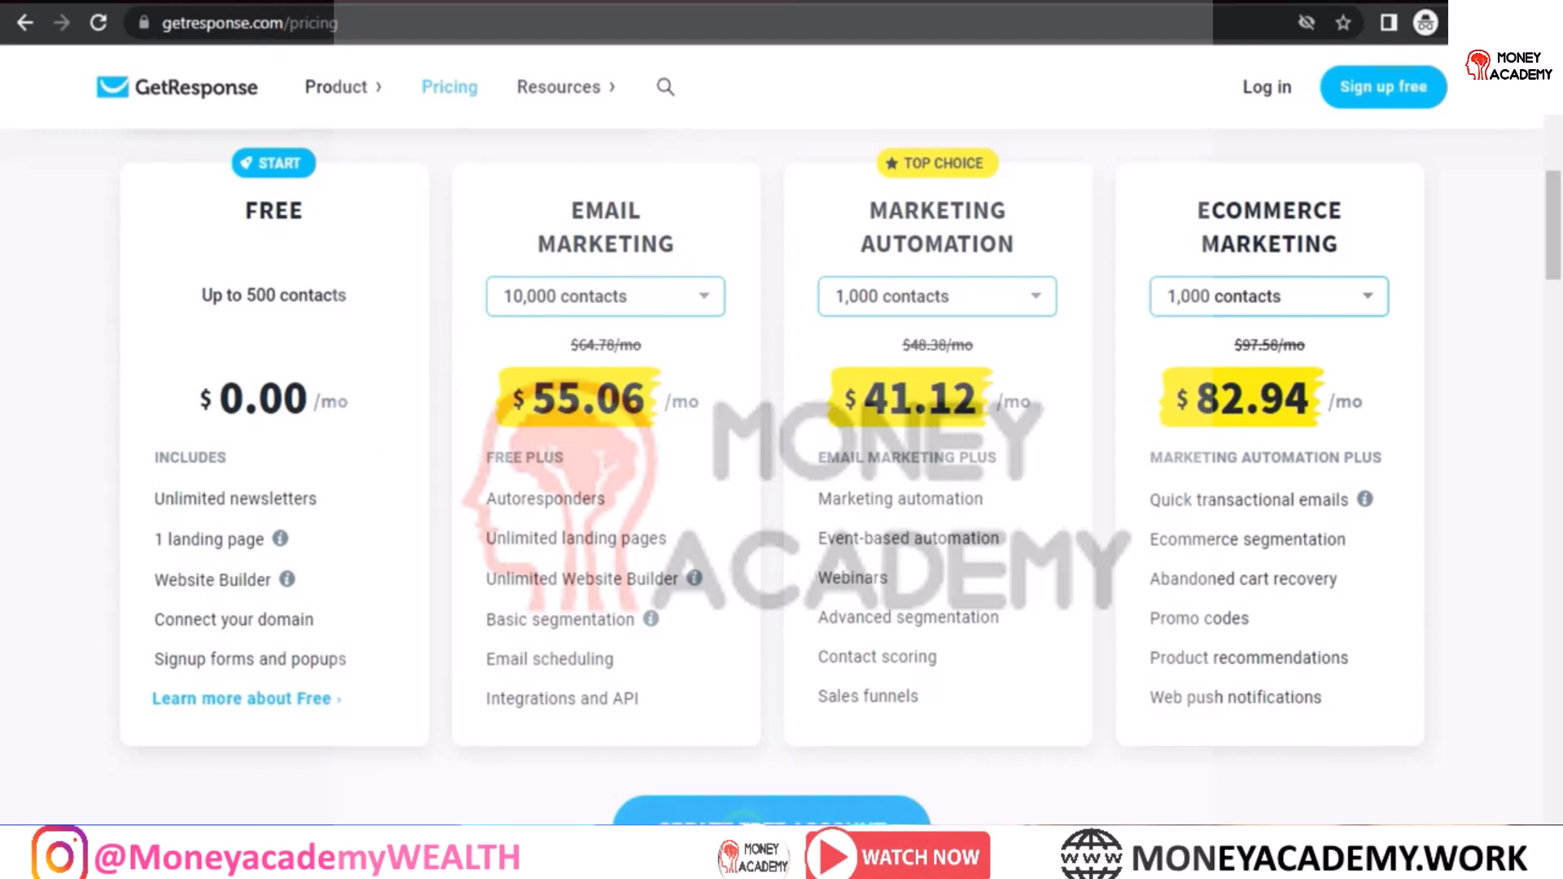
- Open the GetResponse affiliate partners site from the dashboard's Affiliate Programs card
key("F5")
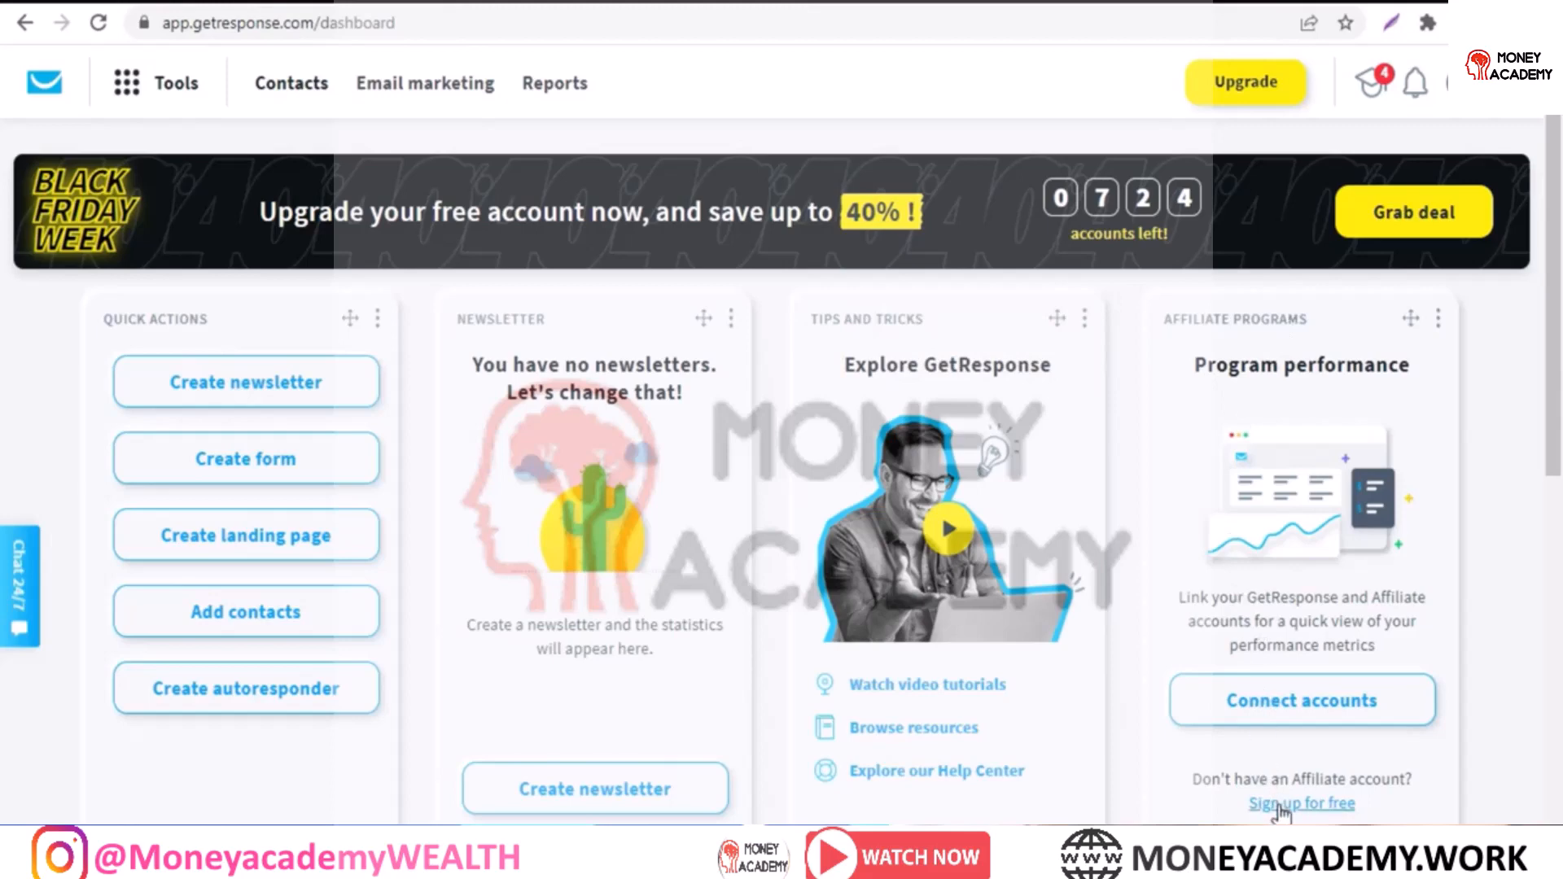
left_click(1254, 724)
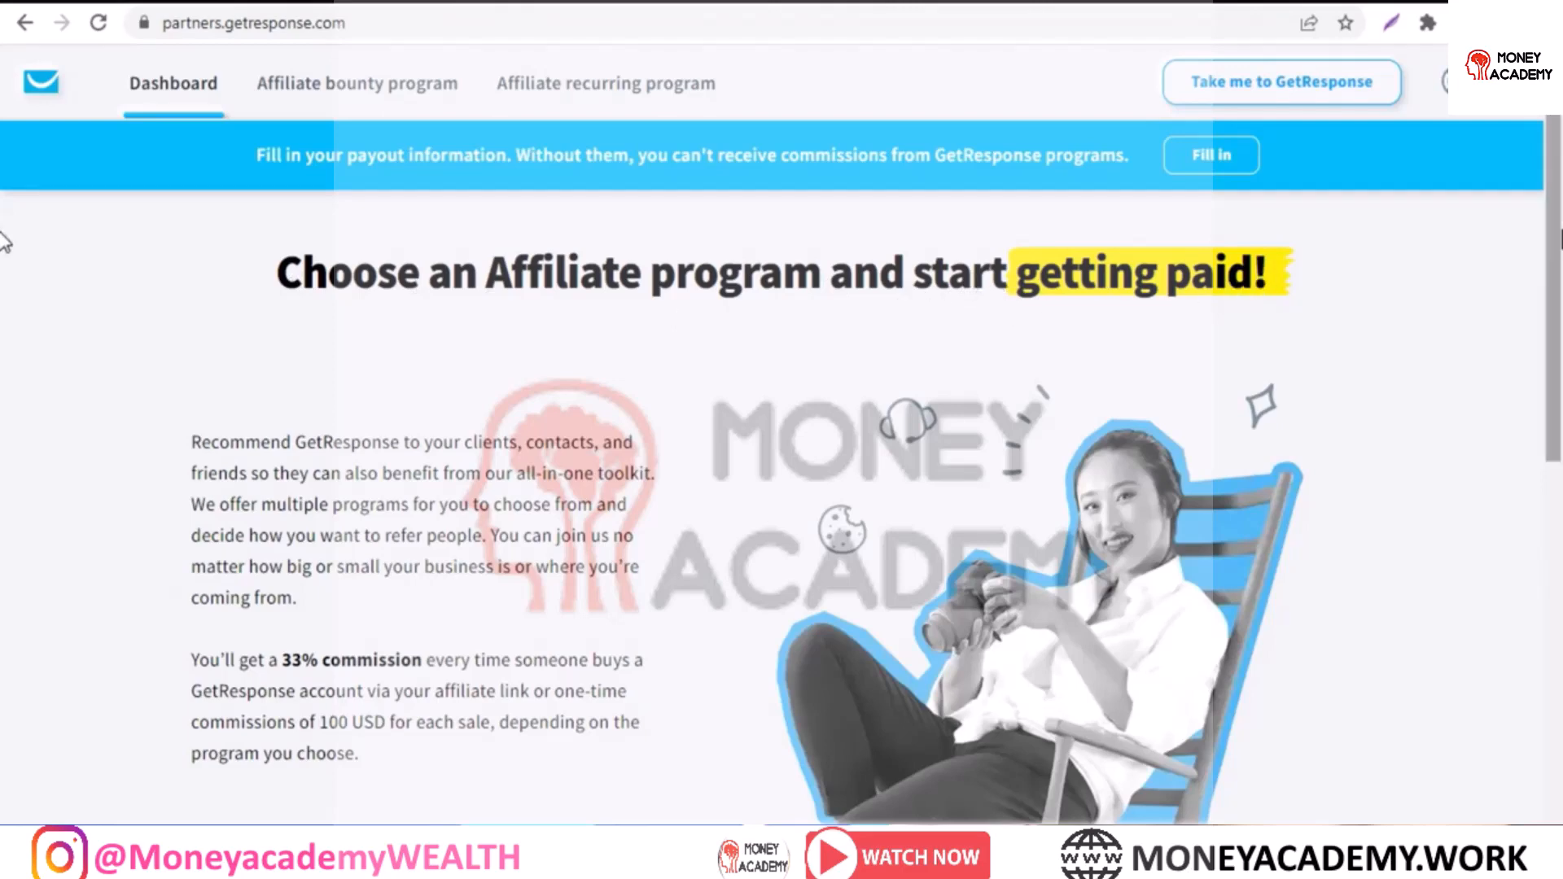
- Compare the commissions of the Affiliate Bounty and Affiliate Recurring programs, highlighting each rate
left_click_drag(1555, 308, 1553, 618)
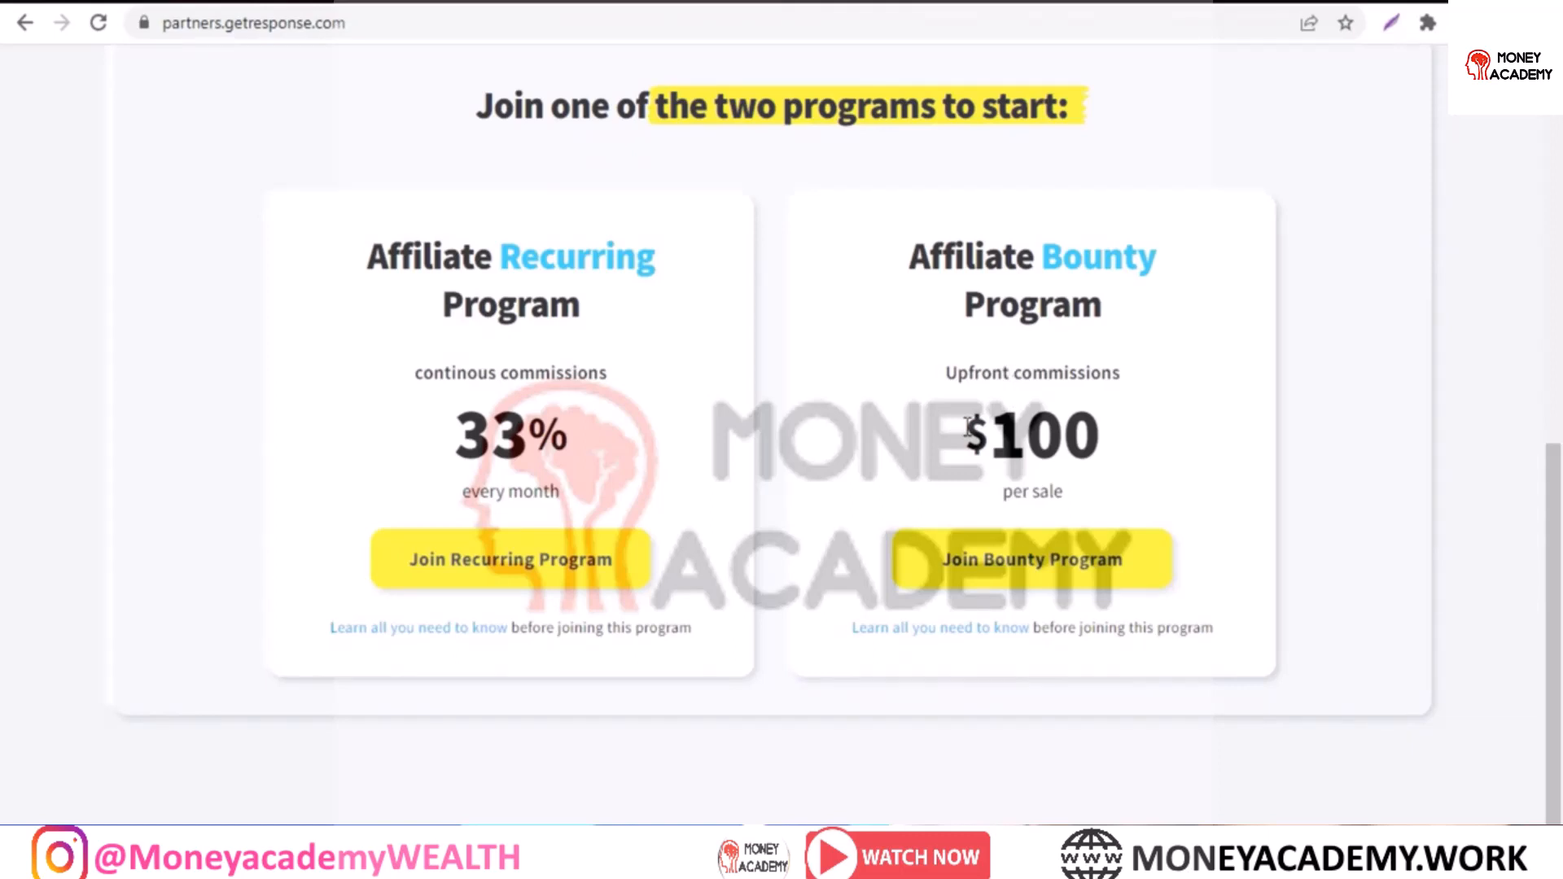
left_click_drag(967, 431, 1130, 443)
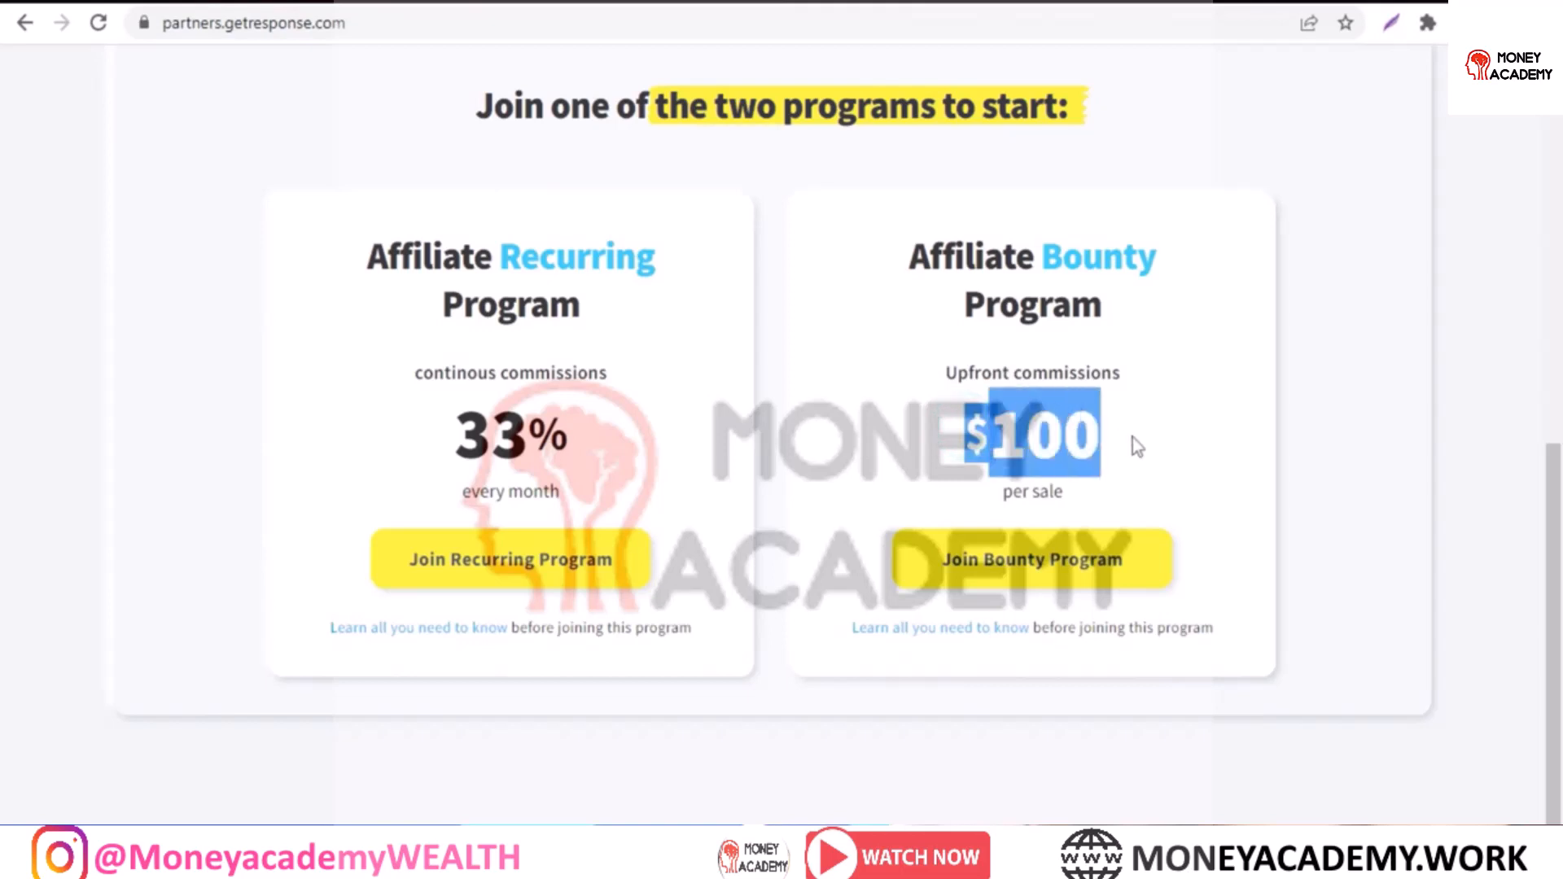
left_click_drag(1000, 492, 1061, 491)
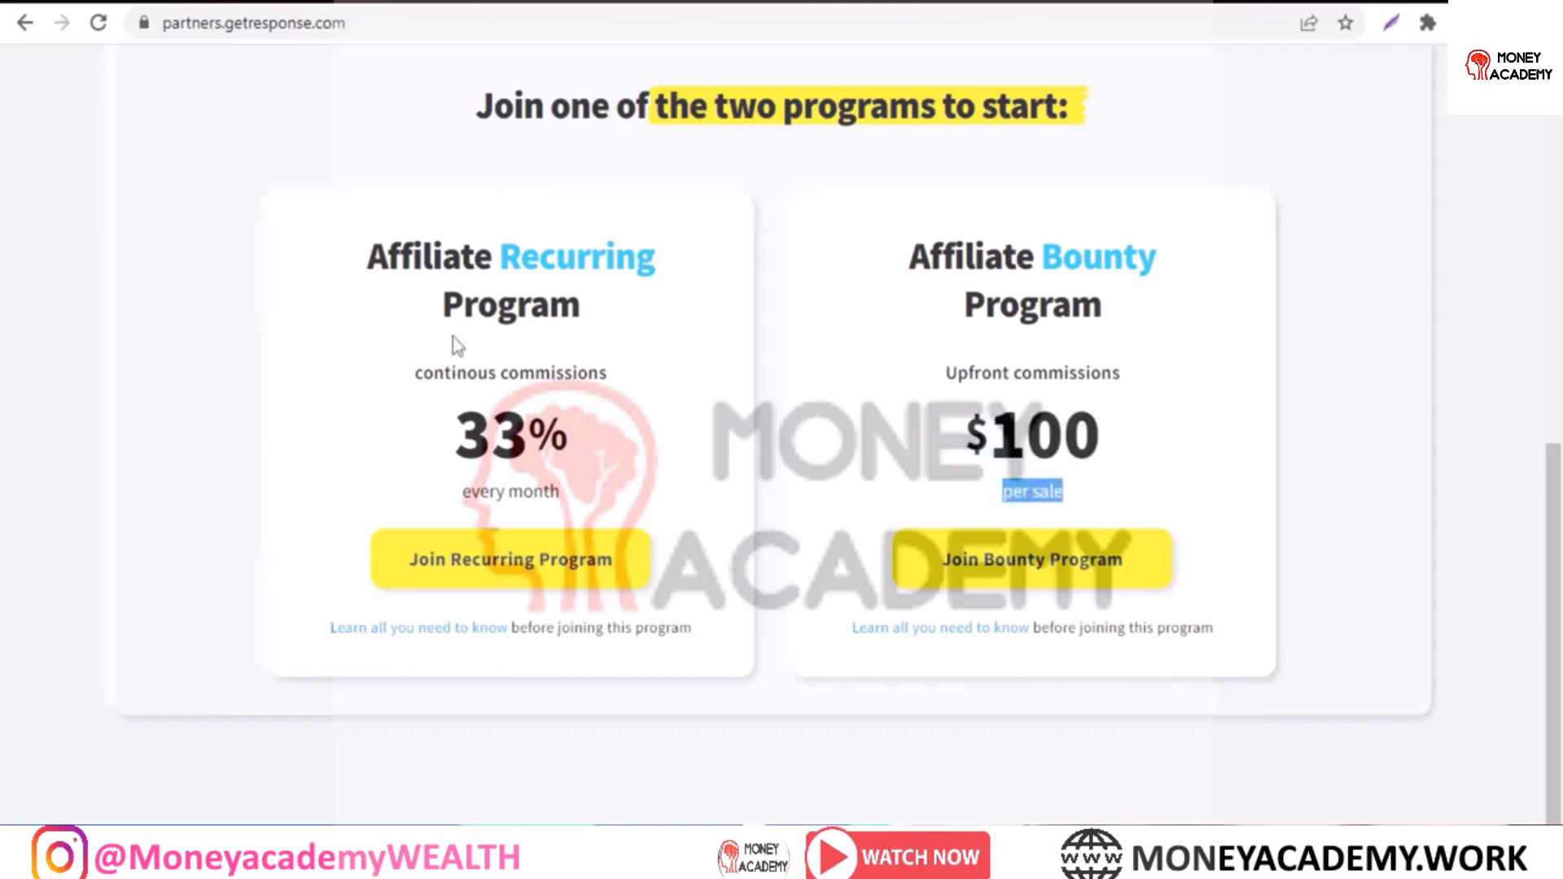
left_click(446, 403)
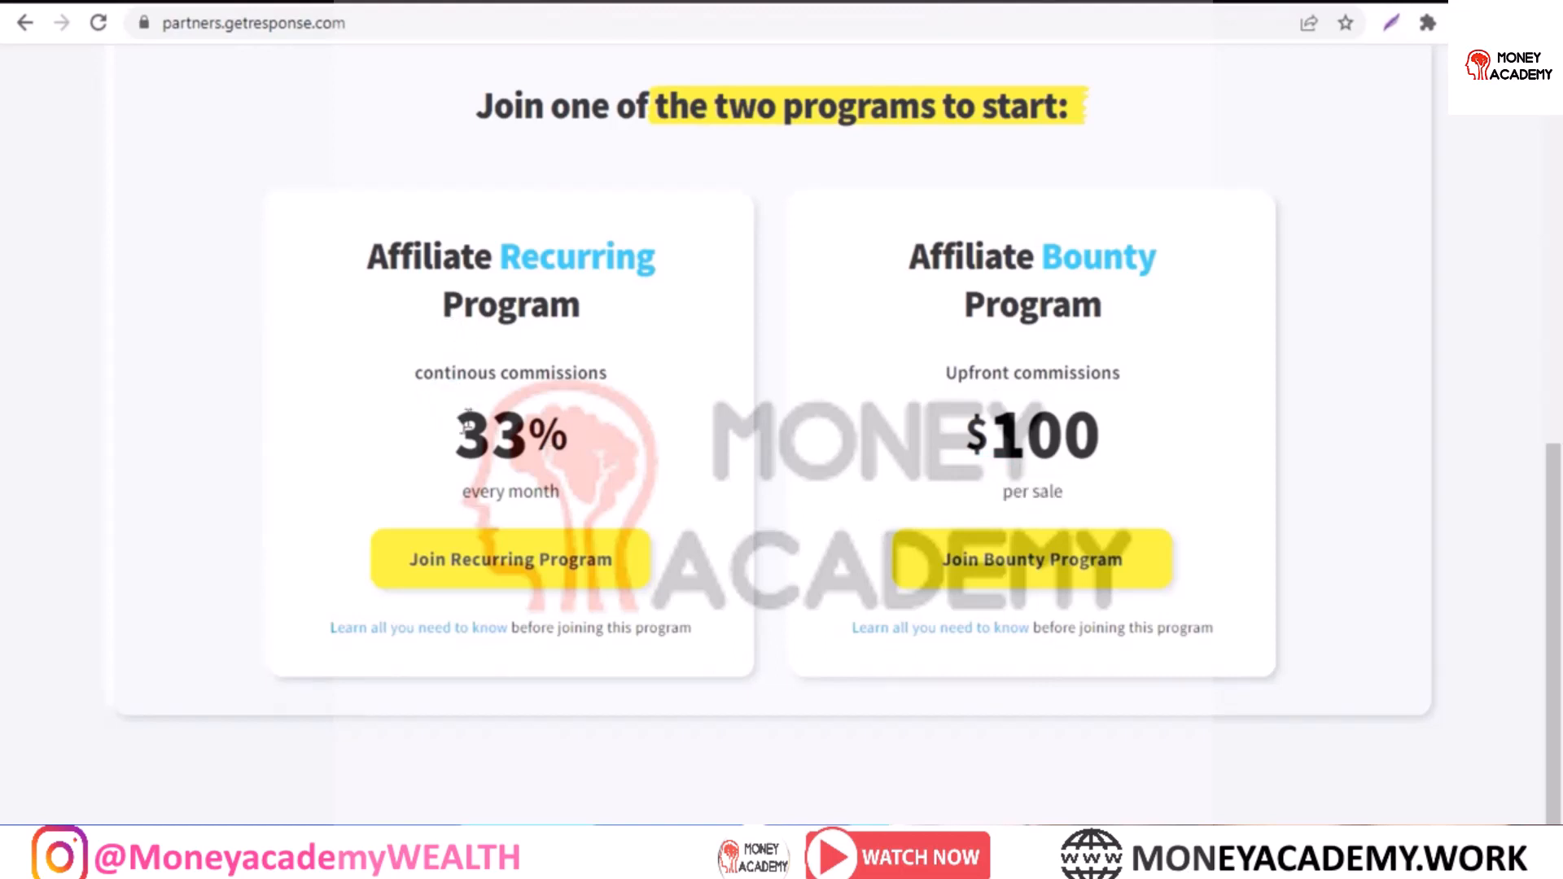
left_click_drag(454, 424, 572, 456)
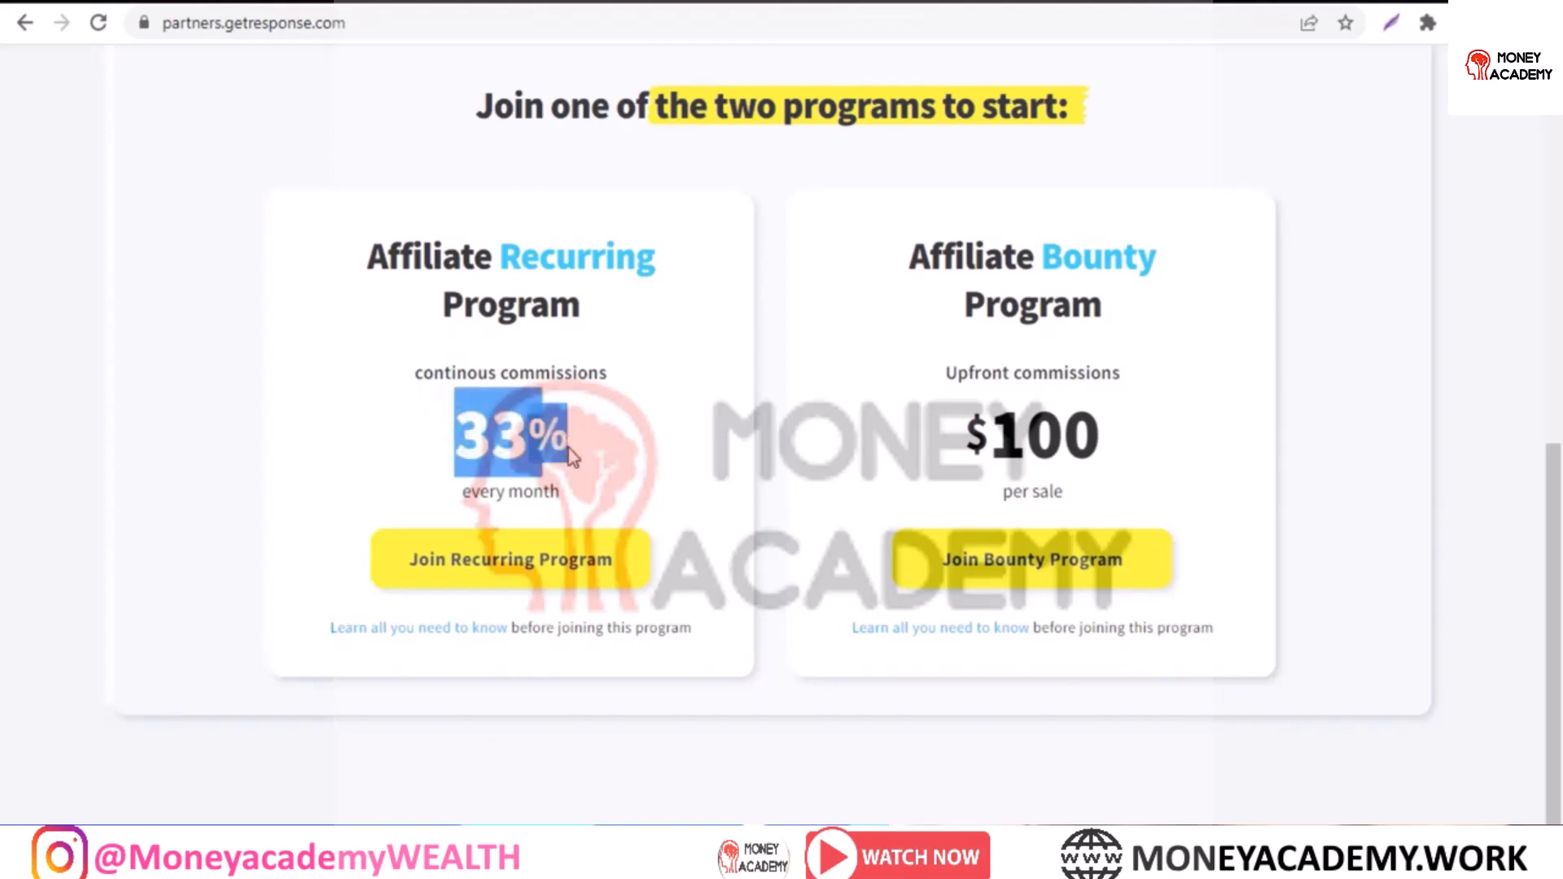
left_click(388, 422)
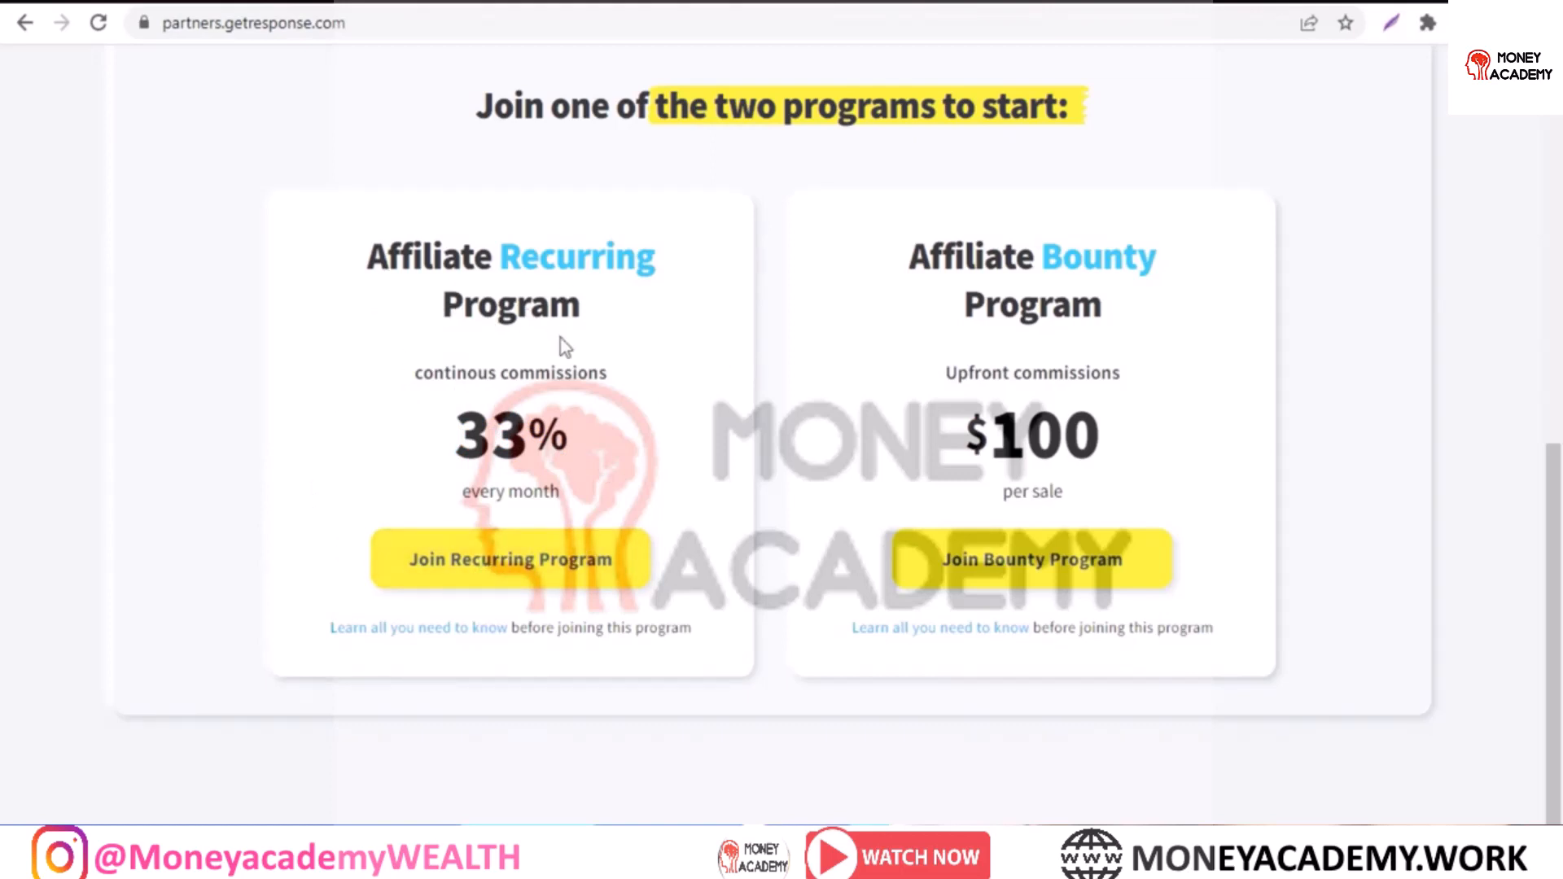
- Join the Affiliate Recurring Program and copy its recurring program link
left_click(450, 569)
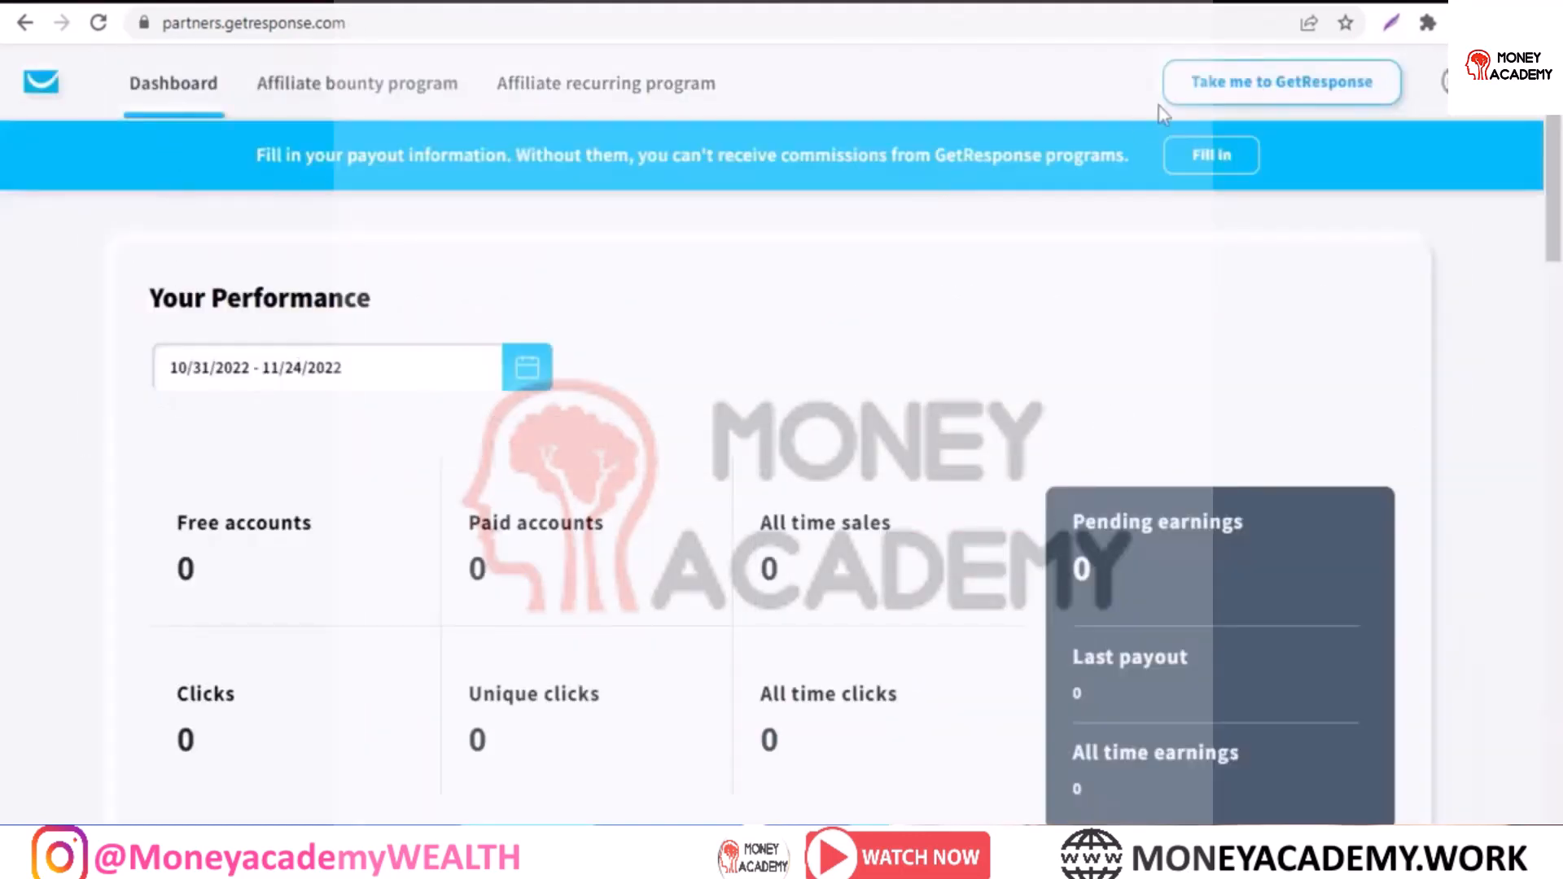
scroll(4, 244, "down", 4)
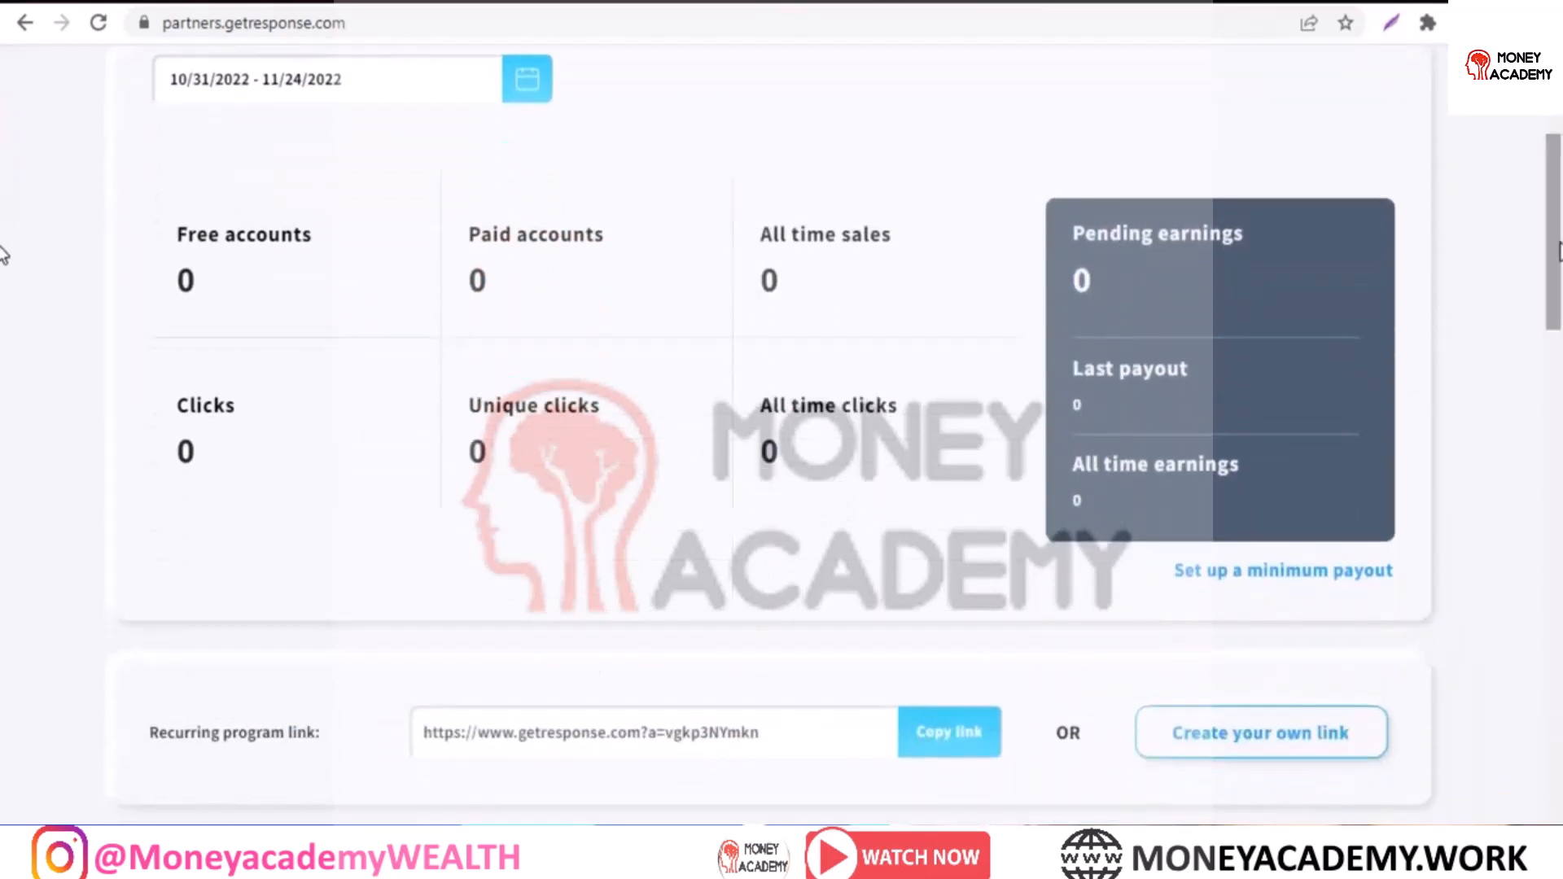
scroll(4, 255, "down", 1)
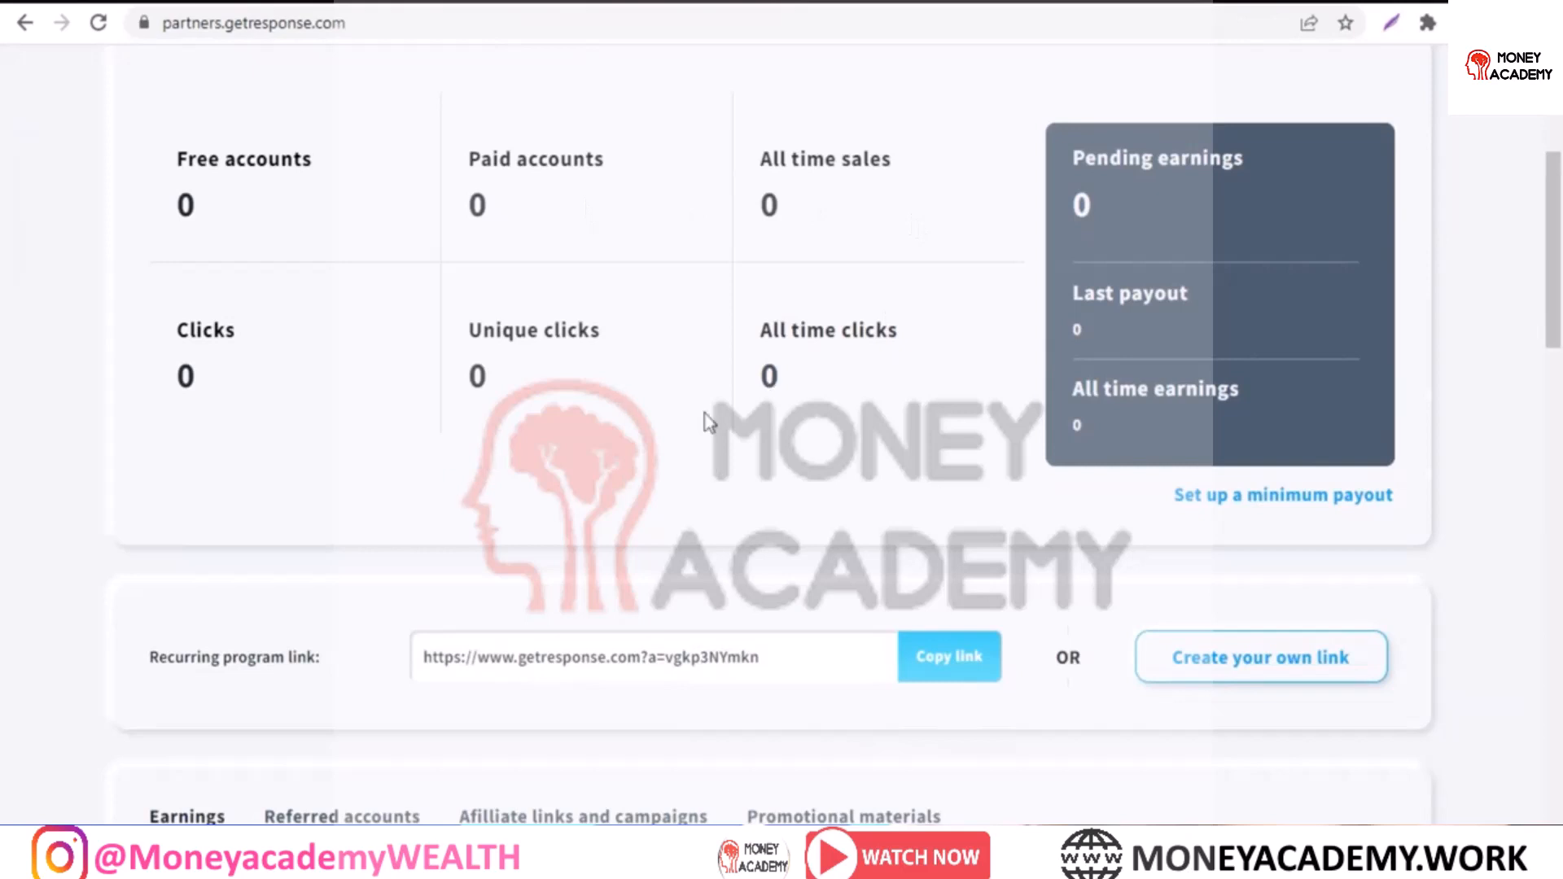
scroll(7, 317, "down", 5)
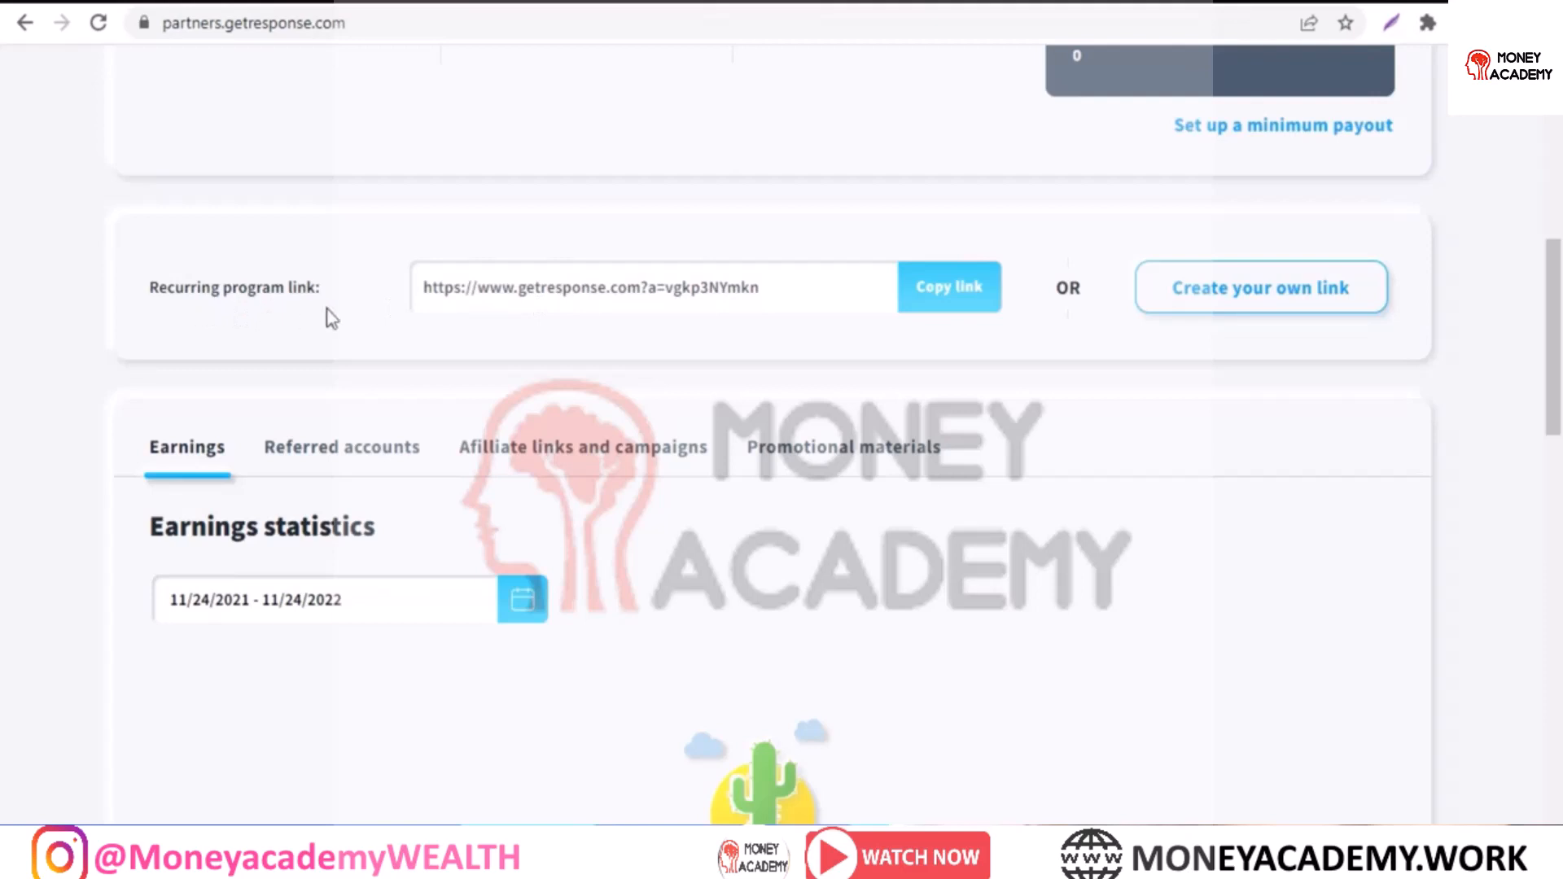
left_click(959, 318)
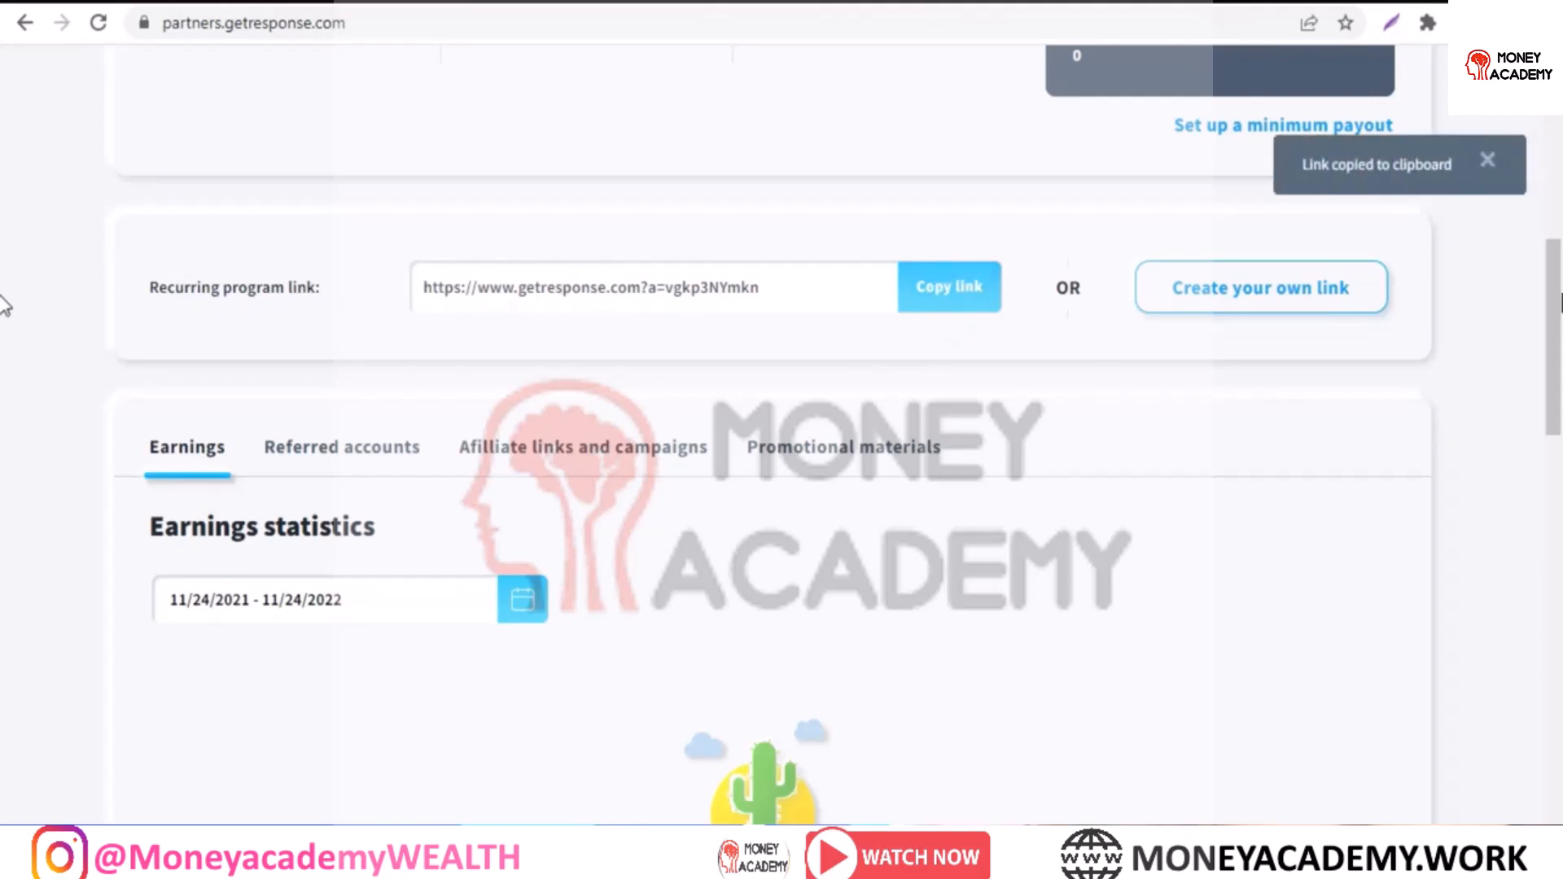
- Browse the Affiliate Recurring Program's banners, text ads, infographics, videos, signatures and GetResponse assets, ending on the banners
scroll(4, 360, "up", 9)
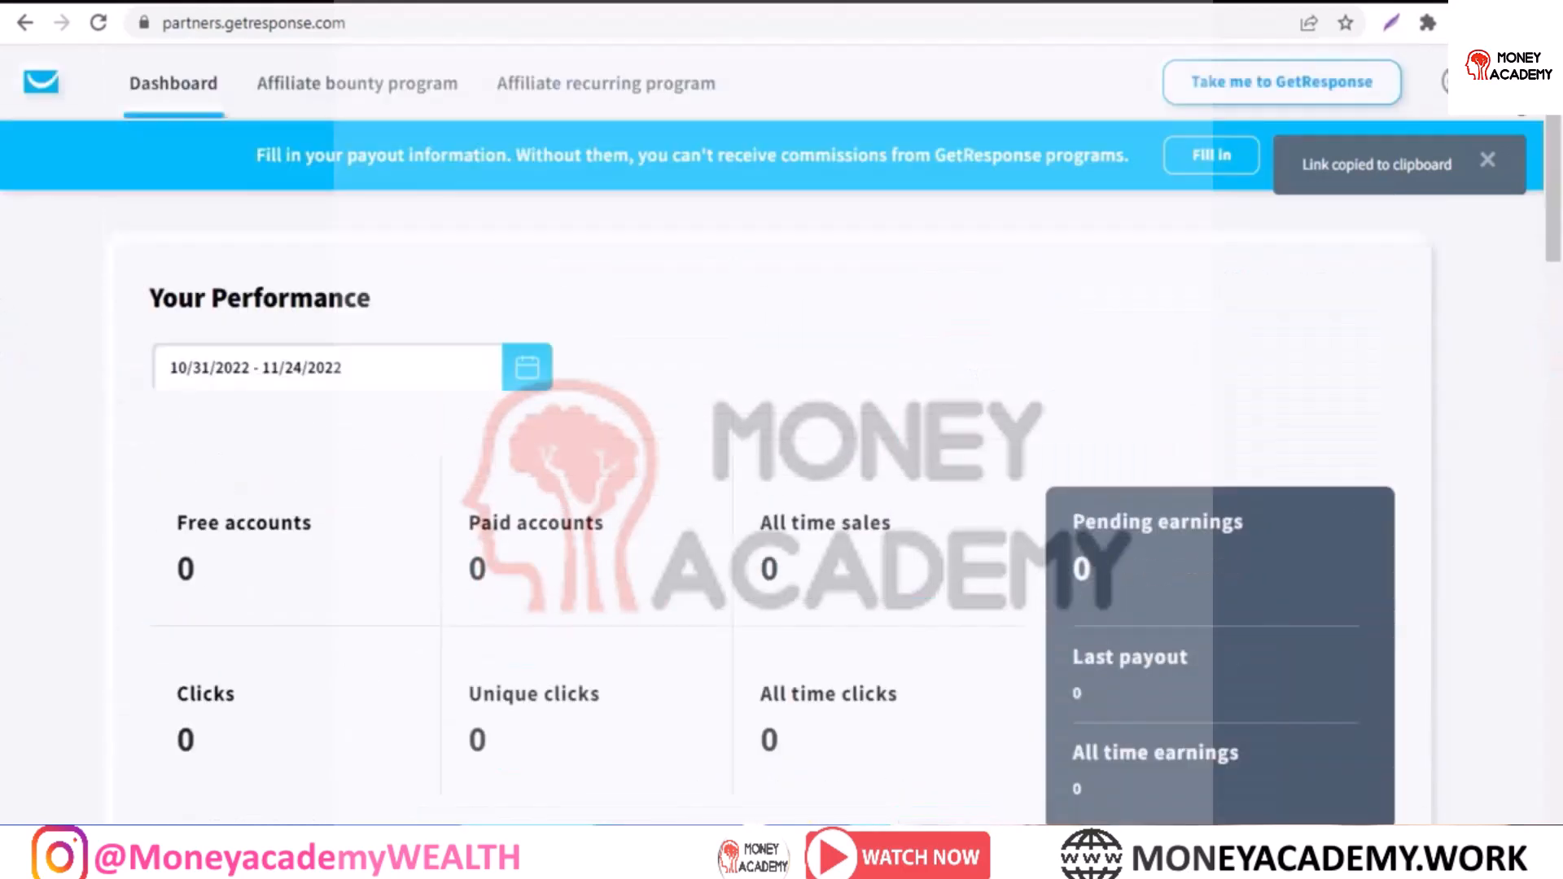
left_click(582, 98)
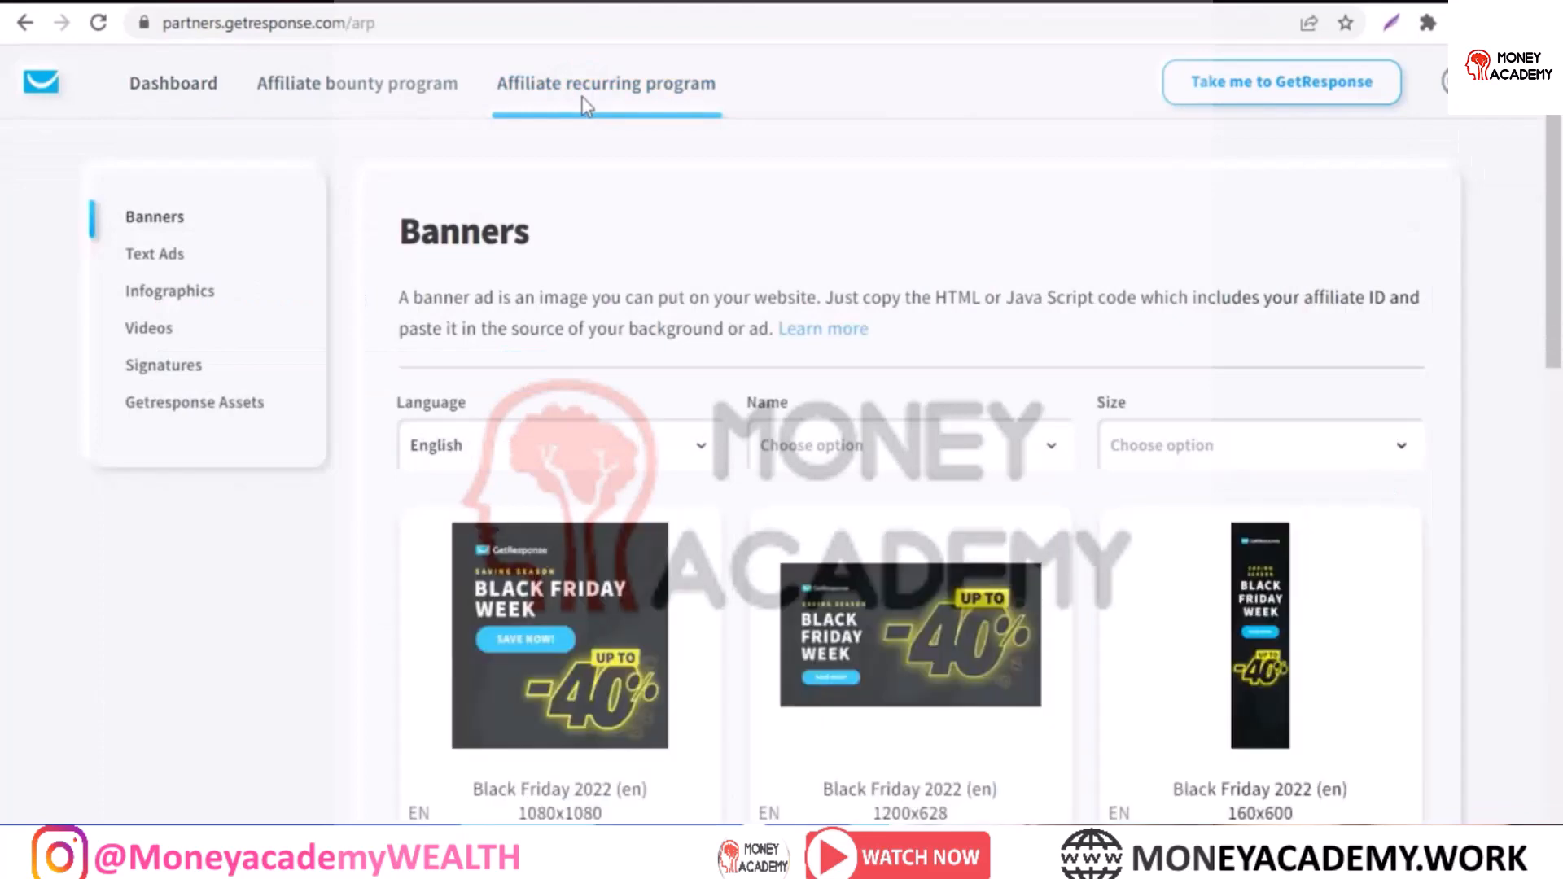
left_click_drag(419, 232, 581, 246)
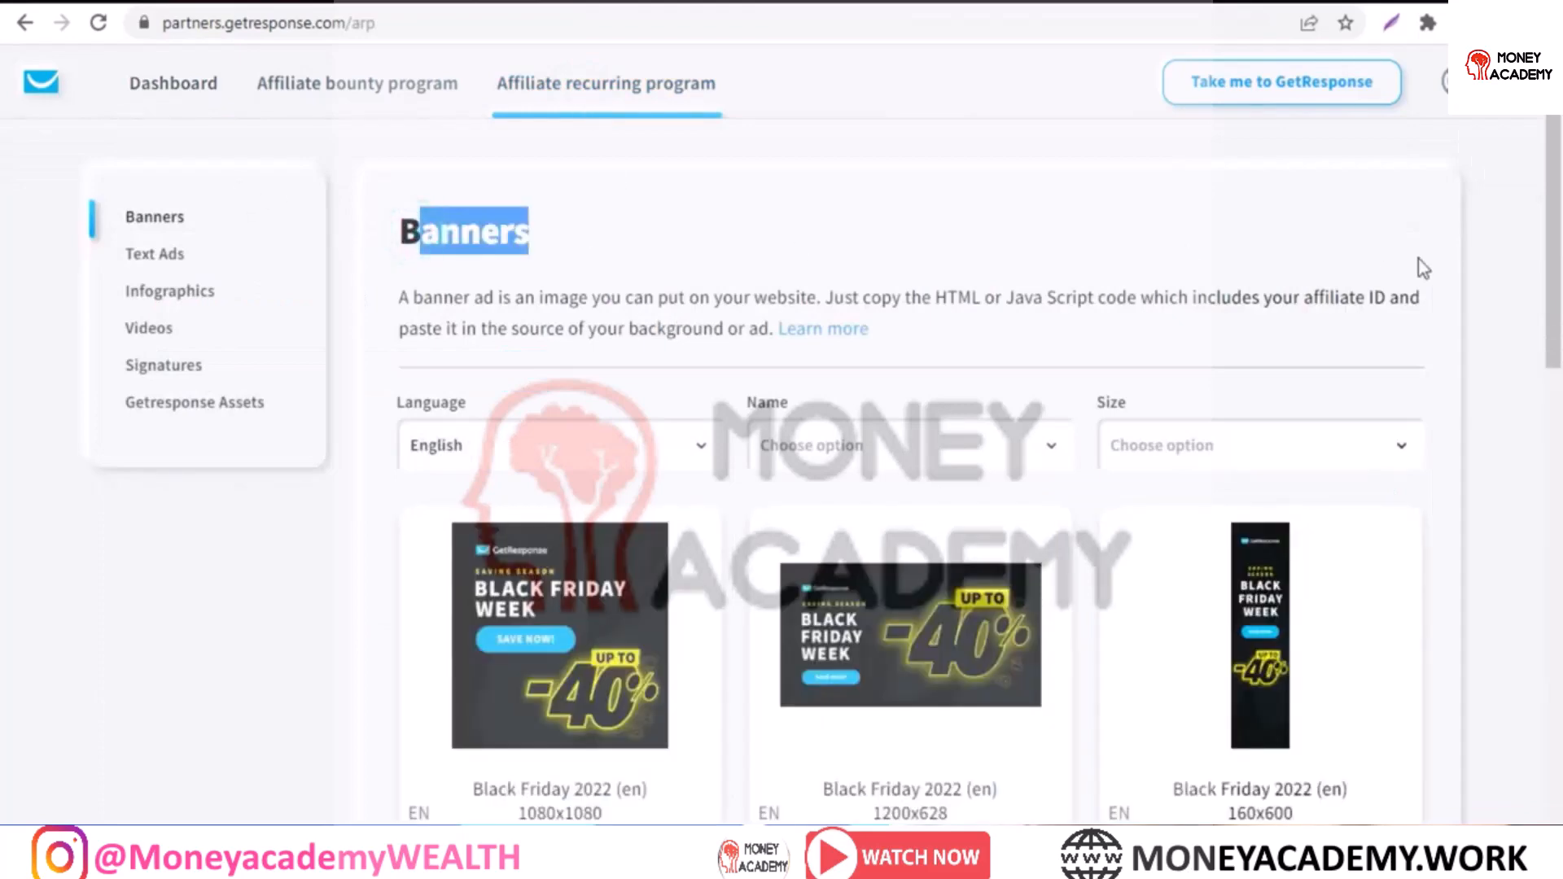
left_click_drag(1553, 326, 1528, 148)
left_click(164, 253)
left_click(188, 298)
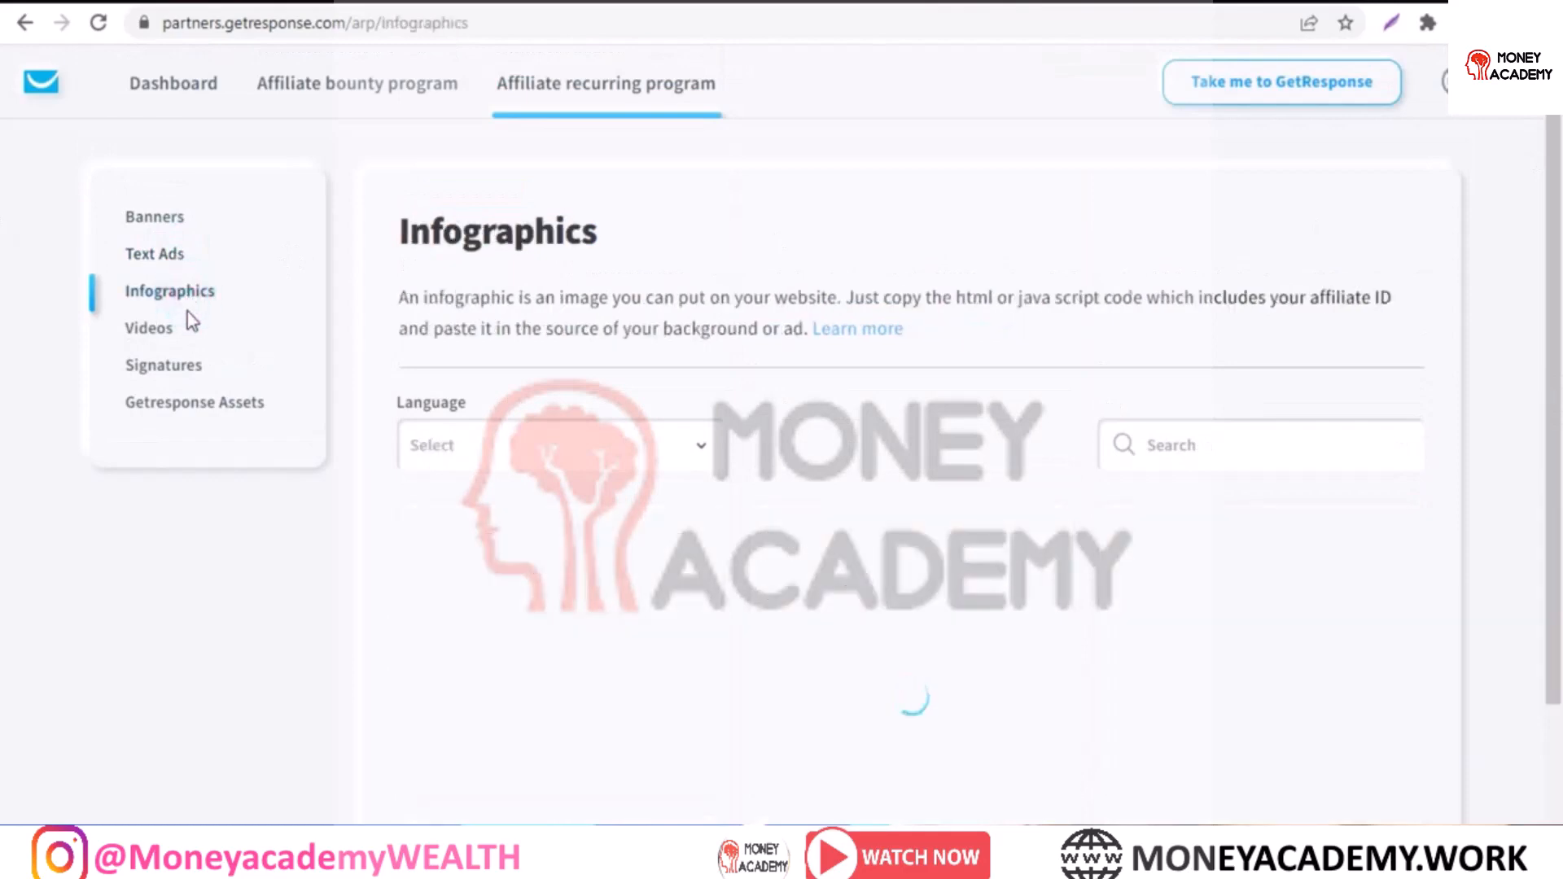
left_click(155, 333)
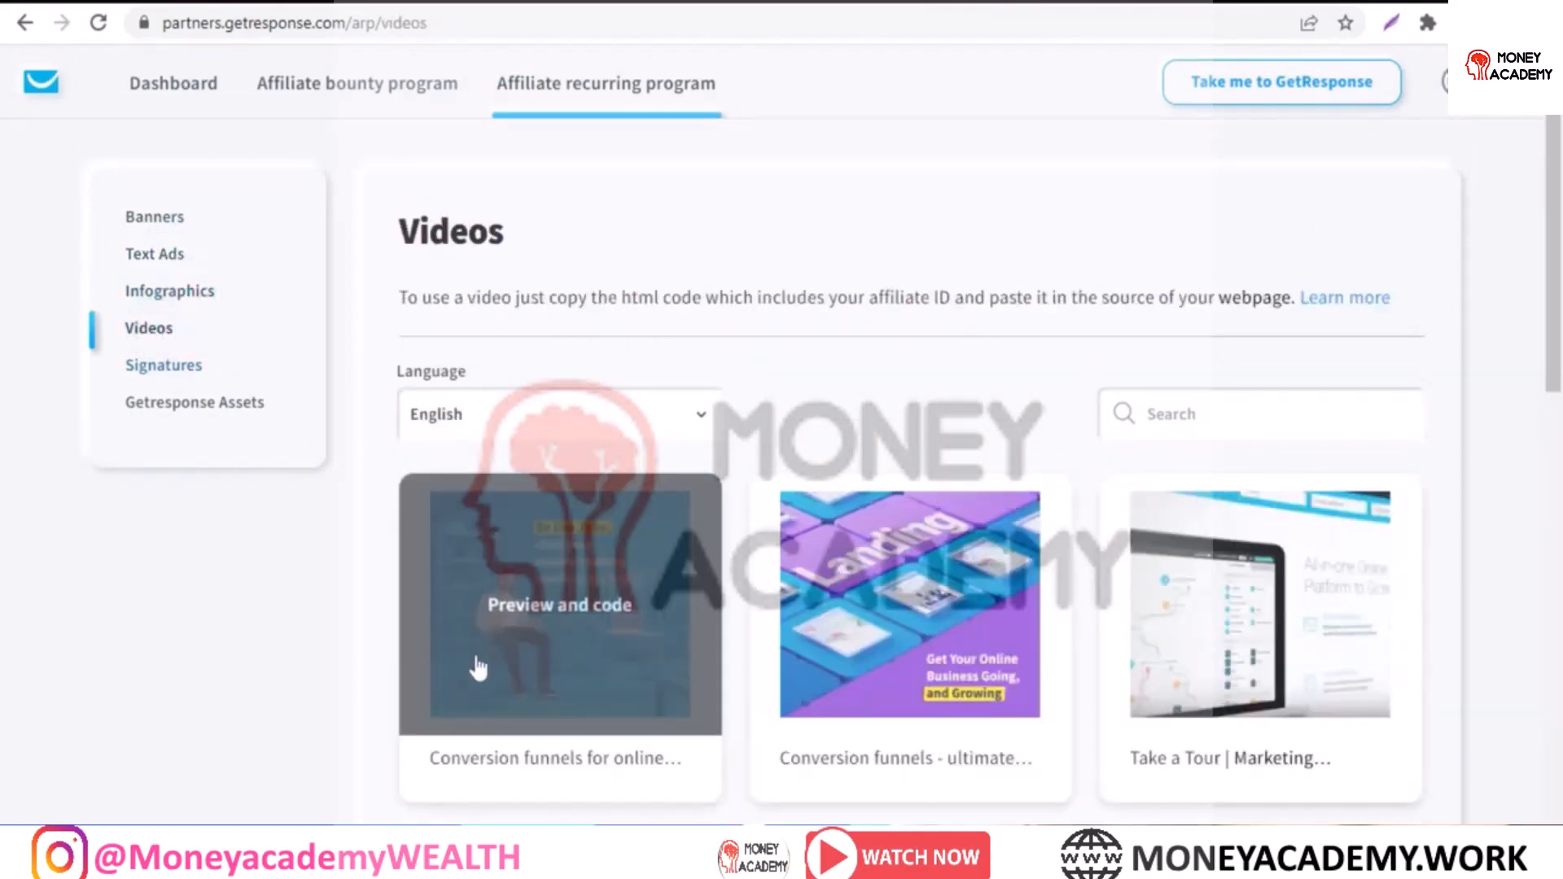
left_click(158, 366)
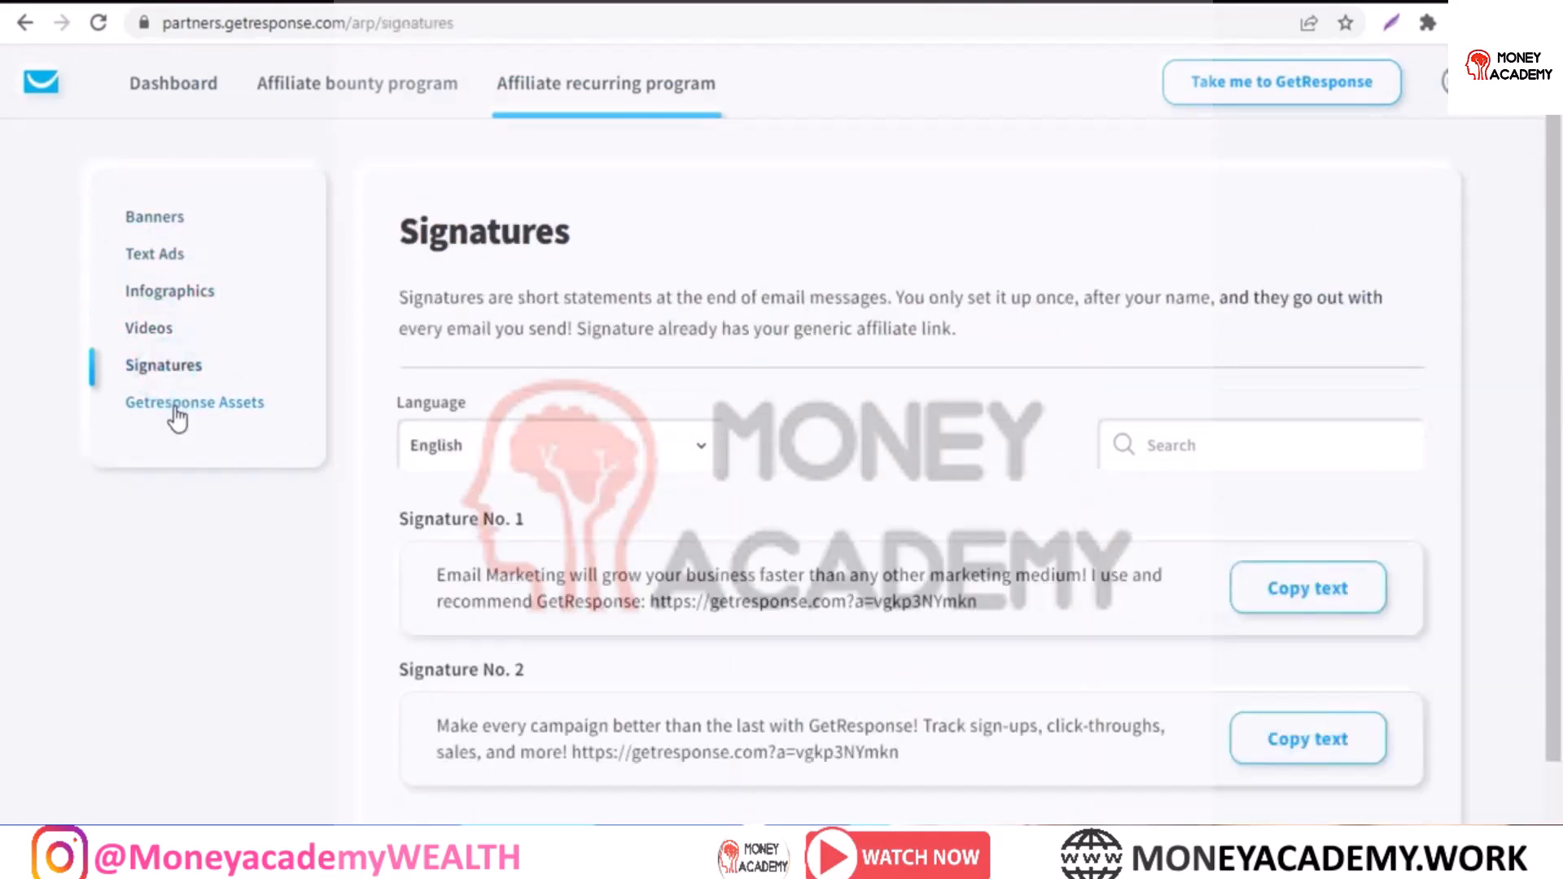
left_click(175, 408)
left_click(148, 218)
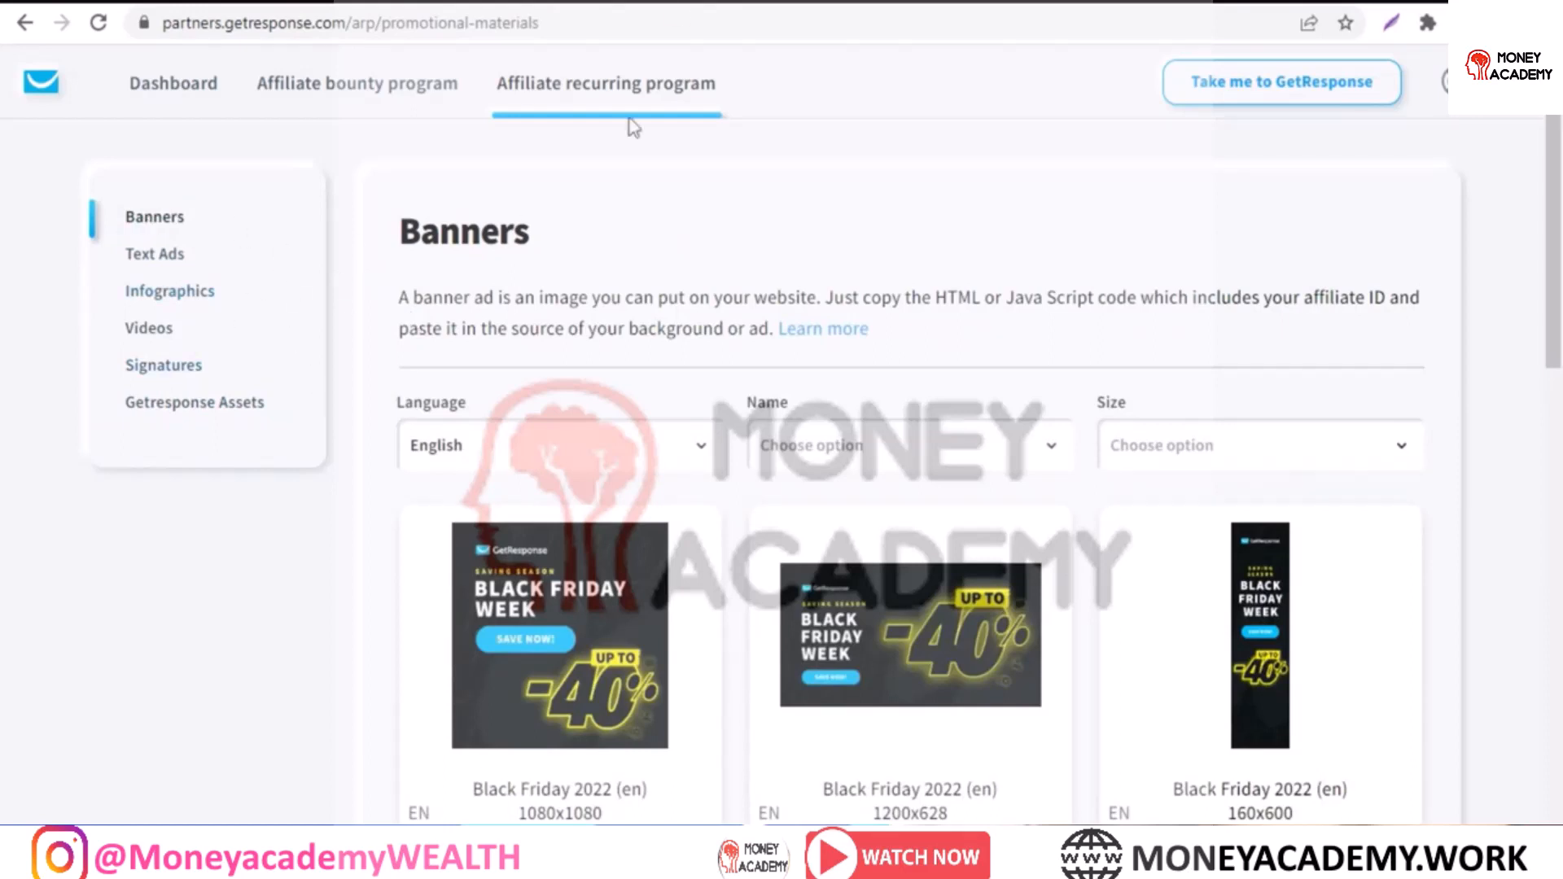
- Return to the affiliate dashboard and bring the recurring program link section into view
left_click(165, 94)
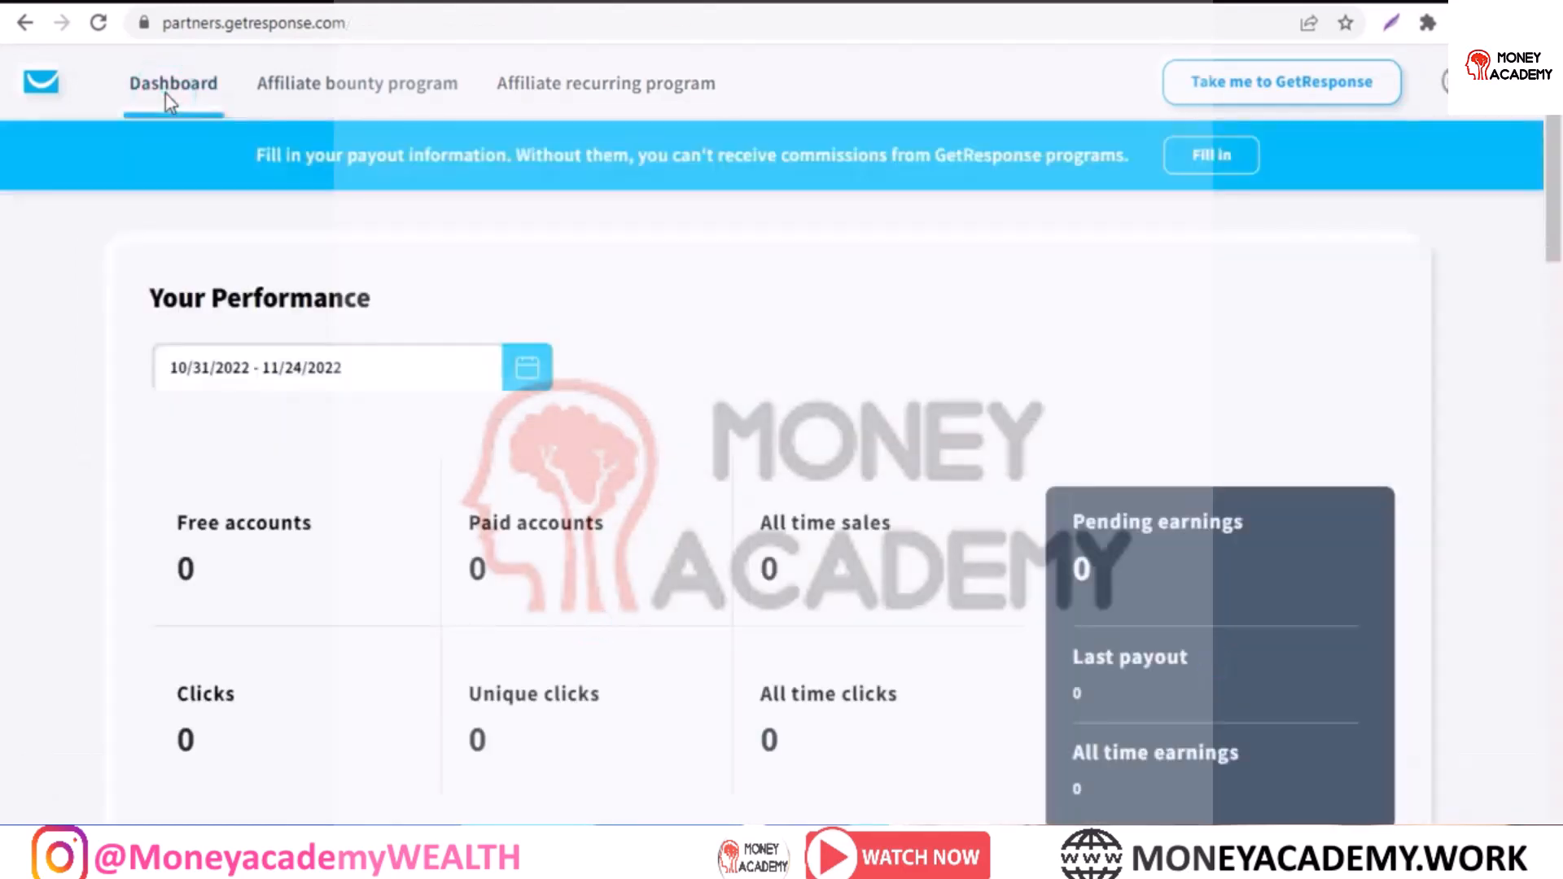
scroll(4, 199, "down", 5)
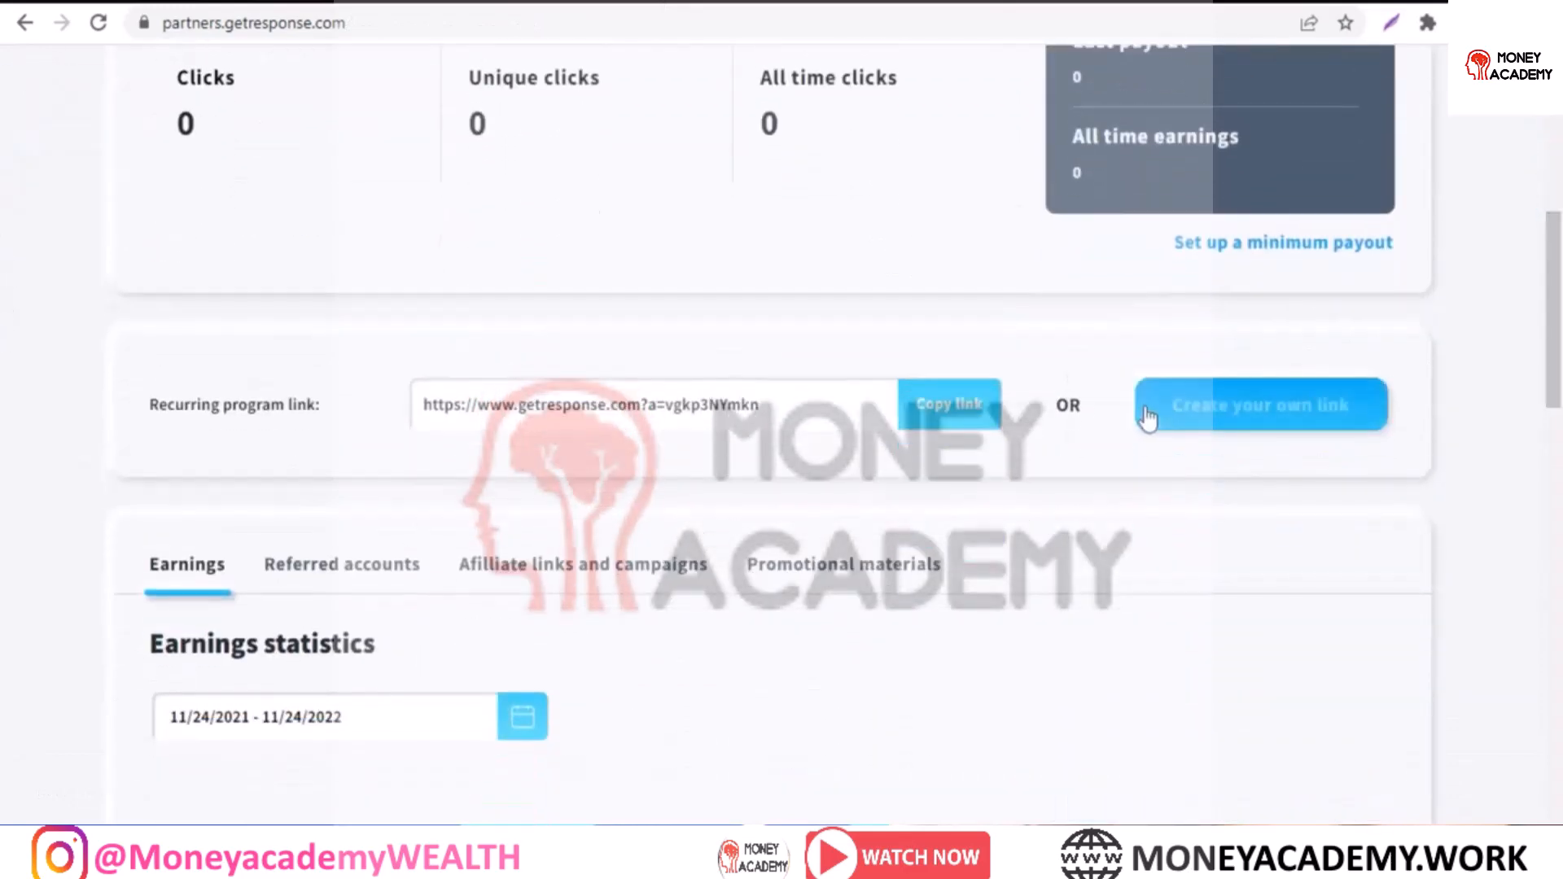
- Copy the GetResponse recurring program link from the affiliate dashboard
left_click(946, 417)
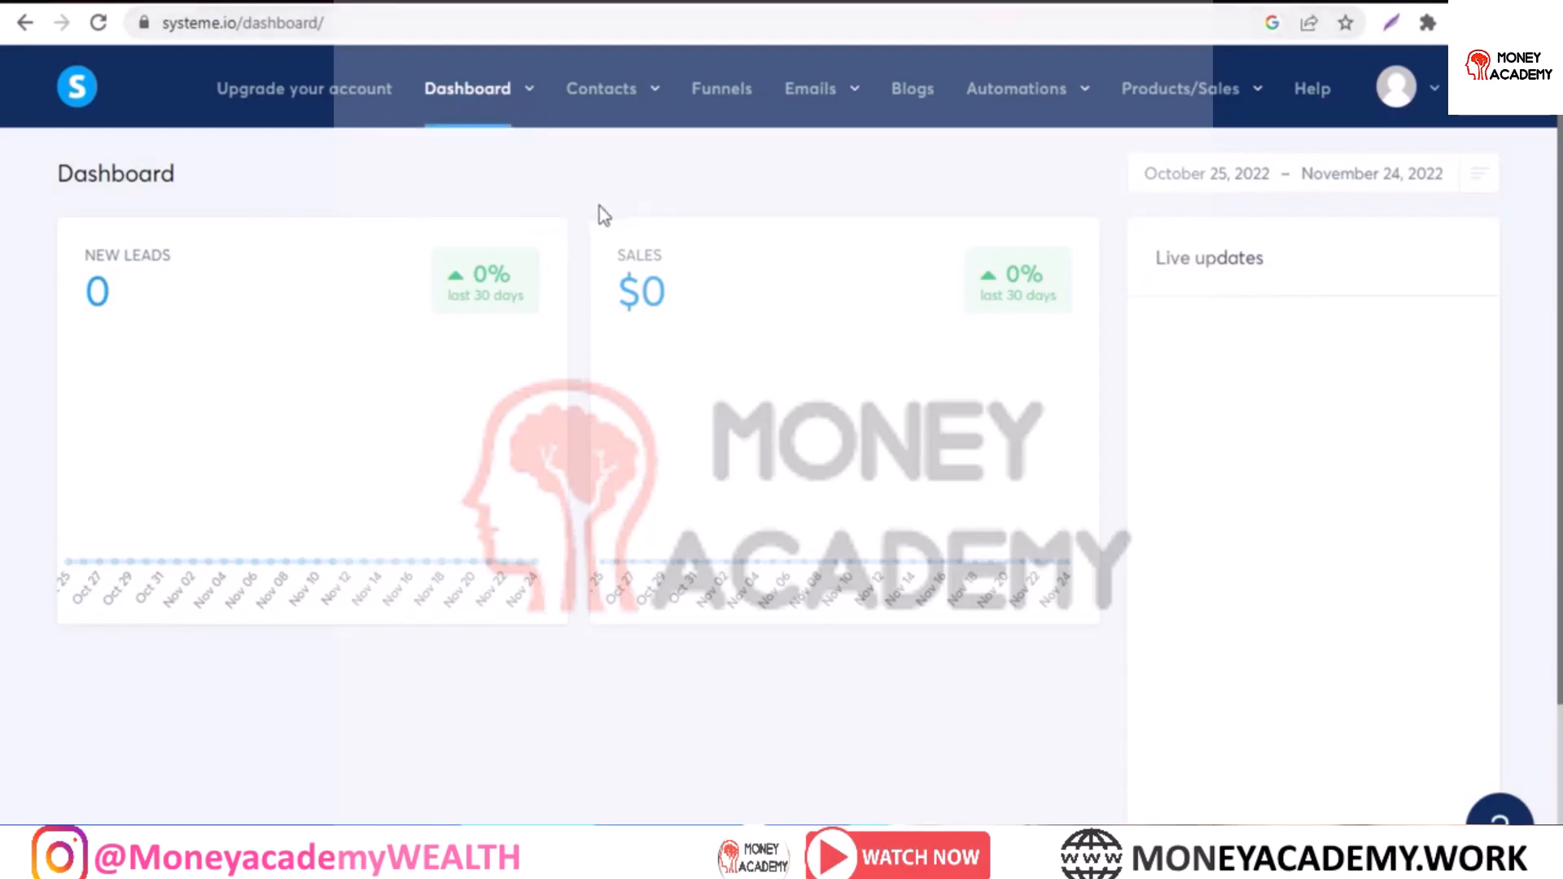
- In systeme.io, create a new funnel named "Email Market" with the Custom type
left_click(731, 99)
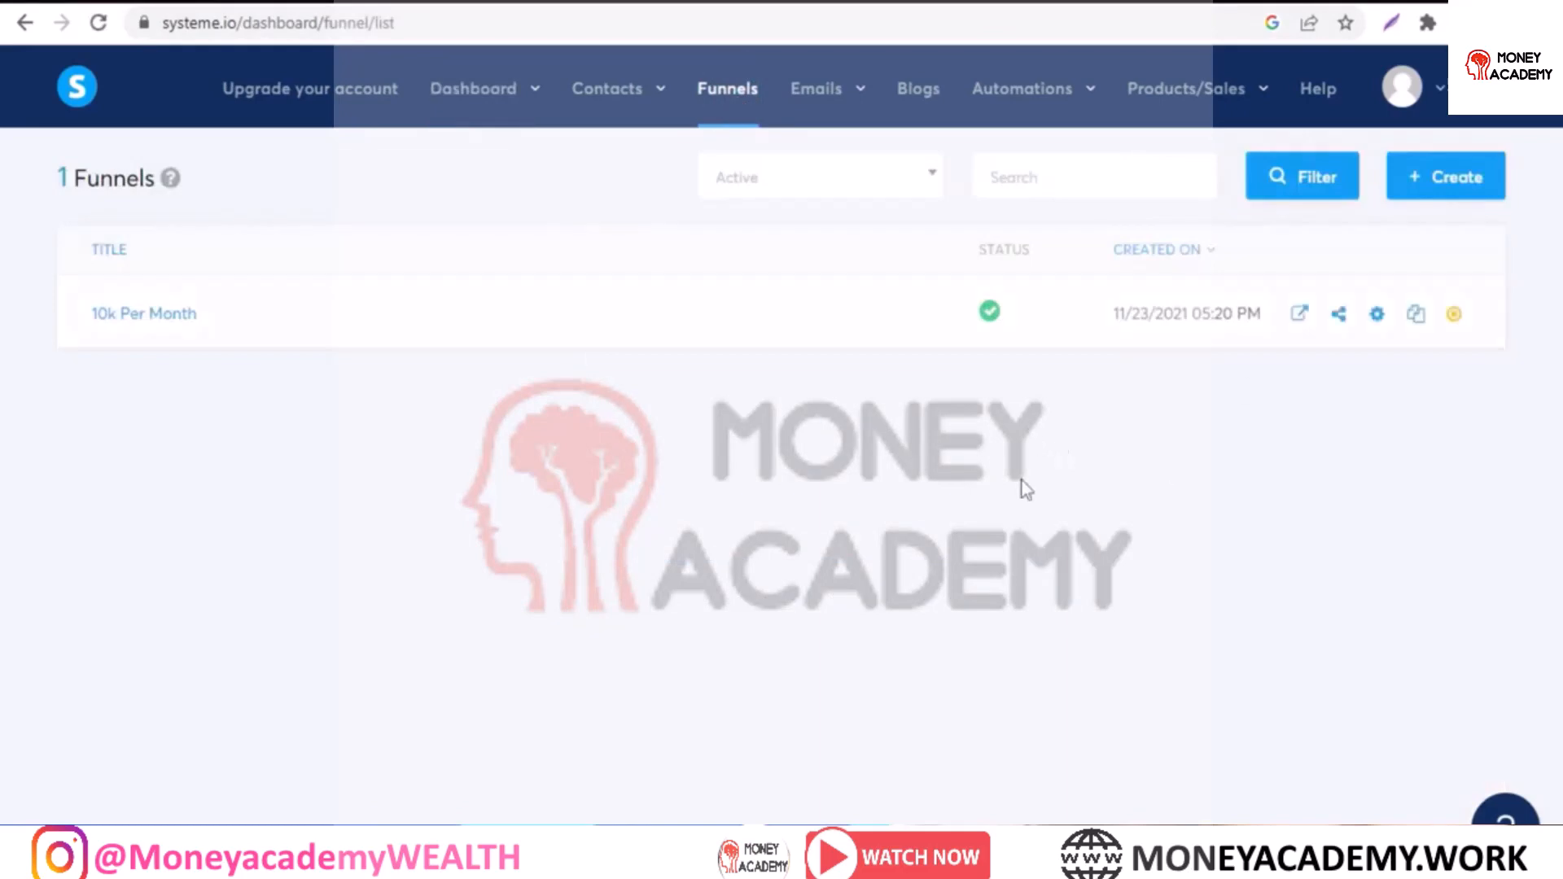
left_click(1460, 181)
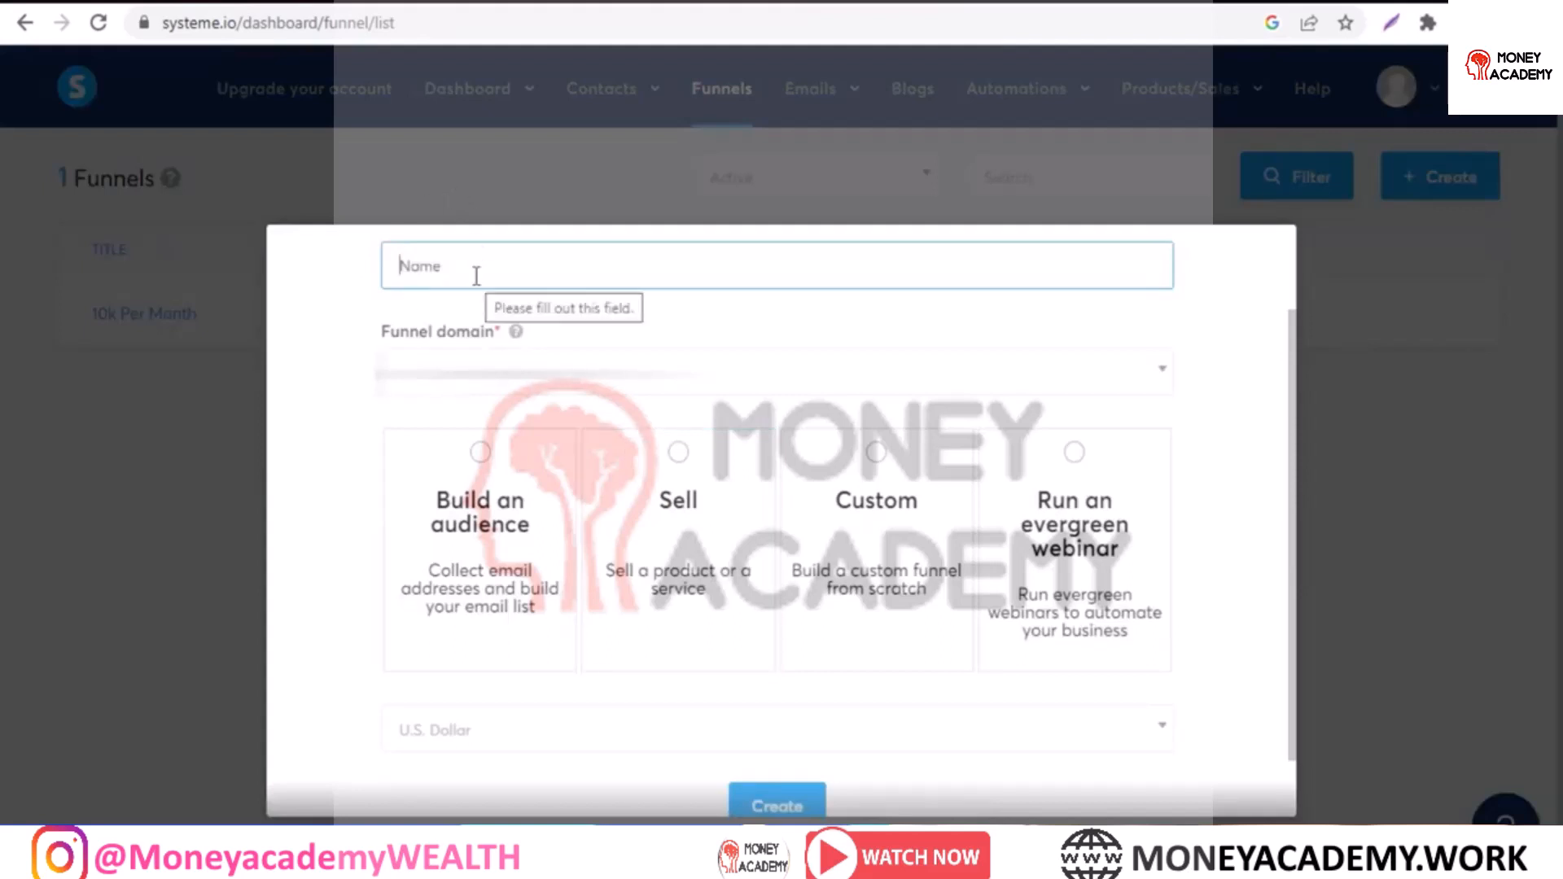
type("Email Market")
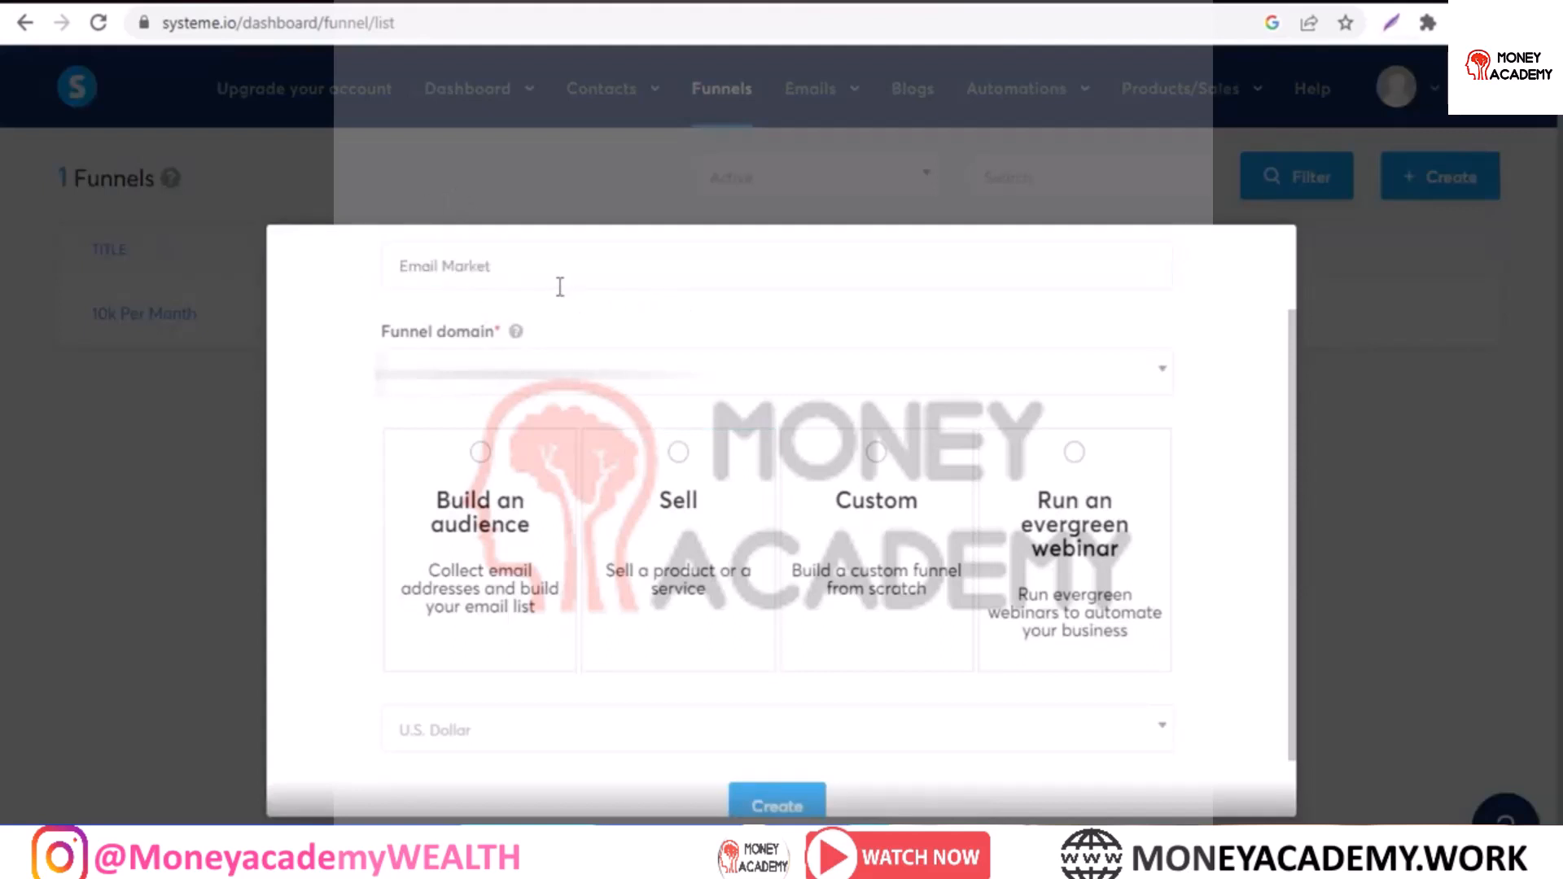
left_click(863, 479)
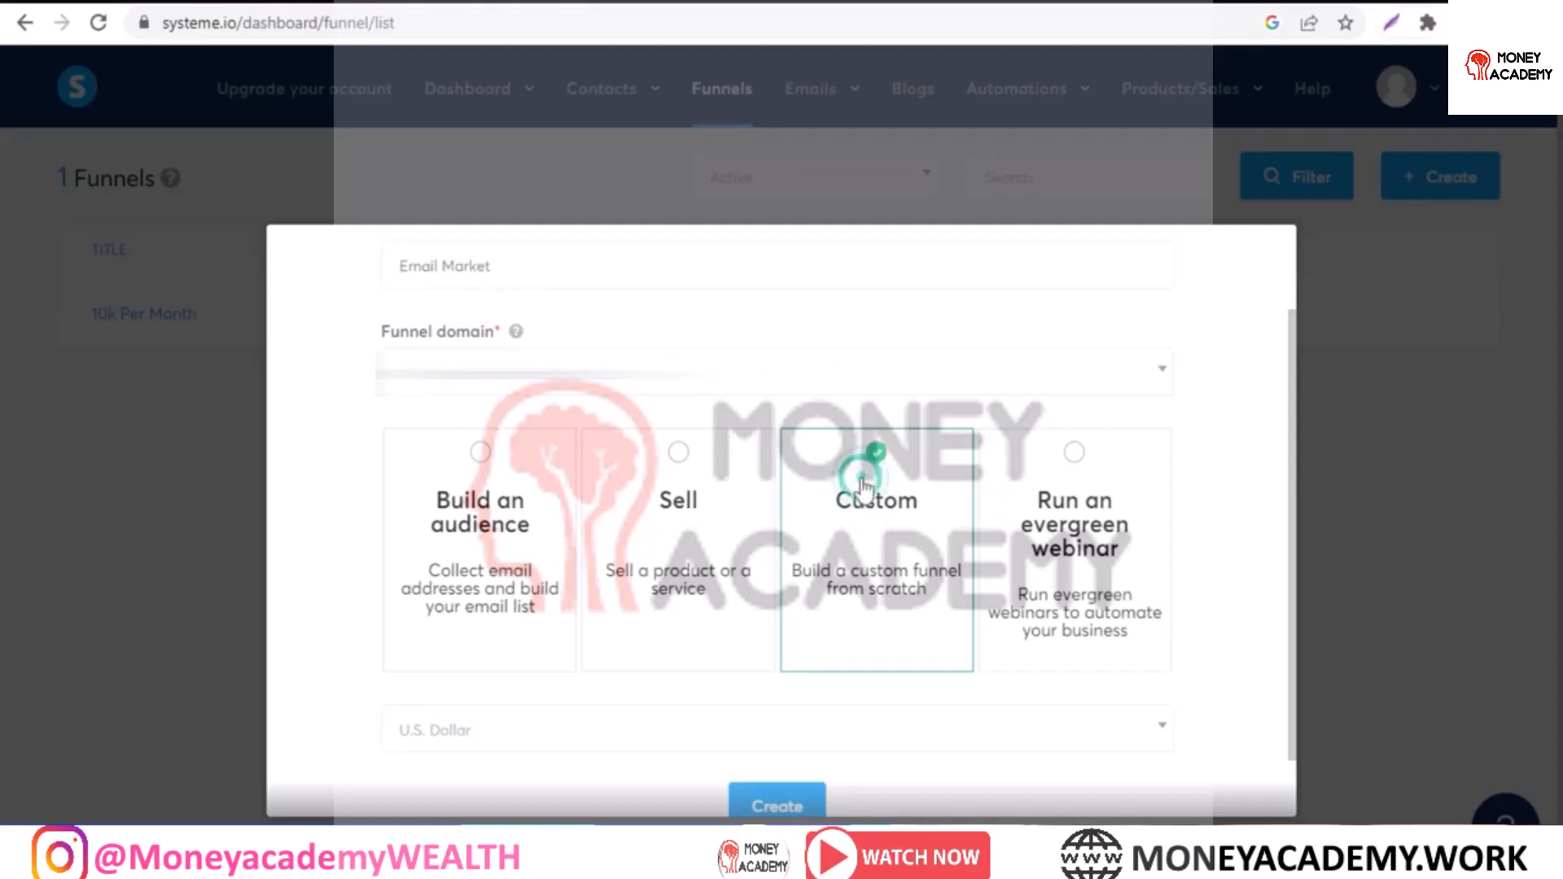
left_click(788, 802)
- Add a funnel step named "Email Market" with the Sales page type and save it
left_click(255, 265)
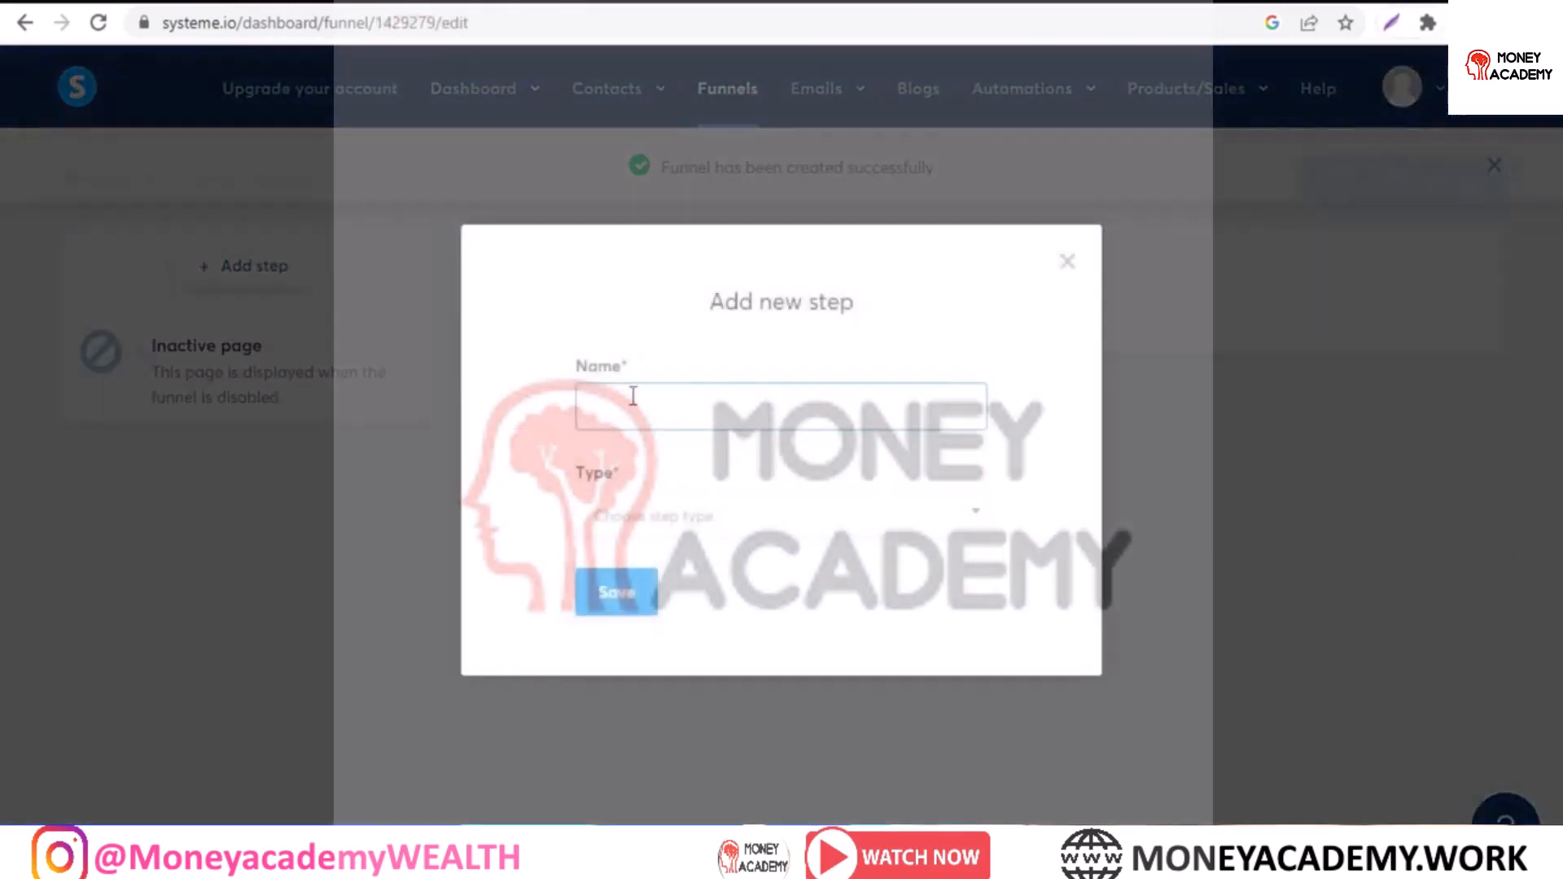
left_click(633, 397)
type("Email Market")
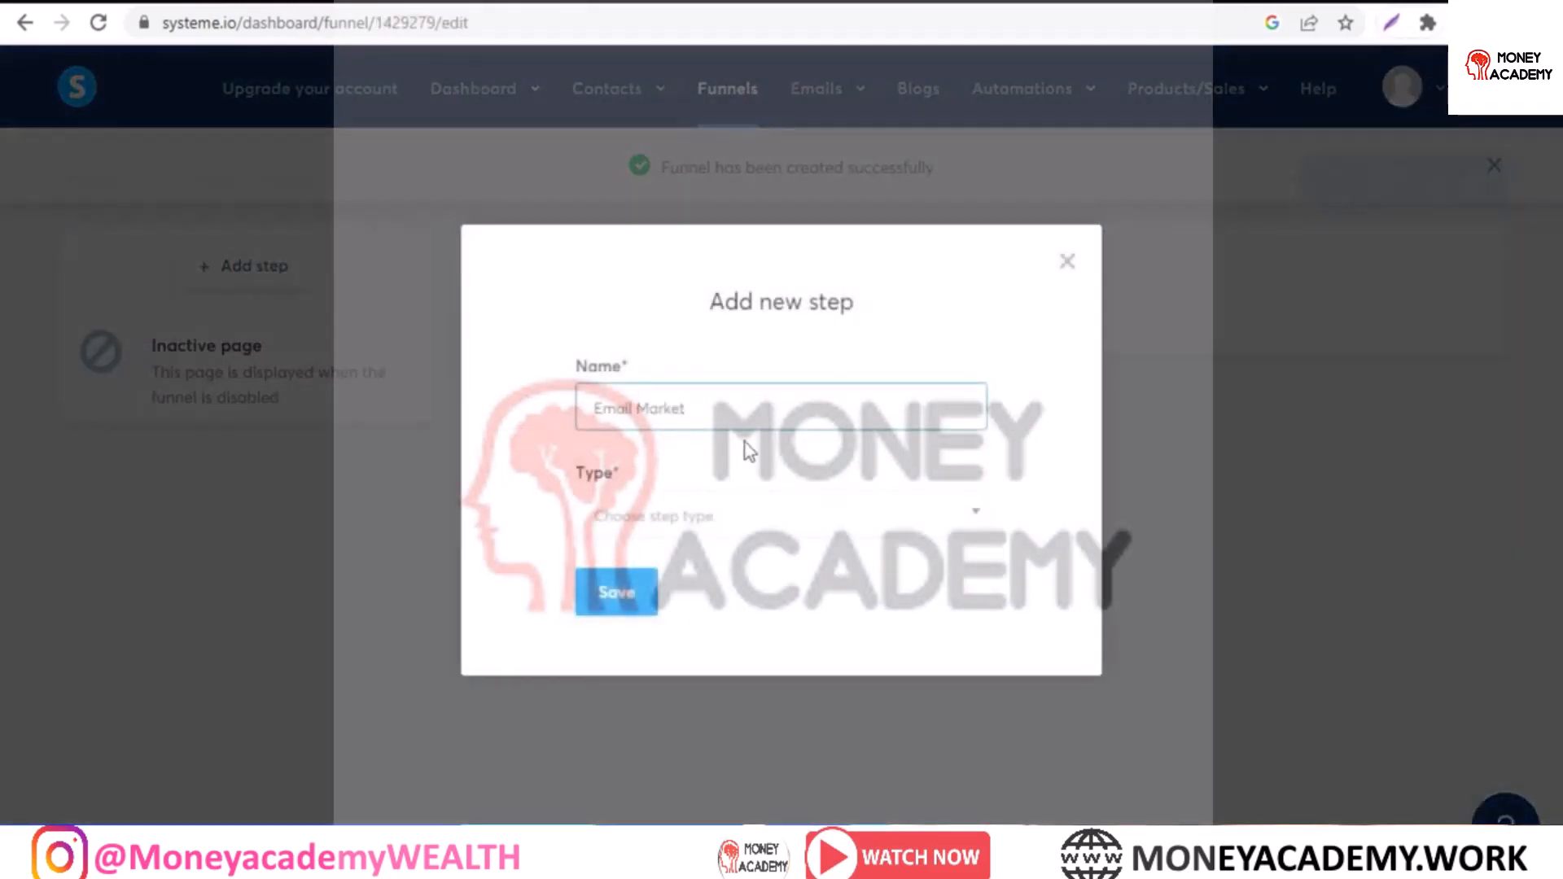
left_click(951, 525)
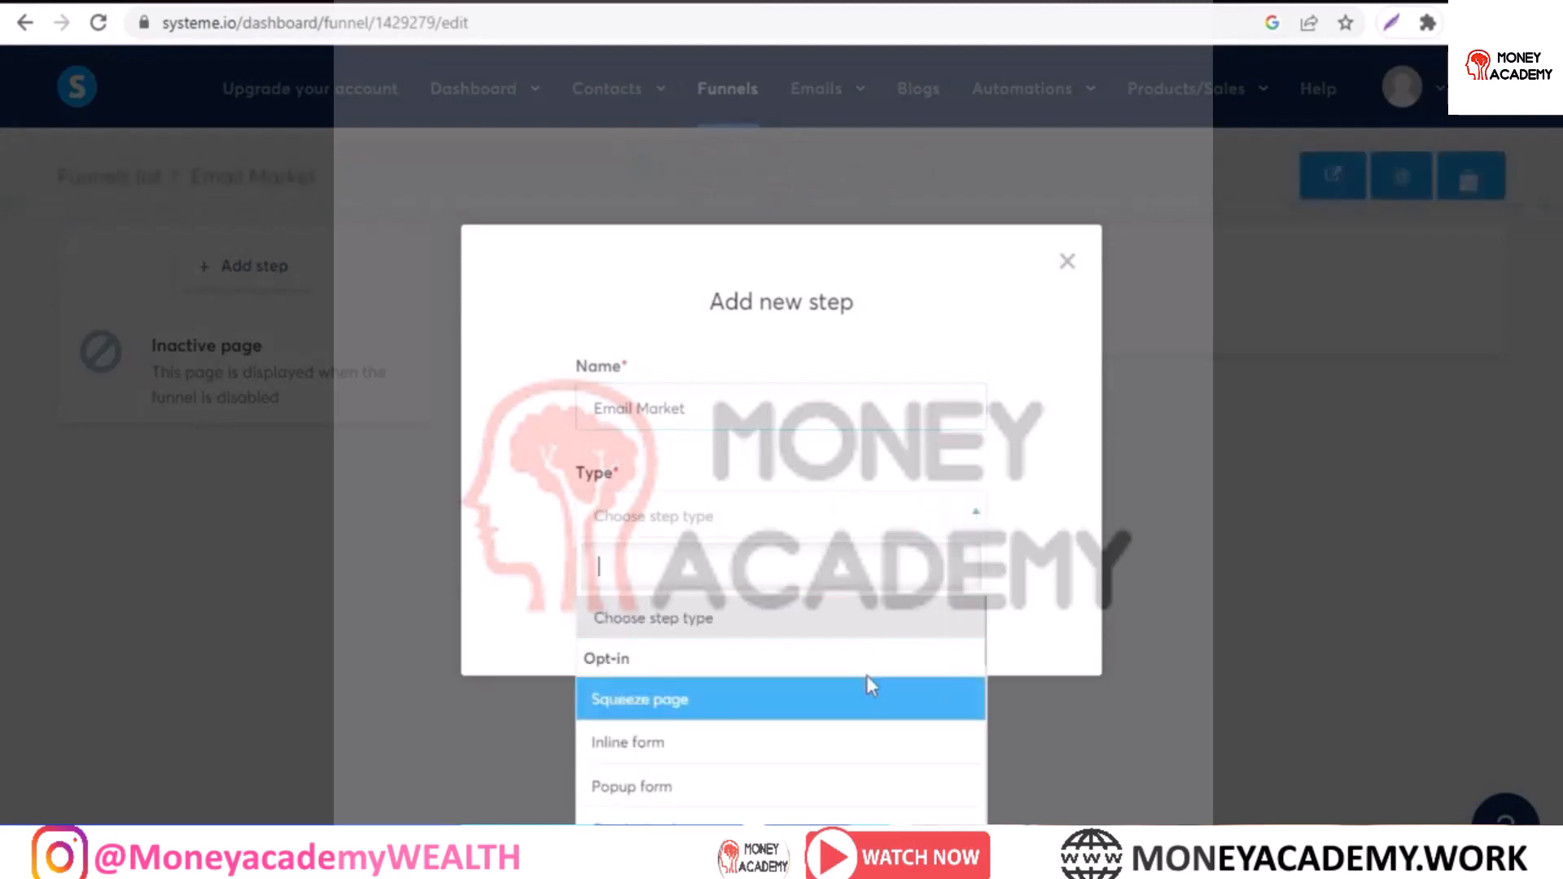
scroll(867, 682, "down", 2)
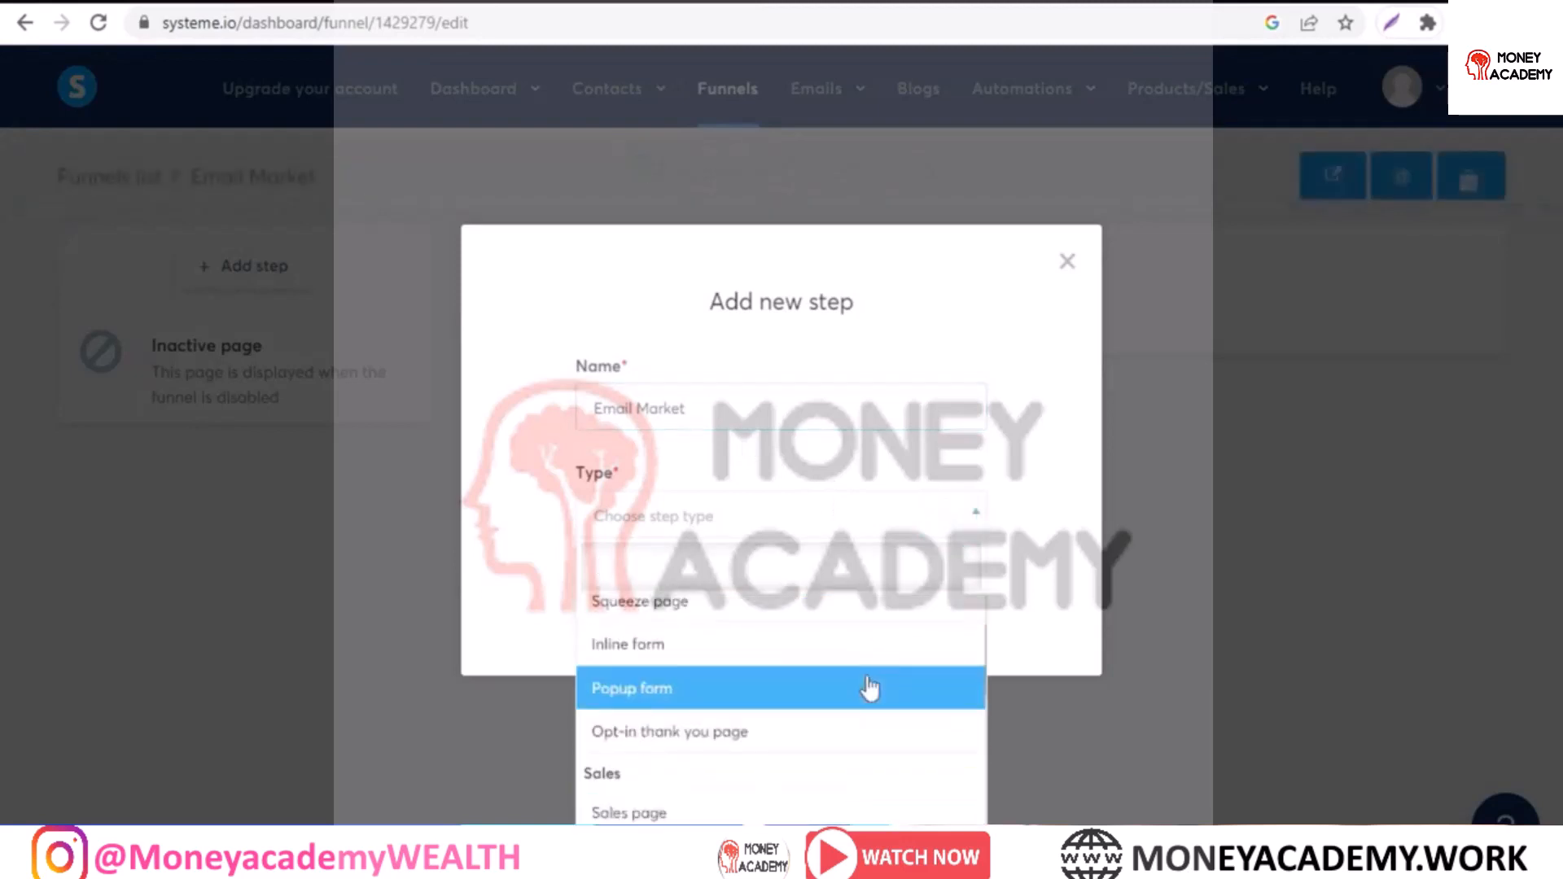
left_click(663, 813)
left_click(623, 598)
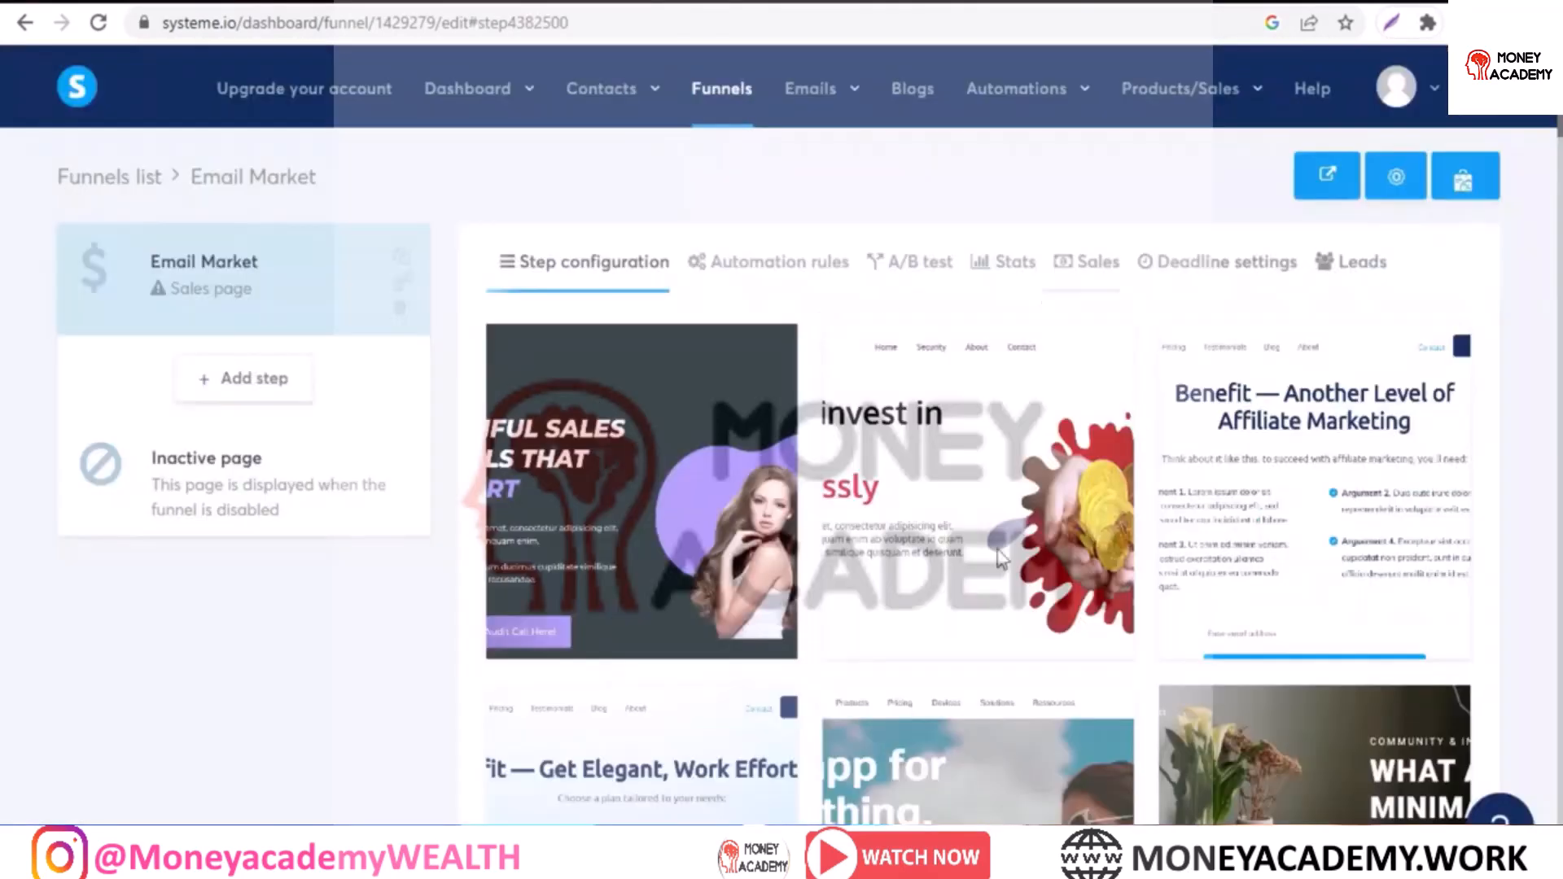
- Choose the "How To Get [Desired Outcome] By Doing [Activity]" sales page template and open its page for editing
scroll(3, 122, "down", 15)
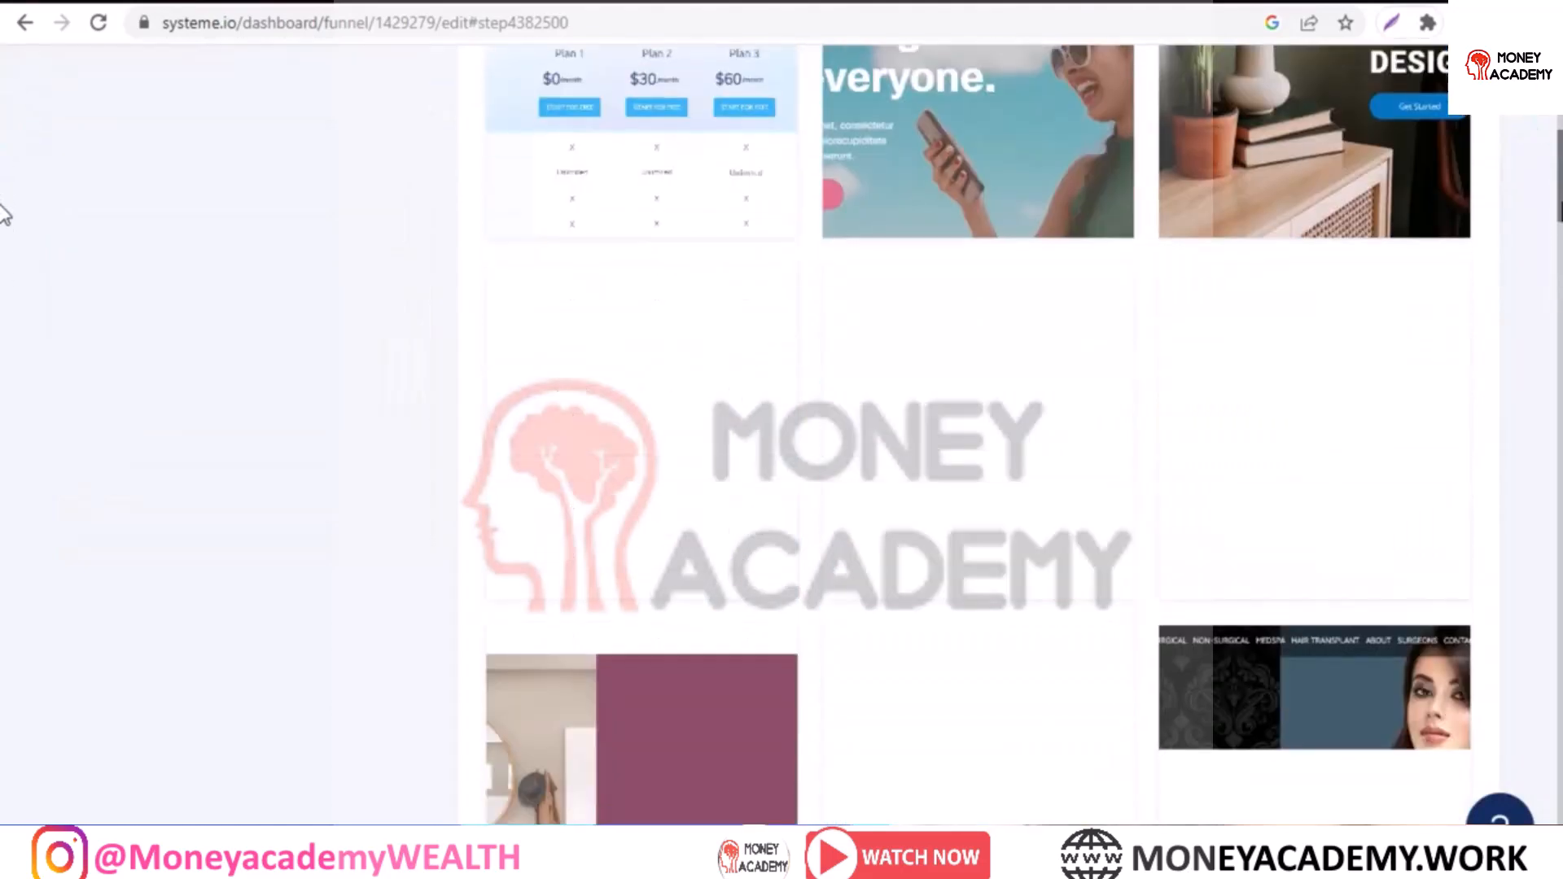
scroll(1539, 317, "down", 10)
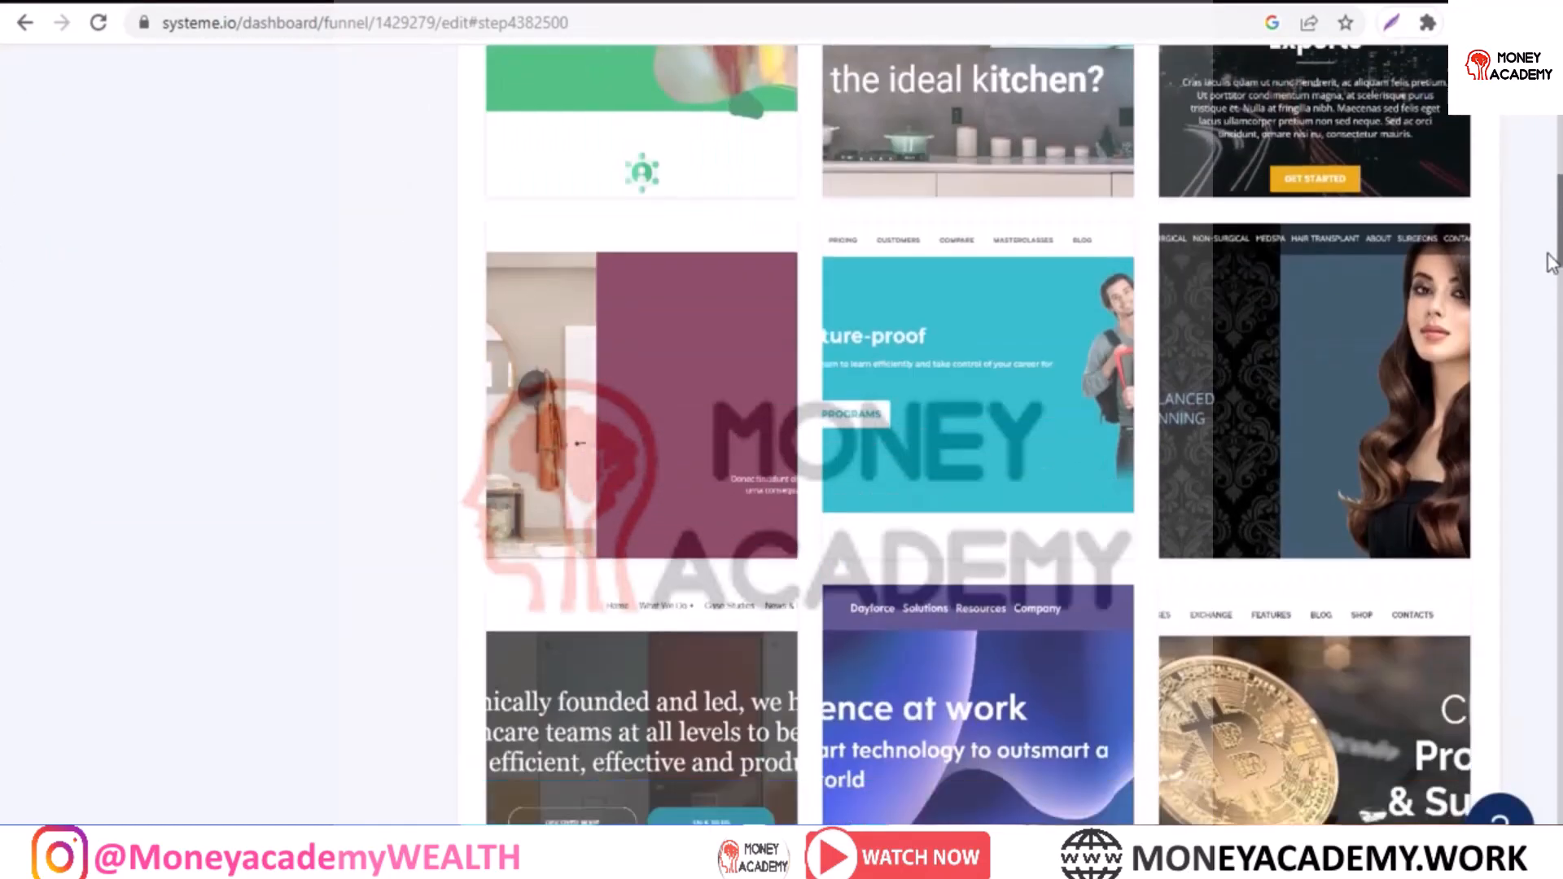
scroll(1538, 325, "down", 5)
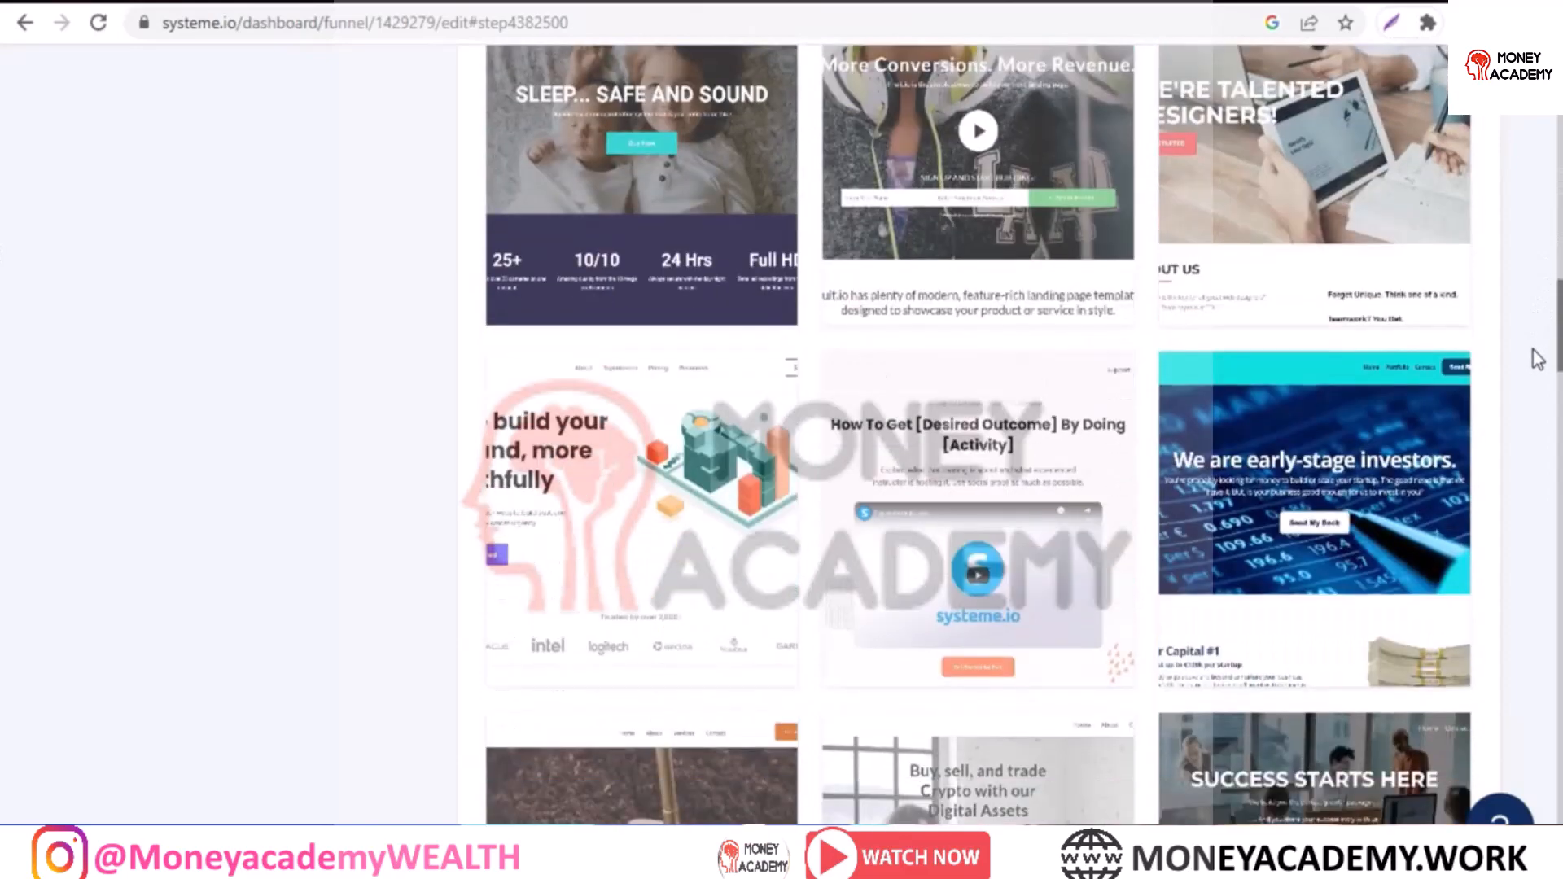
mouse_move(924, 368)
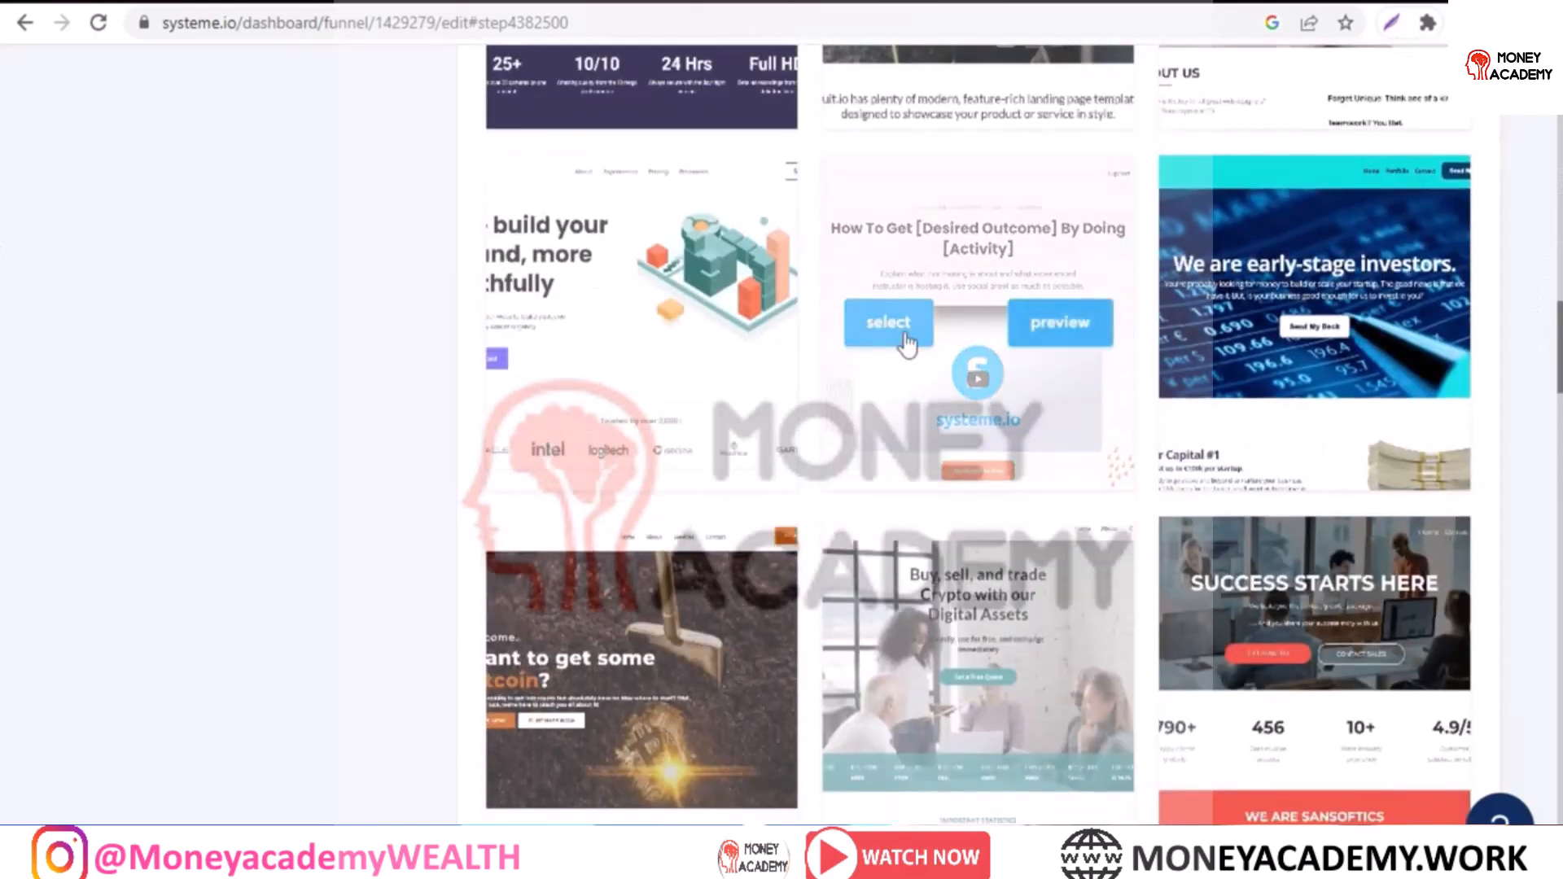
left_click(904, 335)
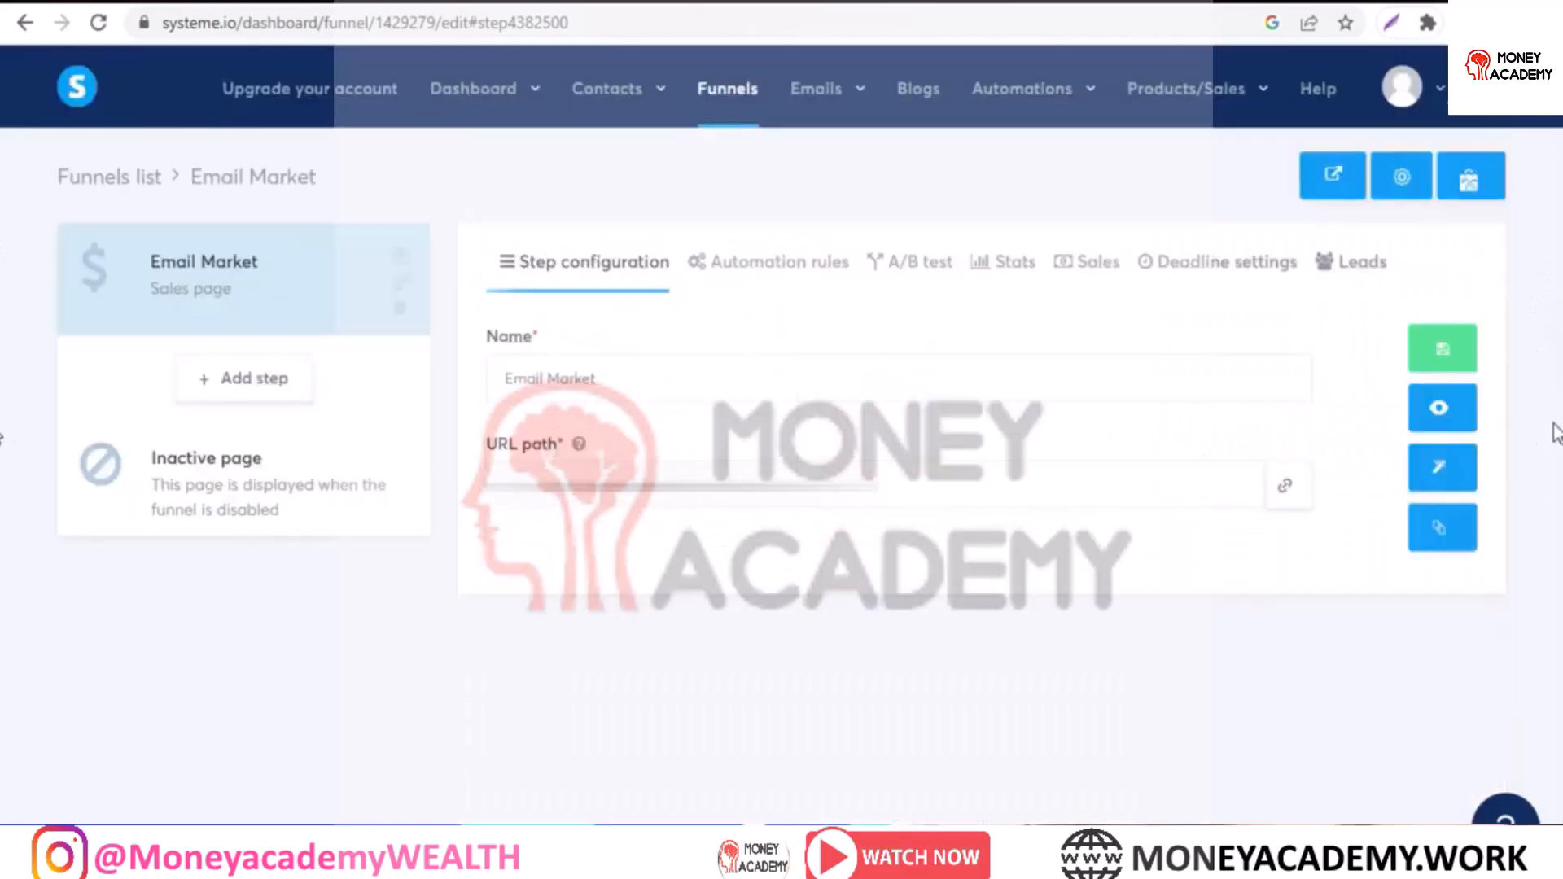
left_click(1441, 480)
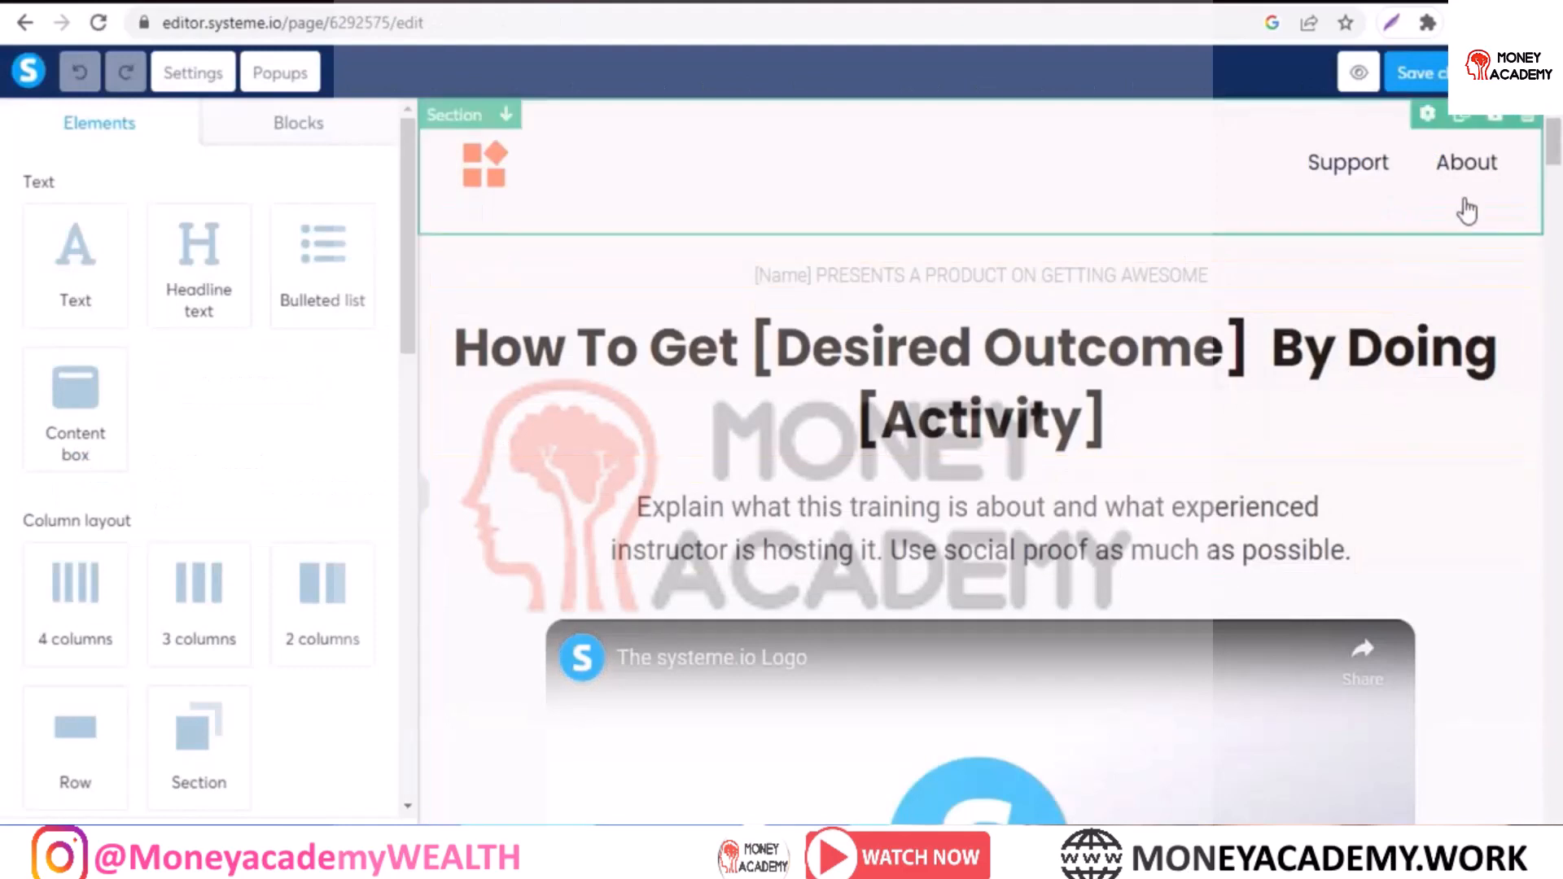
- Delete the navigation header, the main headline and video section, and the "Welcome to [Name]" section from the page
left_click(1528, 116)
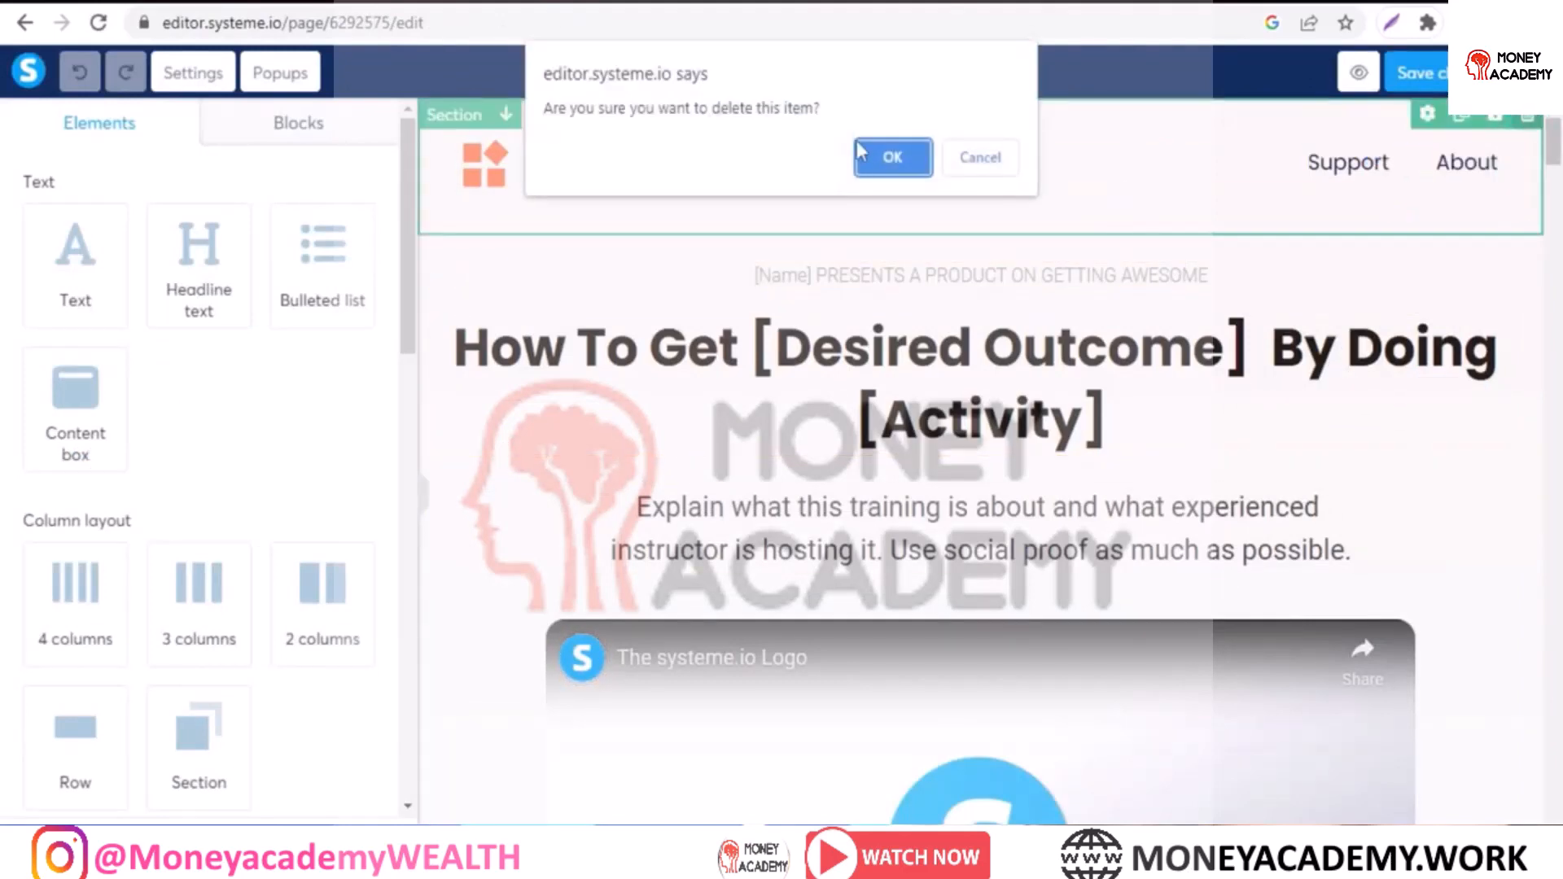
left_click(893, 157)
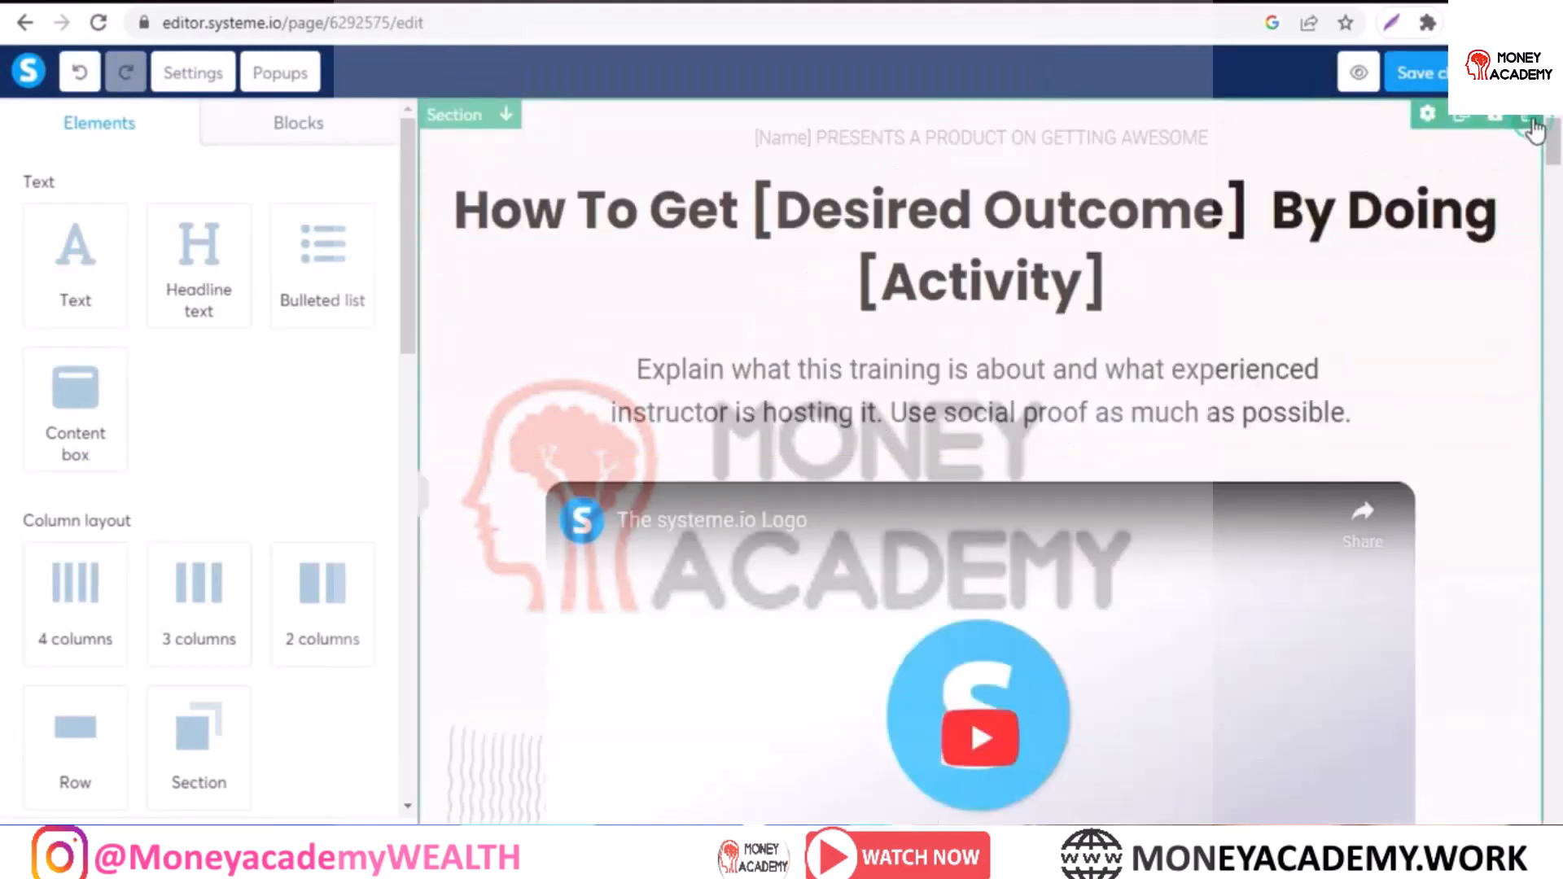
left_click(1528, 116)
left_click(911, 159)
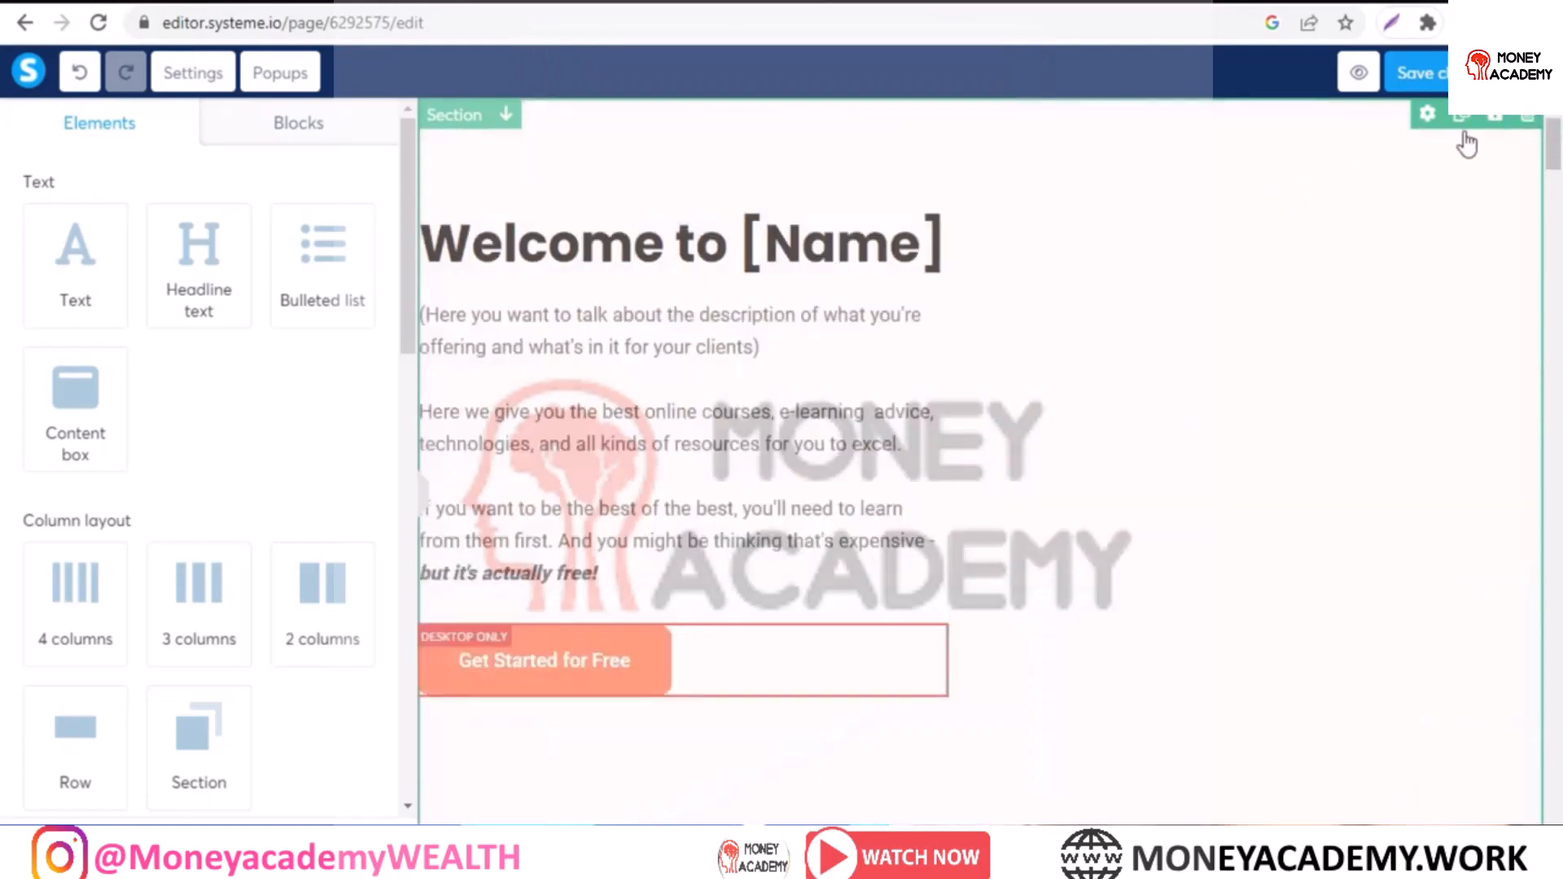
left_click(1528, 118)
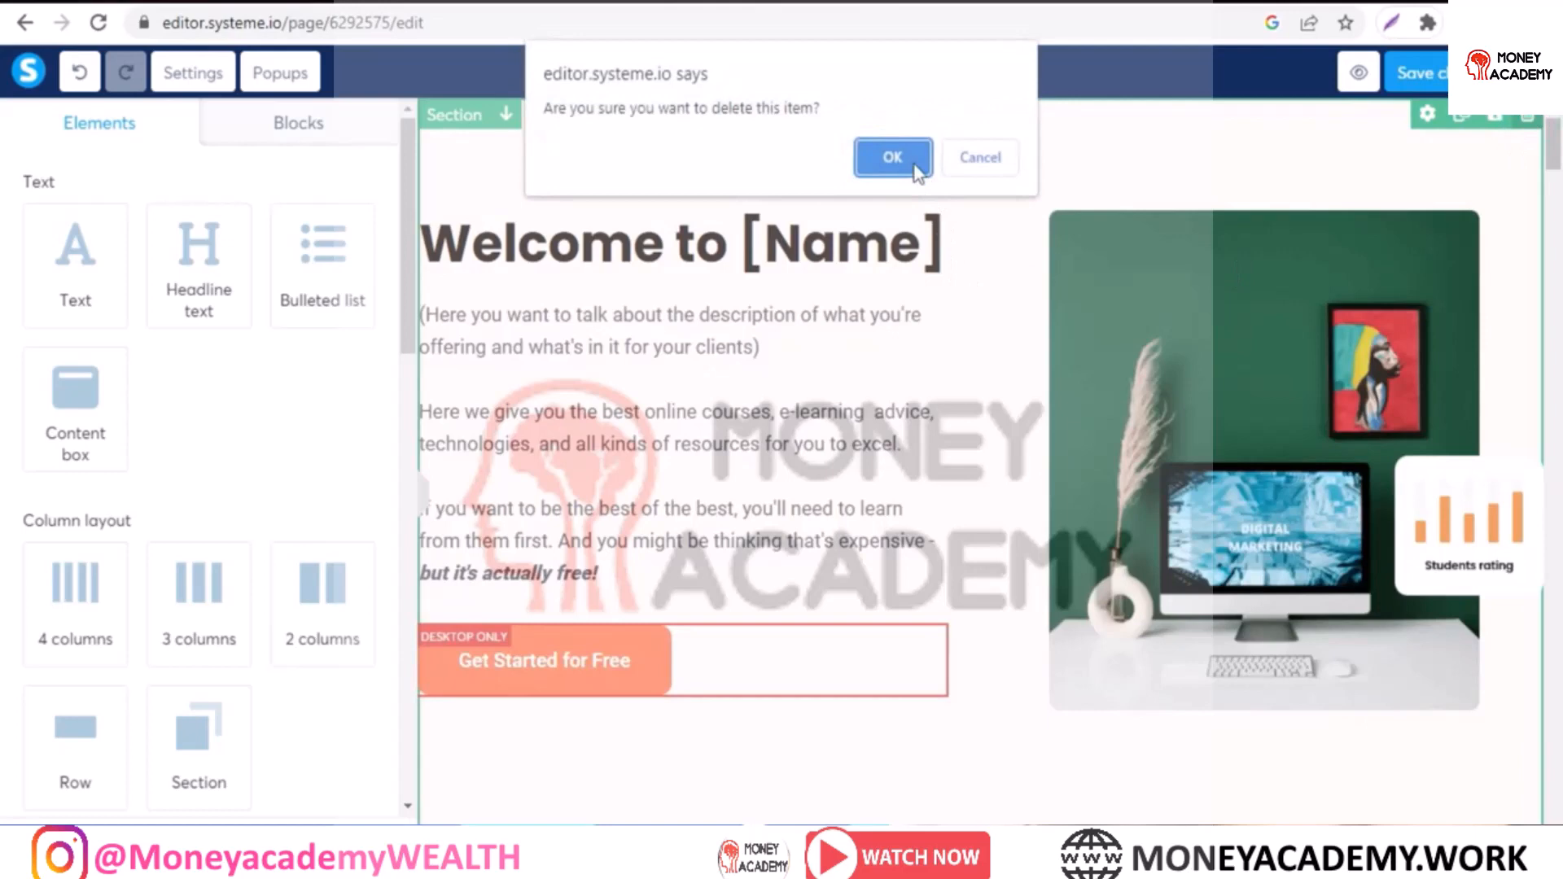
left_click(893, 157)
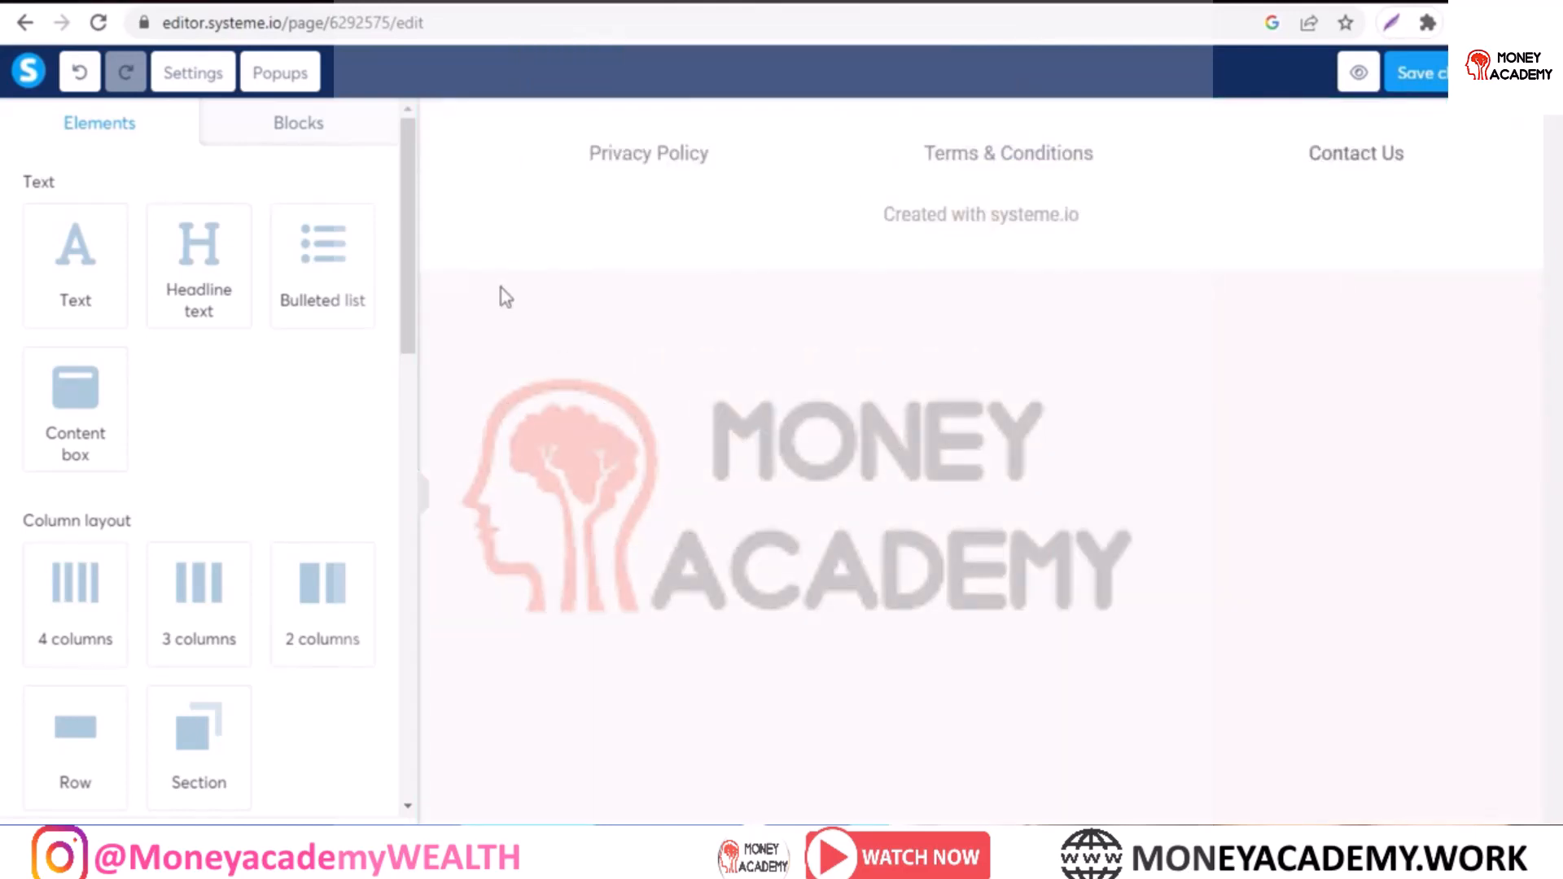
- Set the background color of the footer section to black
left_click(477, 262)
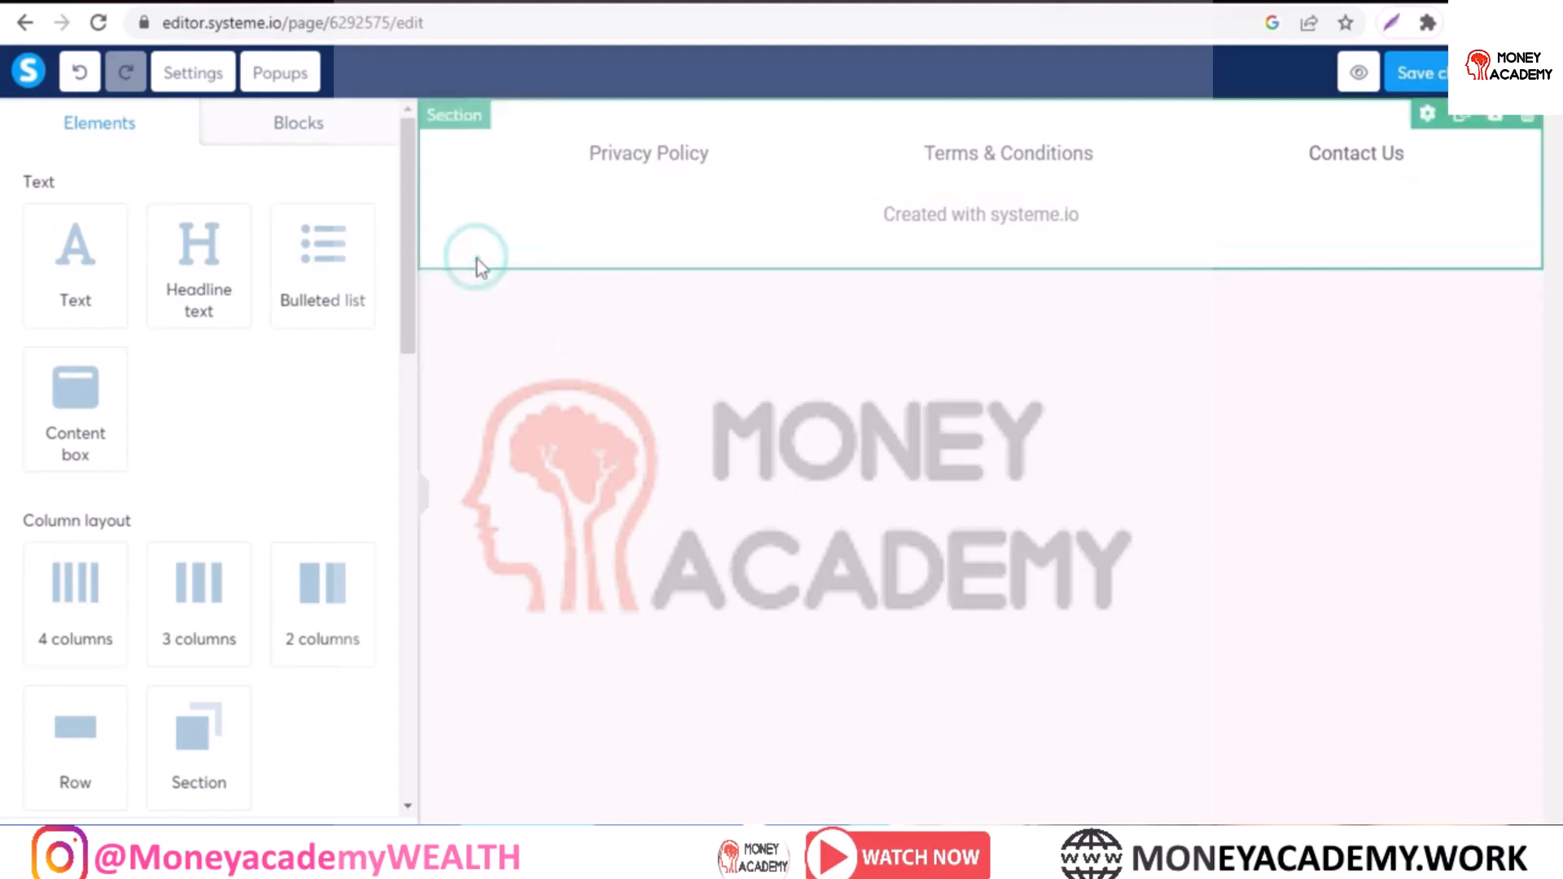
left_click_drag(412, 275, 411, 377)
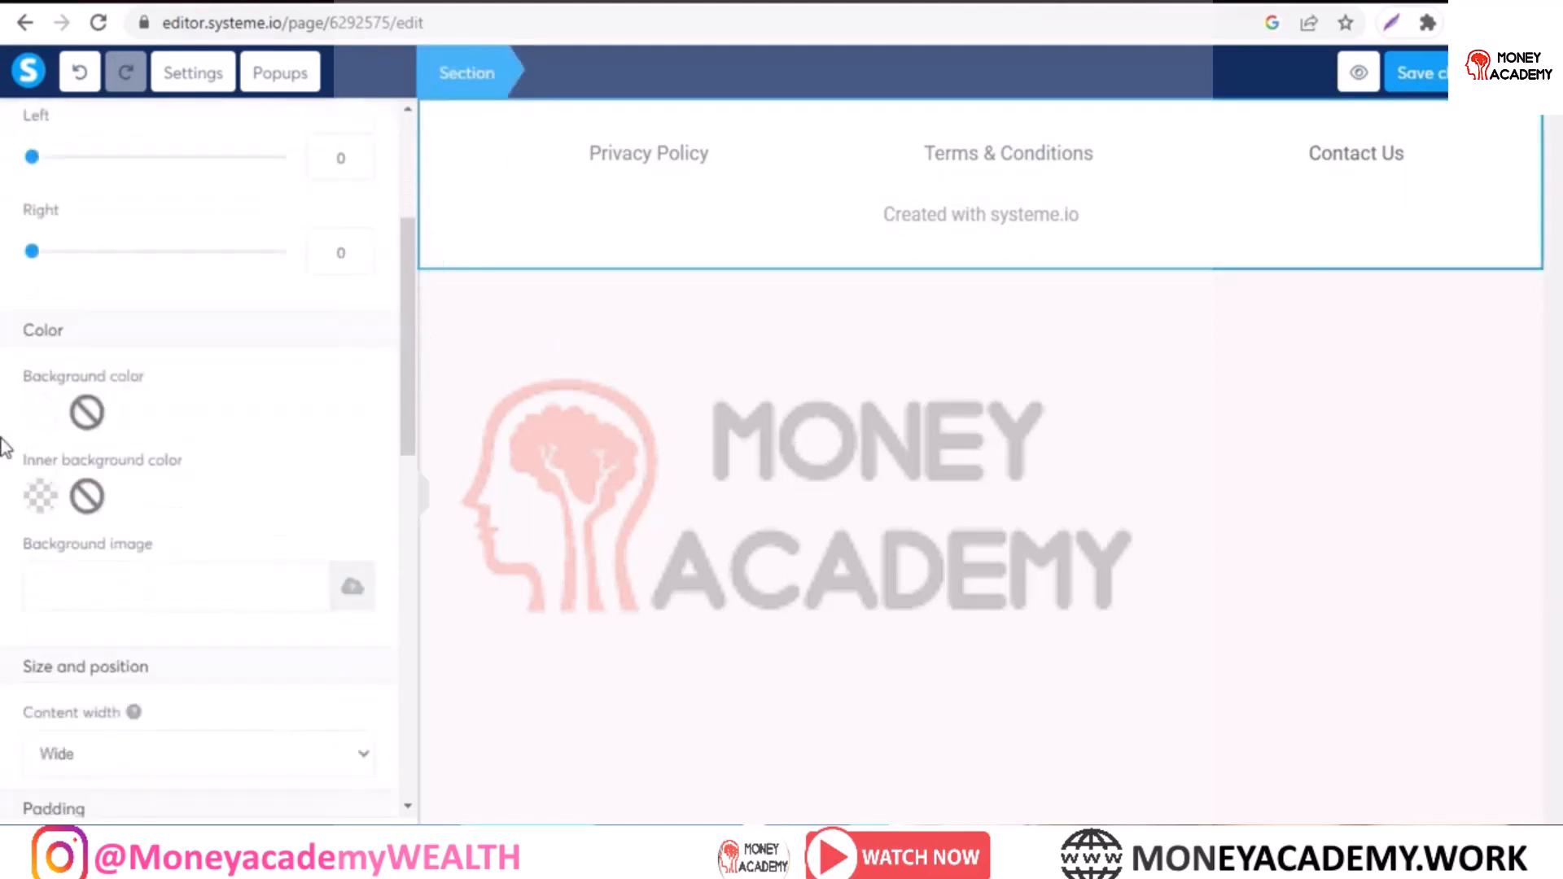
left_click(40, 412)
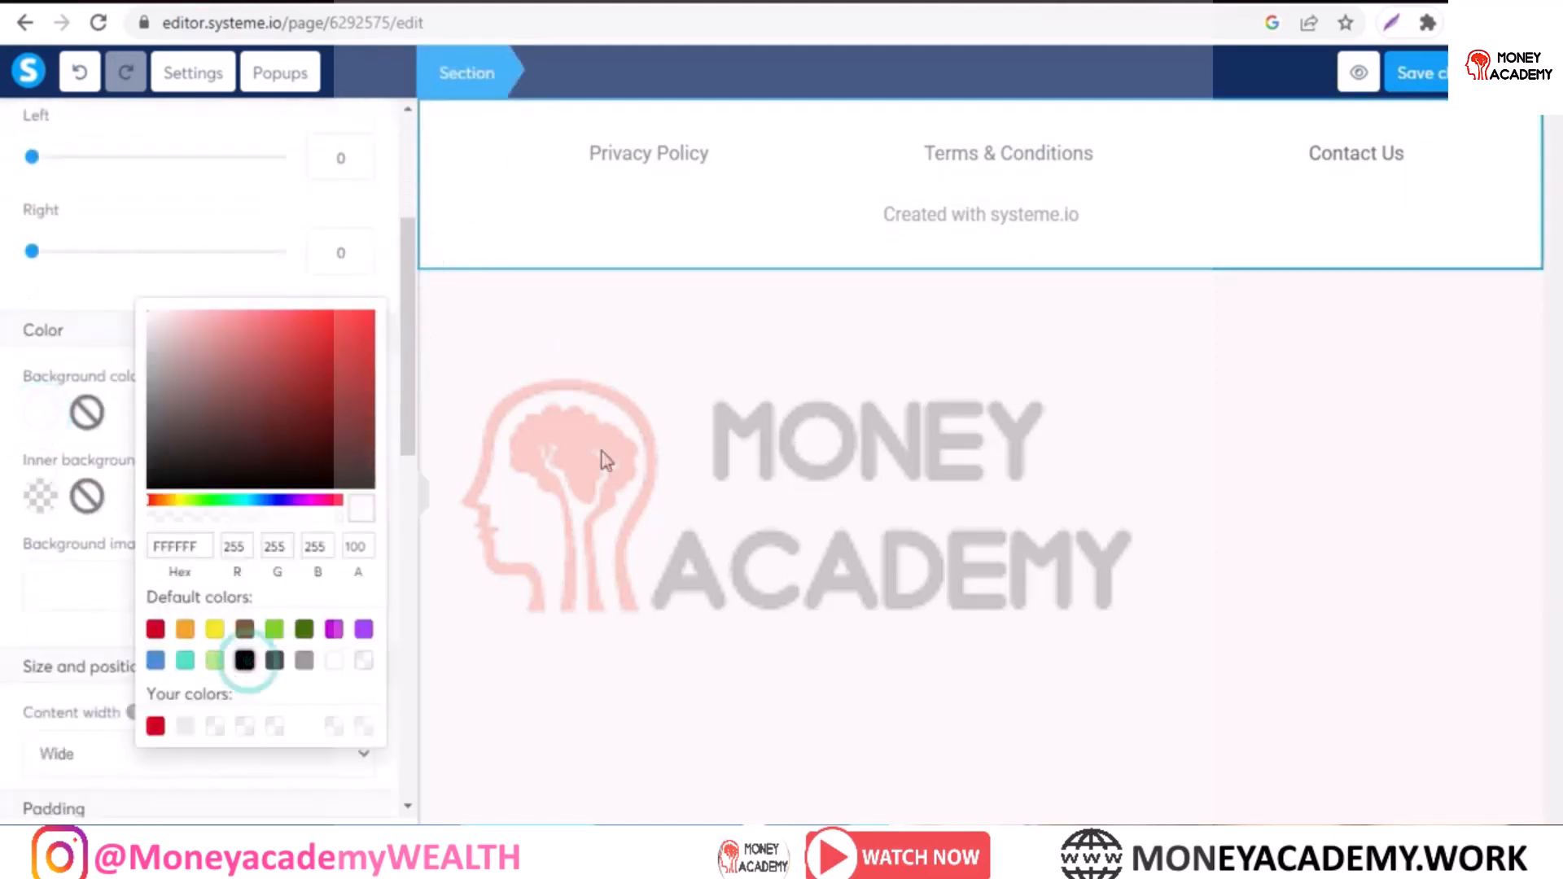
left_click(244, 656)
left_click(428, 296)
left_click(510, 331)
- Add a row above the footer and place a headline text, an image and a button in it, stacked in that order
left_click_drag(75, 732, 516, 87)
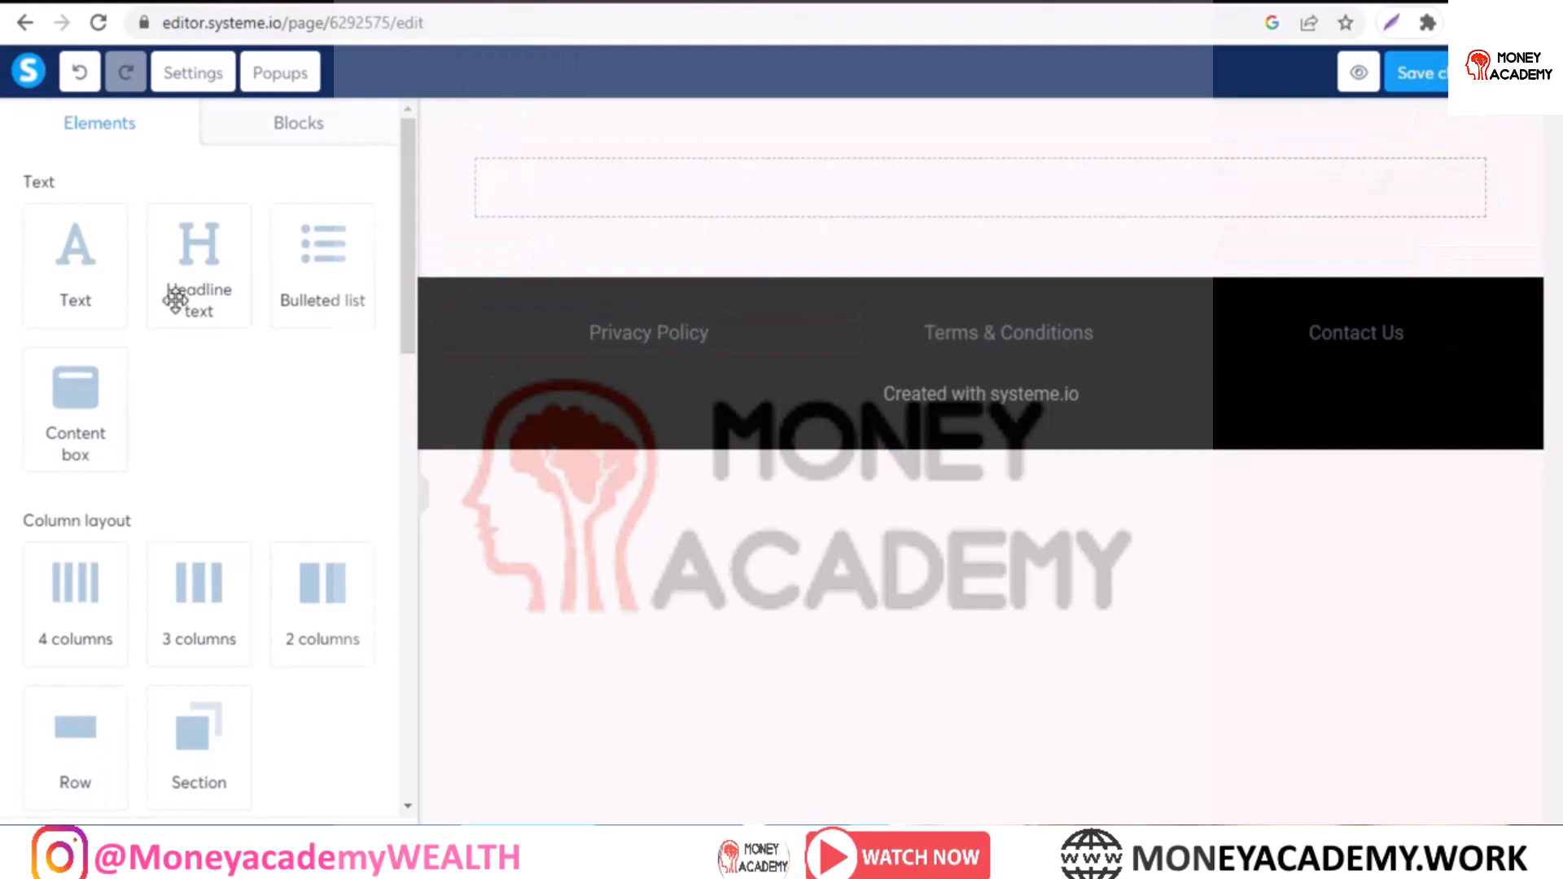
left_click_drag(174, 296, 539, 200)
left_click_drag(400, 213, 399, 282)
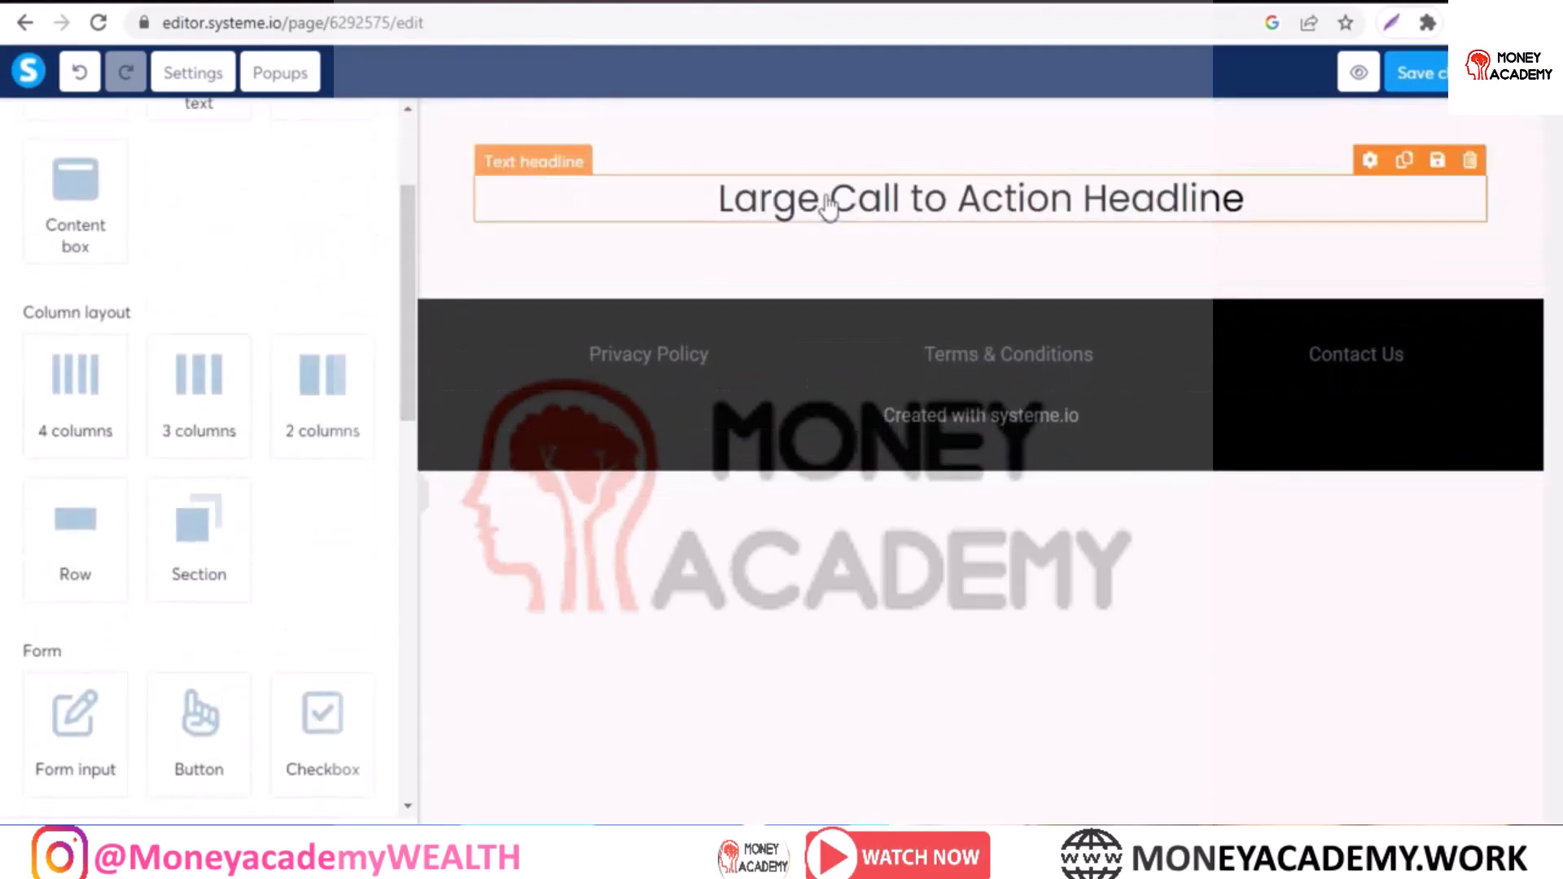
left_click_drag(411, 301, 383, 460)
left_click_drag(88, 627, 565, 230)
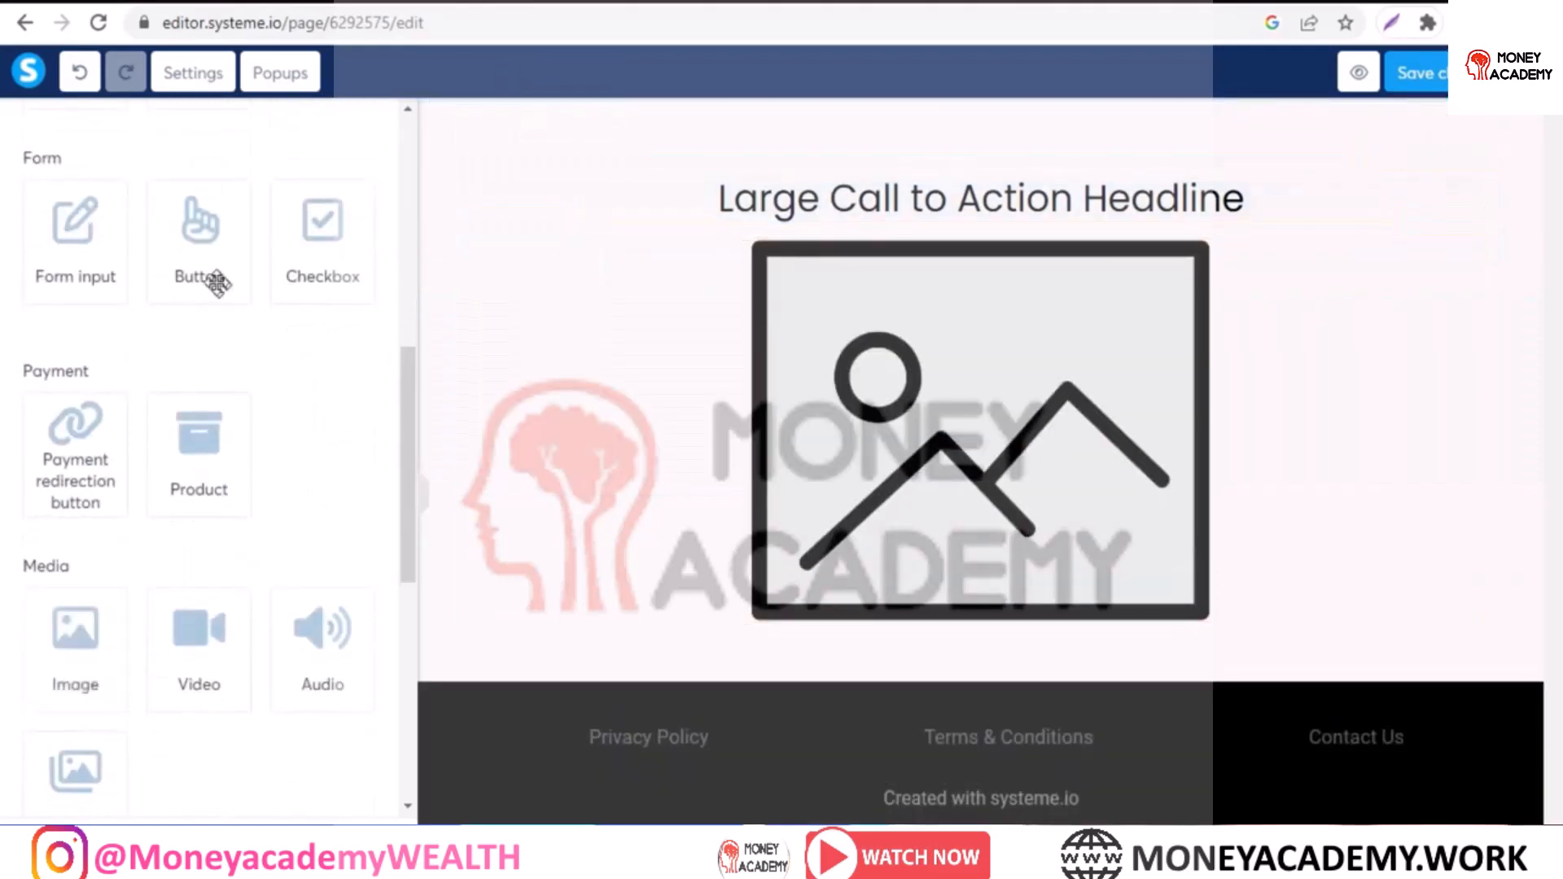
left_click_drag(217, 279, 849, 605)
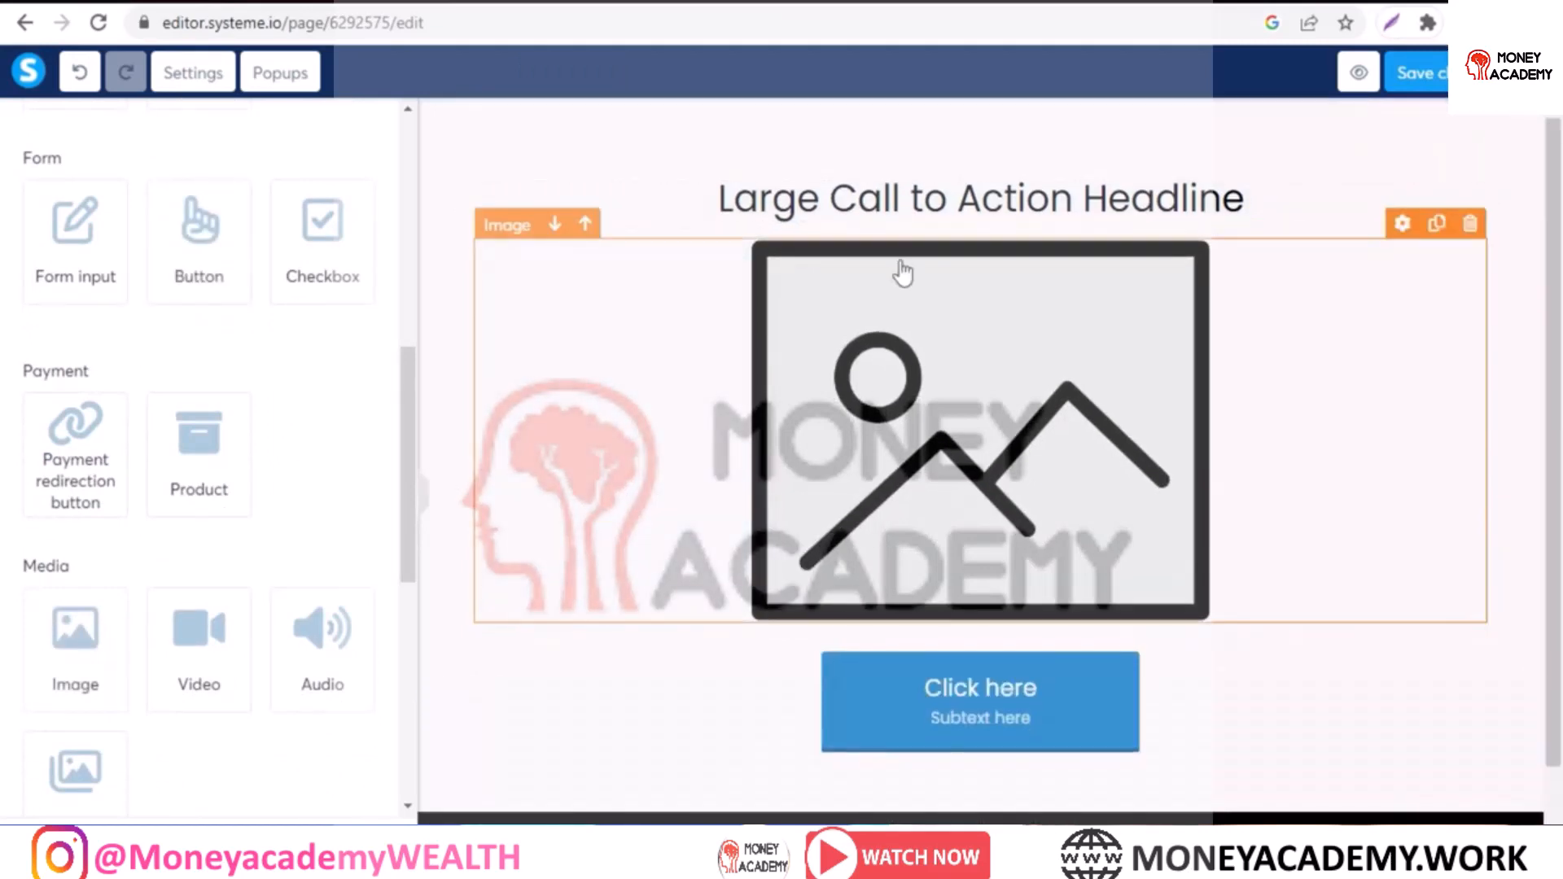
- Replace the headline with "Create Your Get Response Account..." and format it as bold H1 with font size 75
left_click(890, 215)
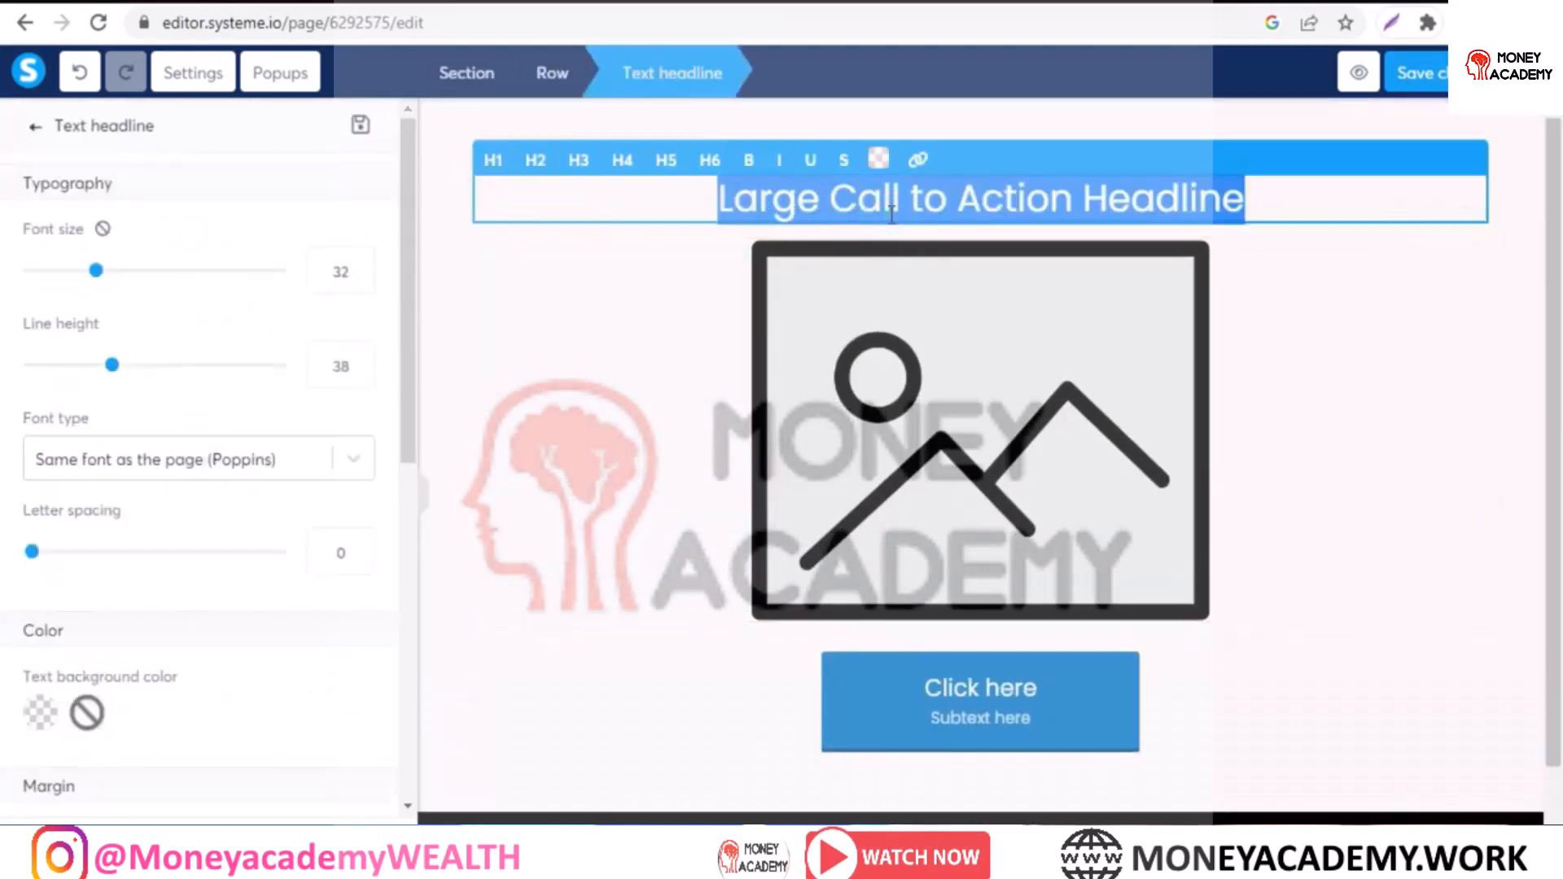
type("Create Your Get Response Account...")
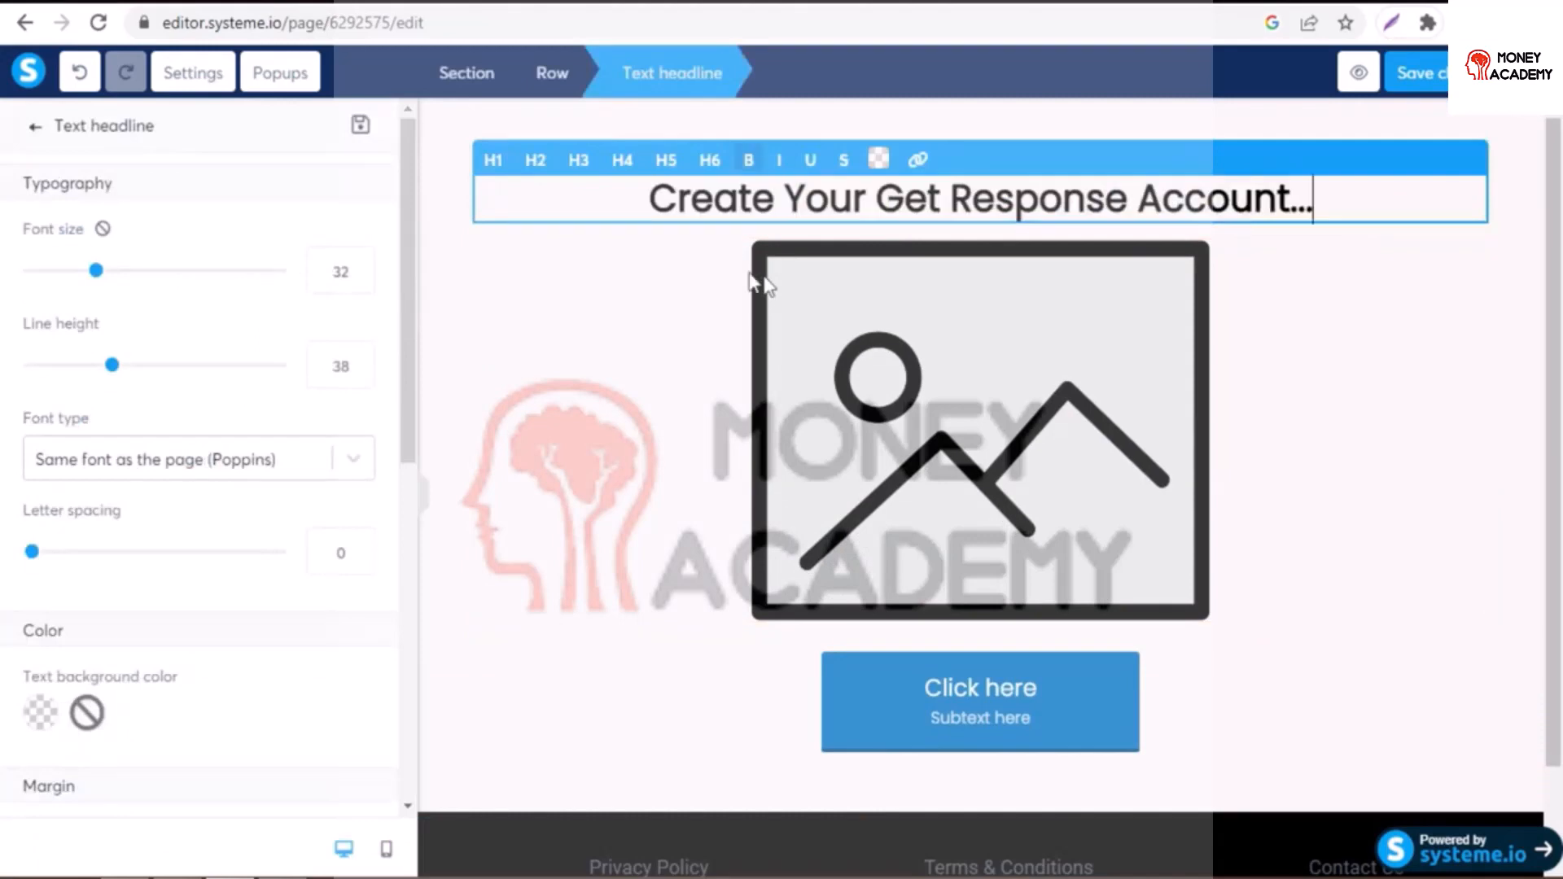
key("ctrl+a")
left_click(493, 169)
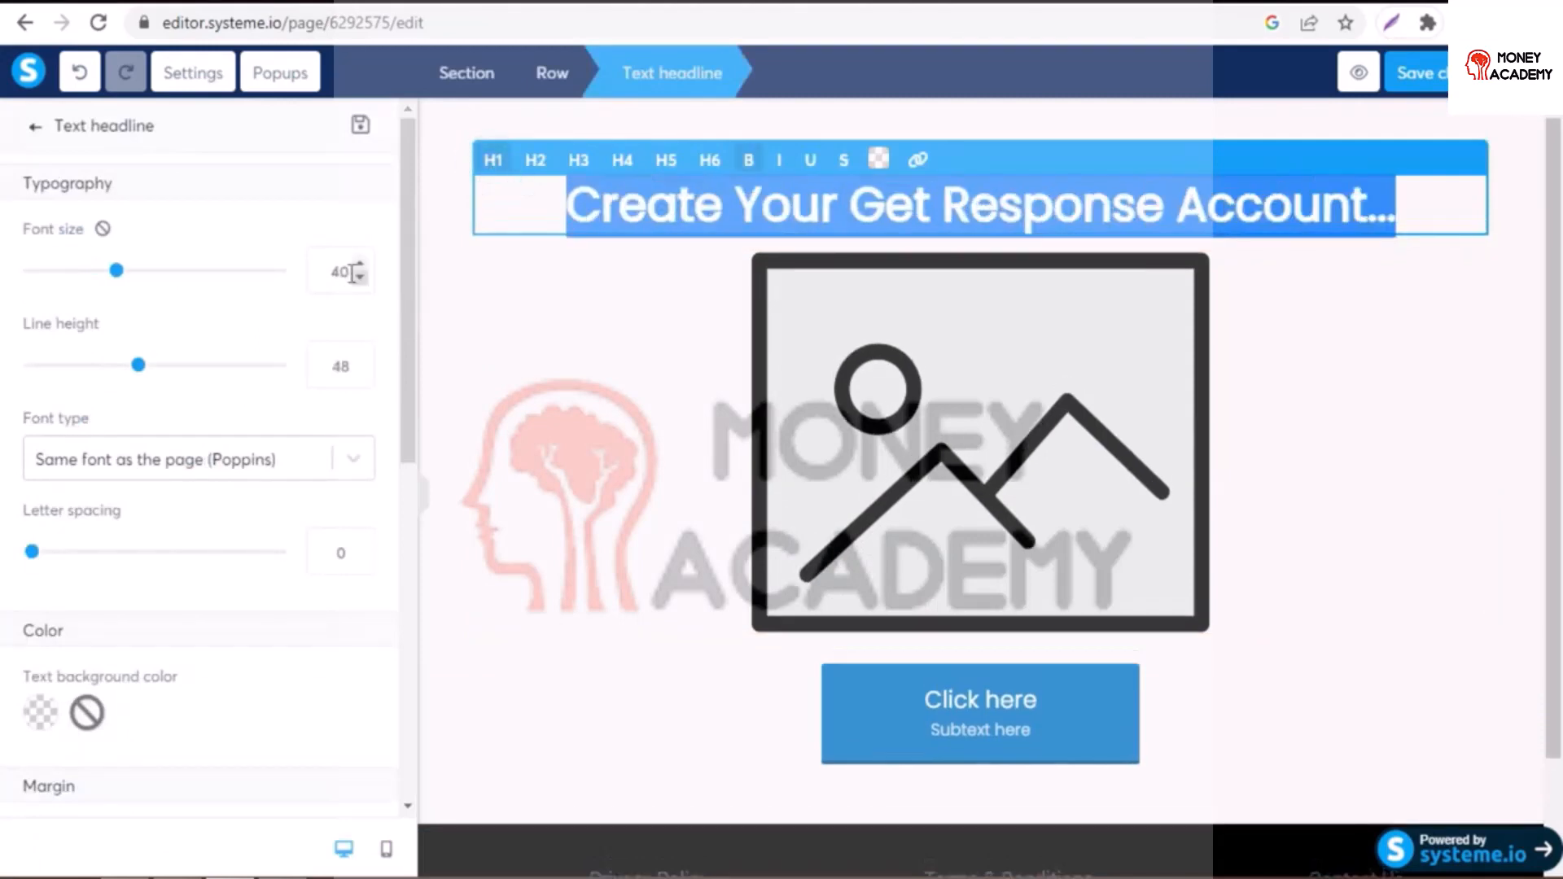
double_click(349, 272)
type("75")
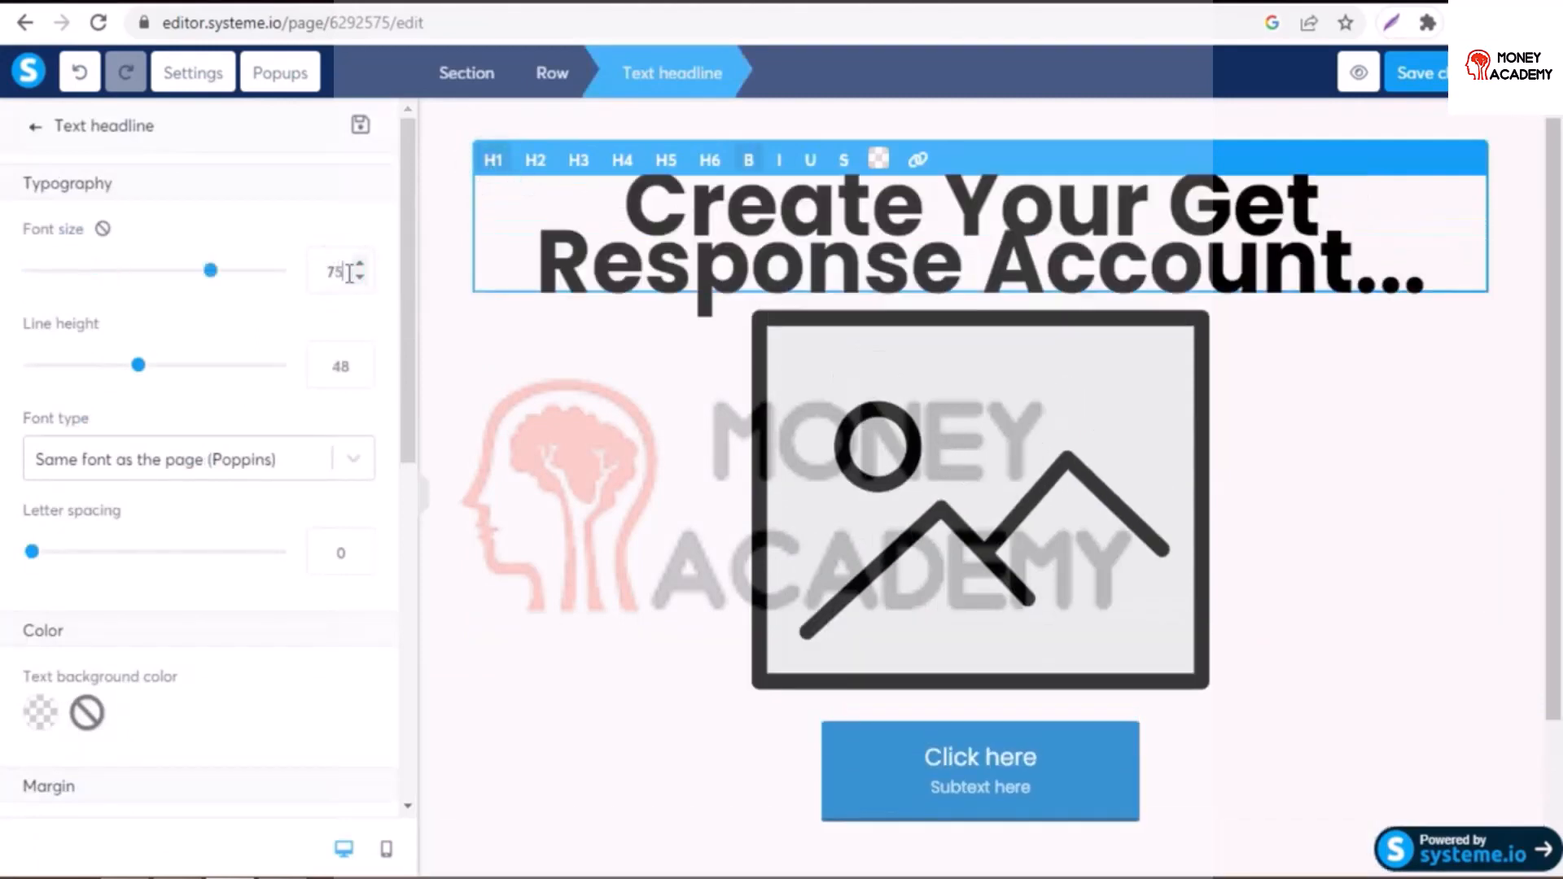
- Change the headline's font type to Google Fonts and choose the Acme font
scroll(408, 366, "down", 2)
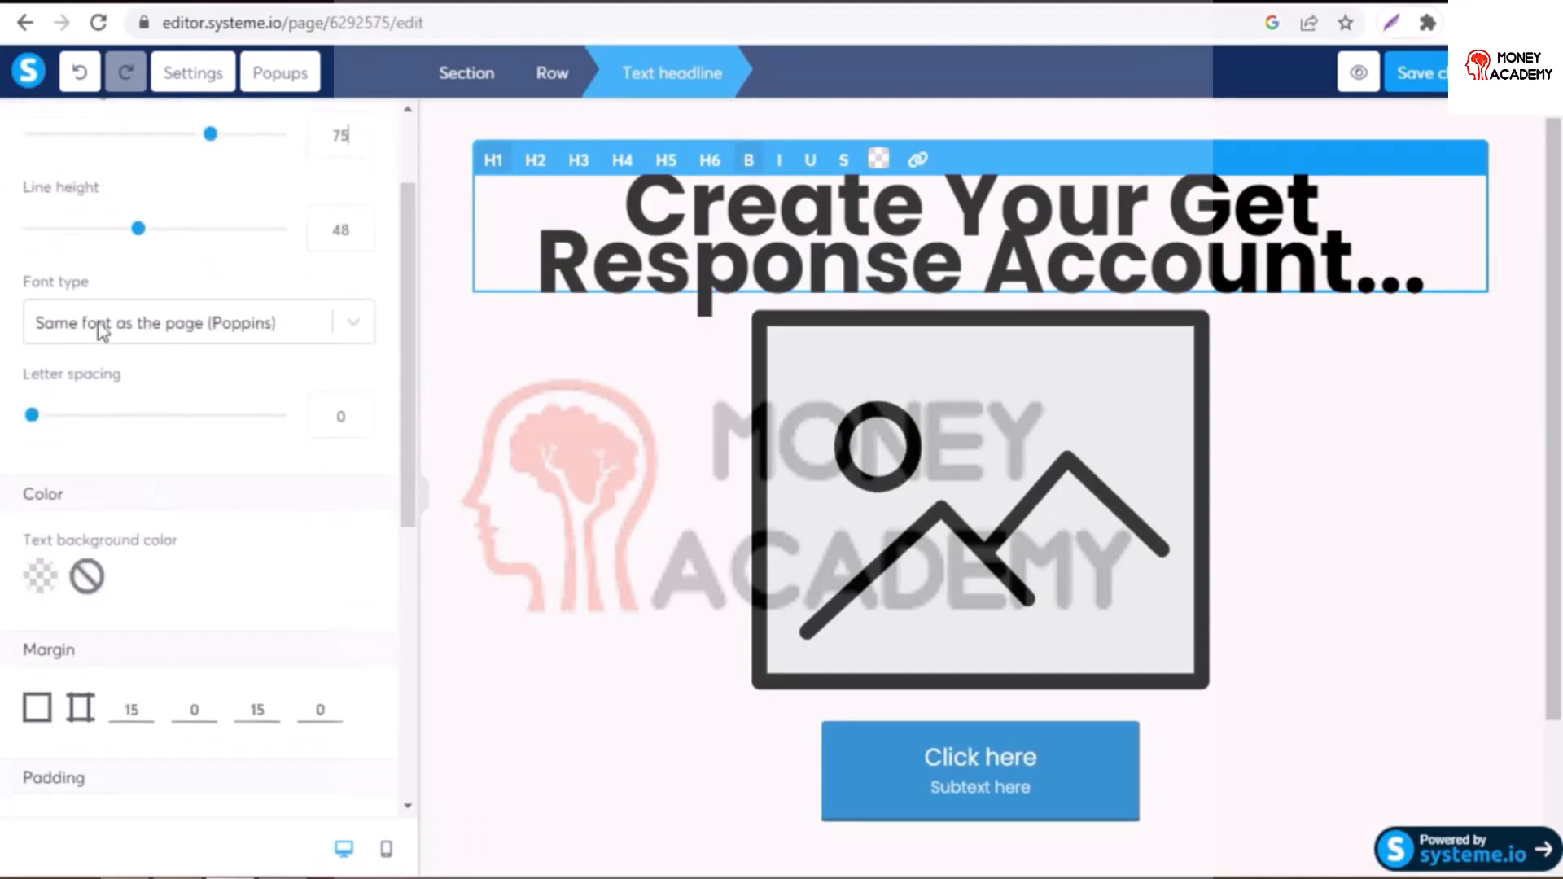
left_click(194, 322)
left_click(150, 423)
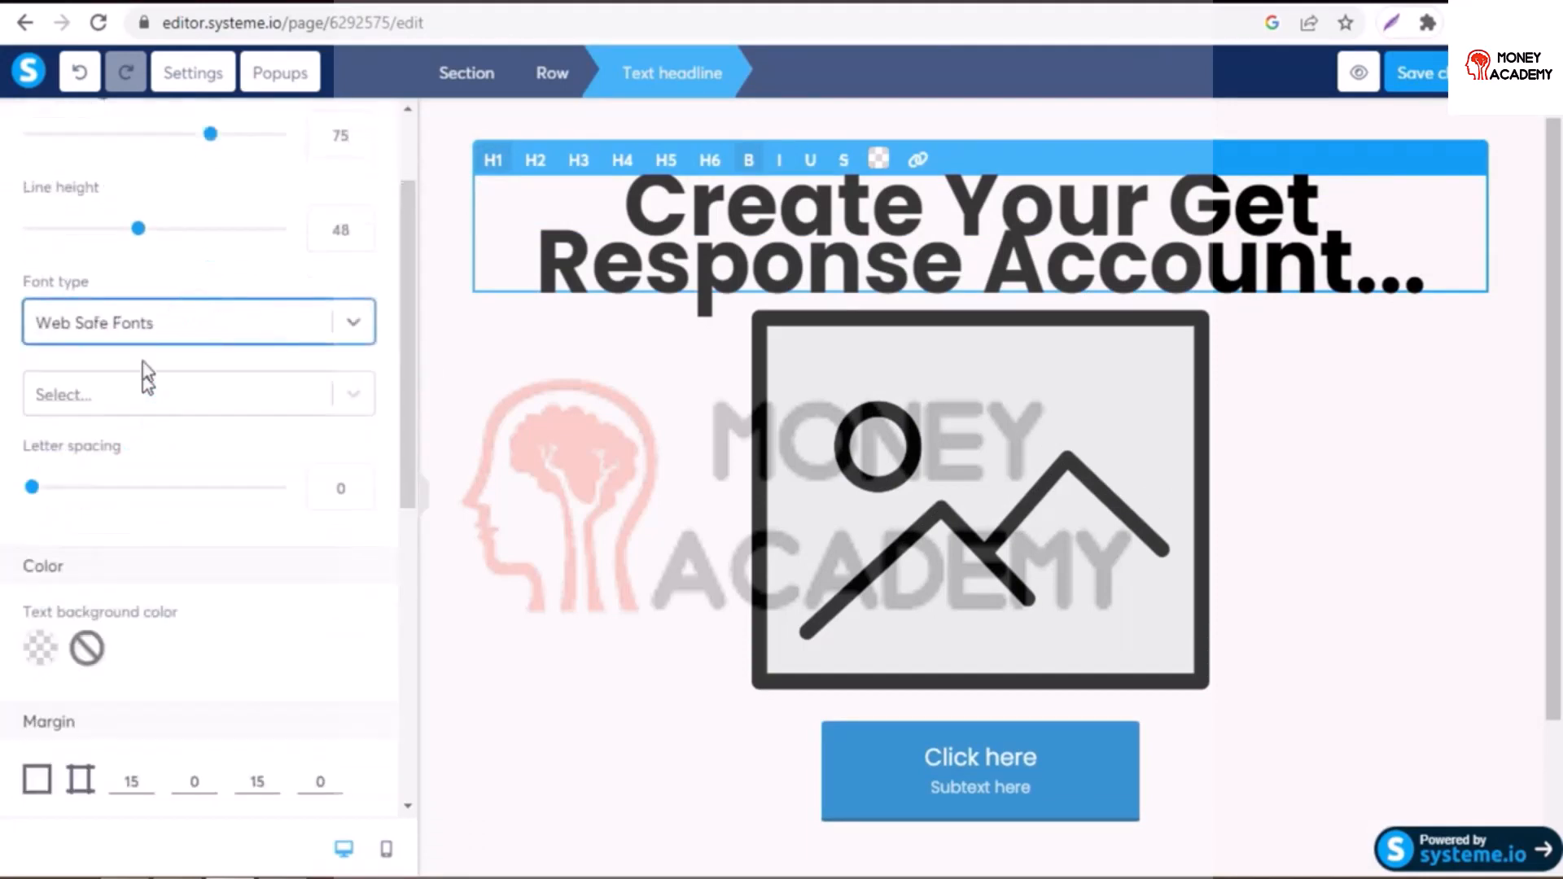
left_click(145, 324)
left_click(139, 461)
left_click(163, 394)
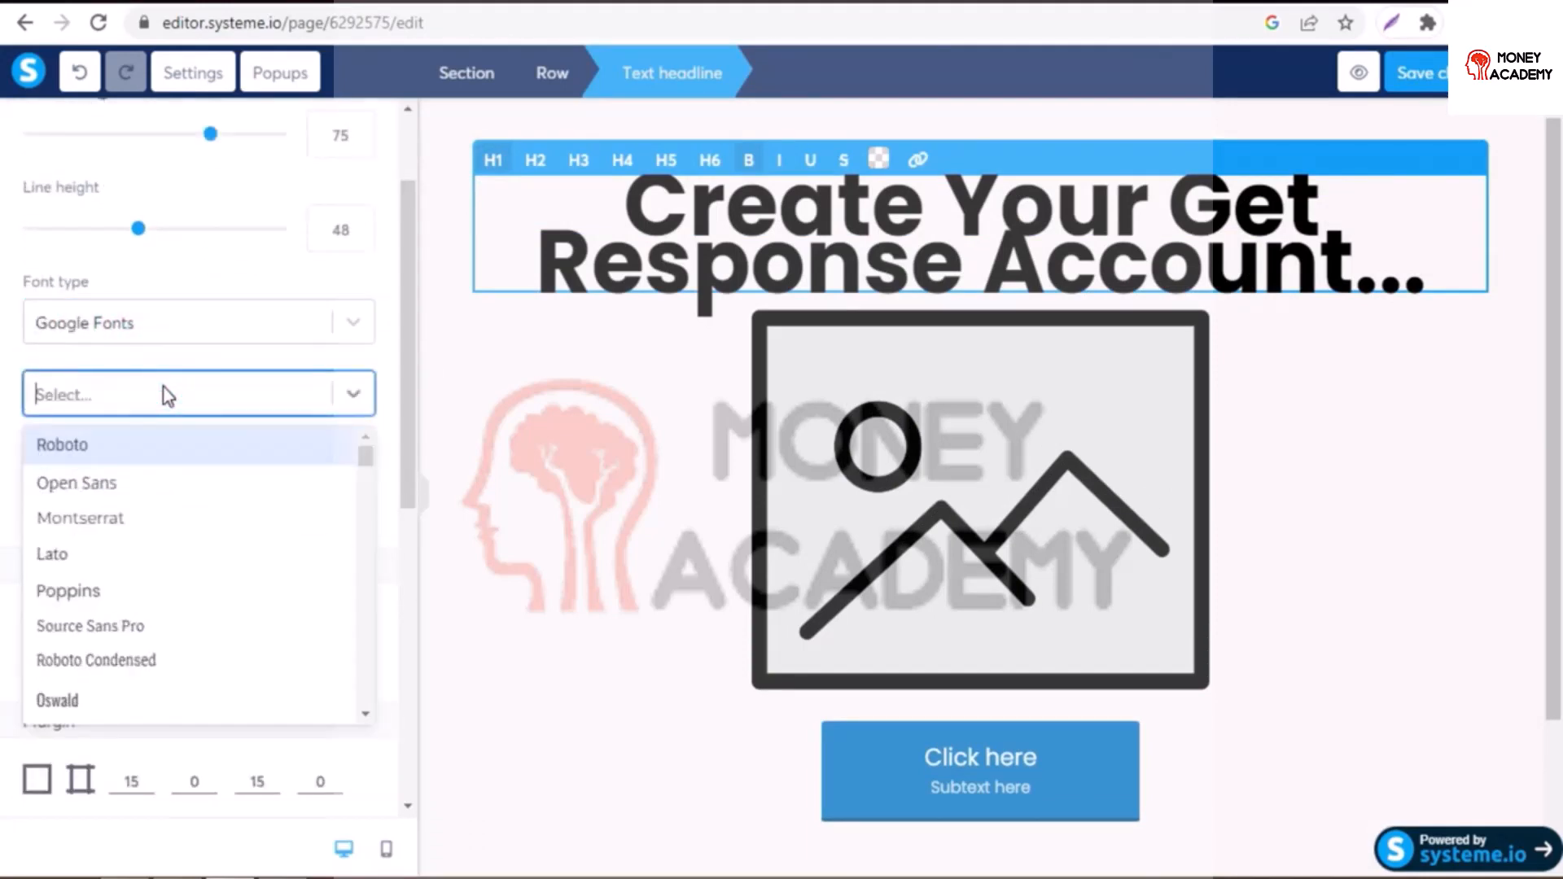
type("acme")
left_click(148, 455)
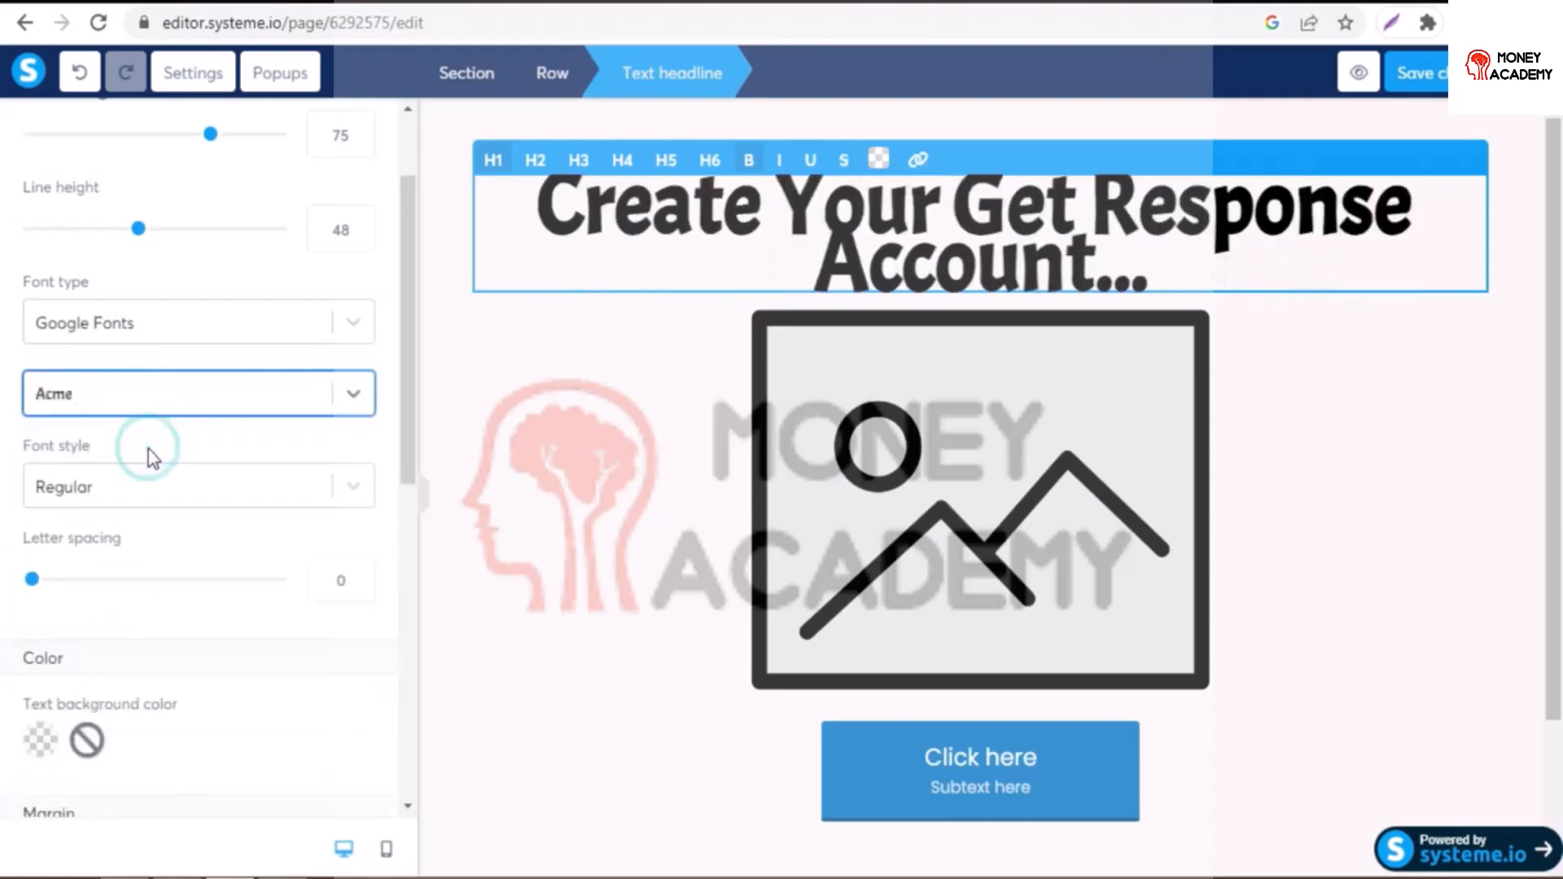
- Fill the image placeholder below the headline with the file ny.png
left_click(786, 446)
left_click(800, 442)
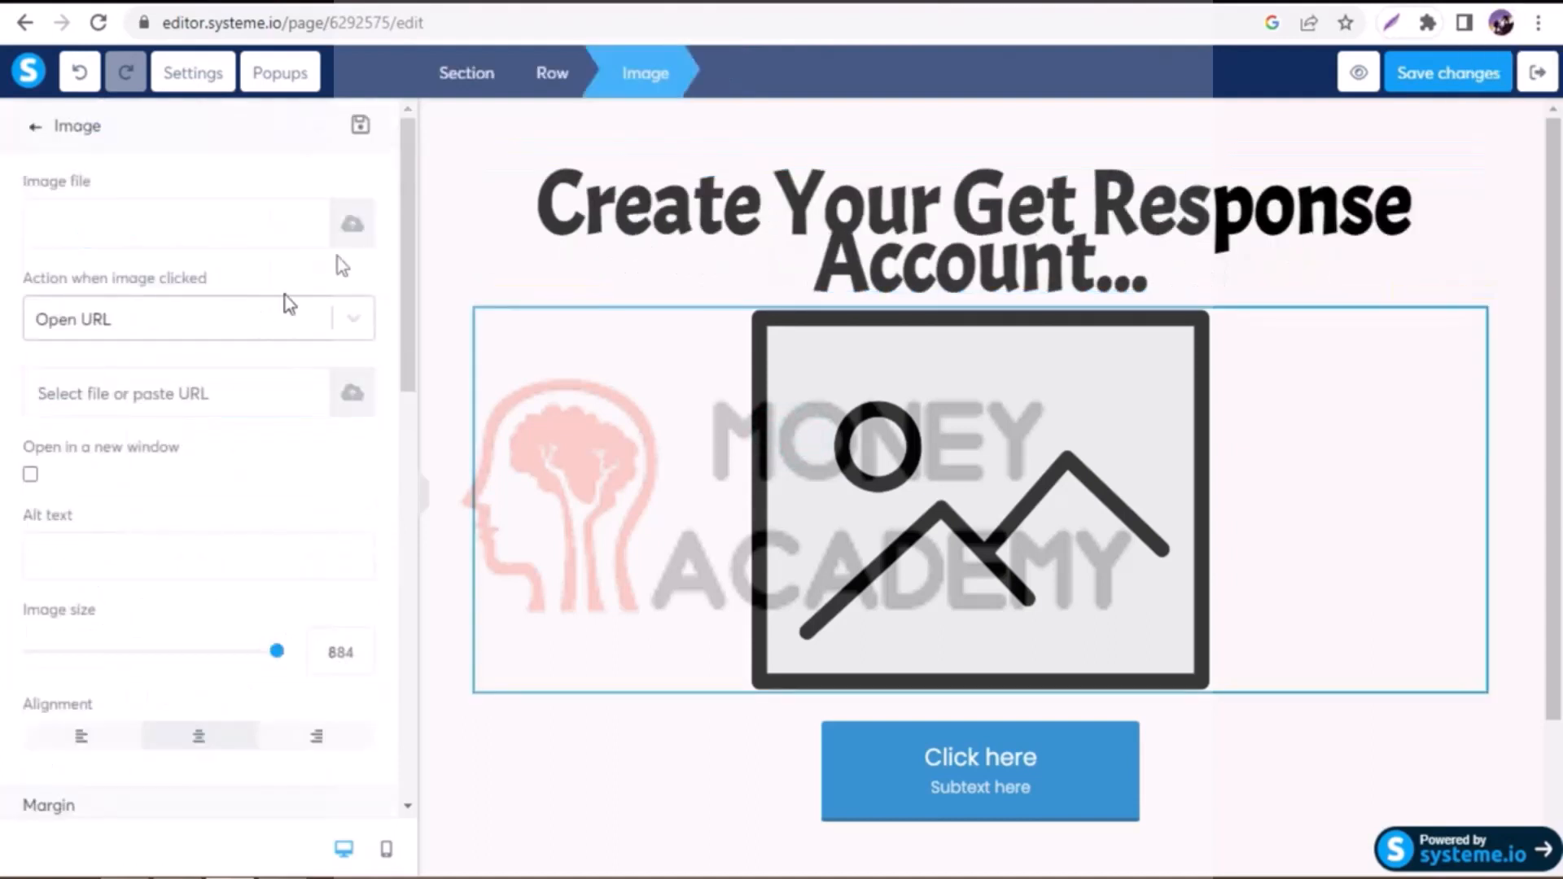
left_click(363, 230)
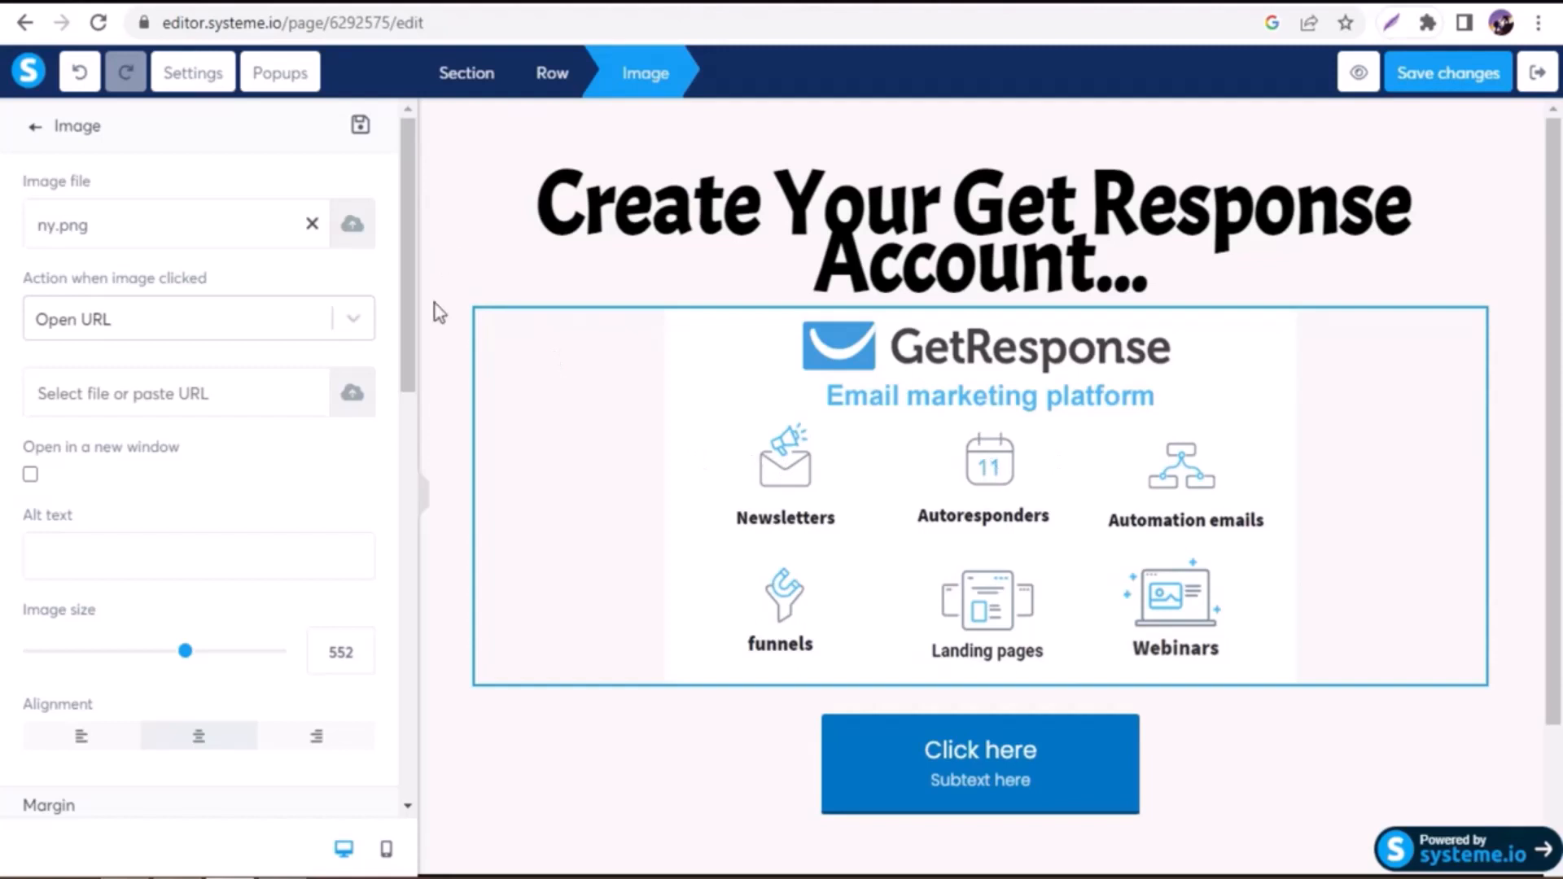
- Set the background color of the section containing the headline, image and button to white
left_click(460, 253)
left_click(442, 284)
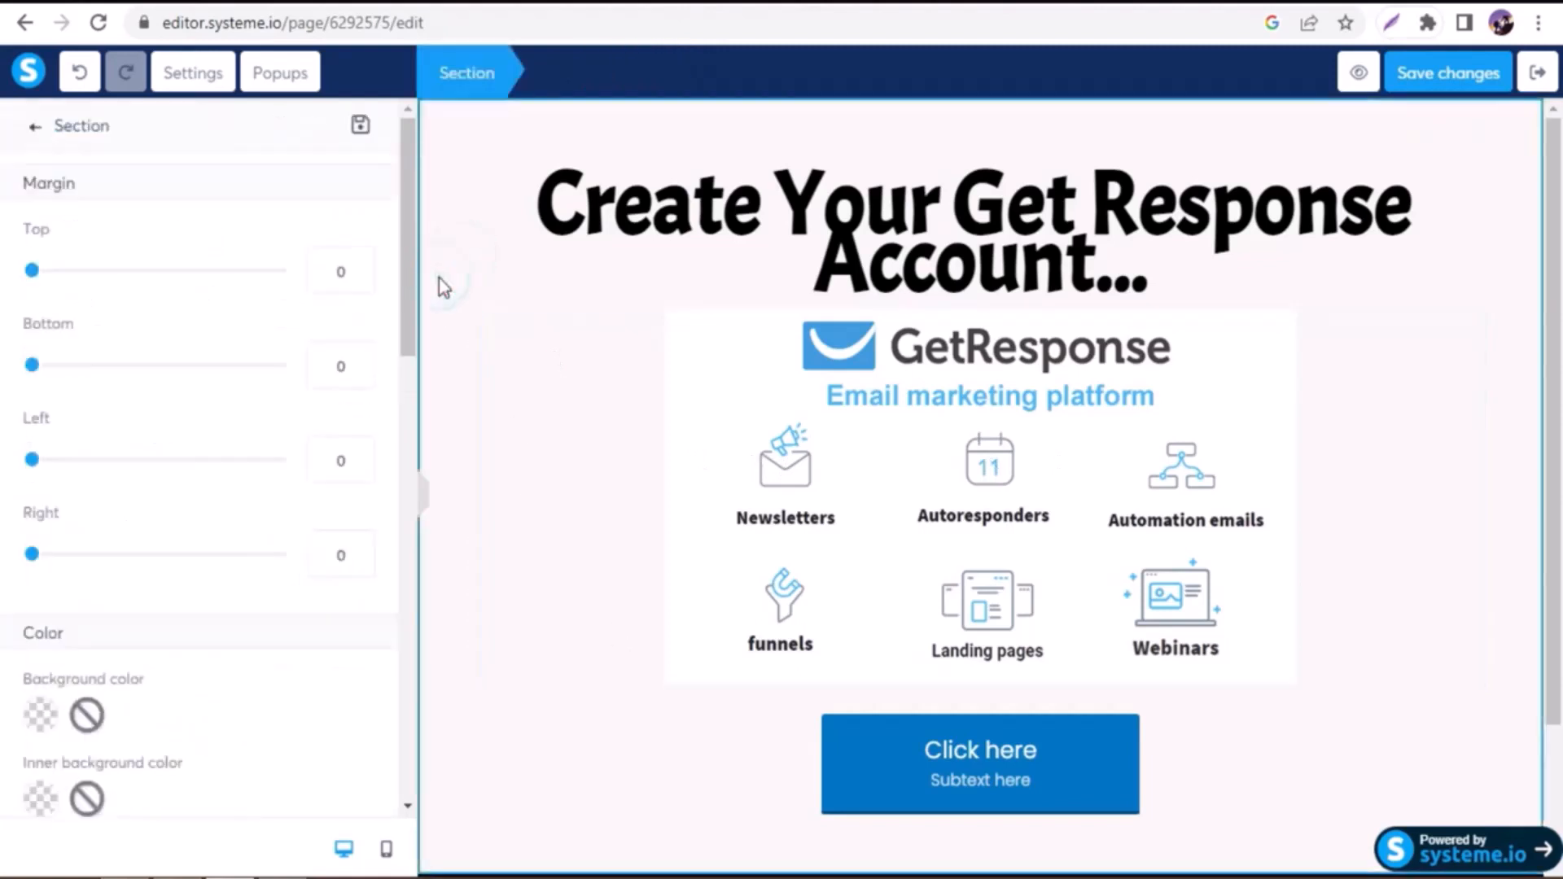
scroll(405, 277, "down", 4)
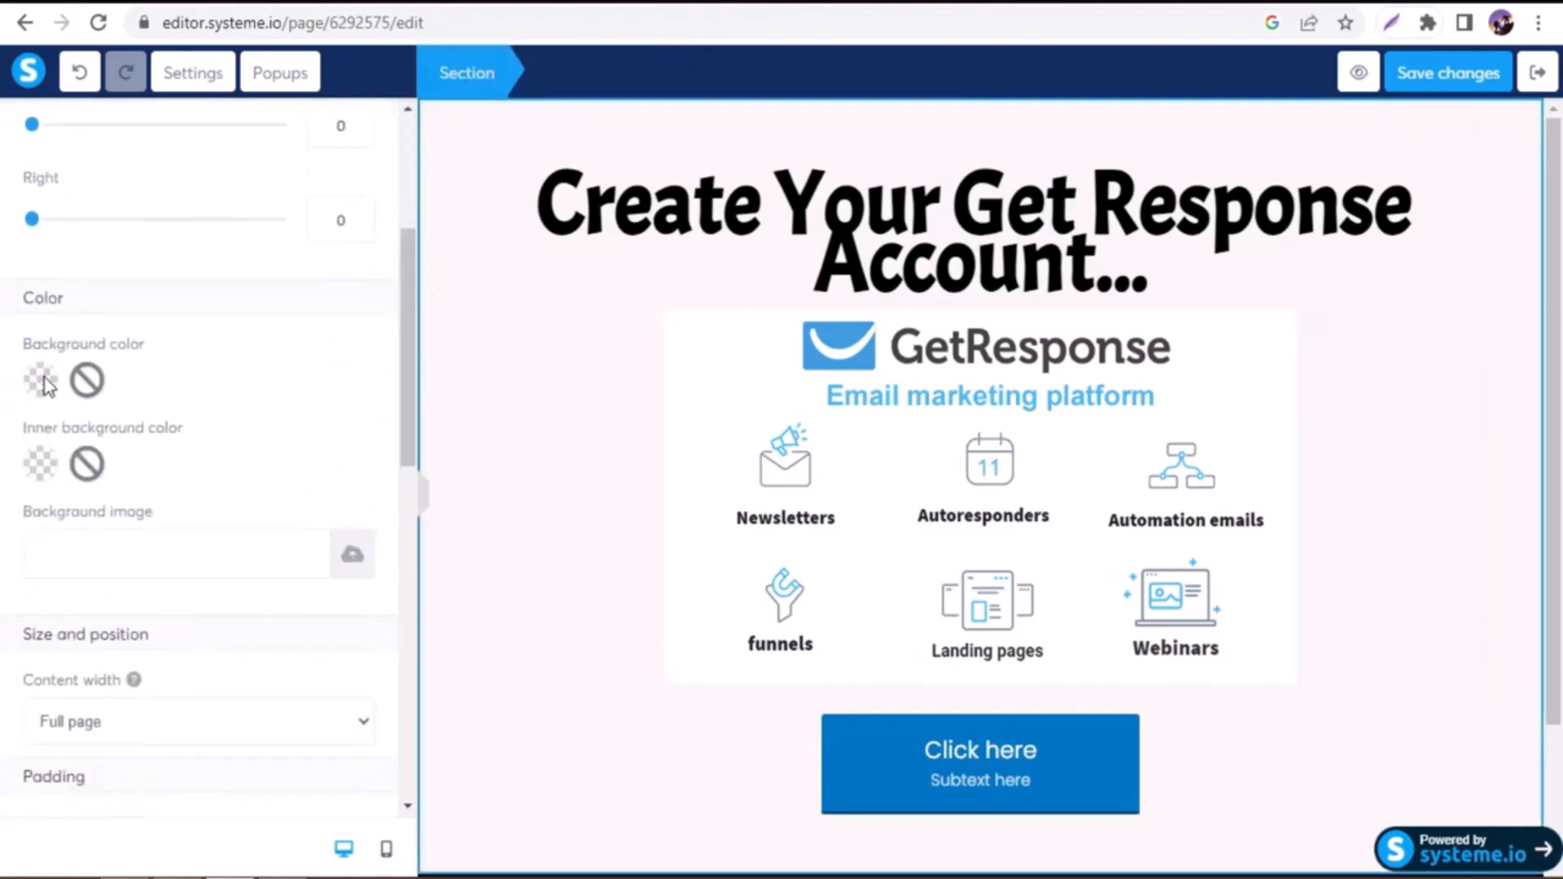
left_click(42, 380)
left_click(333, 630)
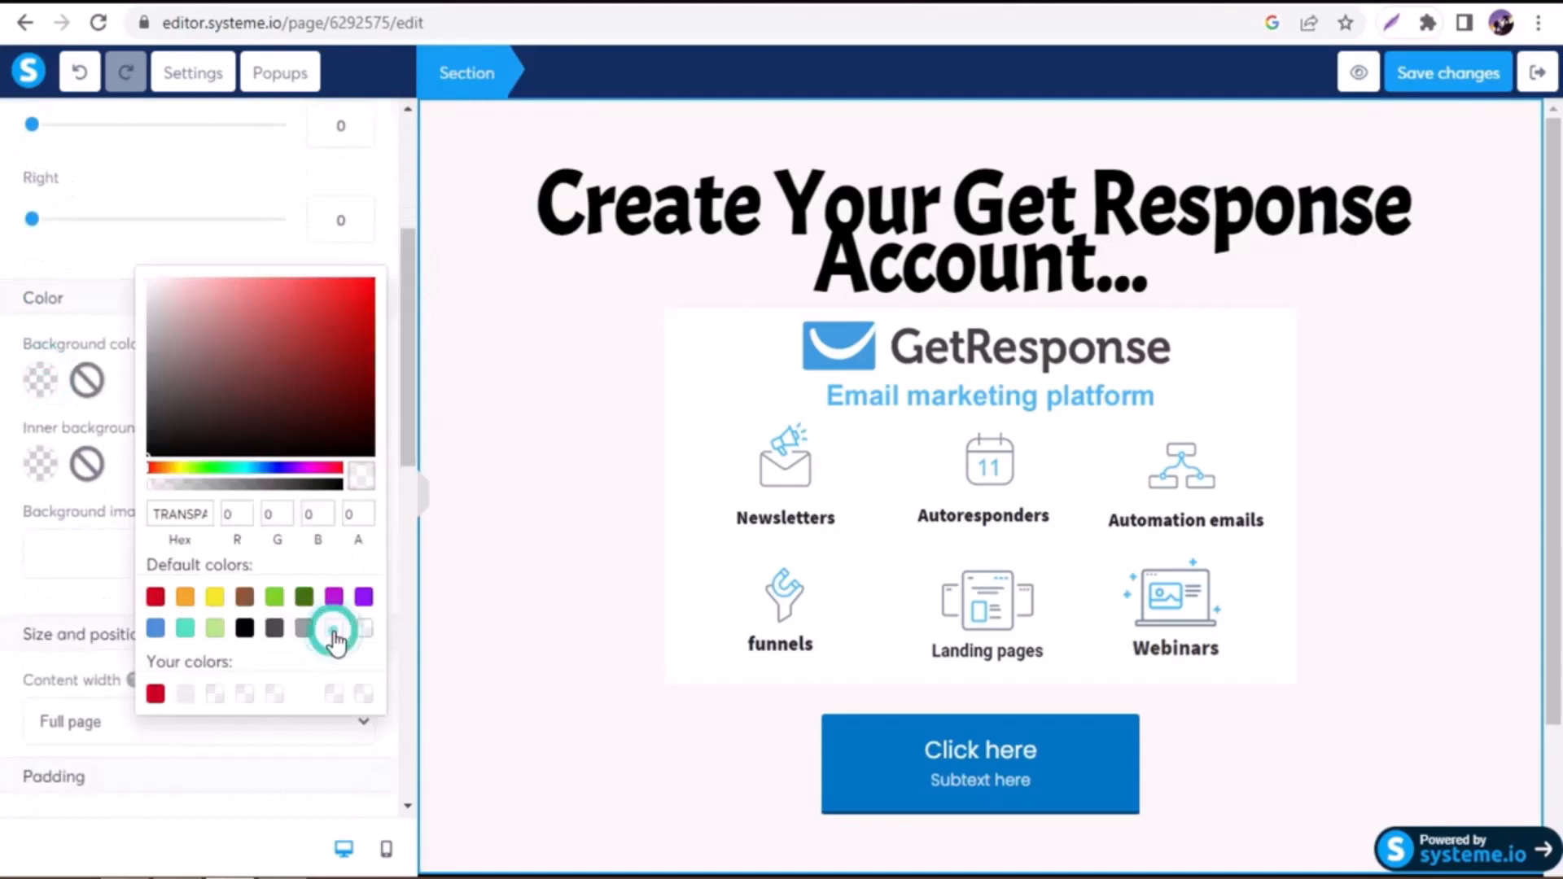
left_click(419, 424)
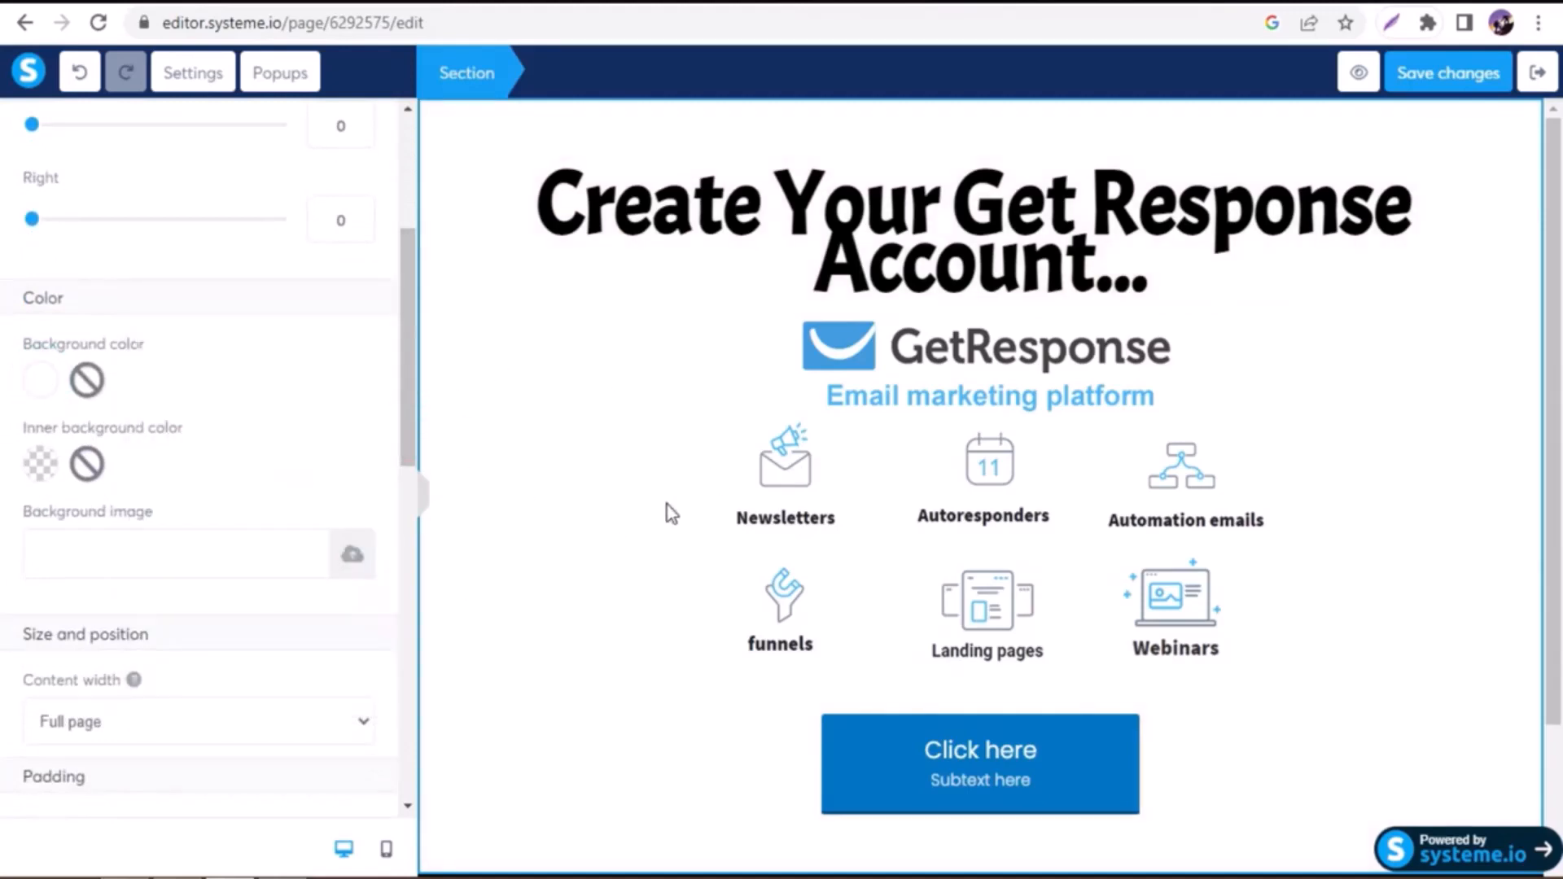
- Remove the button's subtext and change its button text to "CREATE YOUR ACCOUNT"
left_click(879, 745)
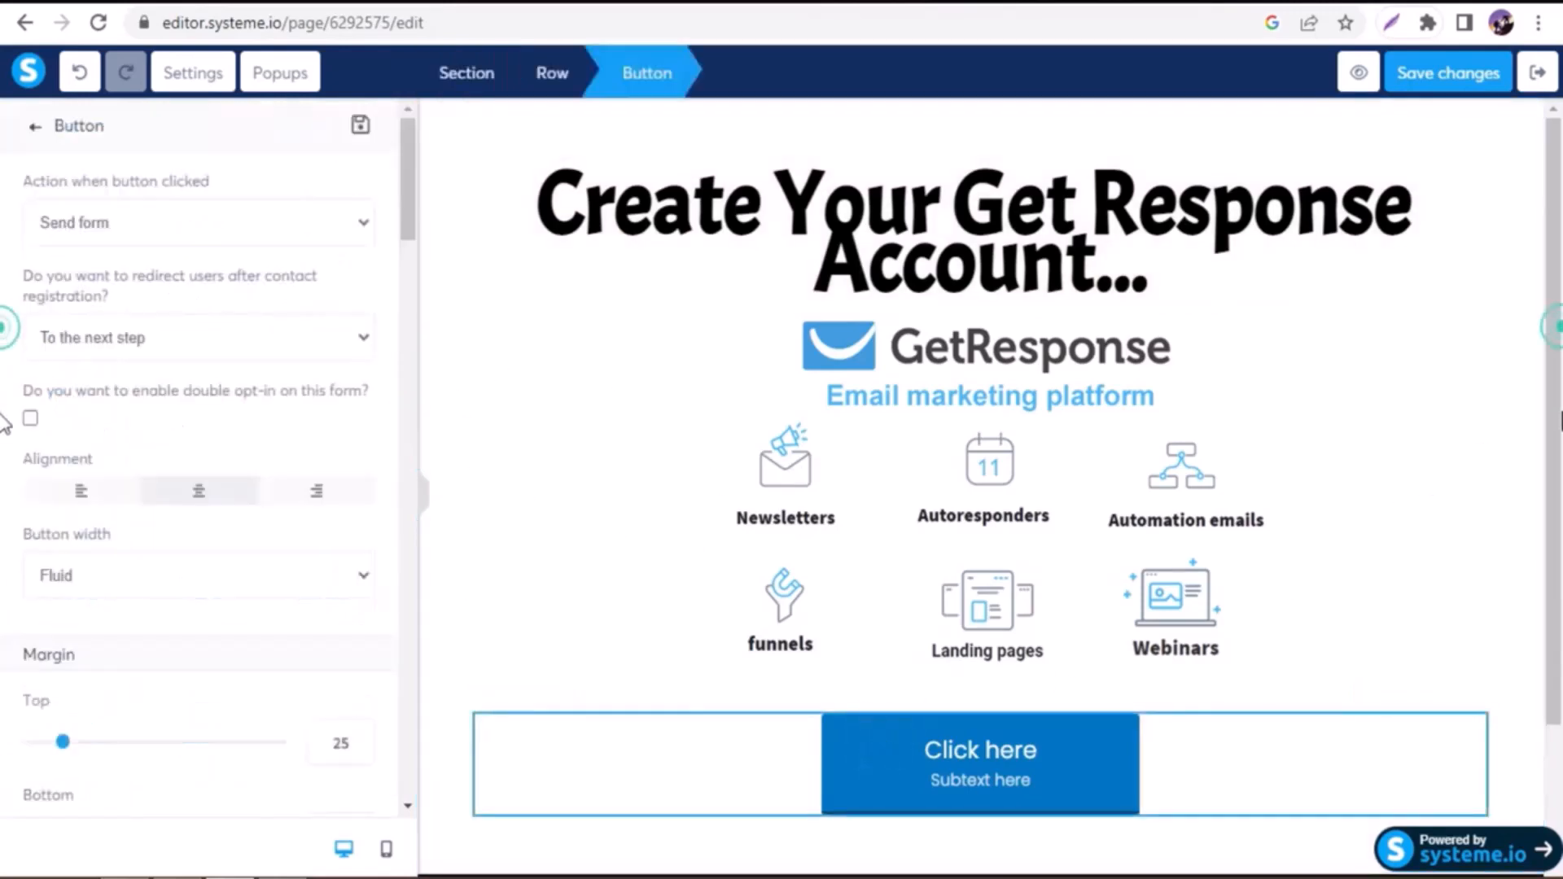
left_click_drag(1555, 466, 1555, 582)
left_click(998, 645)
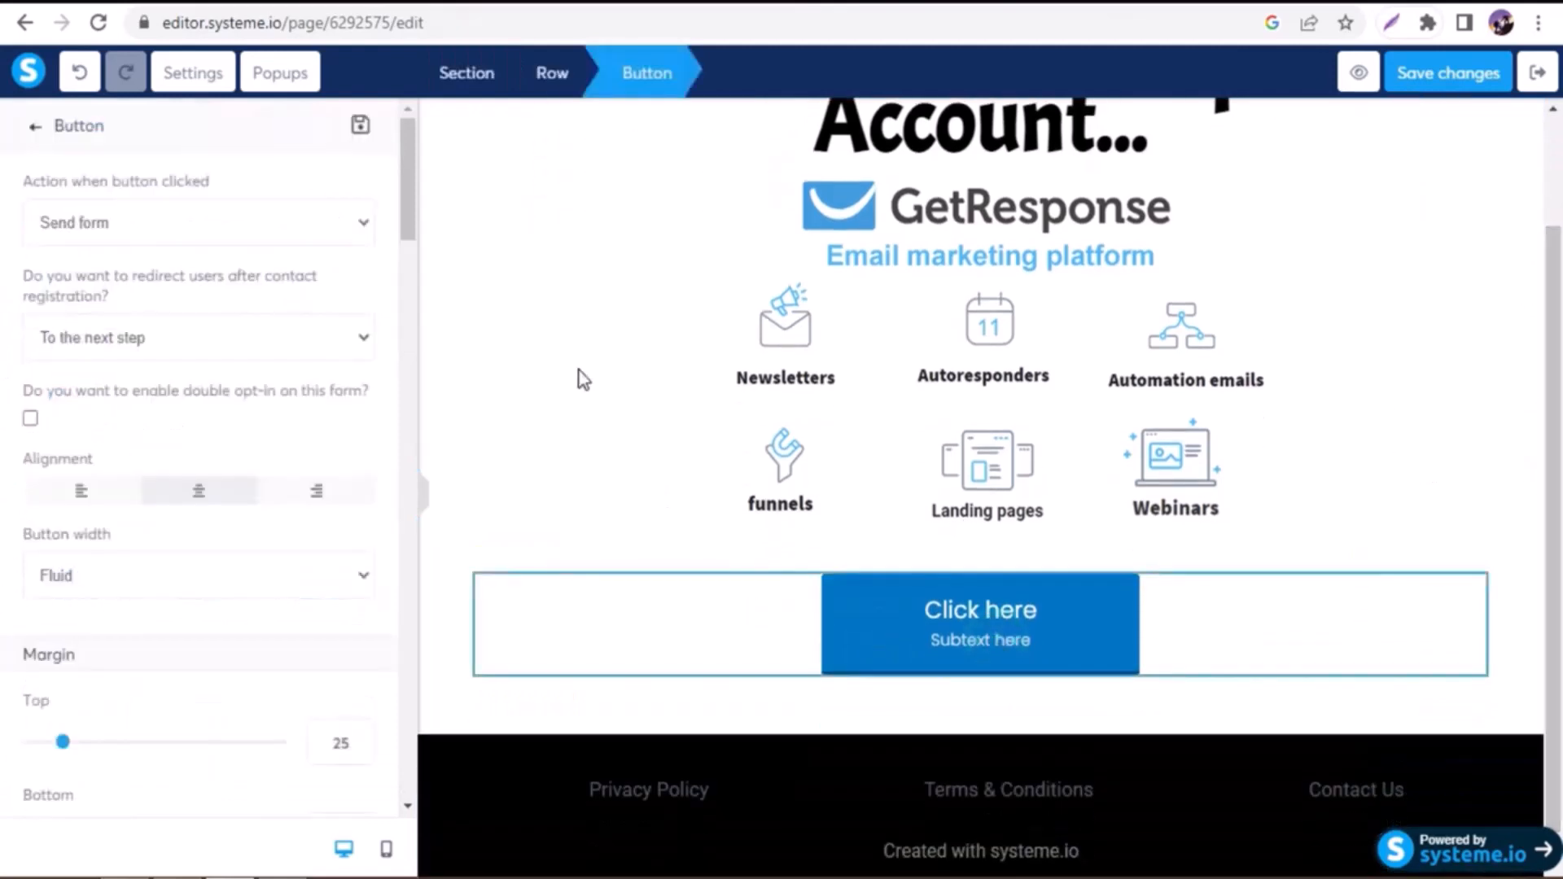
left_click_drag(403, 209, 391, 359)
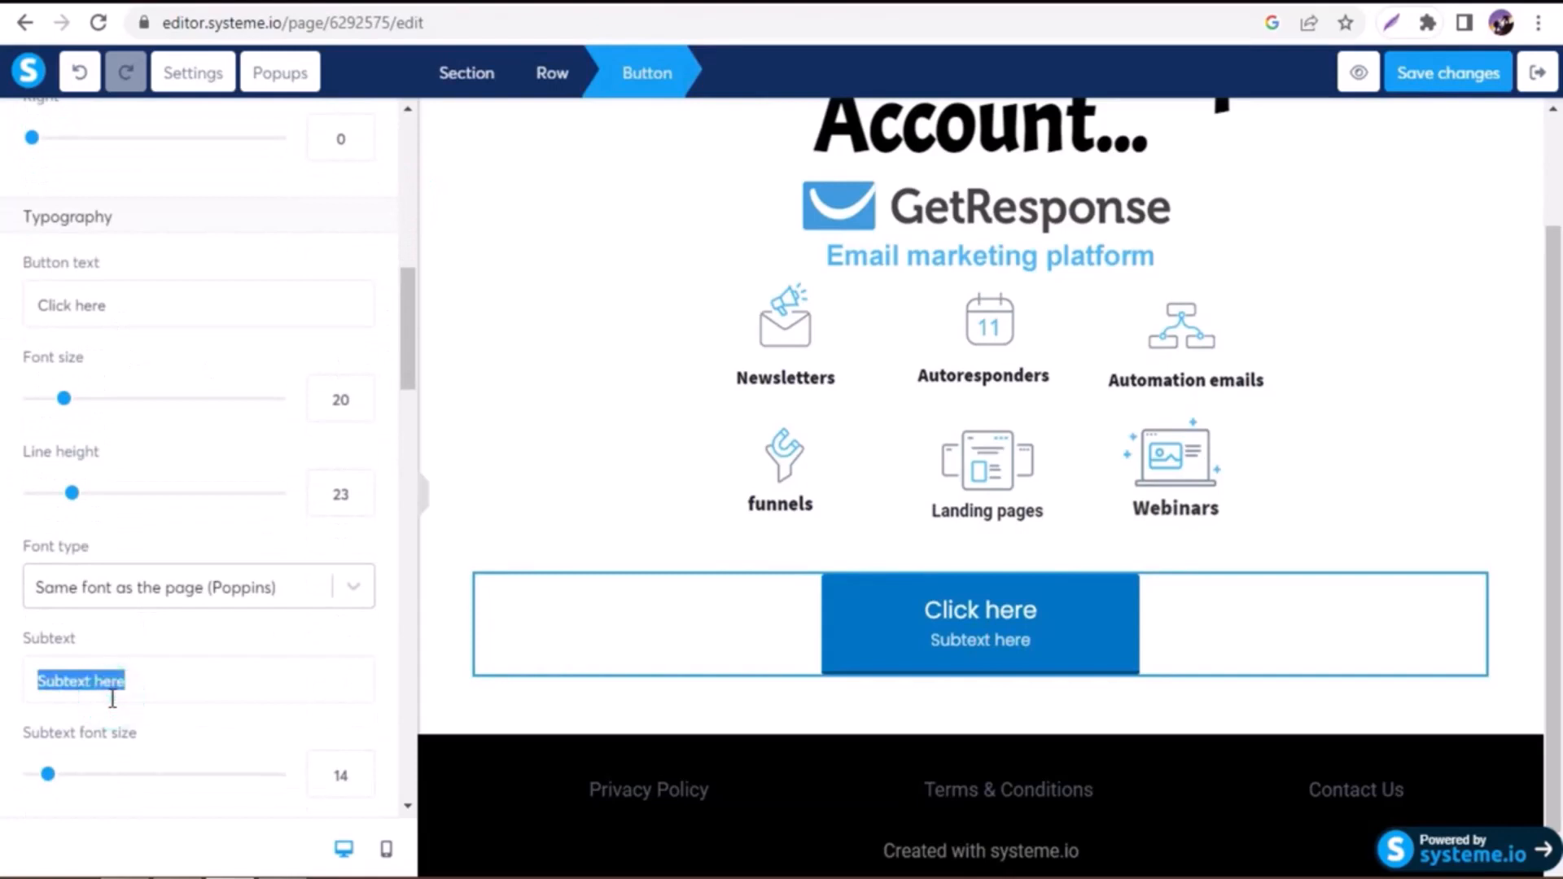
key("BackSpace")
triple_click(111, 303)
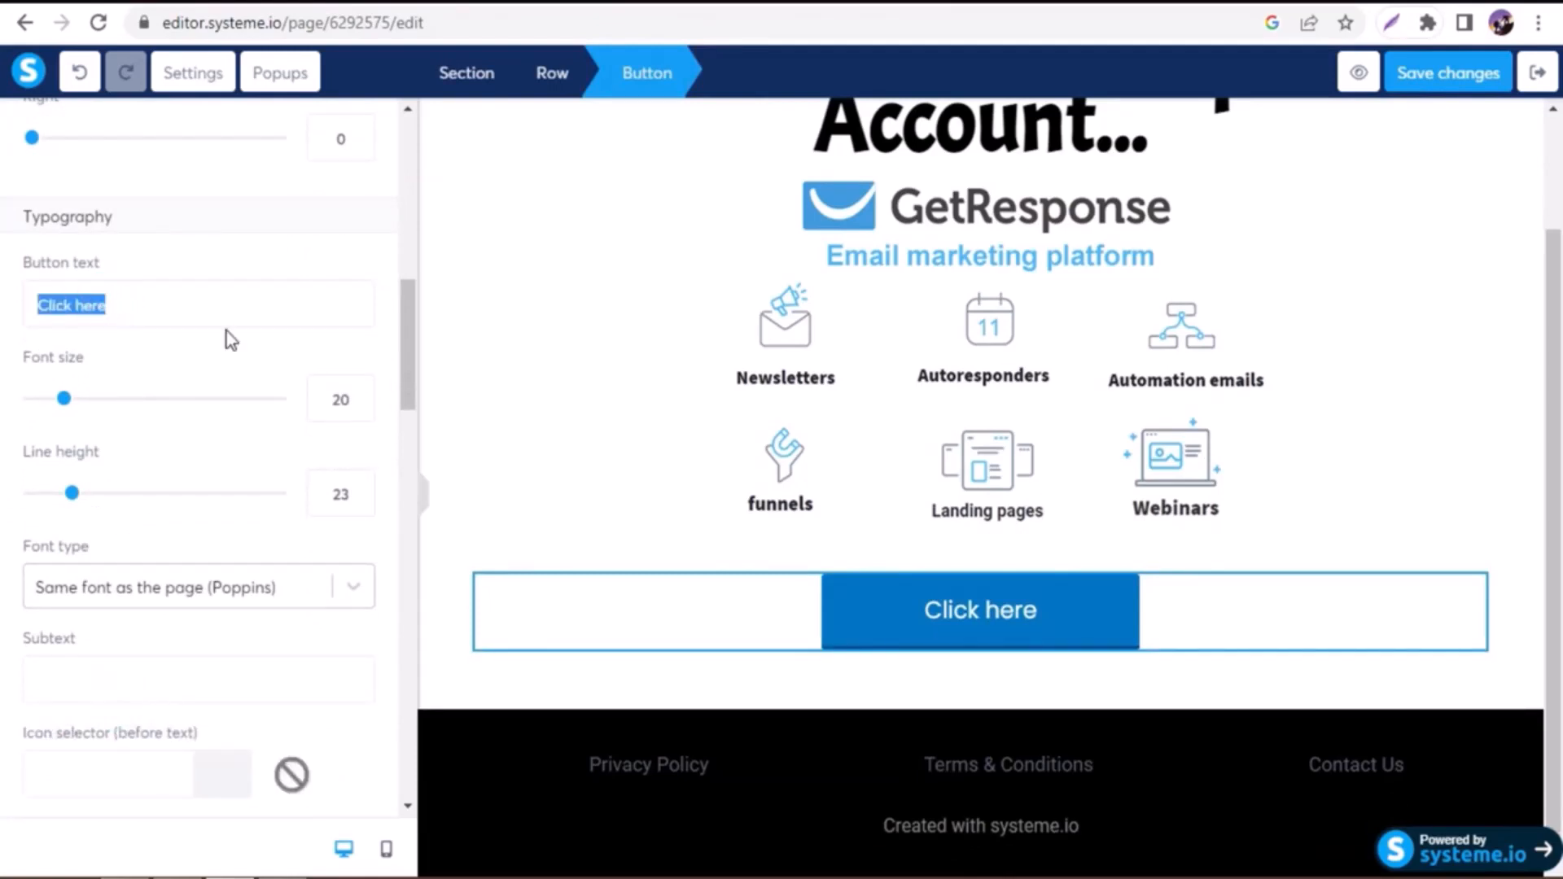
type("CREATE YOUR ACCOUNT")
- Set the button text's font size to 40 and its font to Acme from Google Fonts
double_click(339, 399)
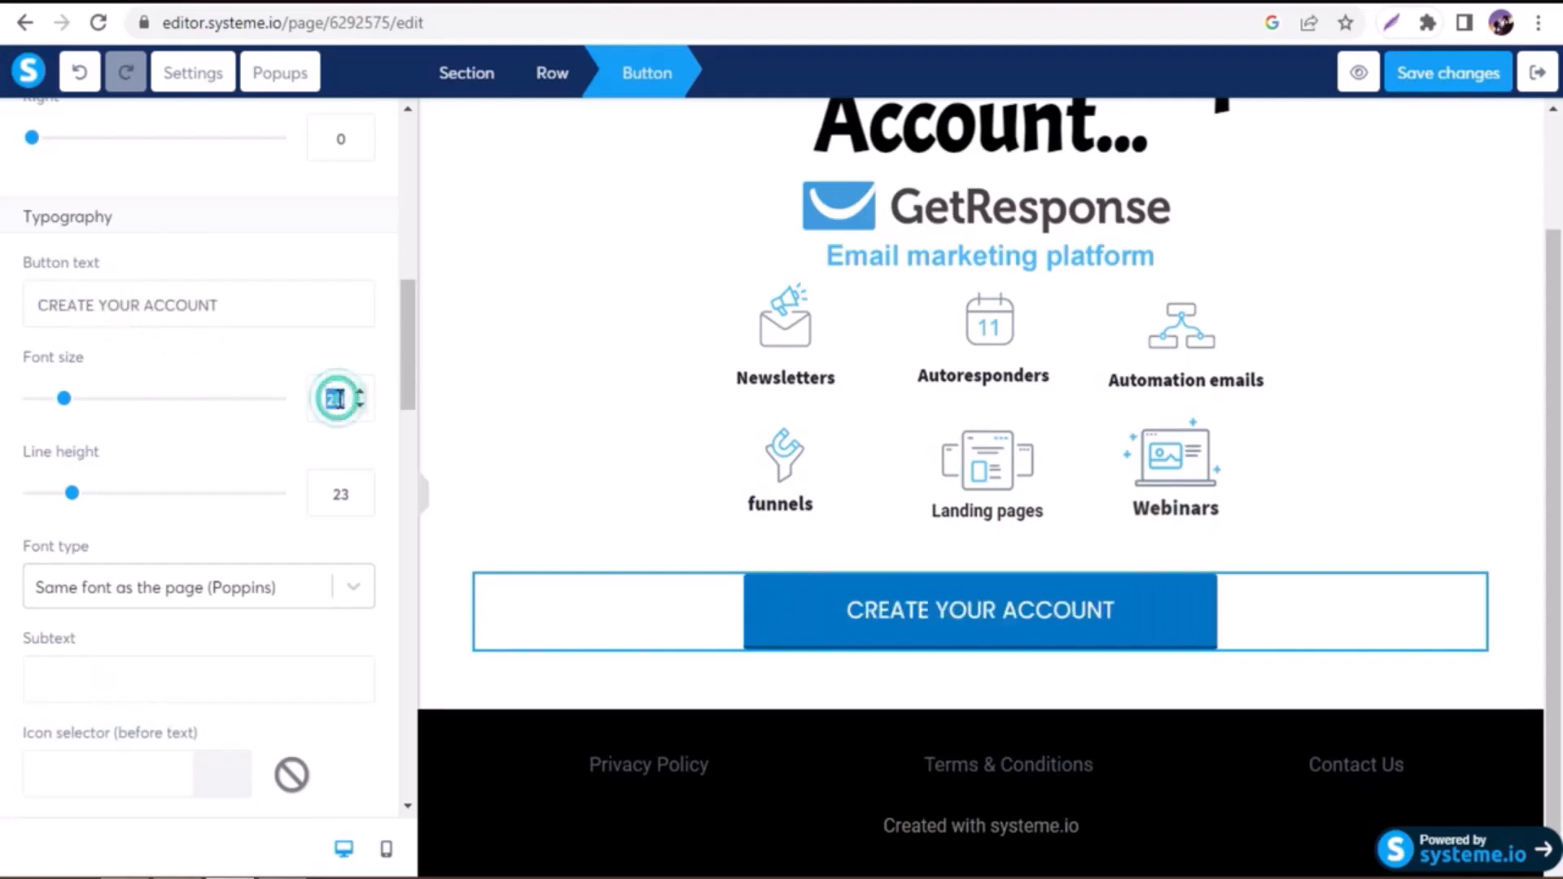
type("40")
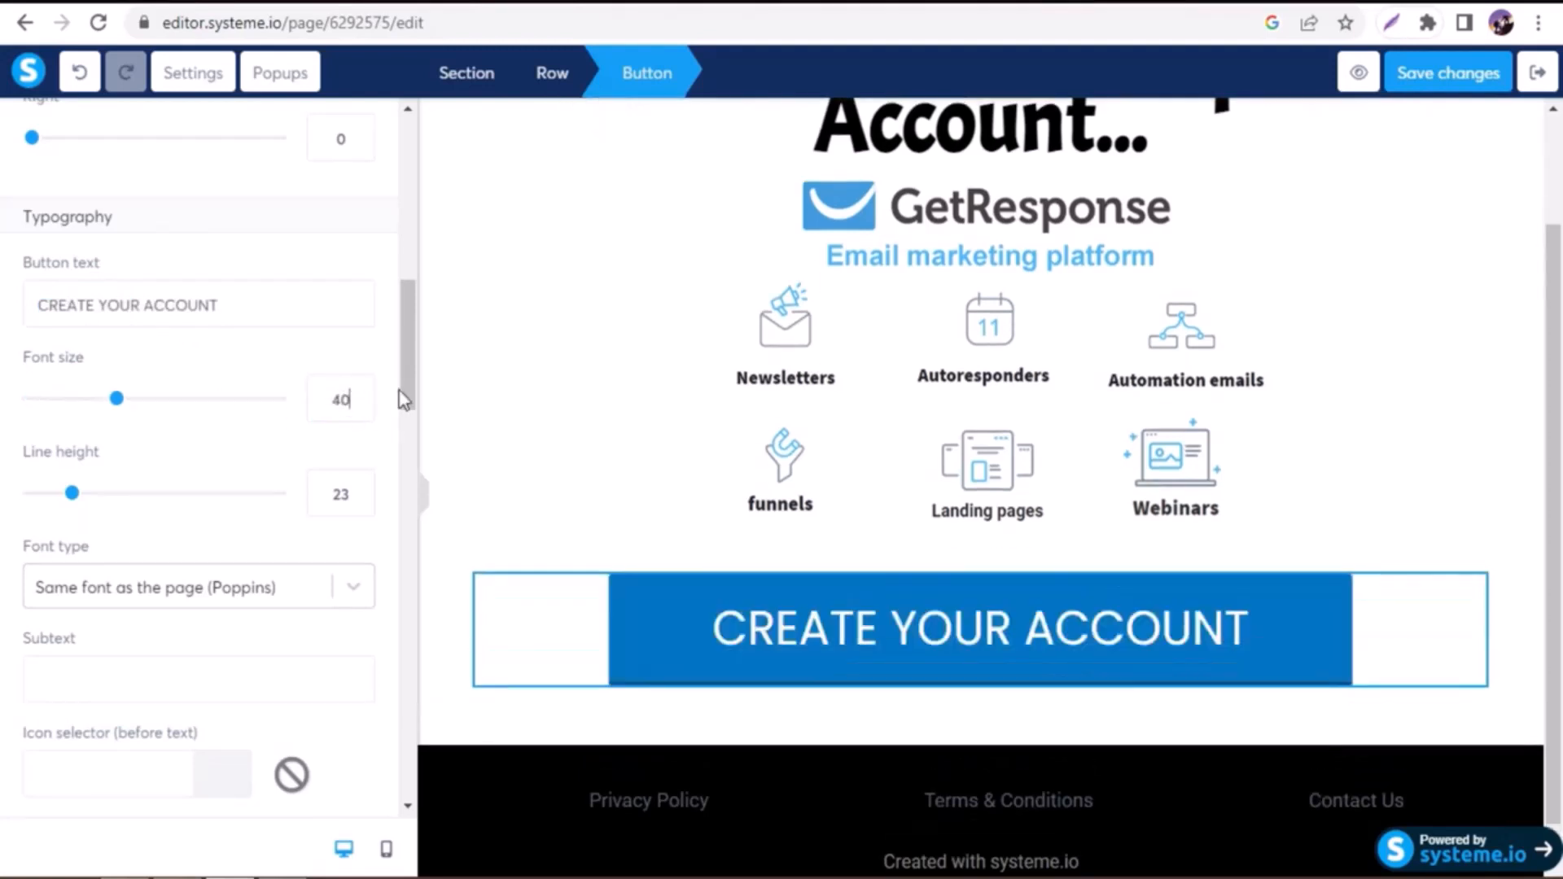
scroll(402, 382, "down", 2)
left_click(263, 470)
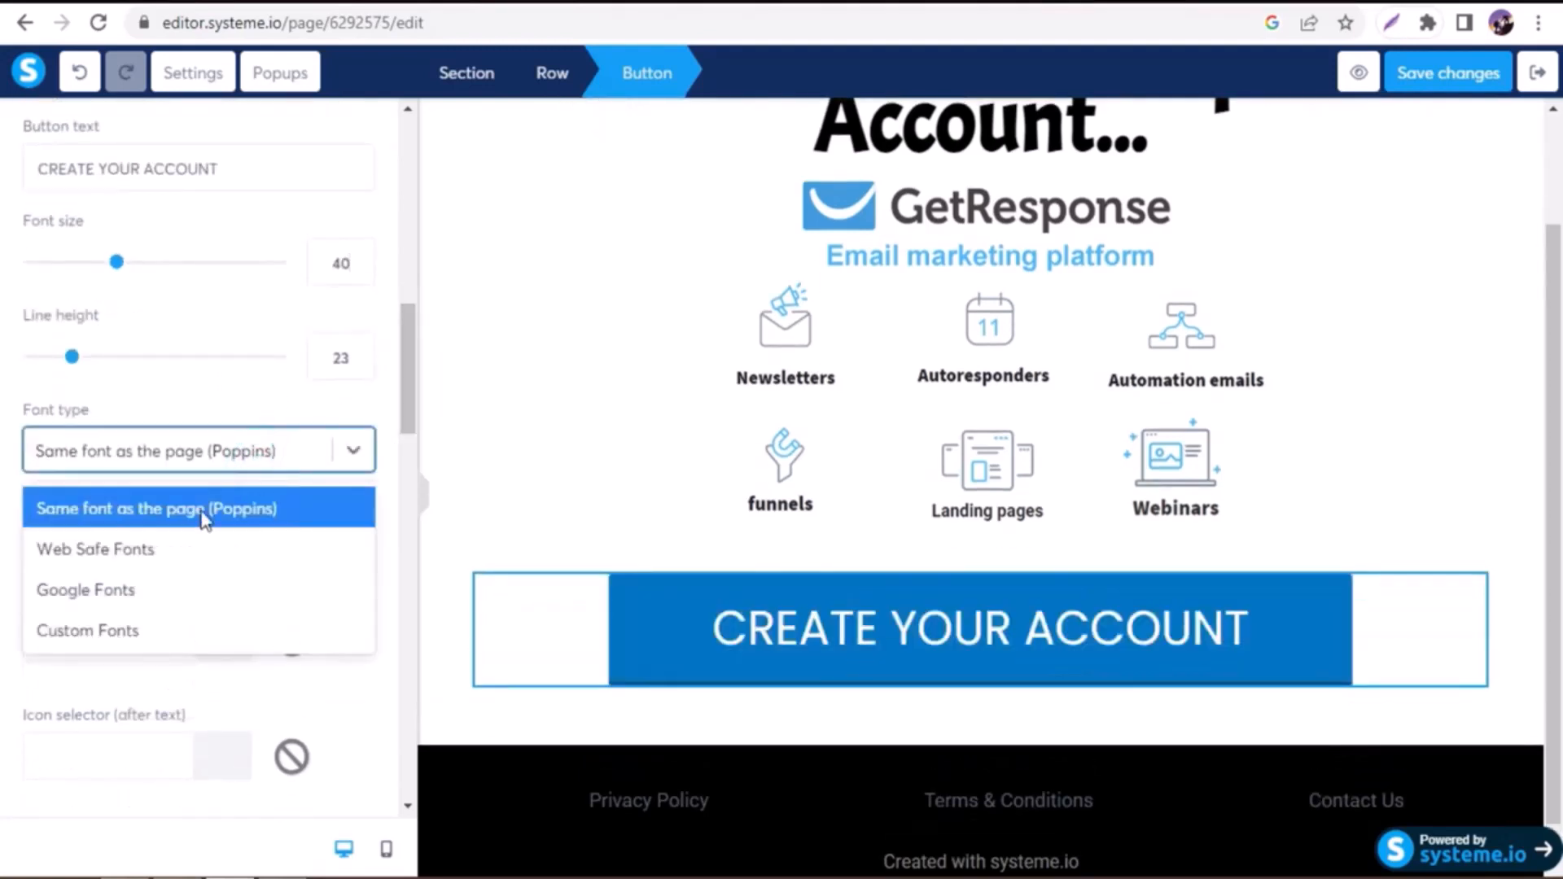
left_click(131, 590)
left_click(134, 526)
type("acme")
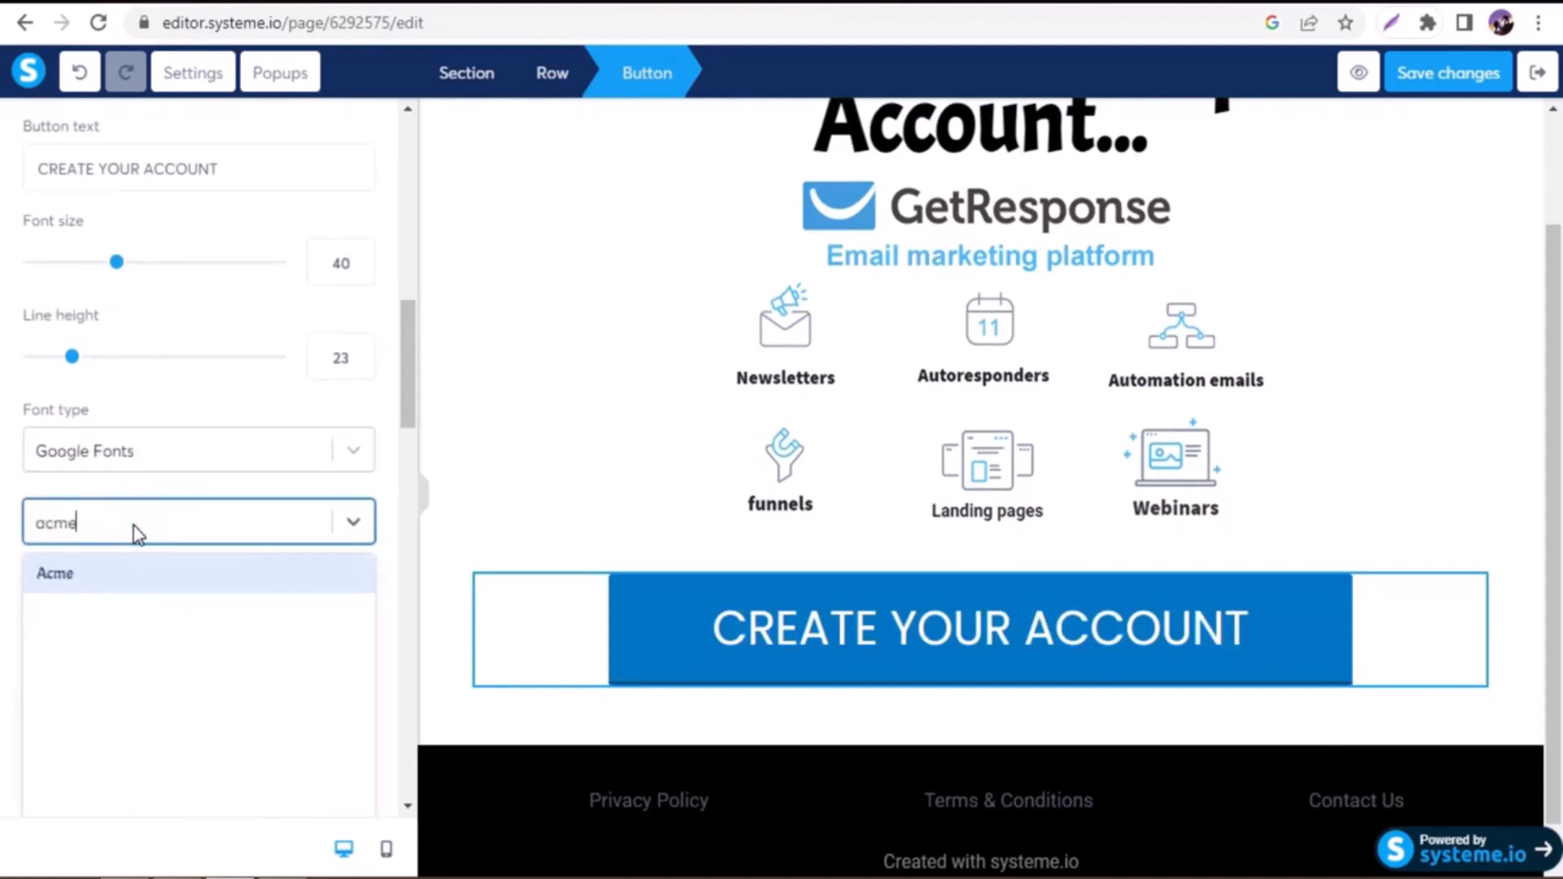
left_click(106, 575)
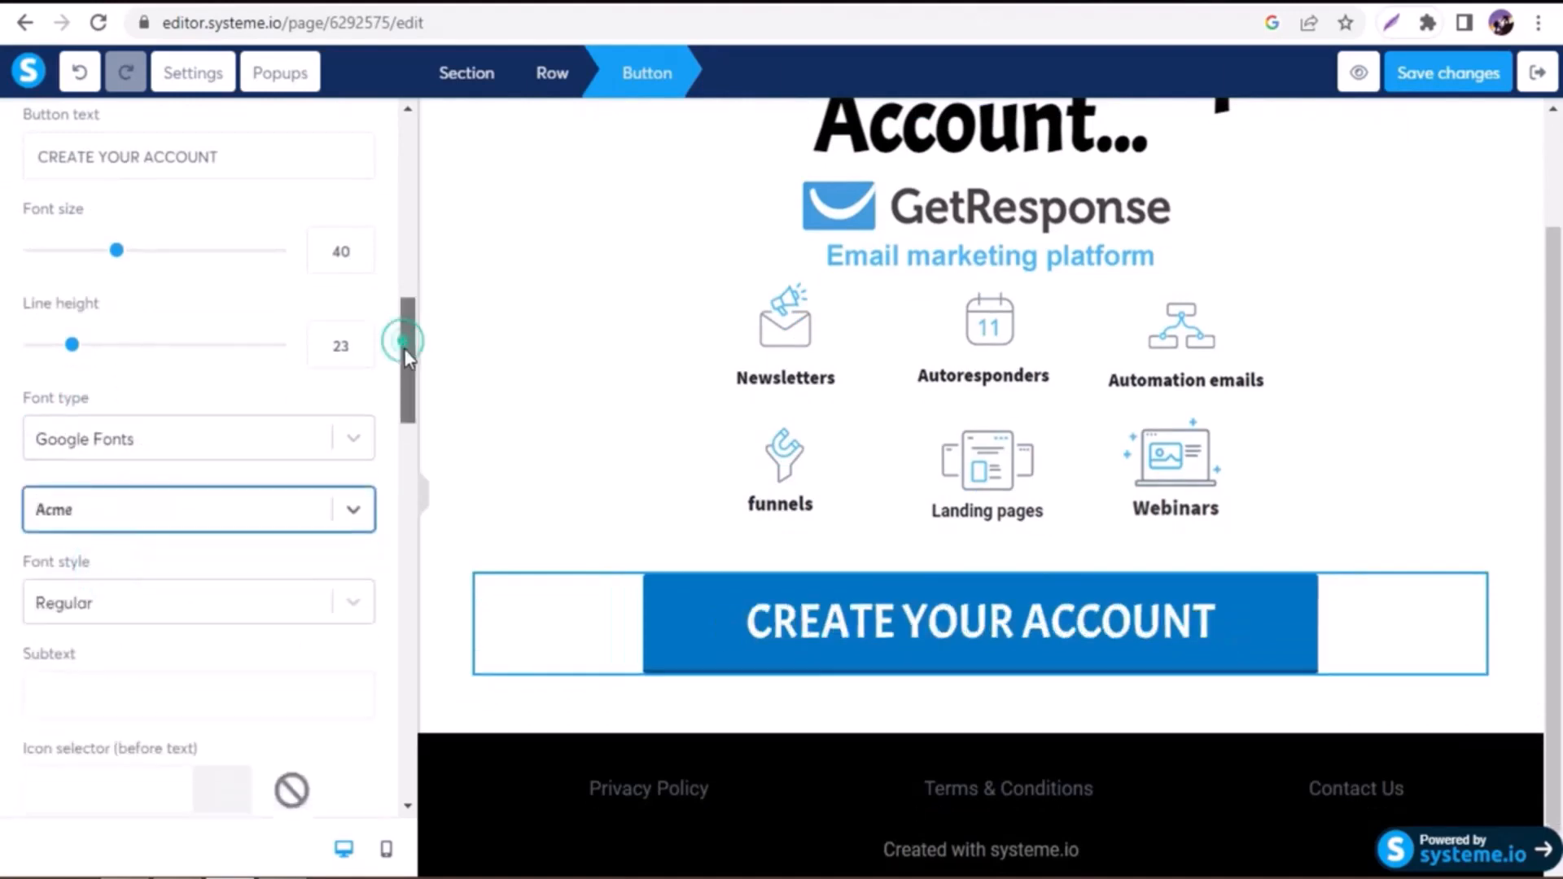
- Set the button's background color to deep blue 0106C7 and its border color to a dark navy blue
left_click_drag(404, 348, 399, 443)
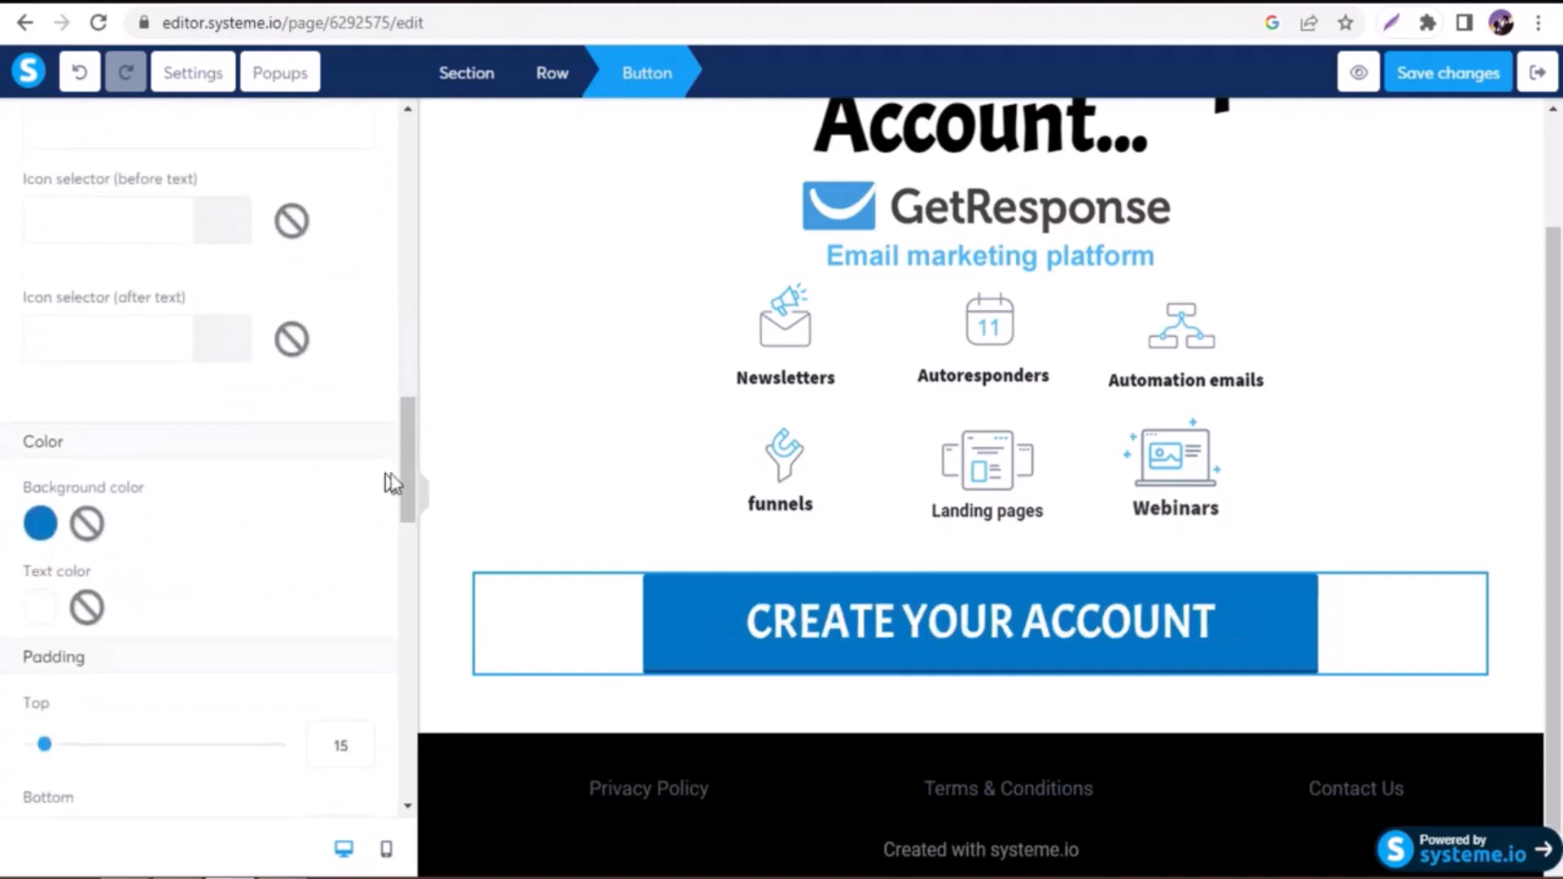
scroll(407, 476, "down", 2)
left_click(41, 337)
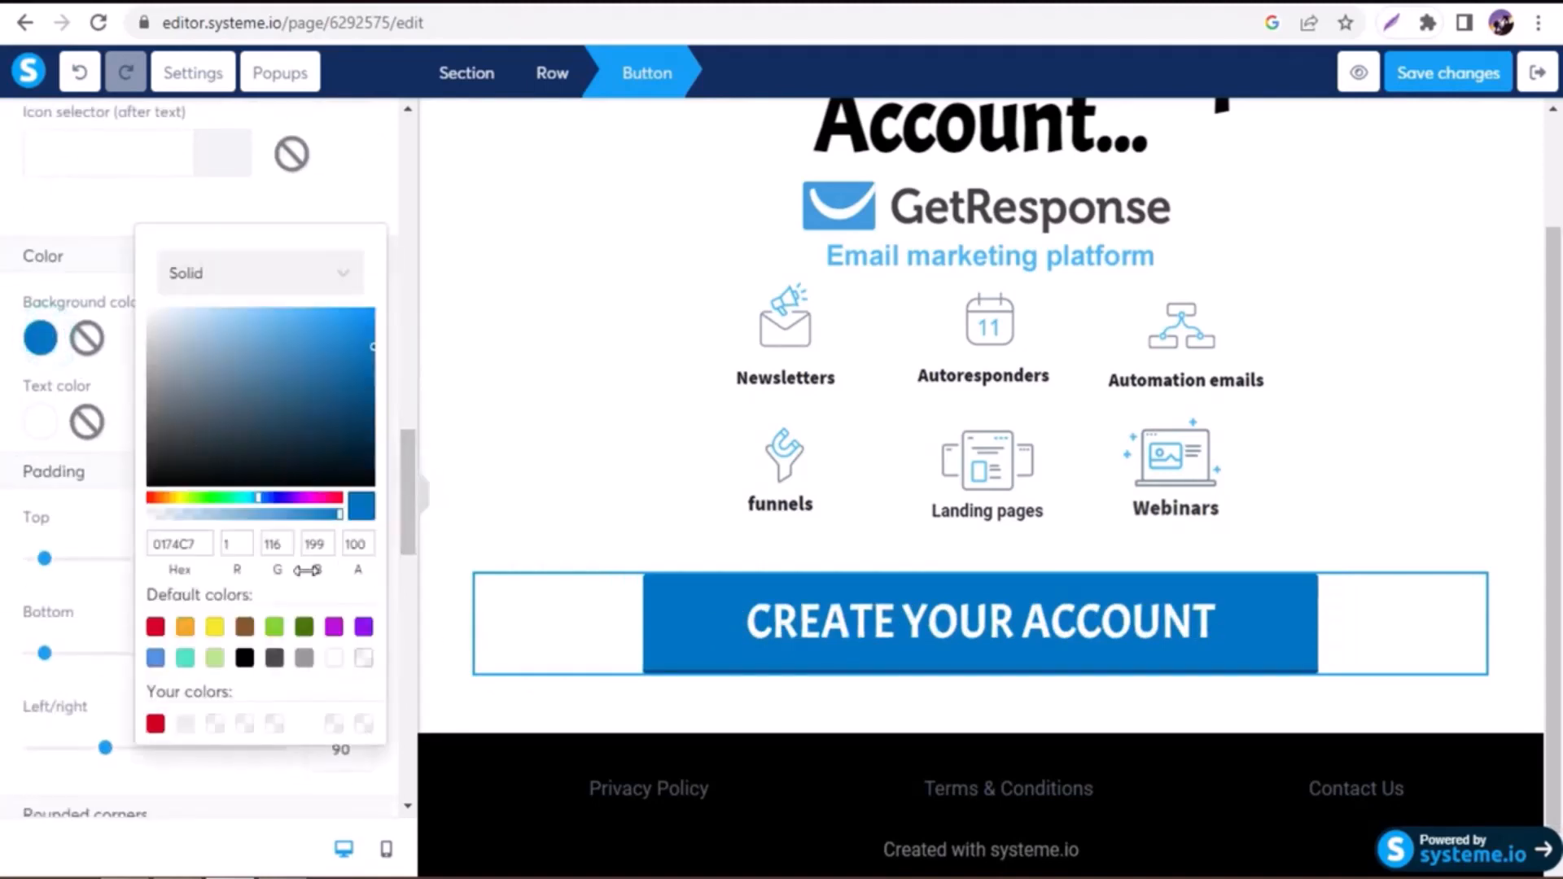
left_click(277, 497)
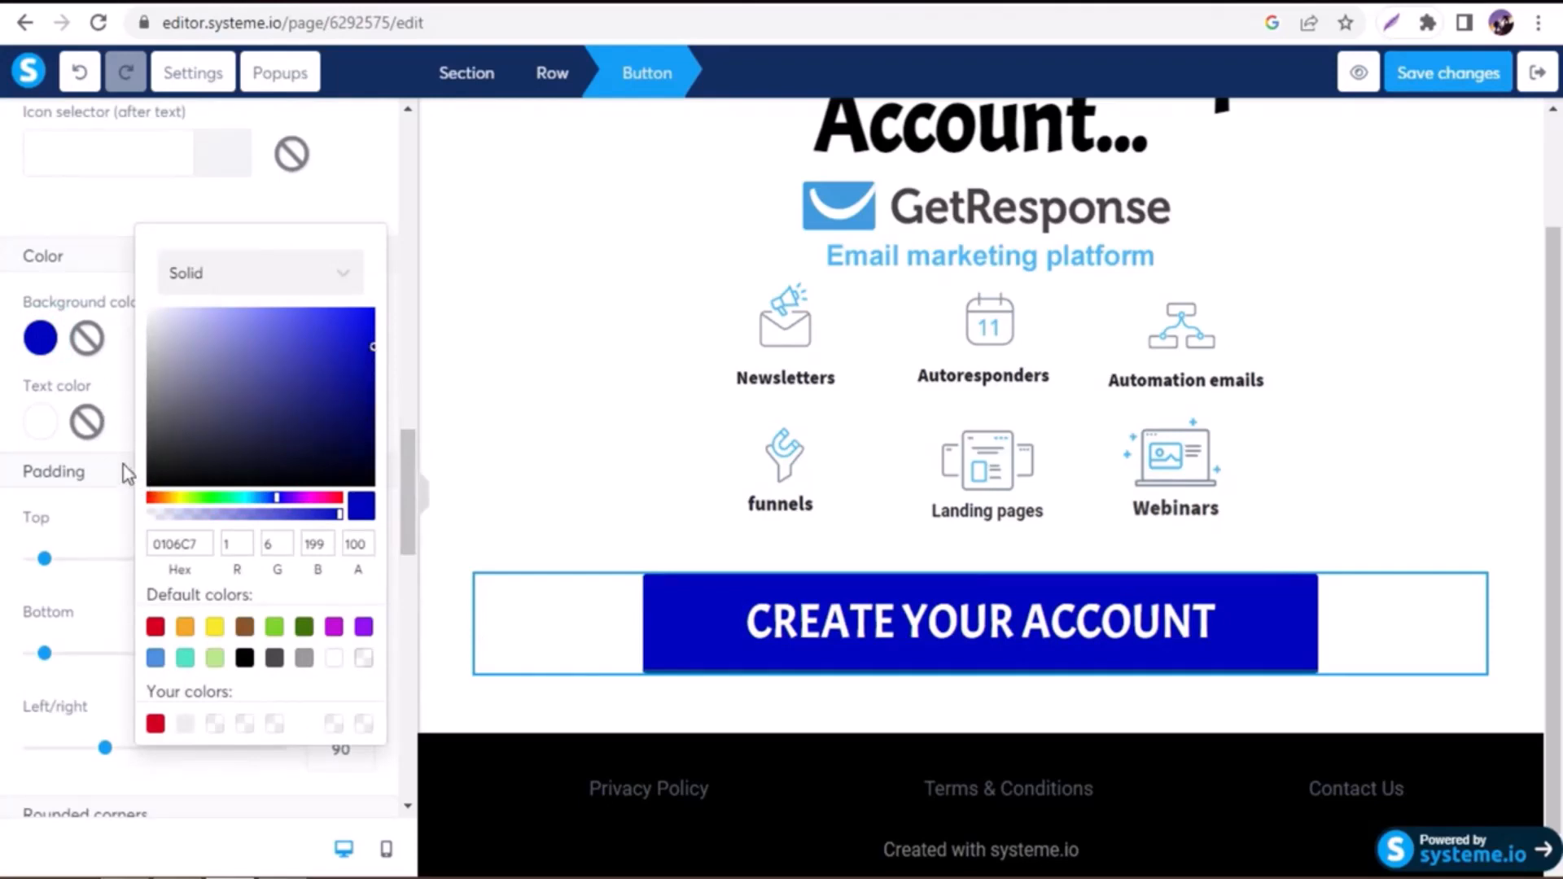
left_click_drag(411, 493, 401, 633)
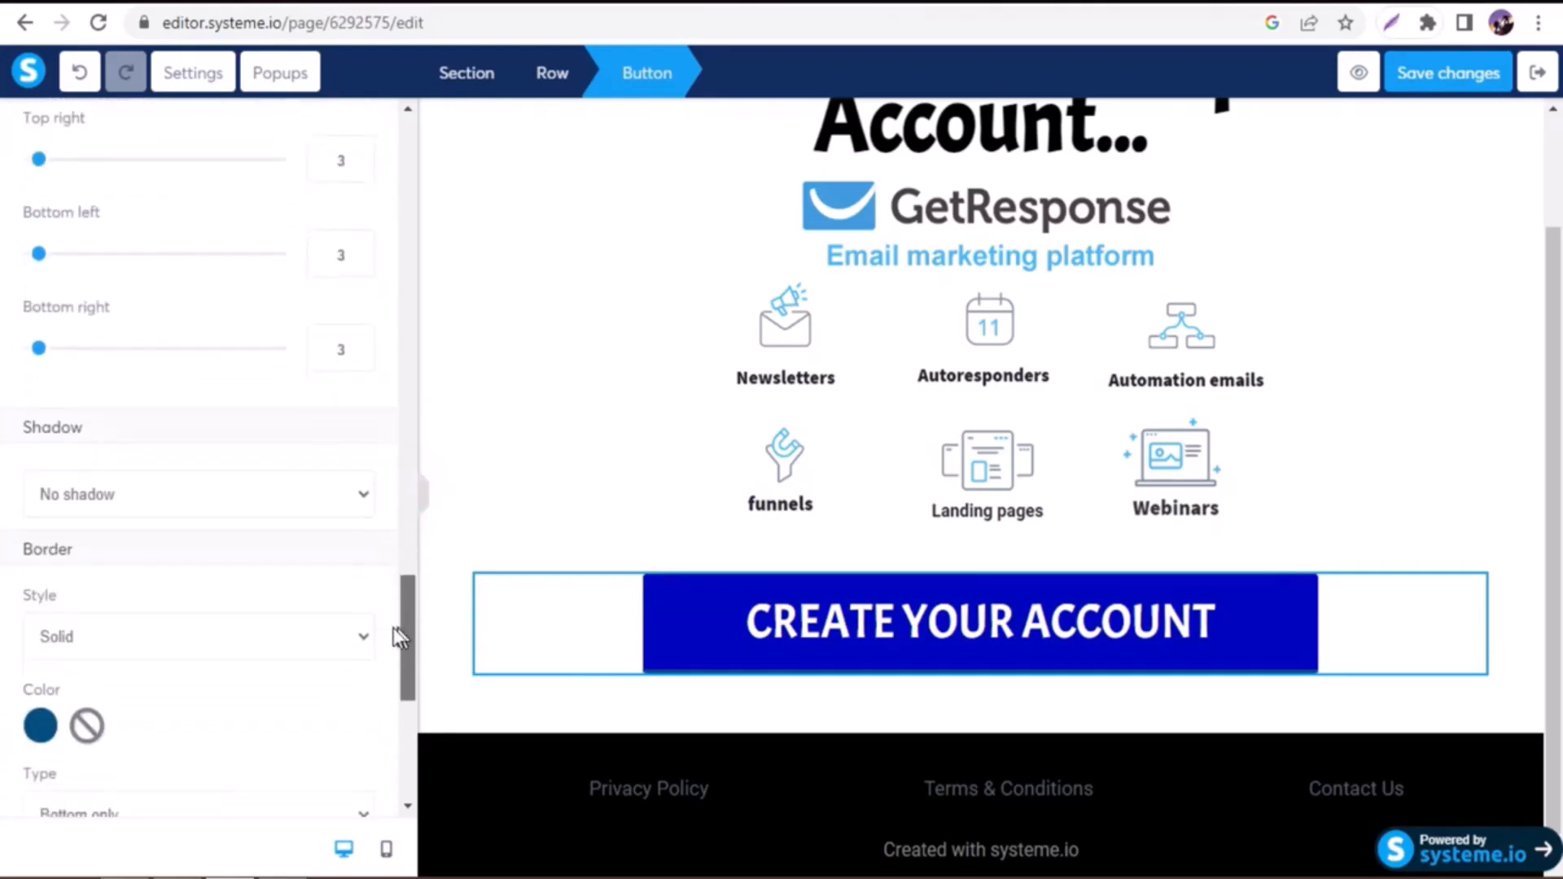
left_click(40, 726)
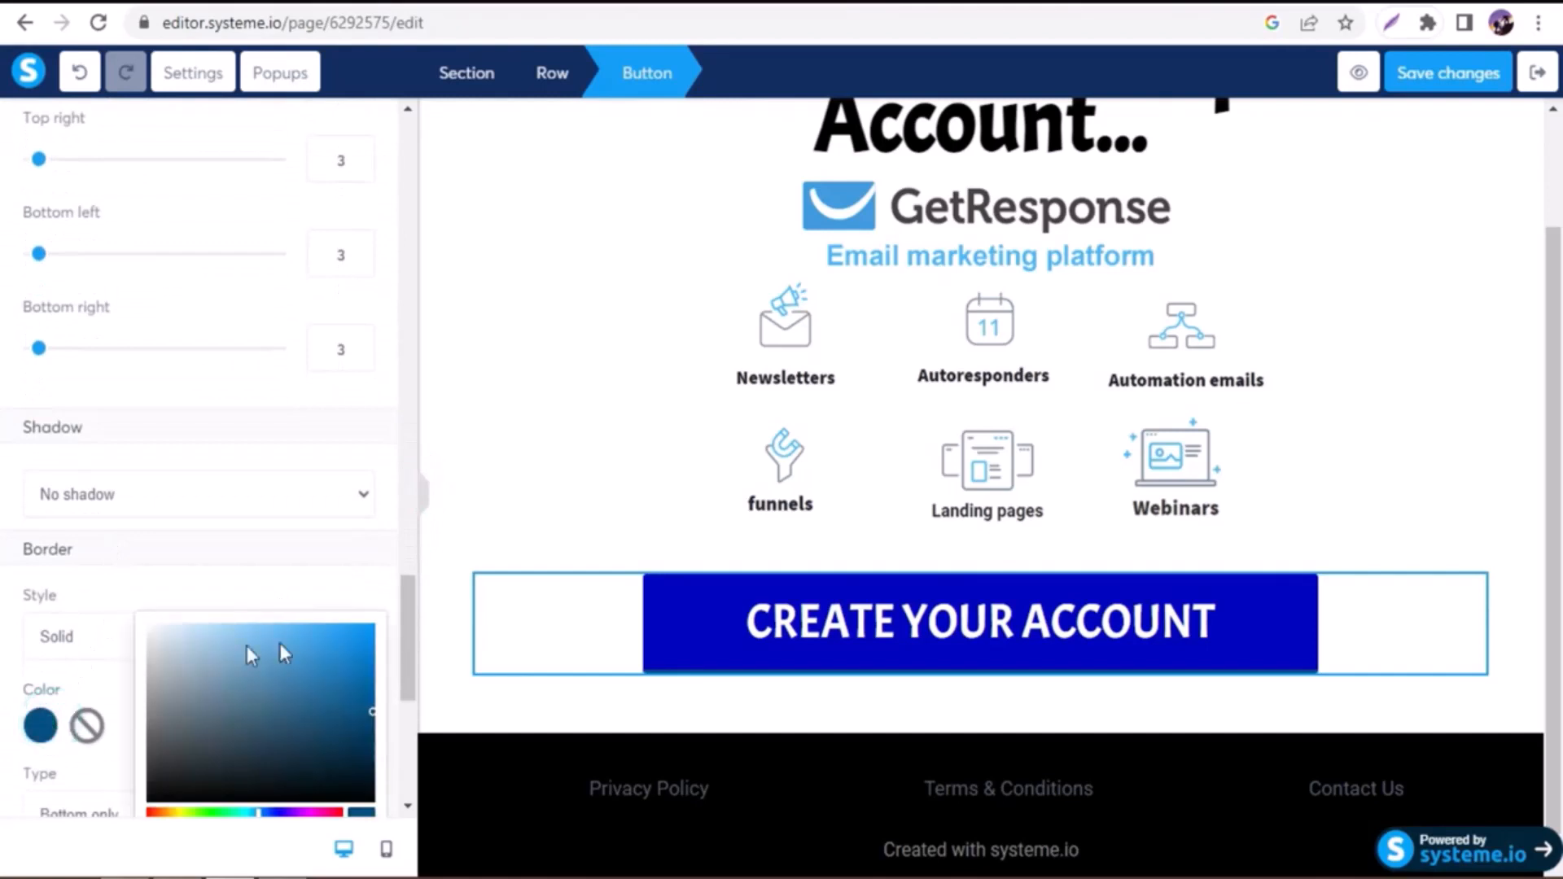
left_click(273, 813)
- Apply the Blurry shadow style to the button
left_click(149, 495)
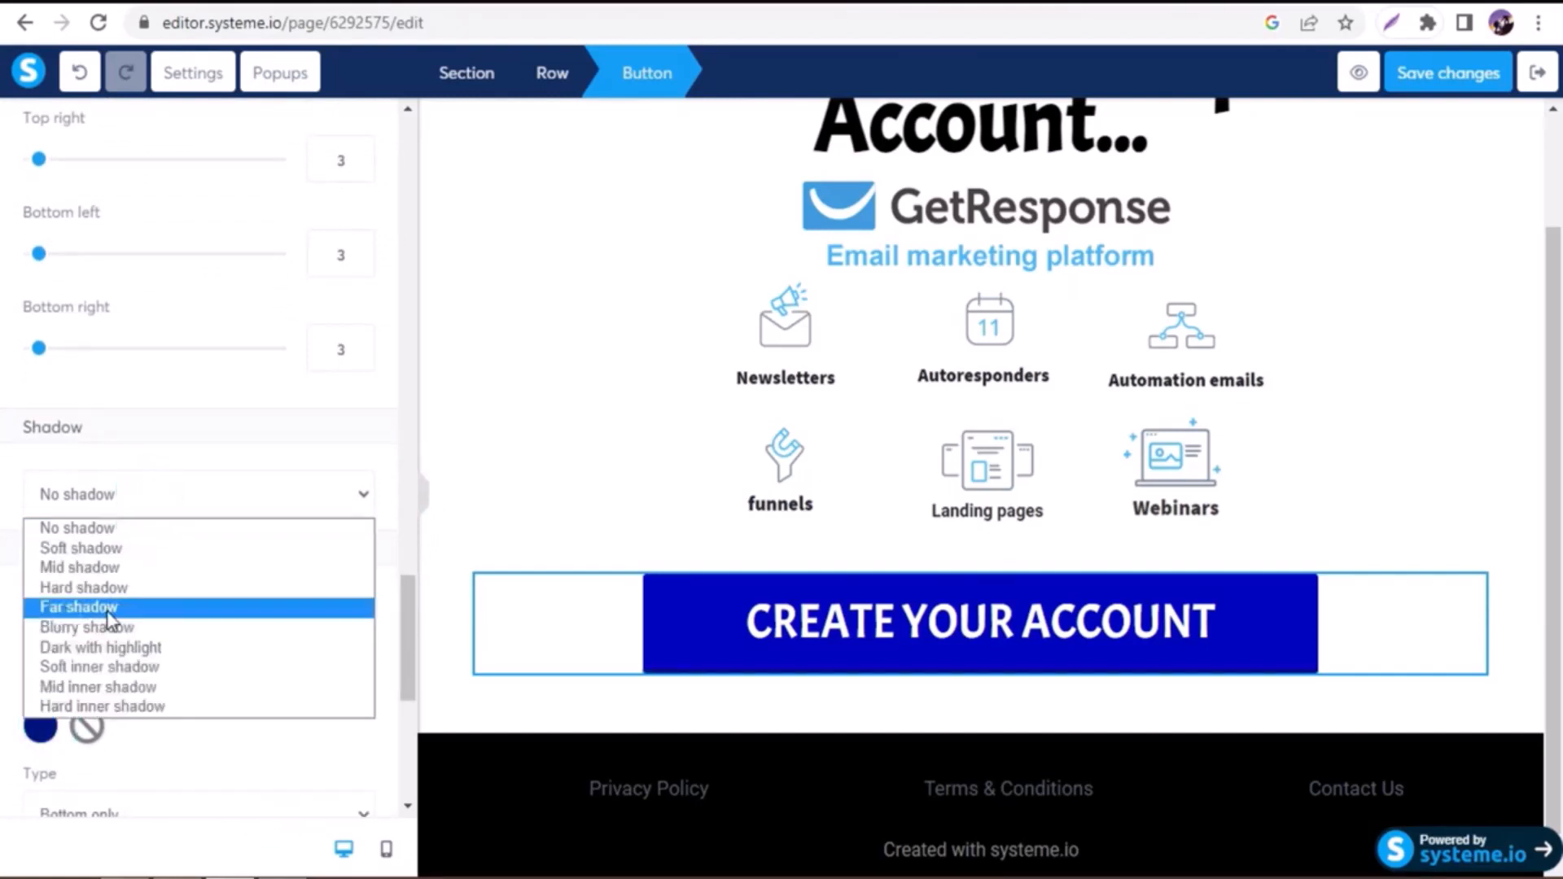
left_click(118, 588)
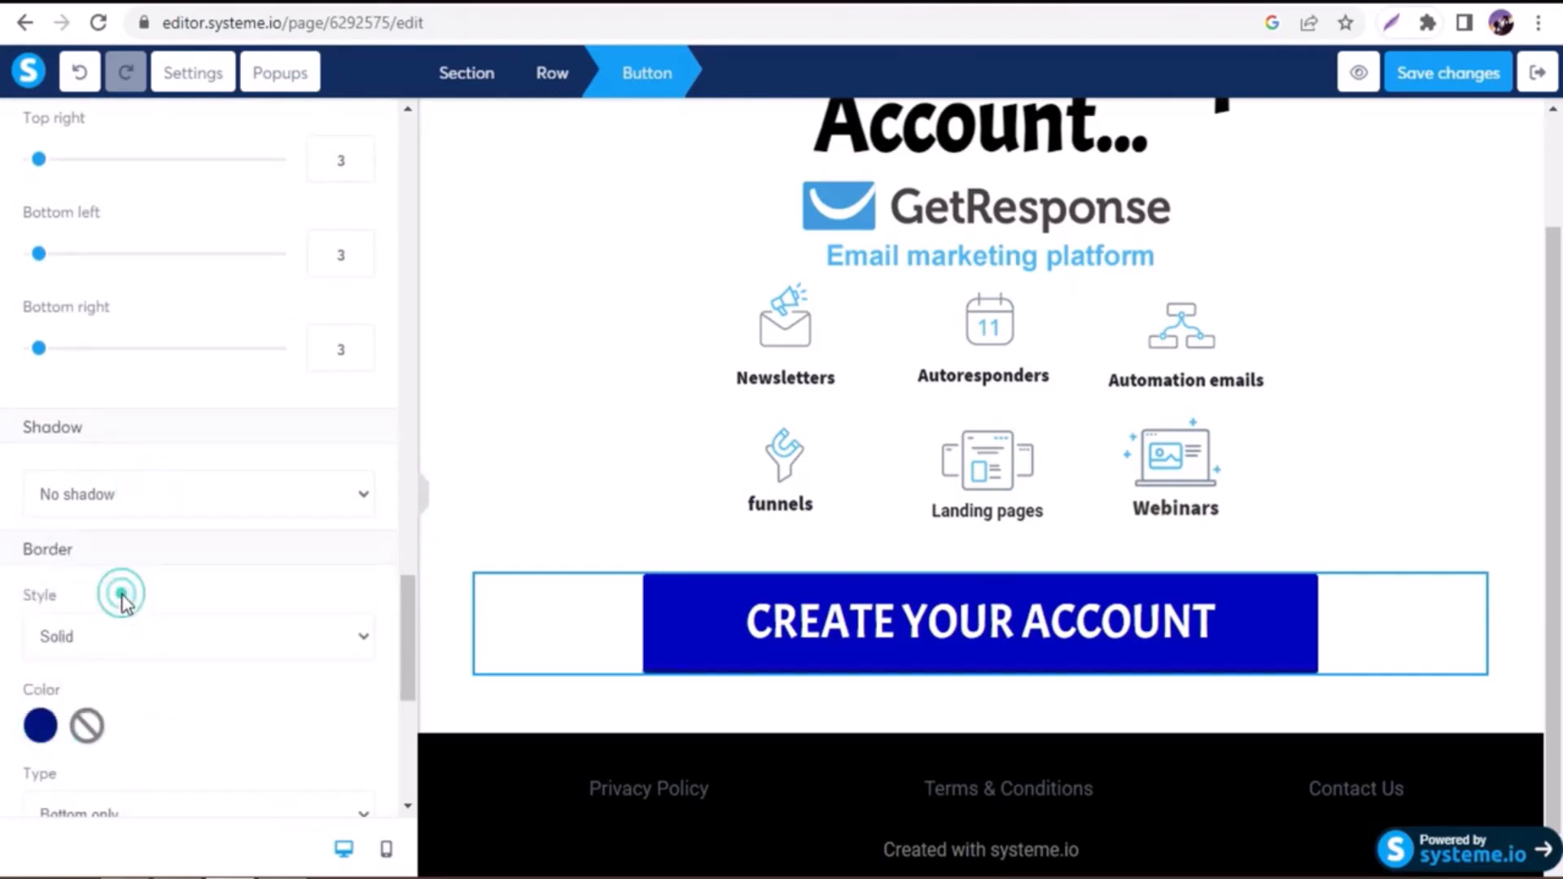
left_click(234, 511)
left_click(259, 631)
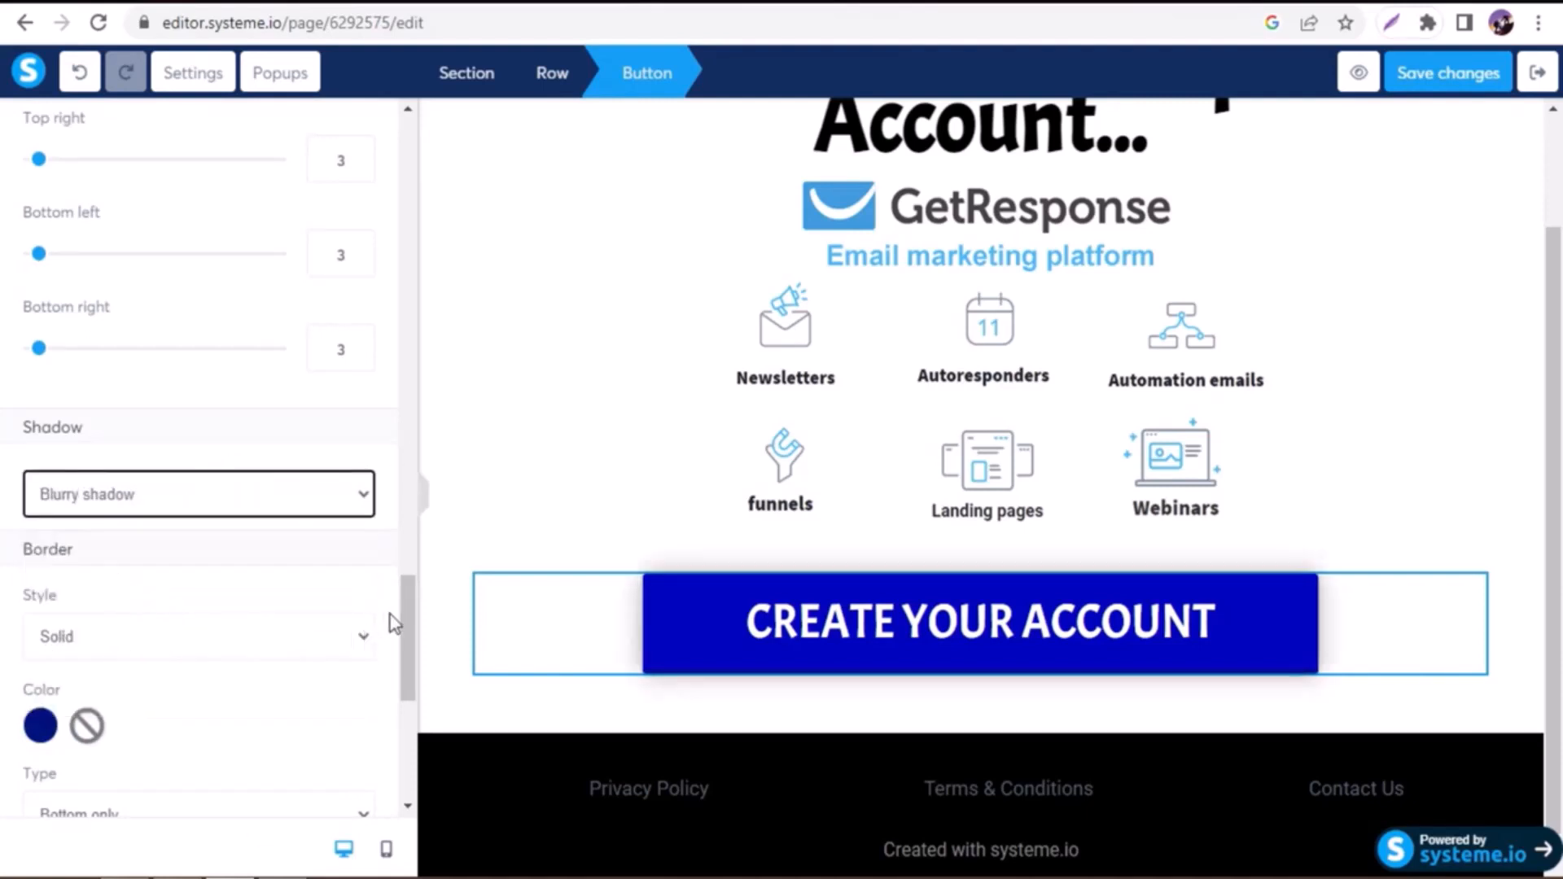
- Add a two-tone double right chevron icon after the button text
left_click_drag(401, 612, 402, 389)
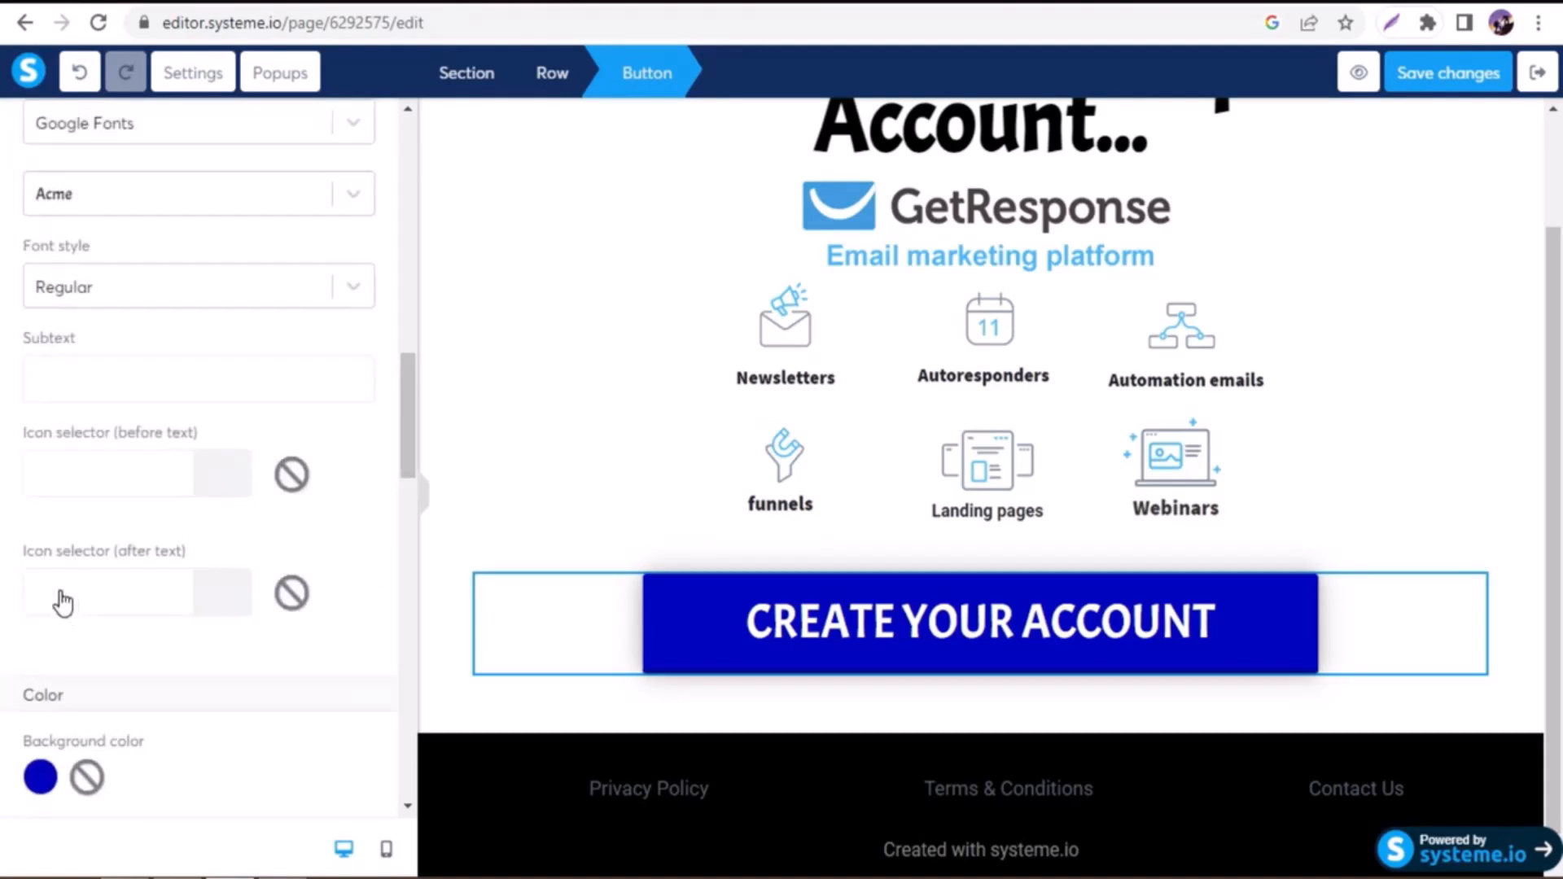
left_click(150, 582)
left_click(409, 368)
scroll(202, 217, "down", 5)
left_click(160, 209)
left_click(364, 595)
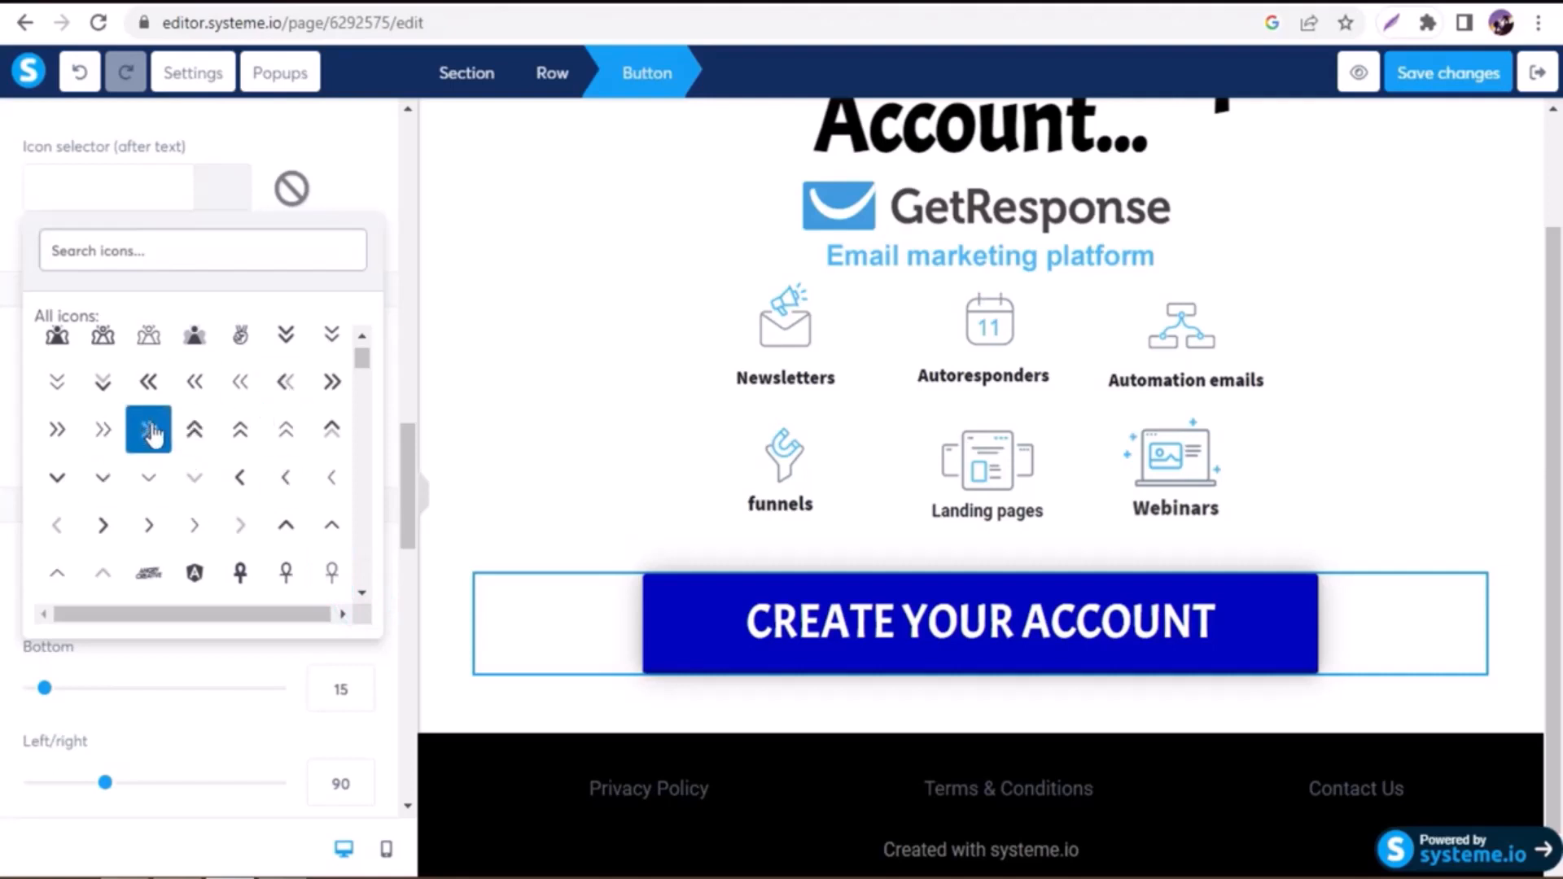
left_click(150, 429)
- Set the button's top and bottom margins to 40 each
left_click_drag(408, 488, 408, 257)
double_click(339, 320)
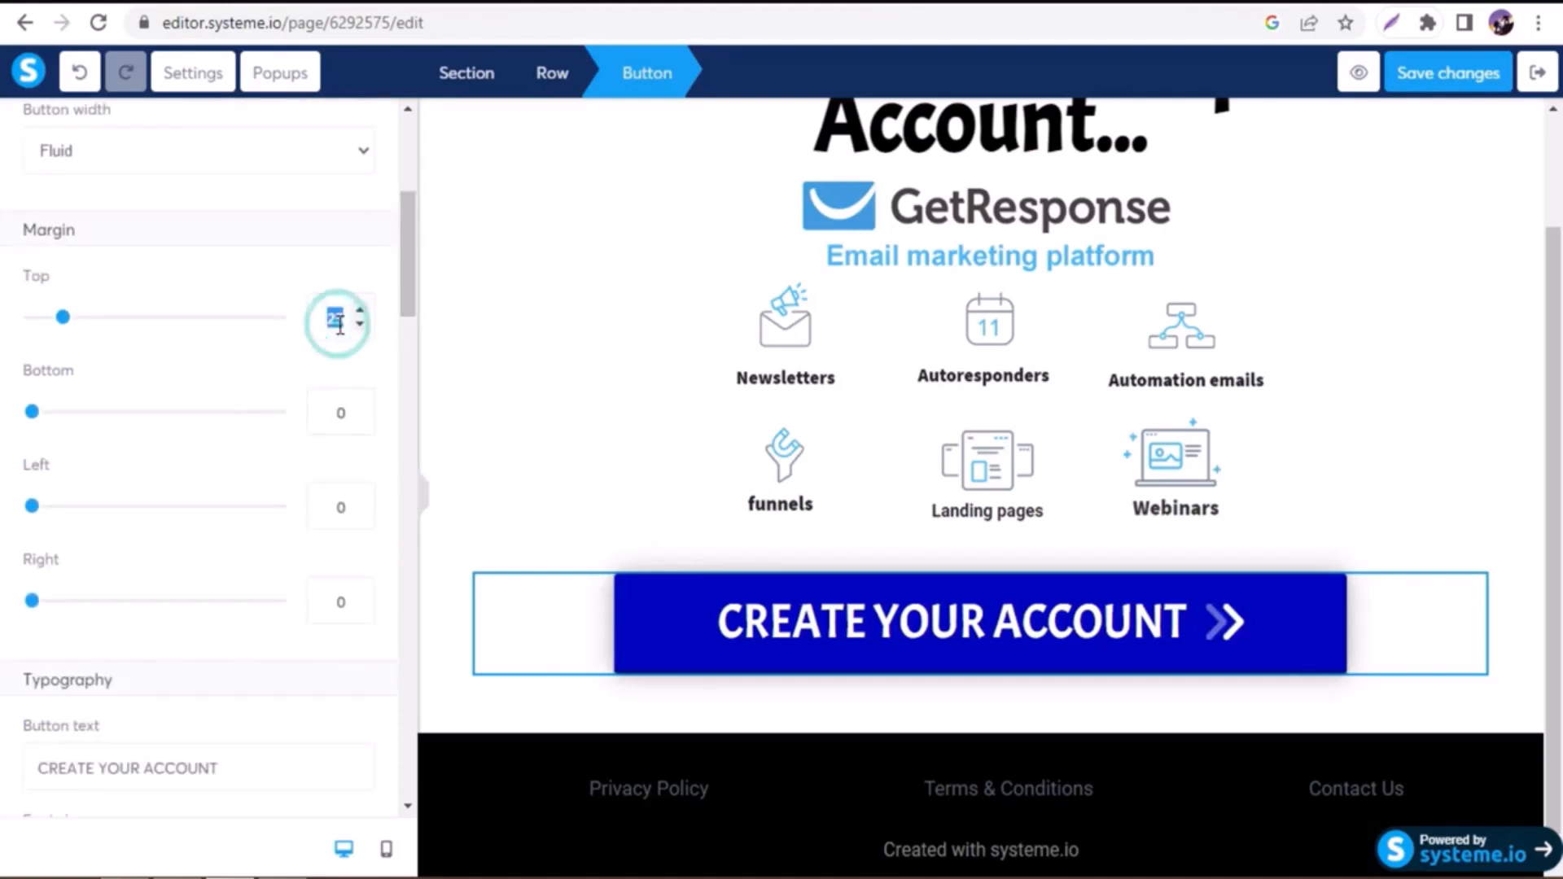
type("40")
left_click(345, 417)
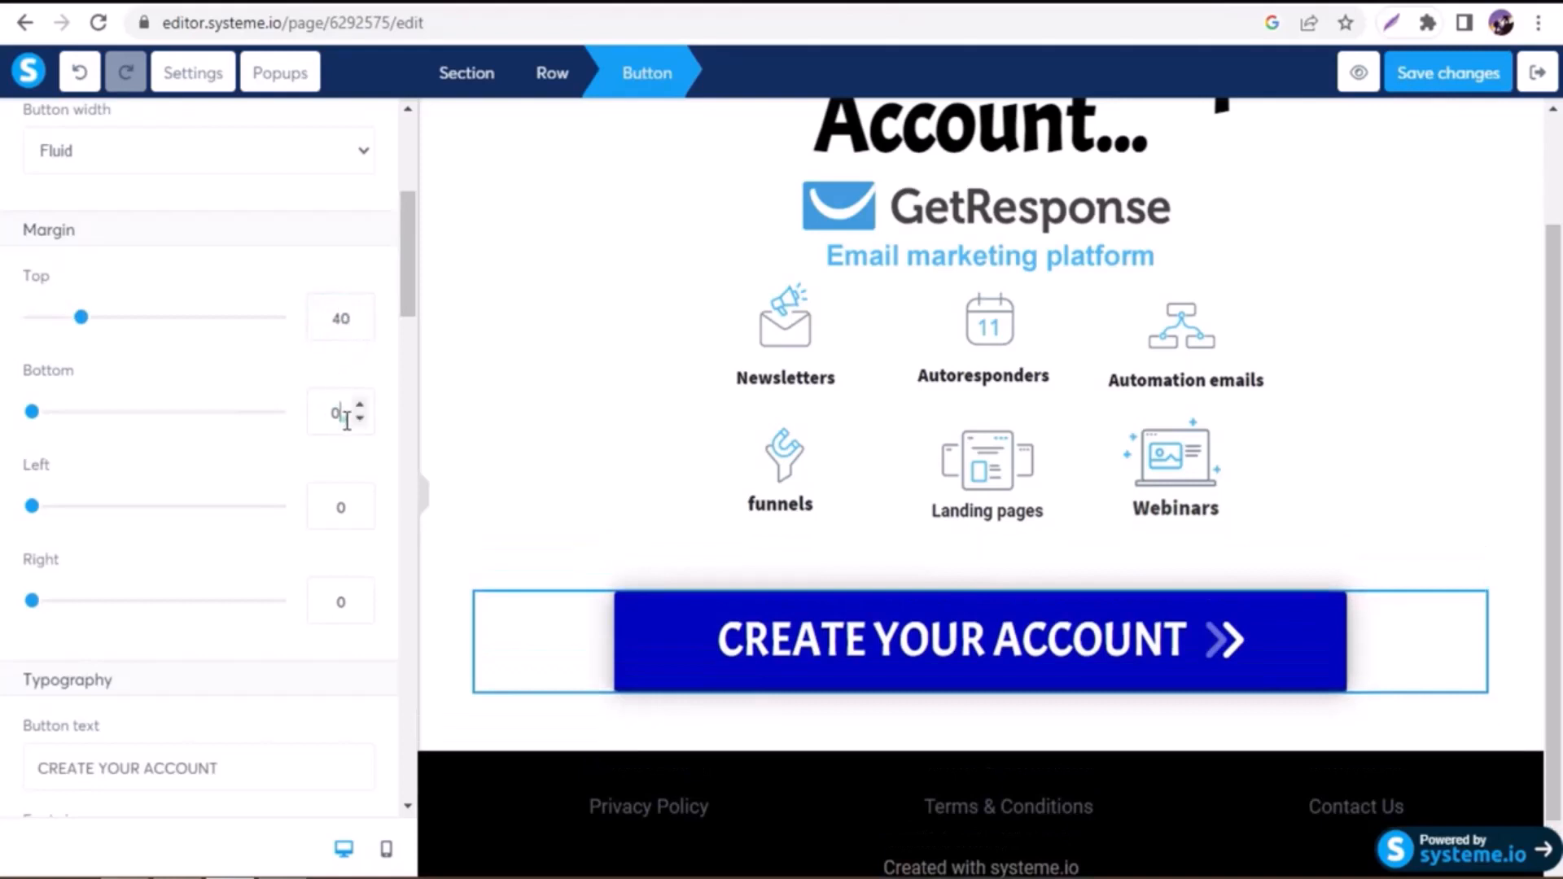
double_click(347, 420)
type("40")
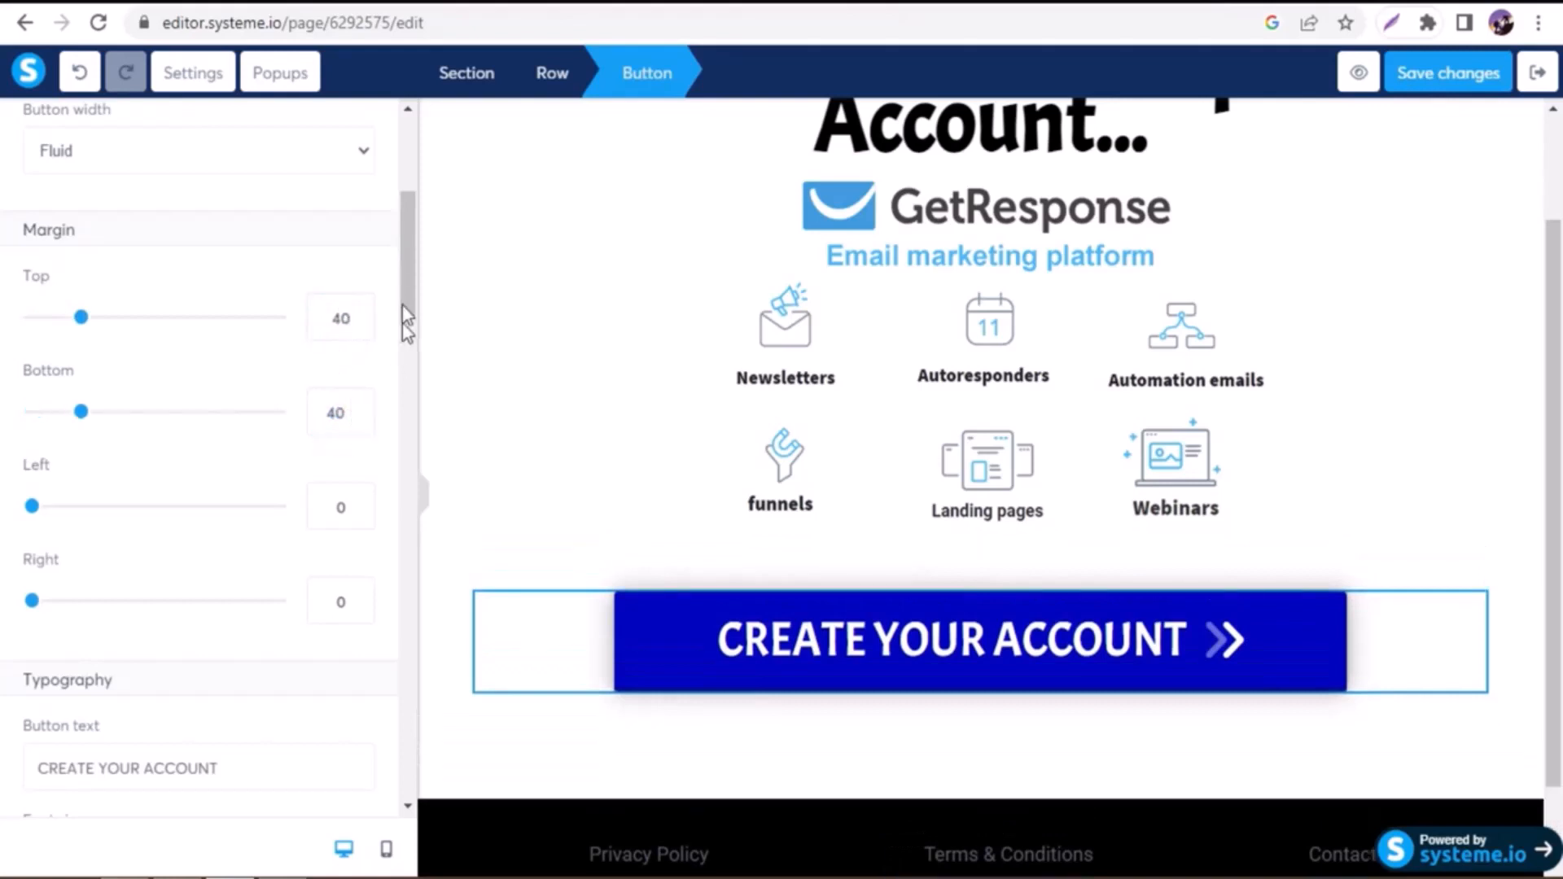
- Widen the button by setting its left/right padding to 180
scroll(403, 324, "down", 6)
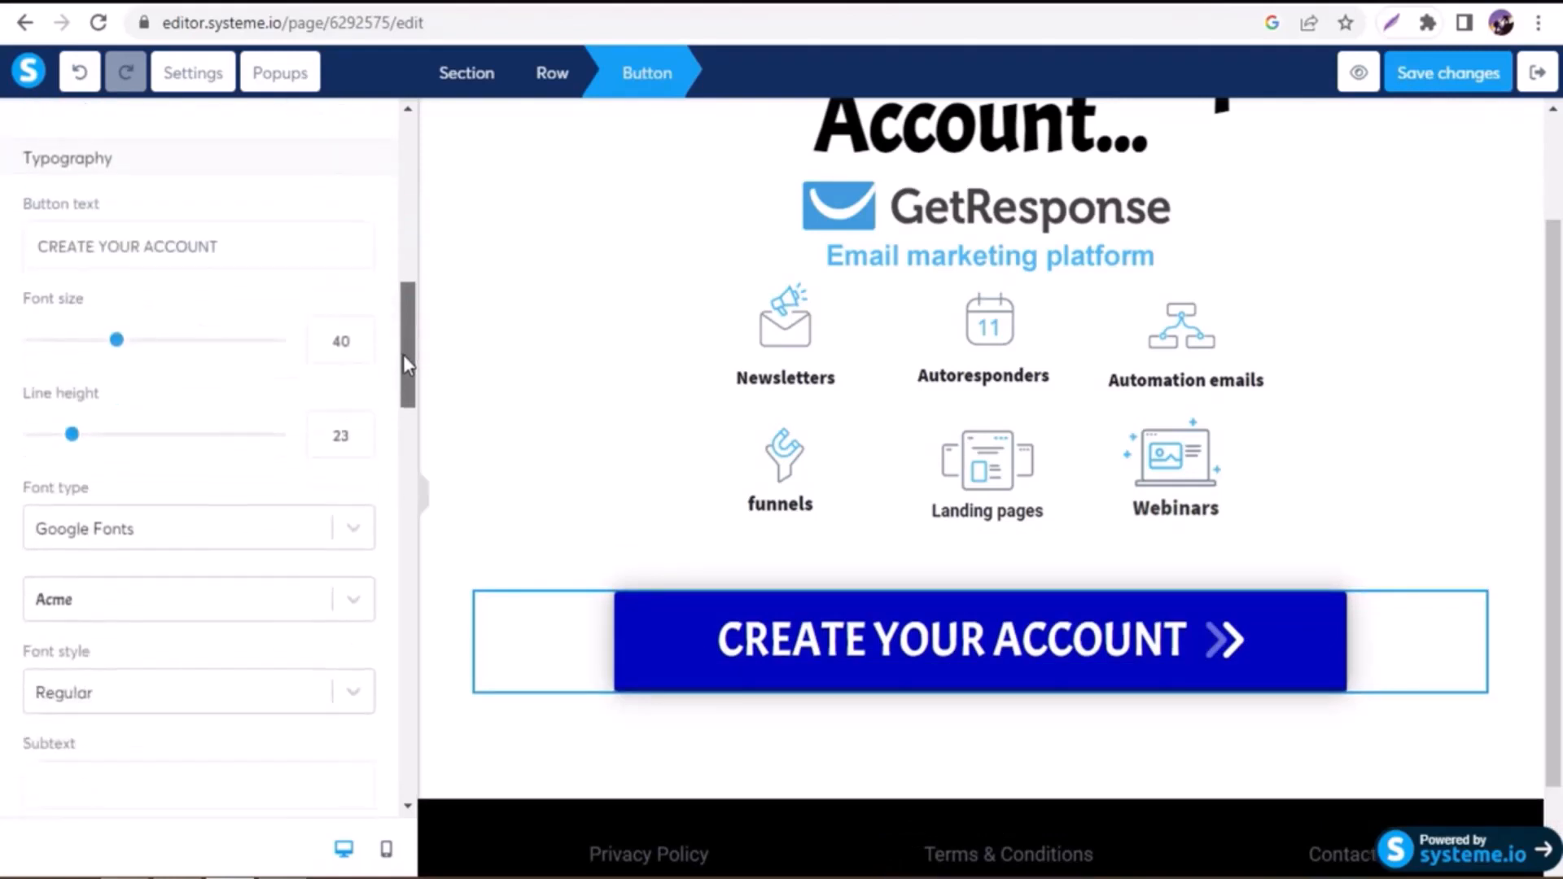
left_click_drag(403, 355, 386, 533)
double_click(350, 558)
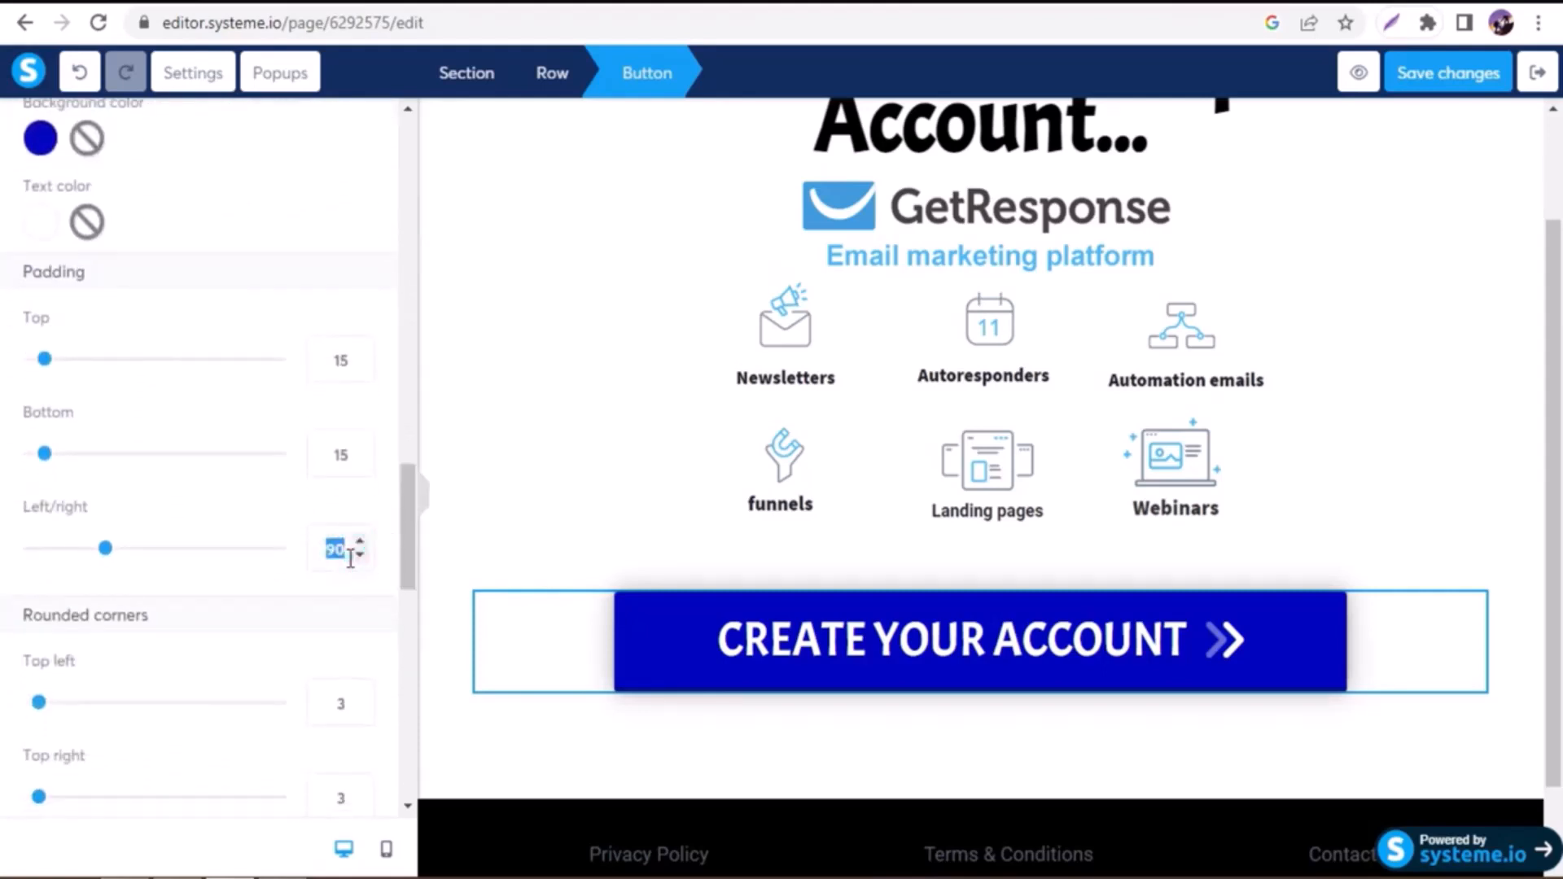
type("160")
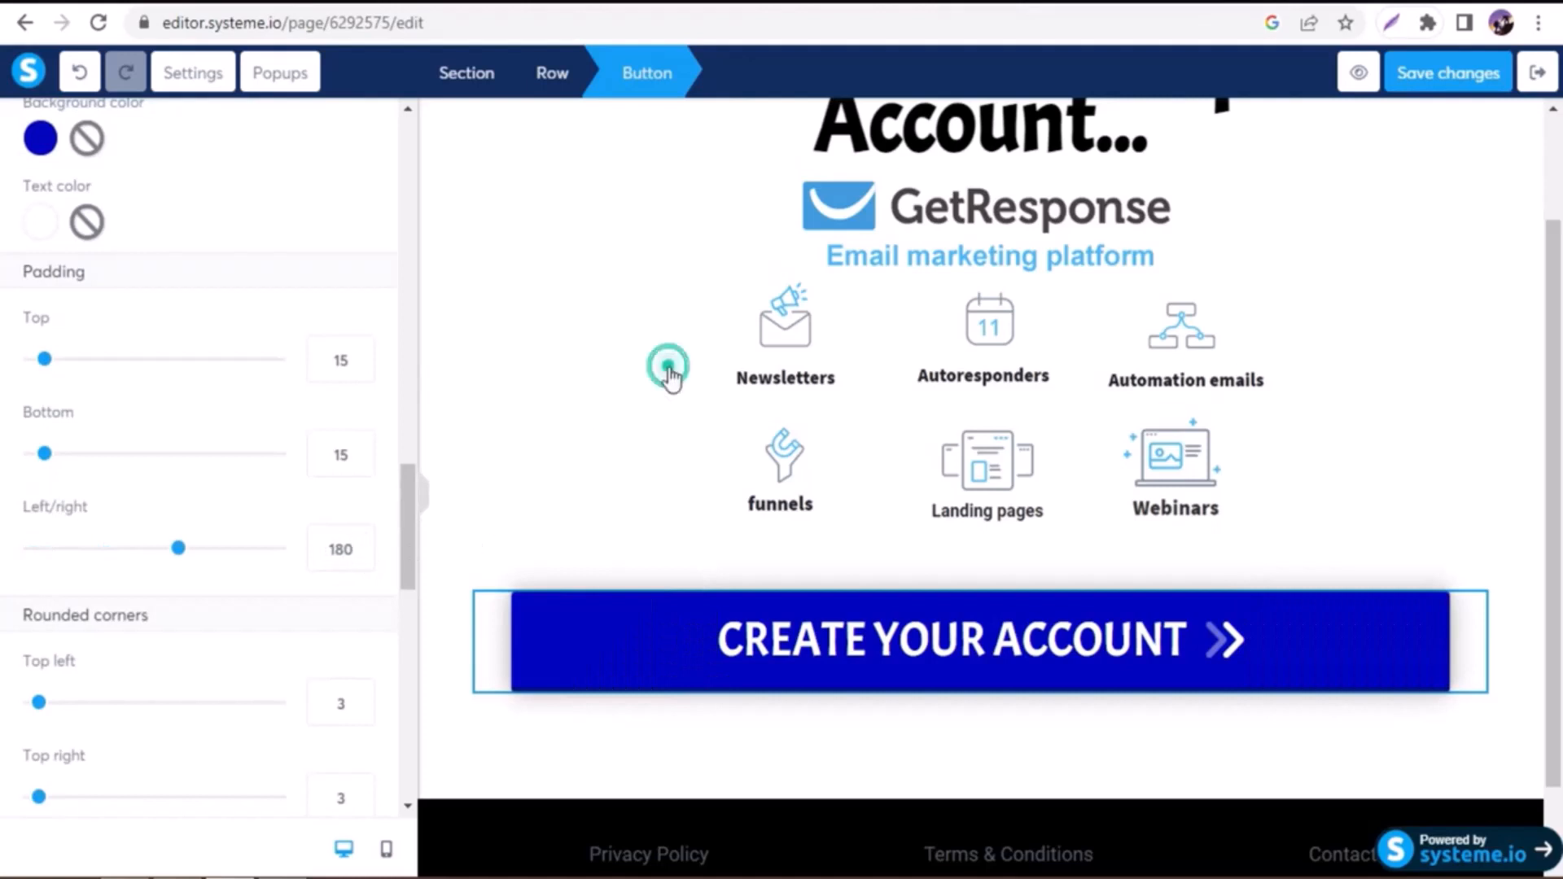
- Duplicate the GetResponse features image and place the copy below the Create Your Account button
left_click(730, 379)
left_click(730, 379)
left_click(730, 377)
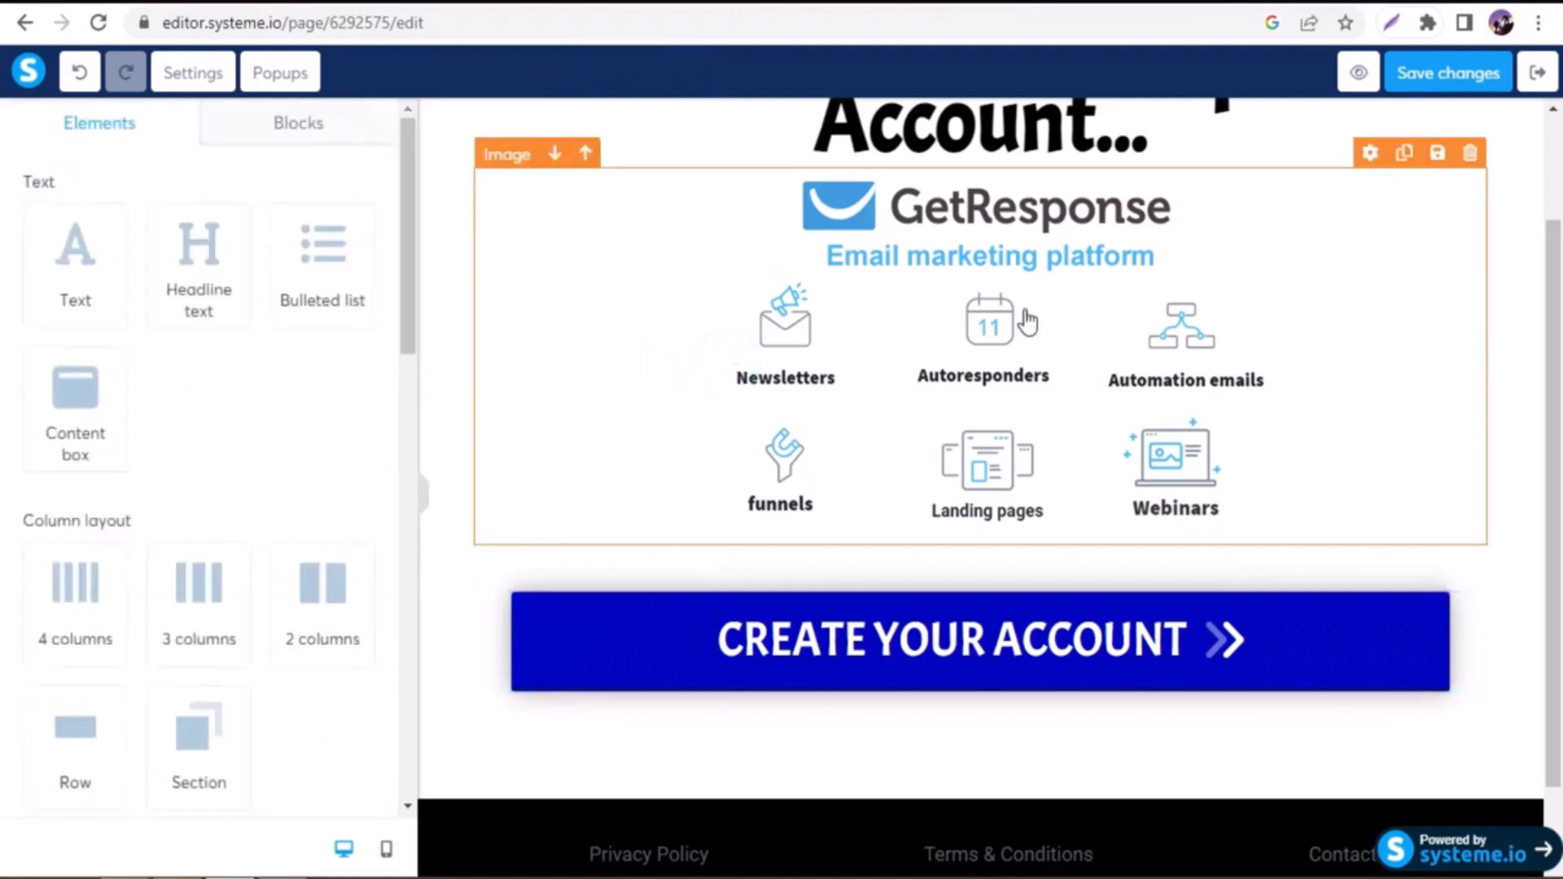
left_click(1406, 155)
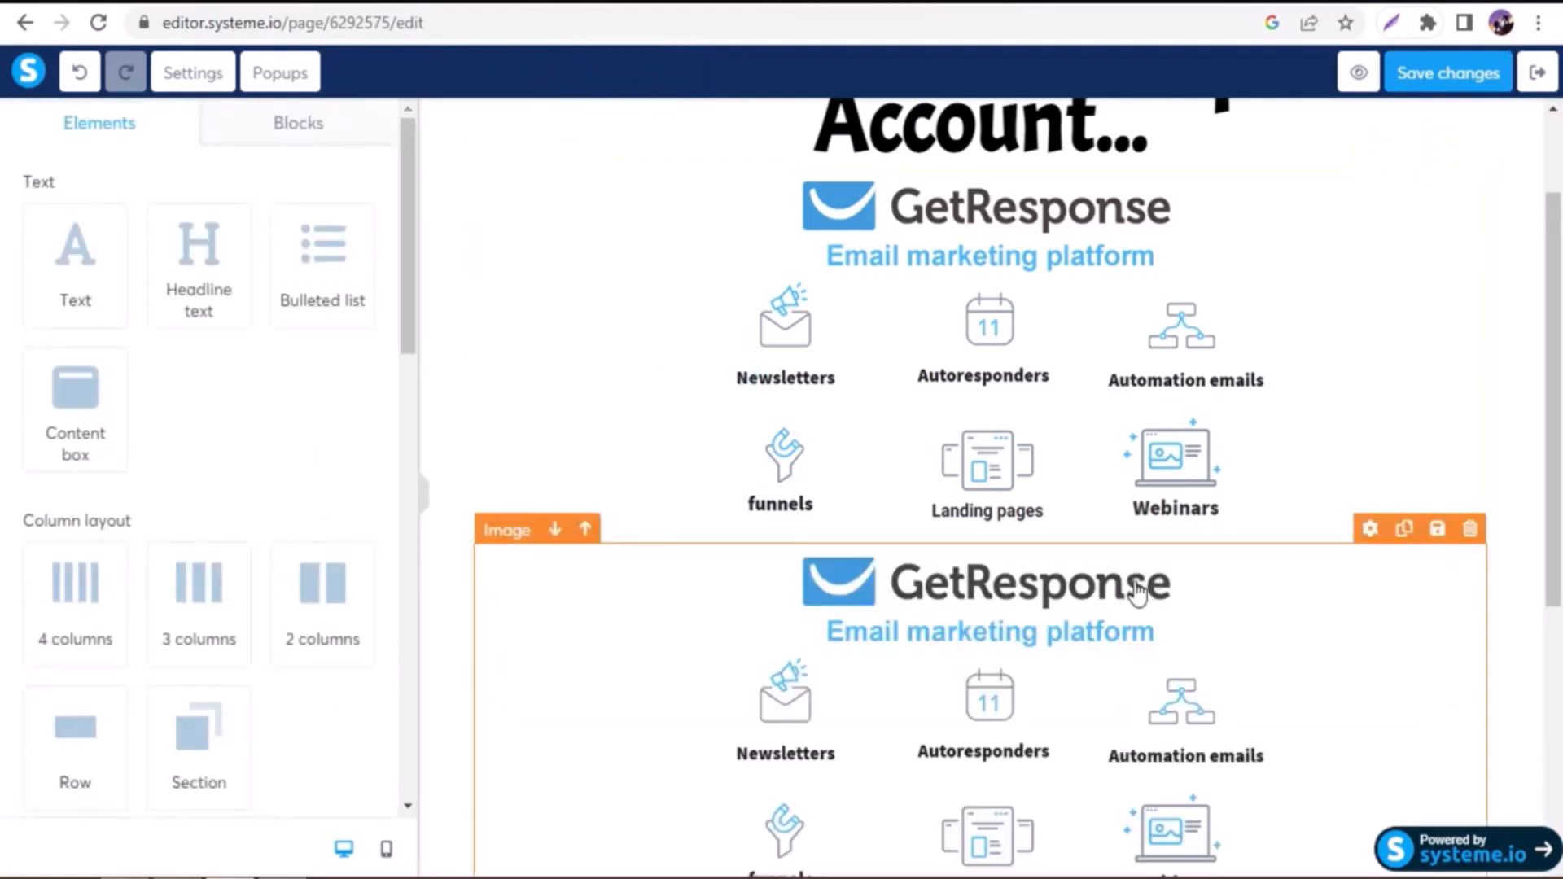
left_click(602, 558)
left_click(606, 558)
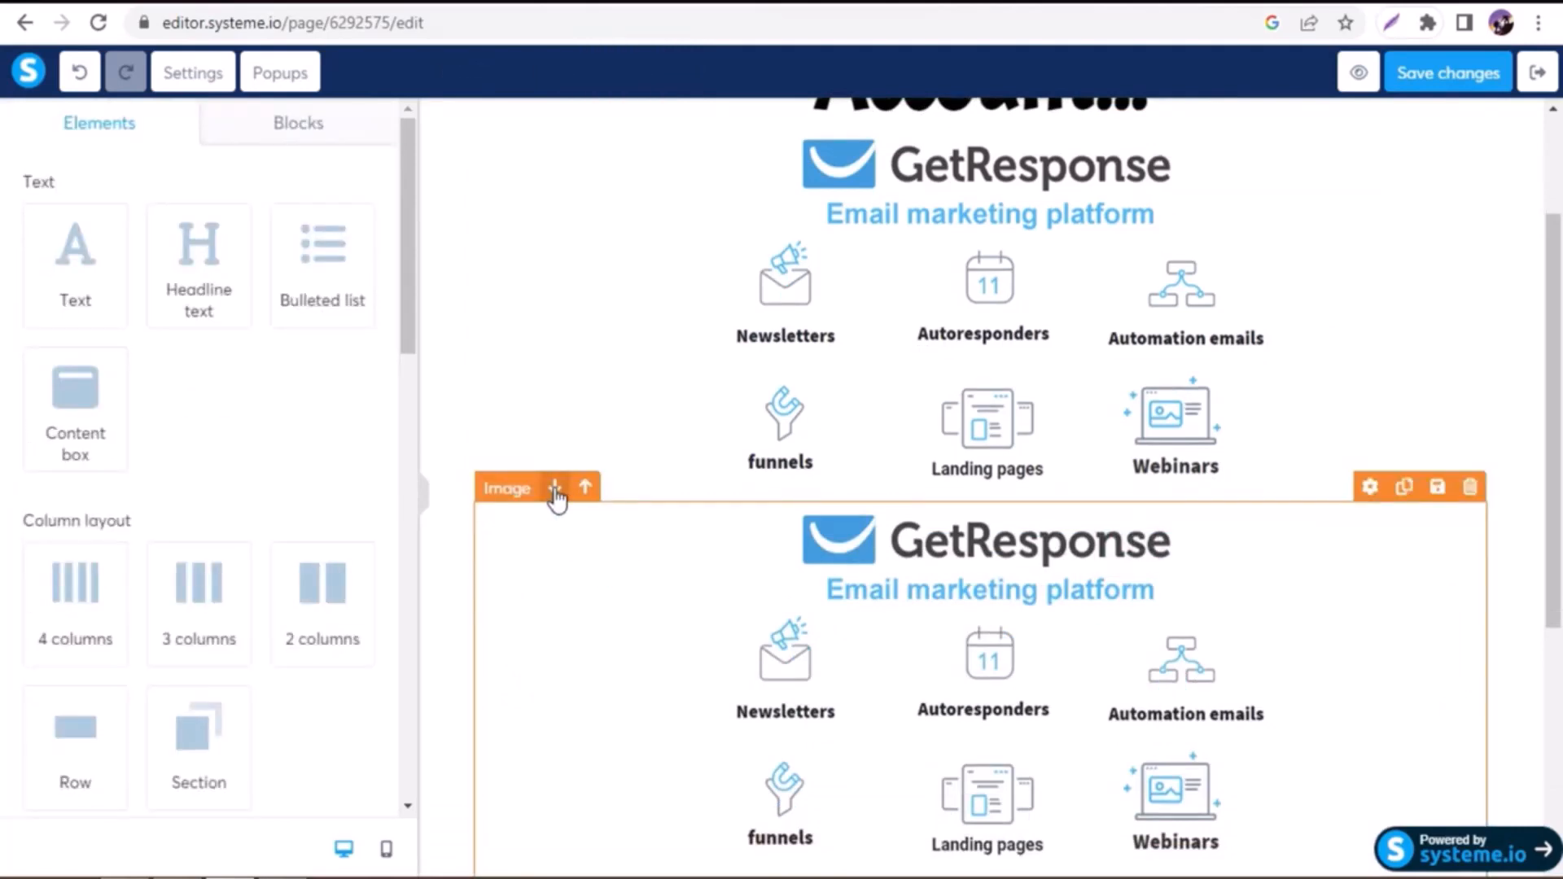
left_click(554, 487)
scroll(1082, 569, "down", 4)
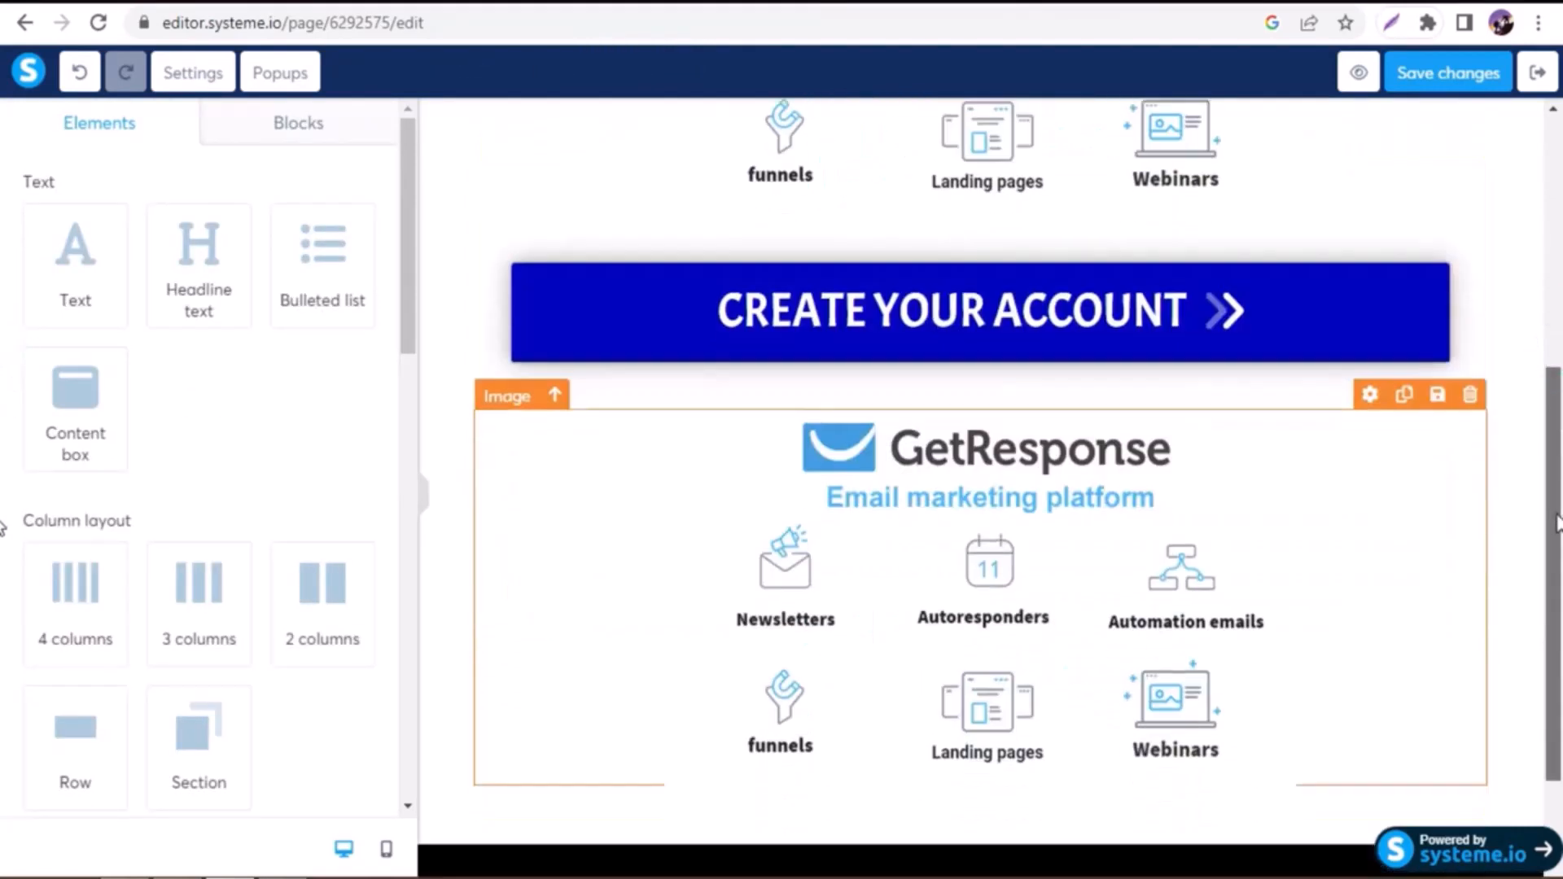
- Replace the copied image's file with JH.png, the "Free your marketing machine" graphic
left_click(1085, 572)
left_click(352, 232)
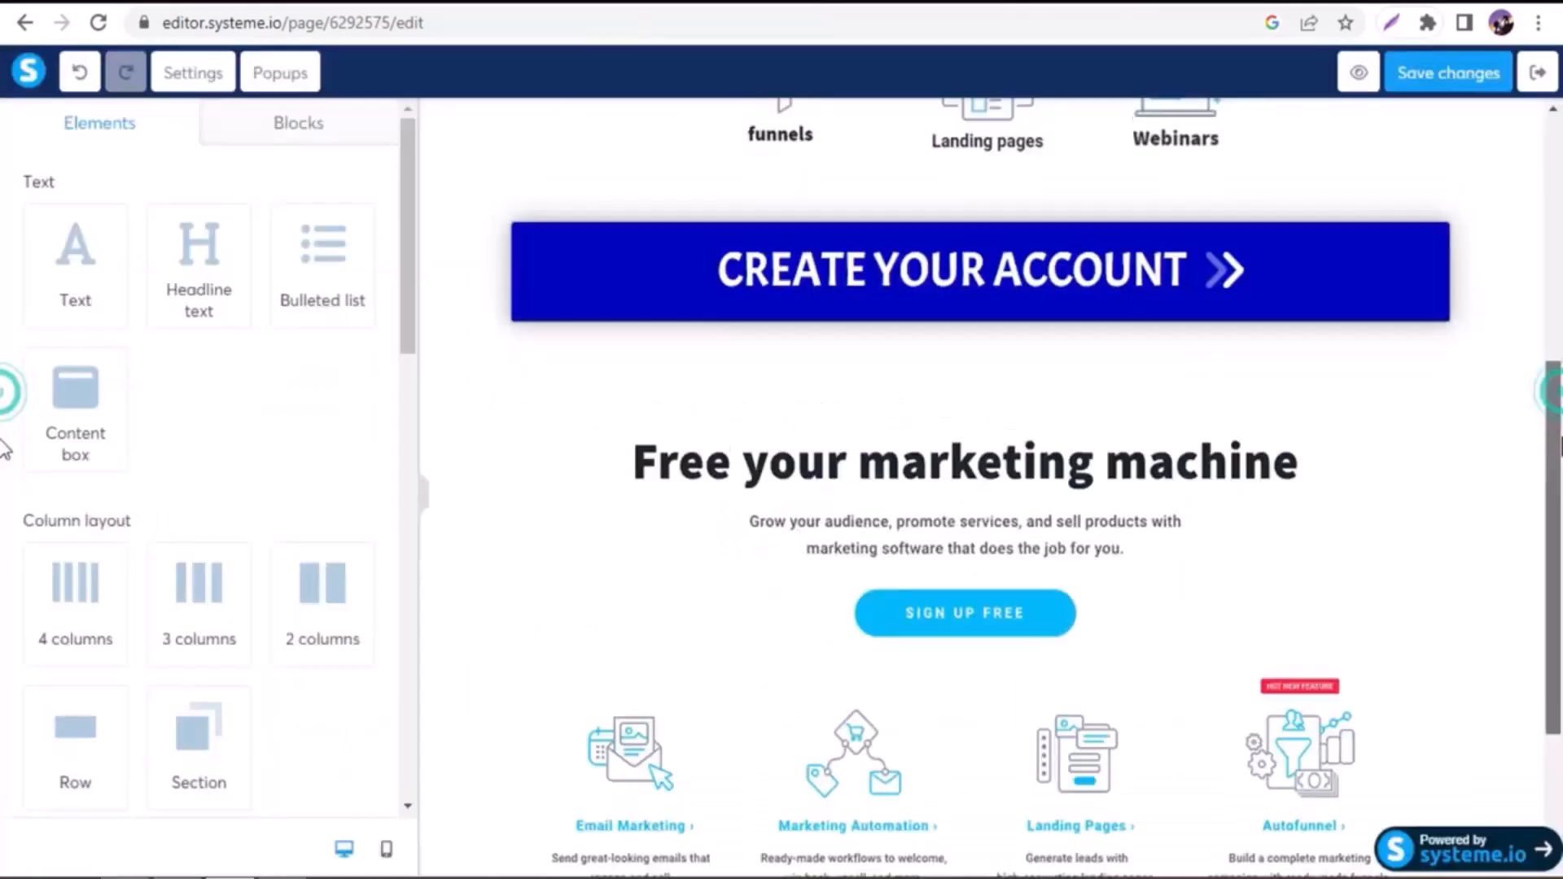
scroll(1134, 517, "down", 2)
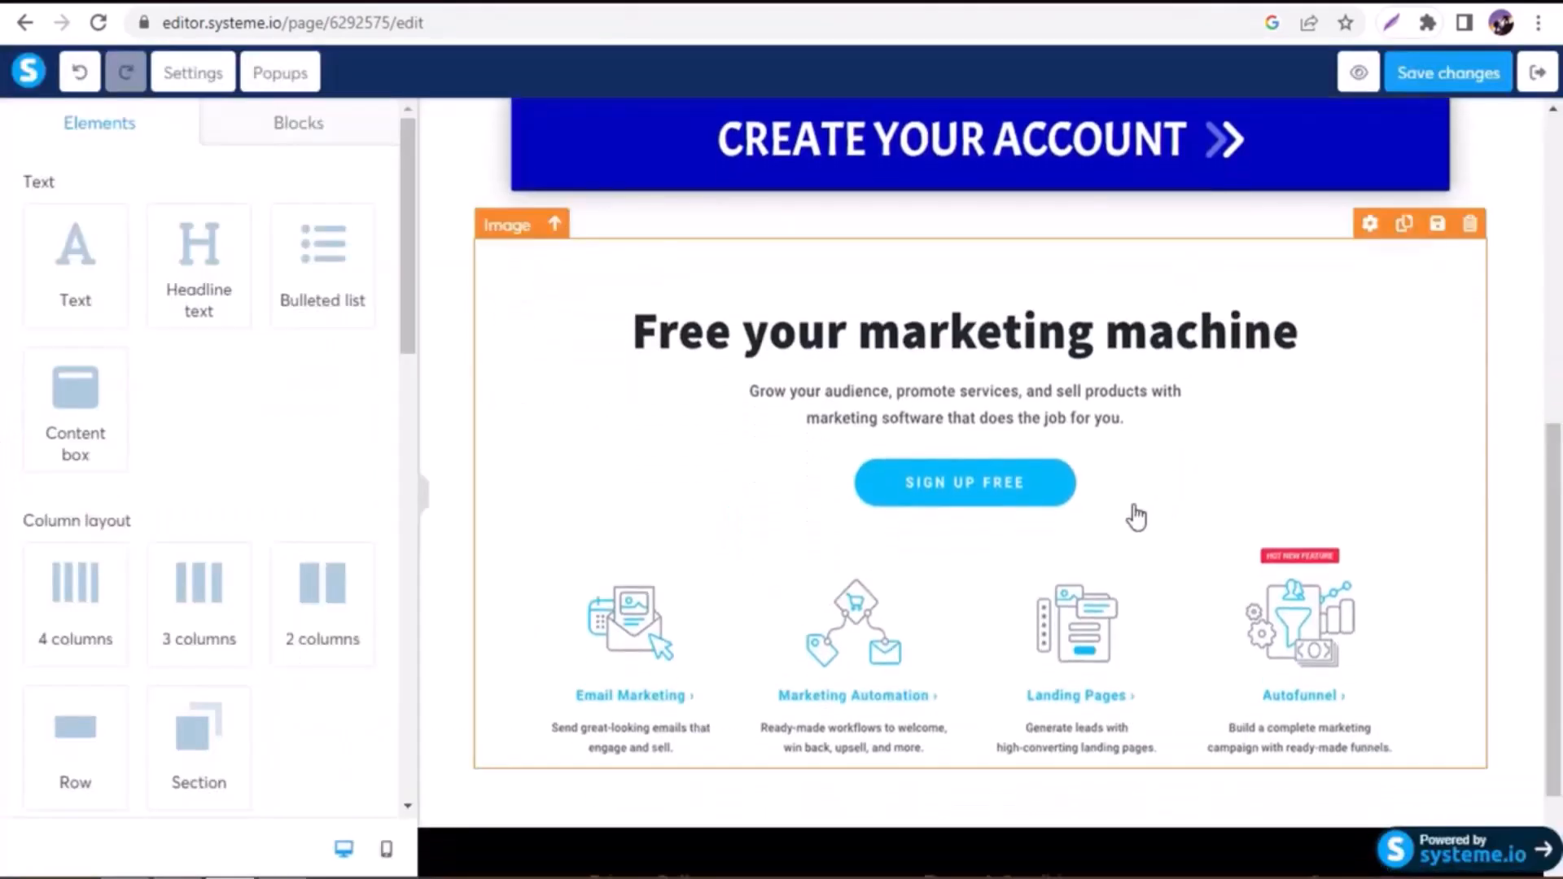
scroll(1046, 557, "up", 3)
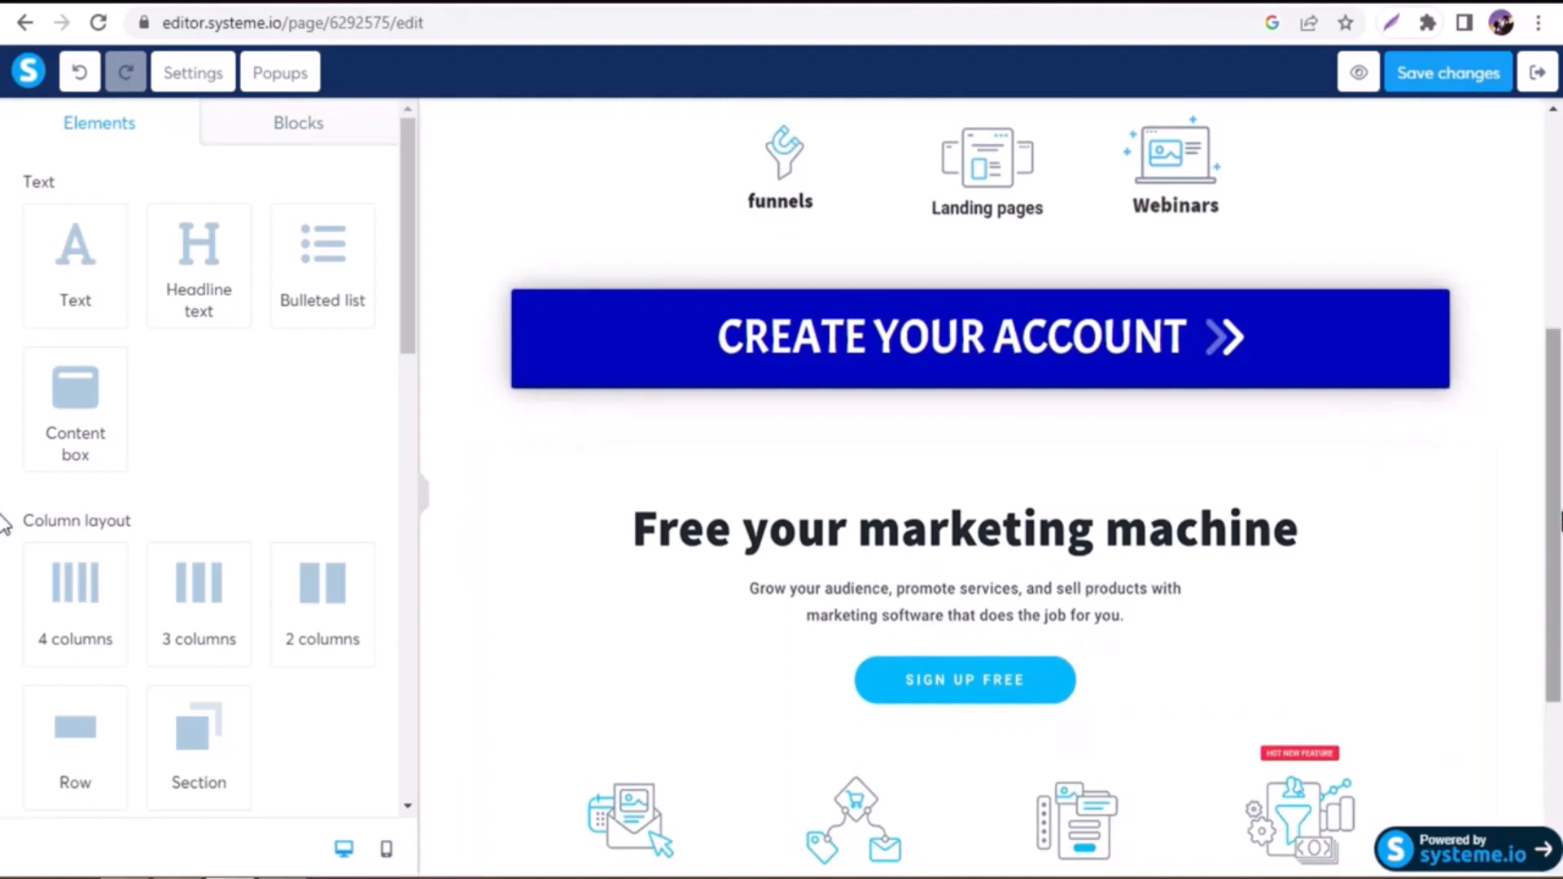
- Duplicate the Create Your Account button and place the copy below the "Free your marketing machine" image
left_click_drag(1561, 512, 1560, 554)
left_click(1239, 281)
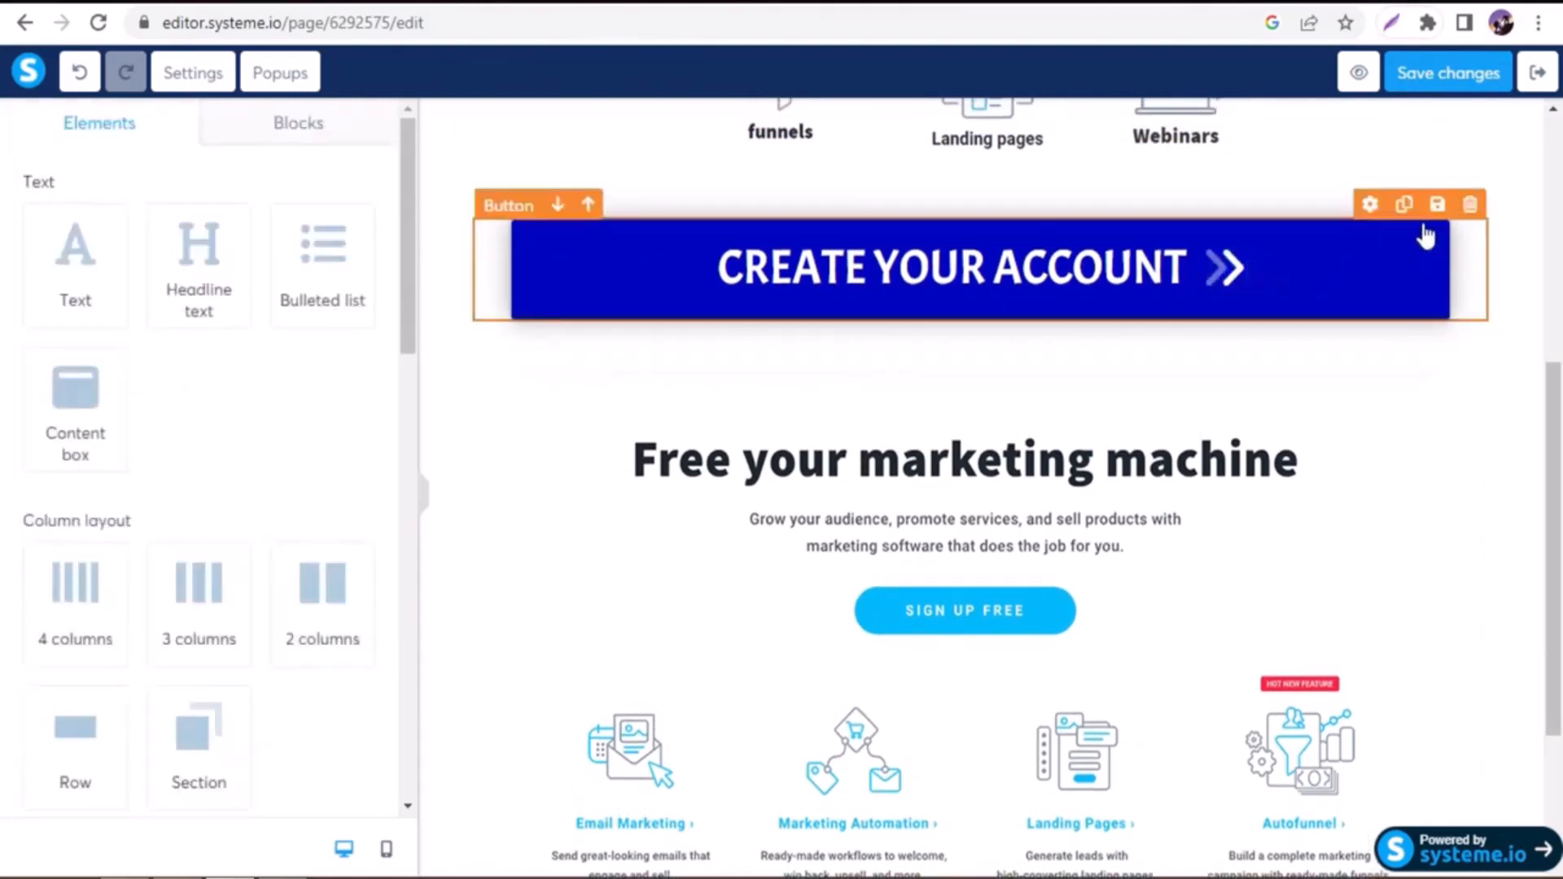
left_click(1403, 204)
left_click(567, 463)
left_click(567, 463)
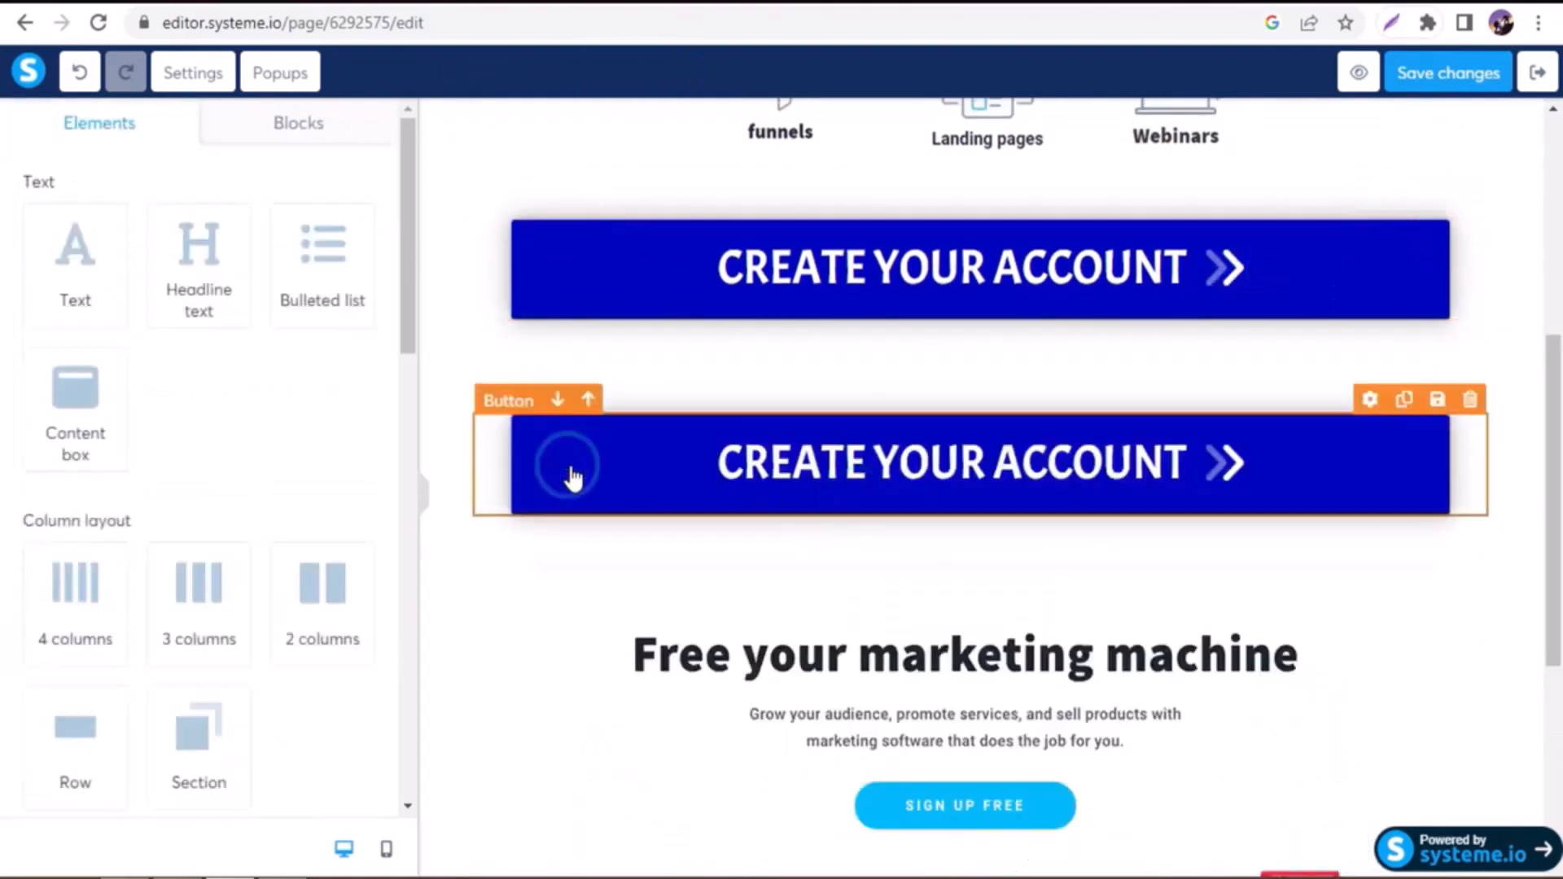
left_click(557, 400)
- Hide the editor sidebar and review the page layout from the headline down to the last button
mouse_move(1555, 599)
left_mouse_down()
mouse_move(1555, 819)
mouse_move(1555, 588)
left_mouse_up()
scroll(1555, 595, "up", 2)
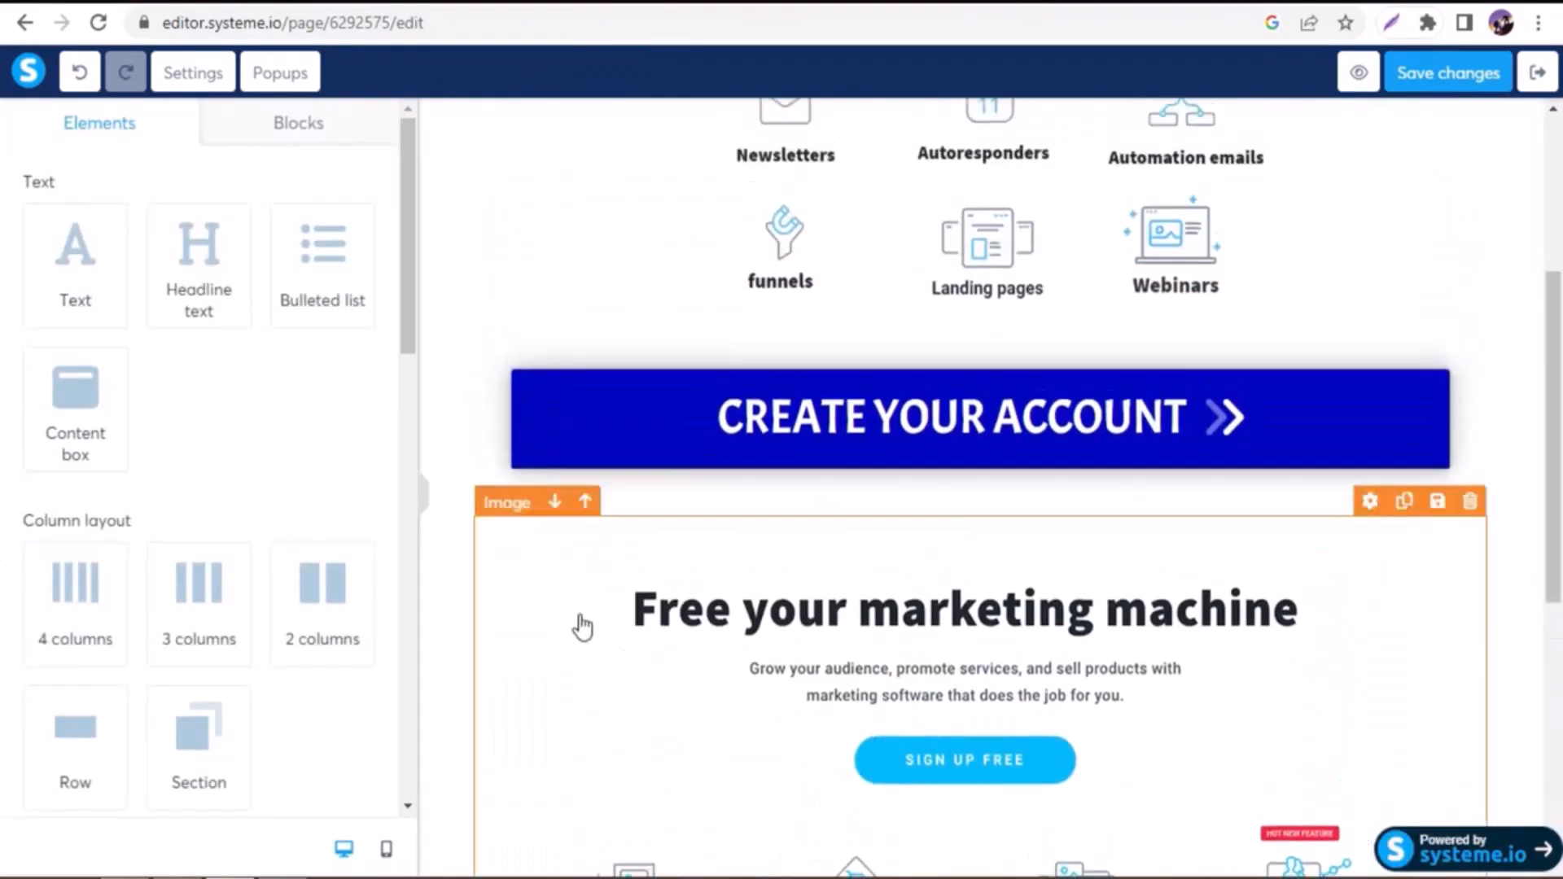
left_click(423, 494)
scroll(606, 213, "up", 4)
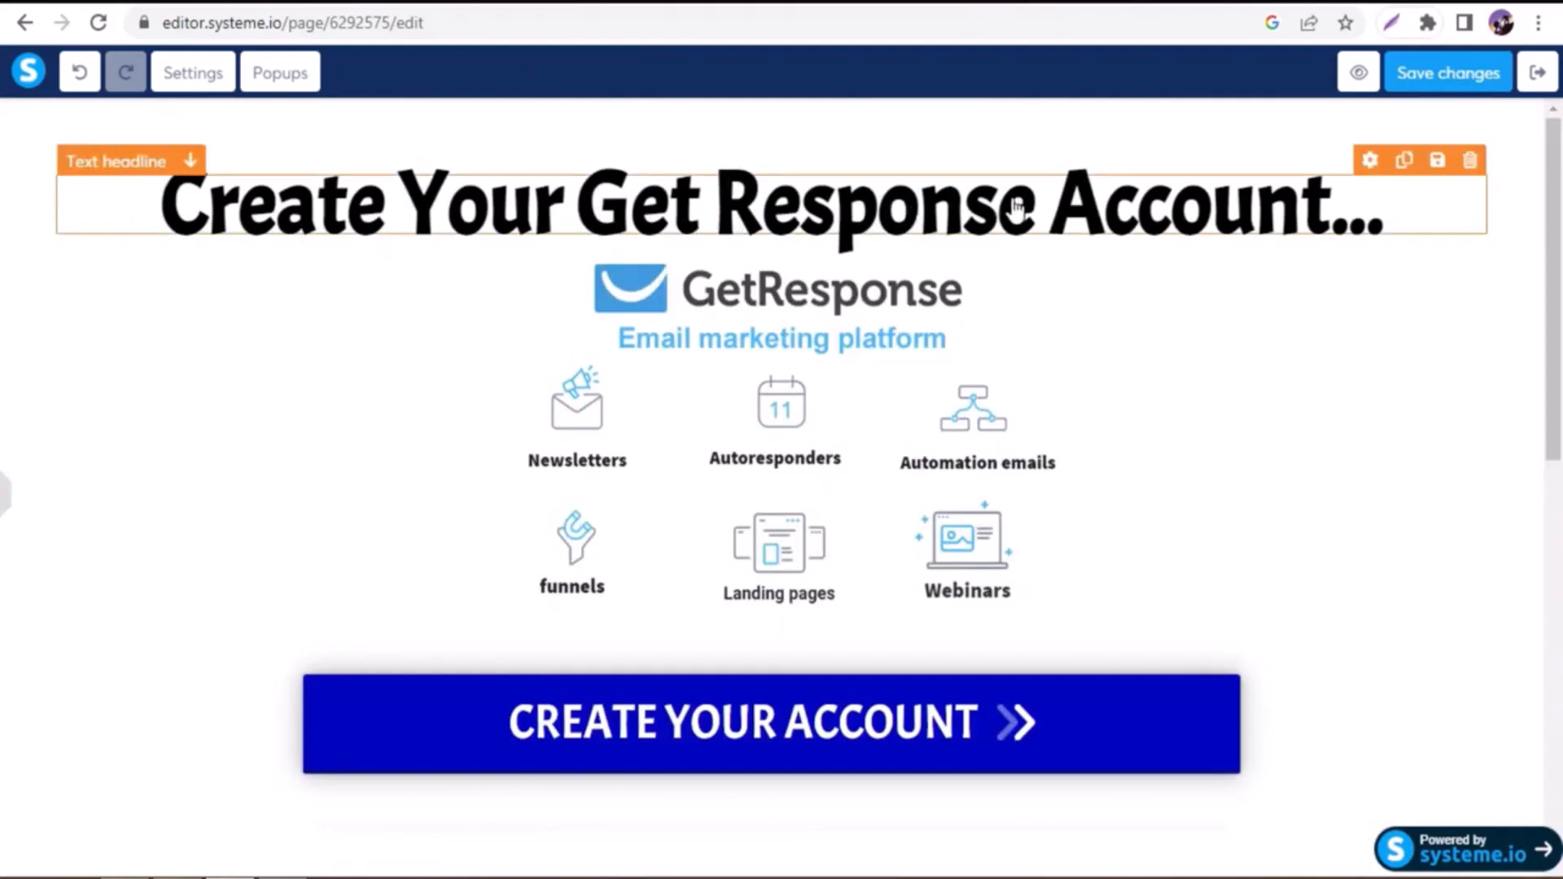
scroll(4, 338, "down", 4)
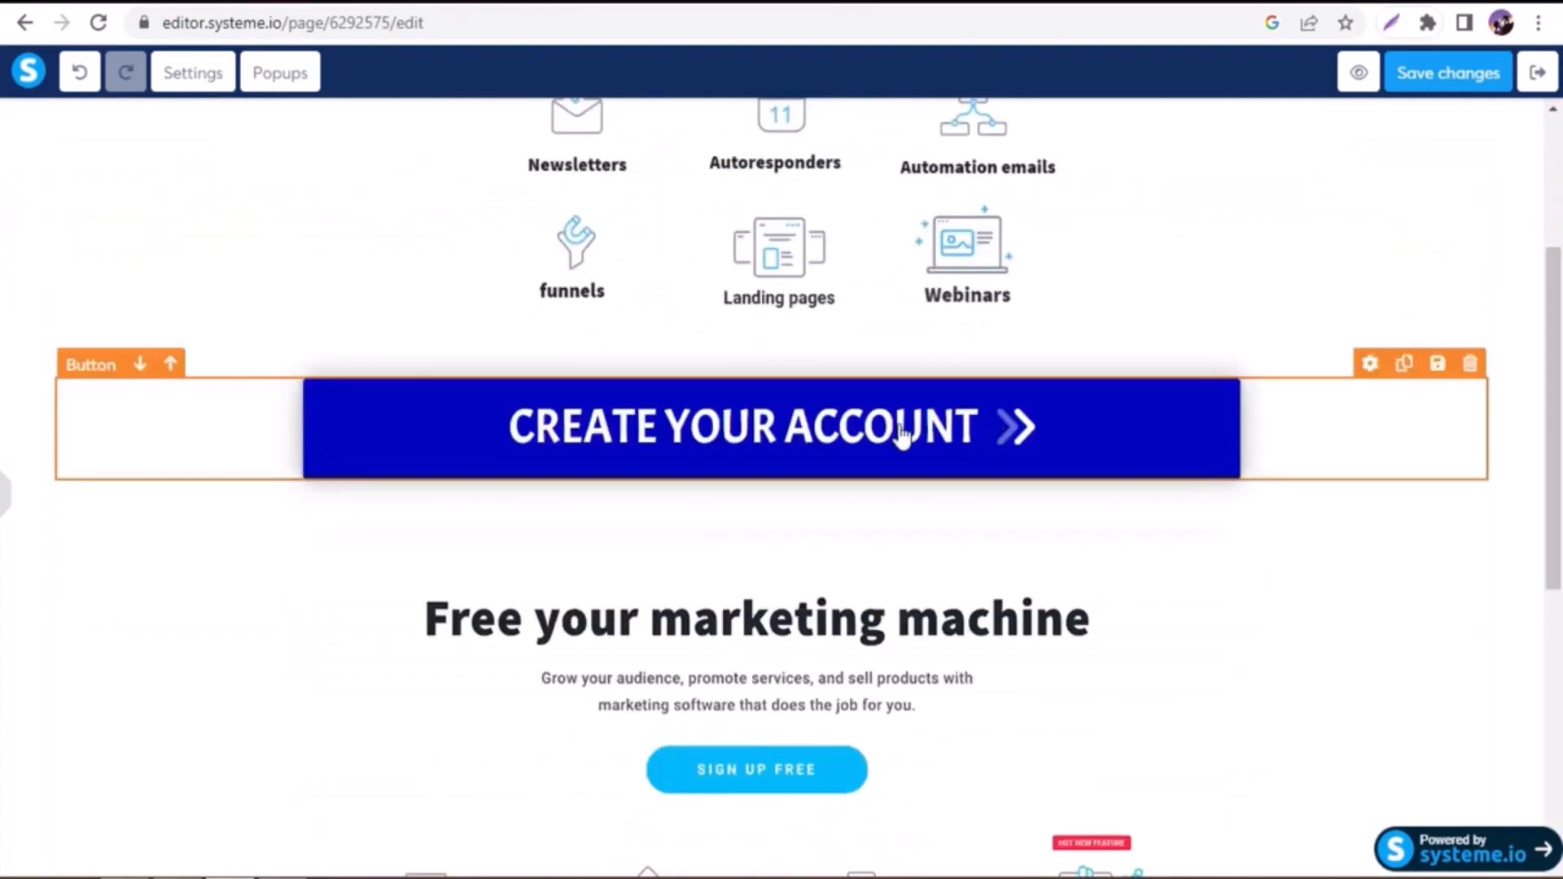
scroll(4, 569, "down", 6)
scroll(4, 634, "up", 5)
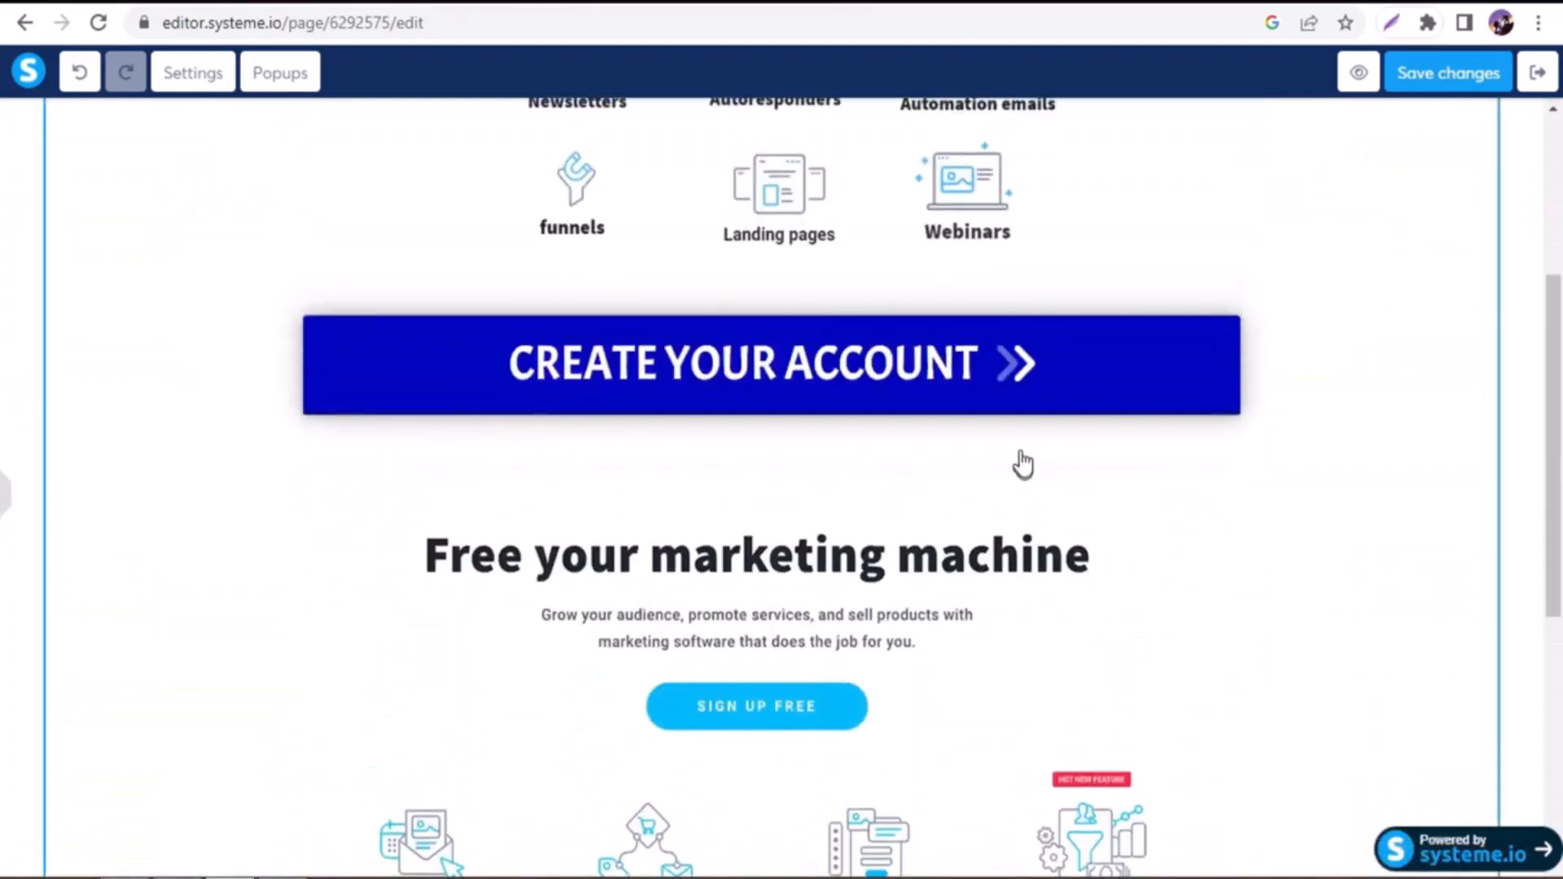
- Set the first Create Your Account button to Open URL with the GetResponse affiliate link
left_click(1017, 396)
left_click(259, 223)
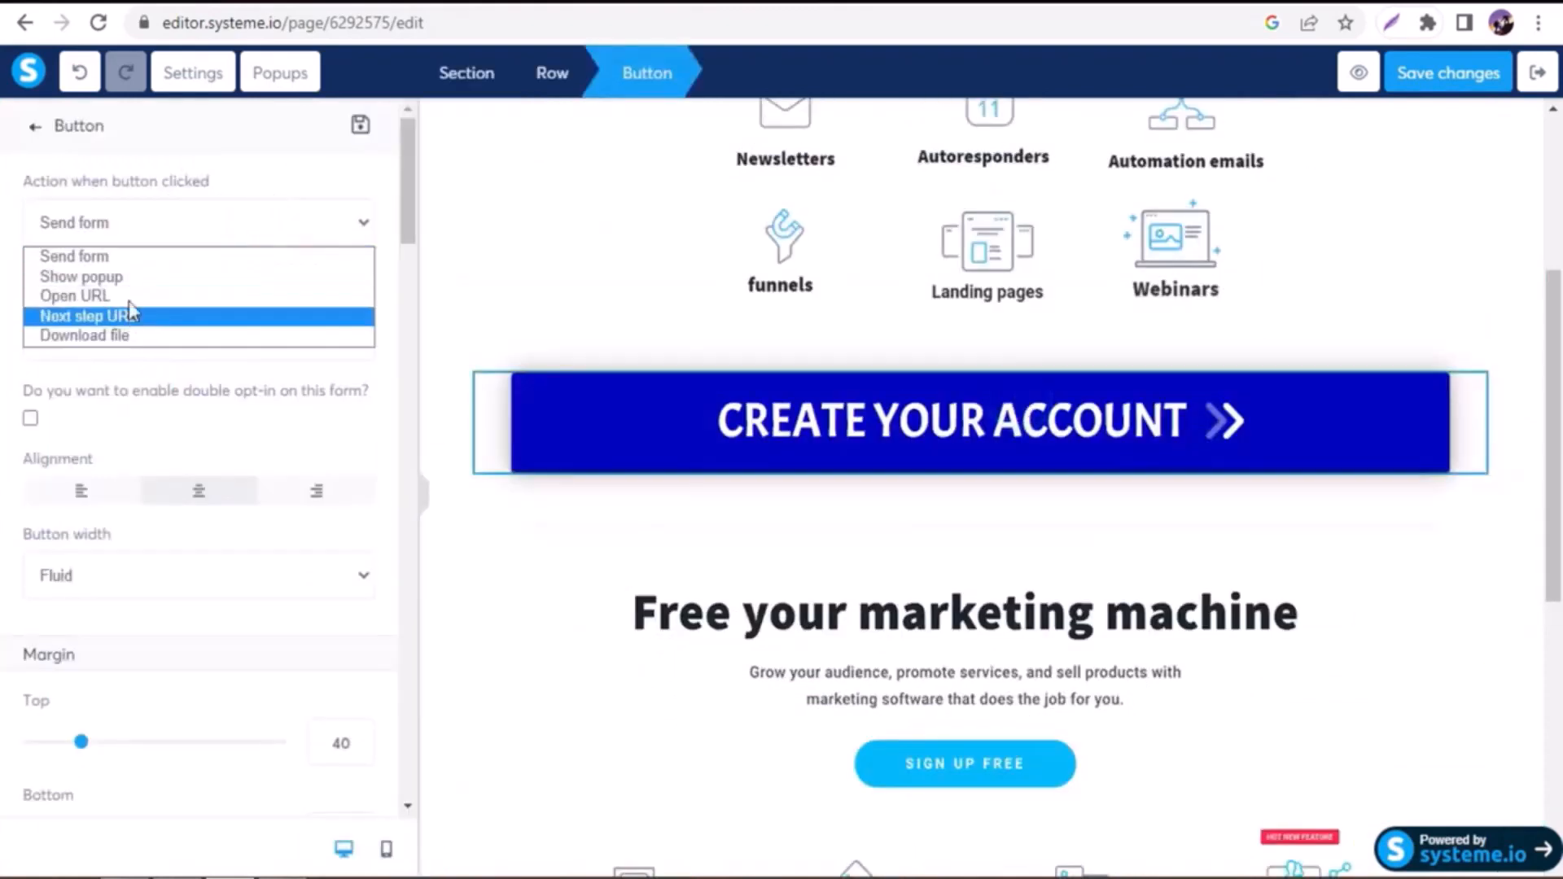
left_click(128, 296)
left_click(185, 318)
key("ctrl+v")
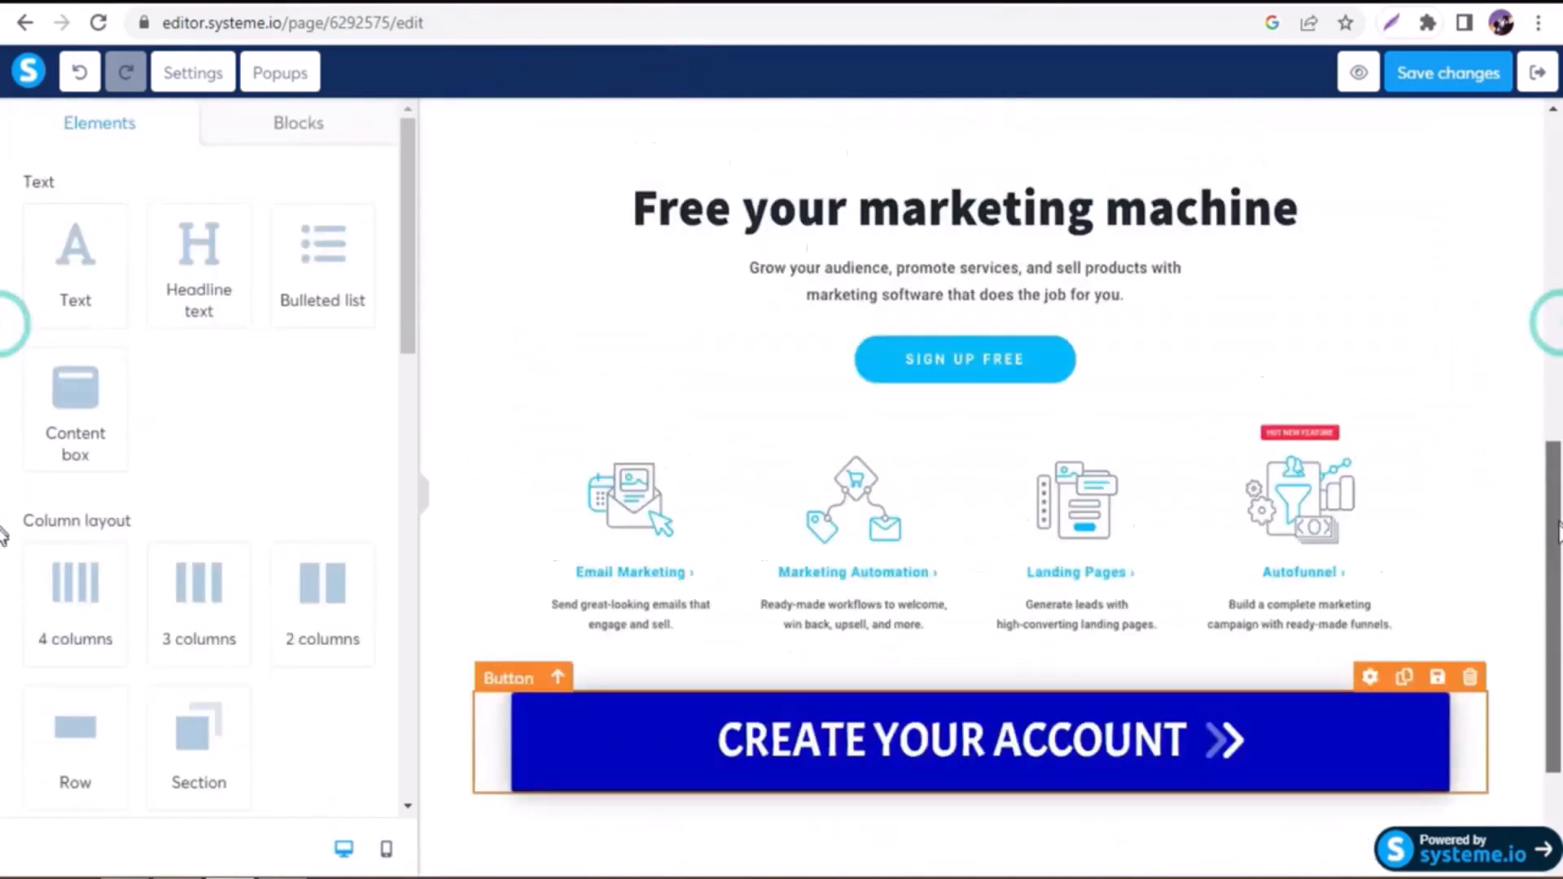
- Set the second Create Your Account button to Open URL with the GetResponse affiliate link
scroll(1179, 670, "down", 1)
left_click(1180, 670)
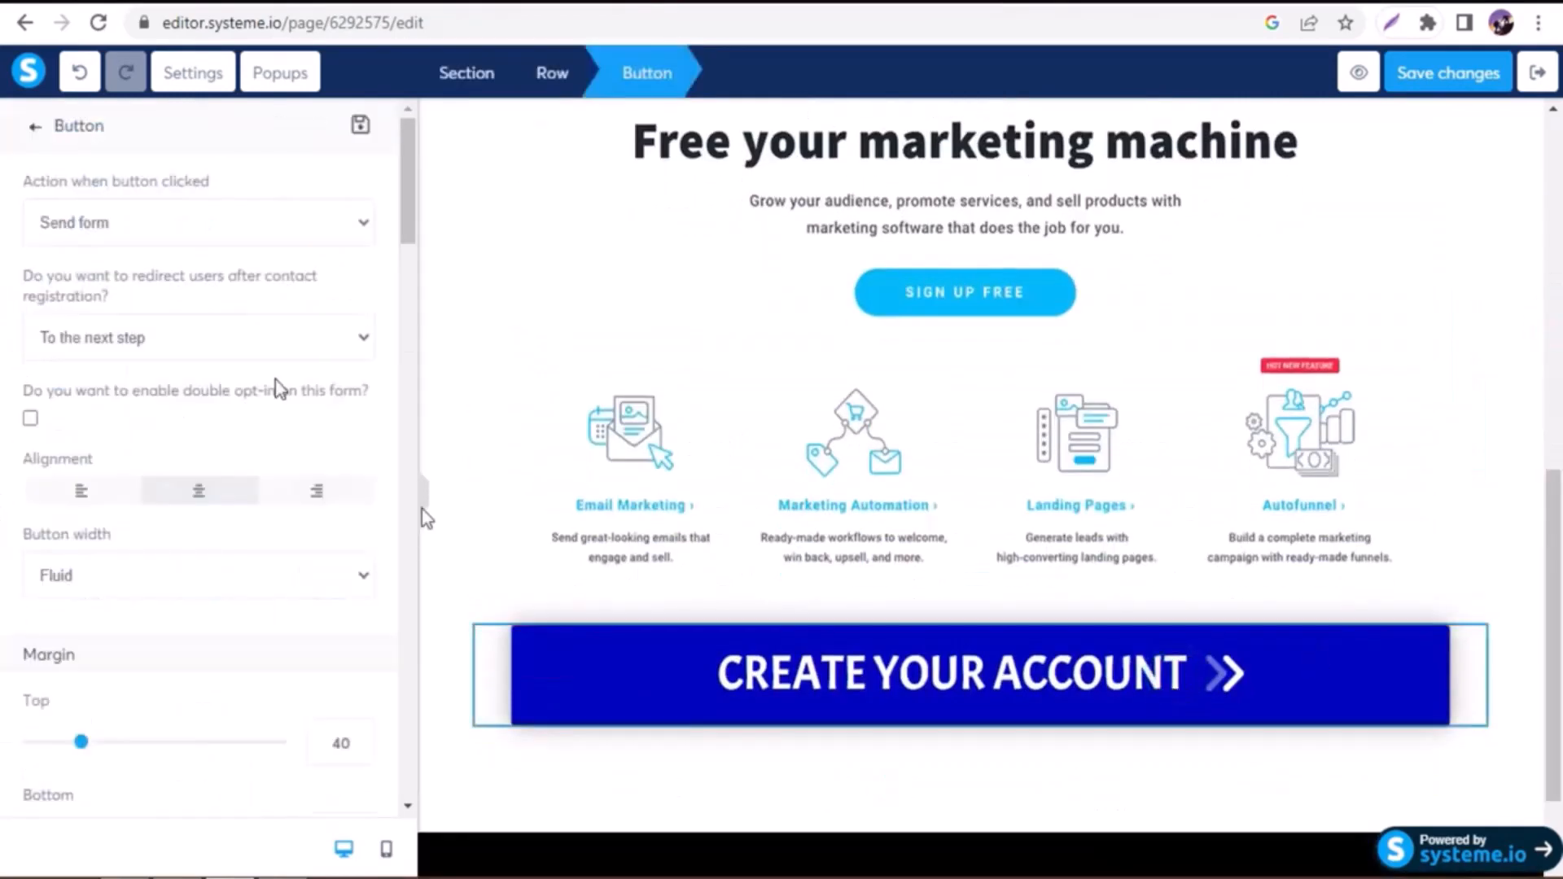
left_click(280, 227)
left_click(128, 296)
left_click(101, 334)
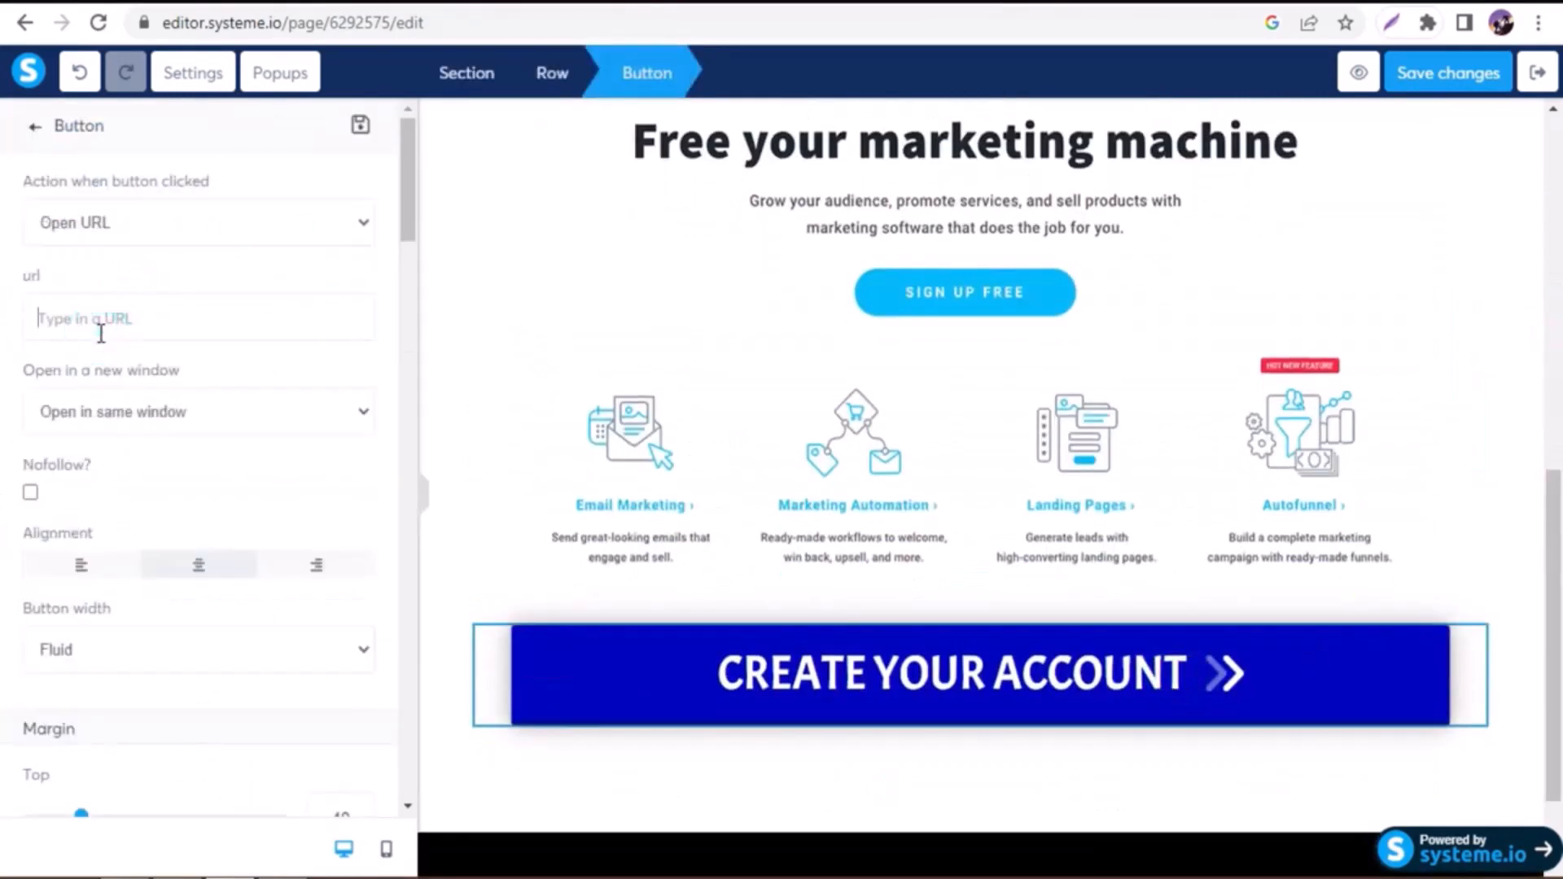
type("https://www.getresponse.com?a=vgkp3NYmkn")
left_click(804, 350)
- Link the "Free your marketing machine" image to the GetResponse affiliate URL
scroll(1552, 621, "up", 3)
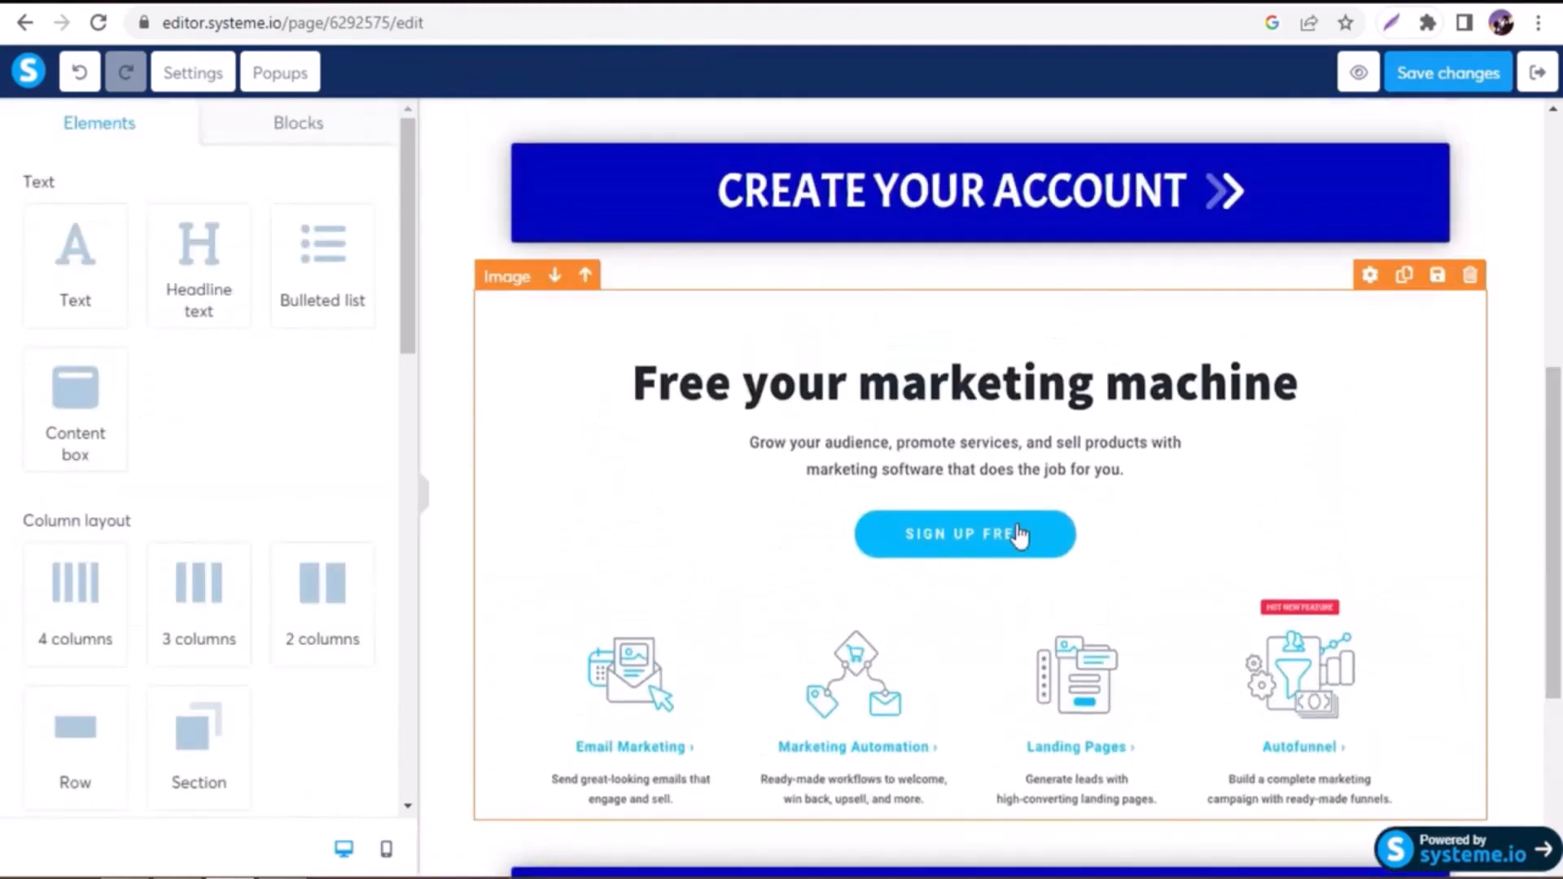
left_click(939, 535)
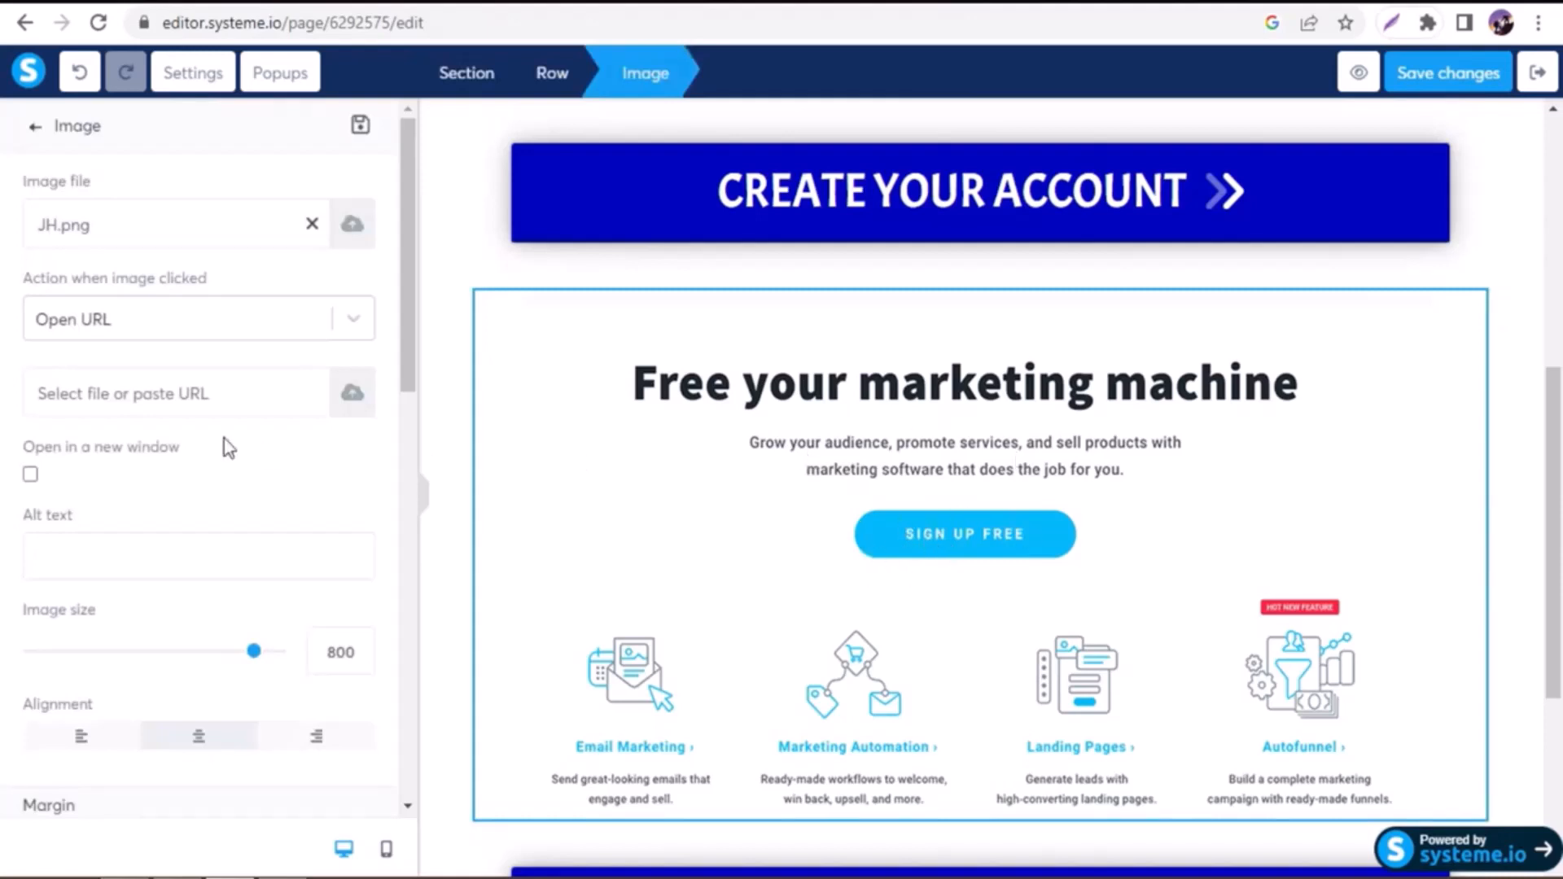
left_click(208, 398)
type("https://www.getresponse.com?a=vqkp3NYmkn")
left_click(236, 465)
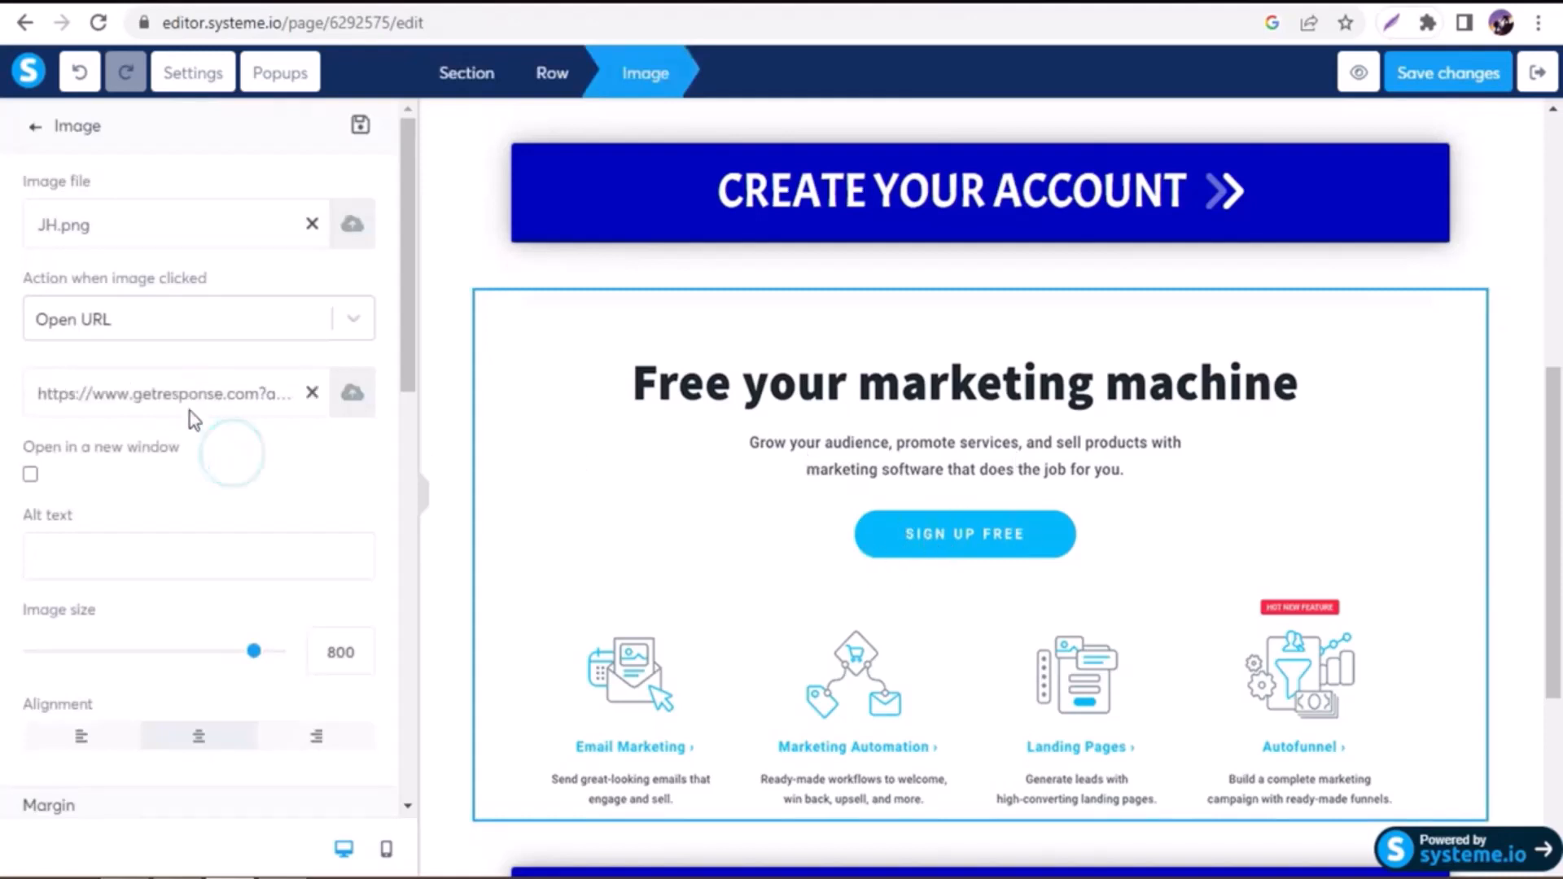
- Hide the editor sidebar and save the sales page changes
left_click(424, 511)
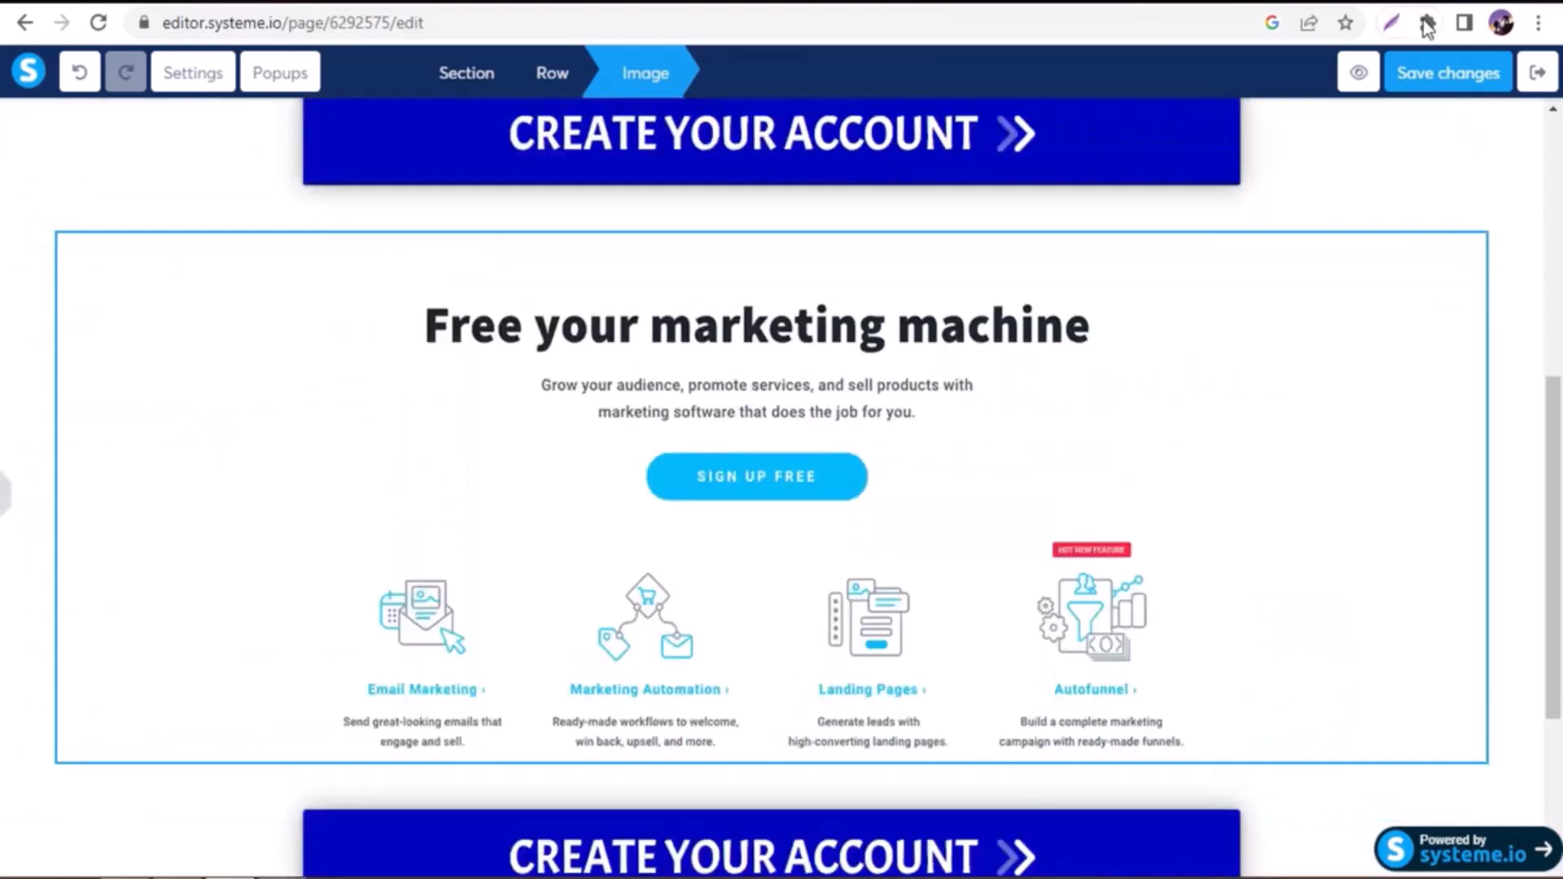
left_click(1446, 73)
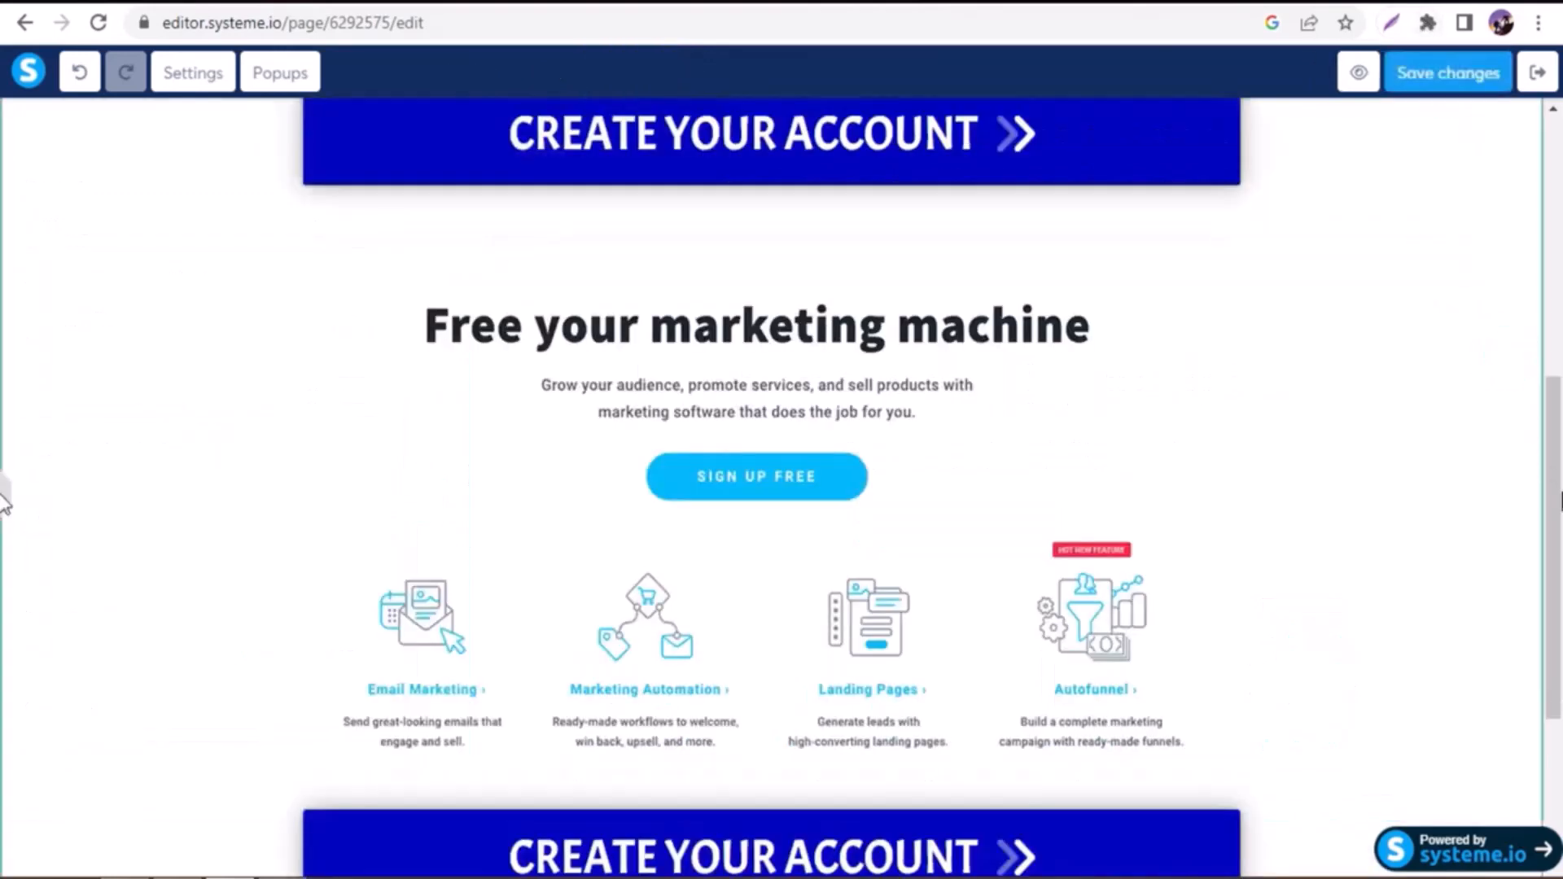
left_click_drag(1554, 494, 1550, 225)
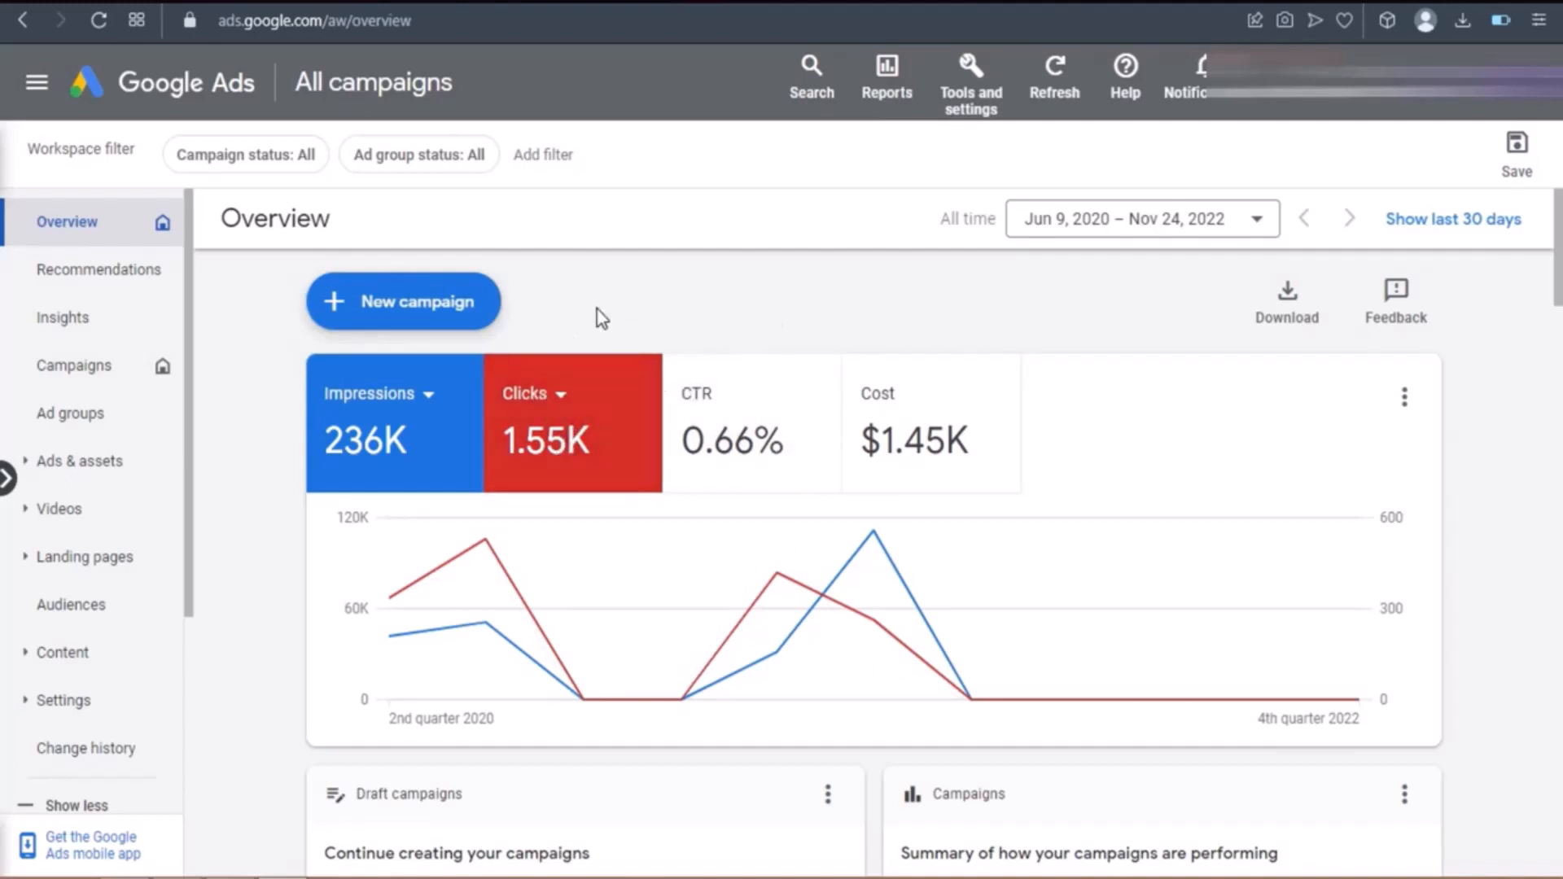
- Switch to Google Ads and start a new campaign with the Website traffic objective
left_click(376, 314)
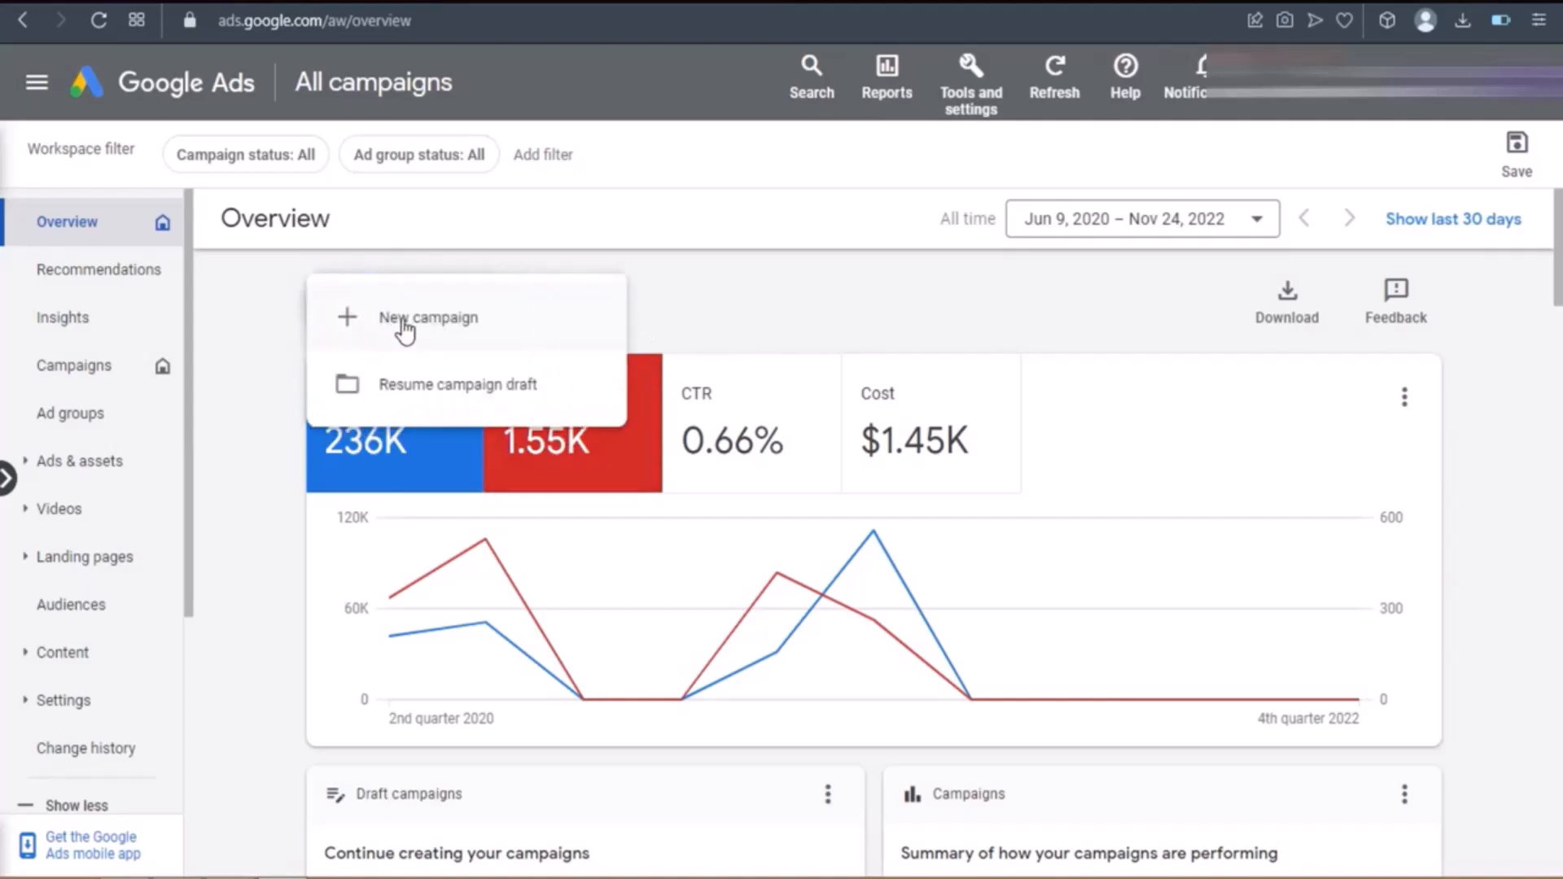
left_click(407, 319)
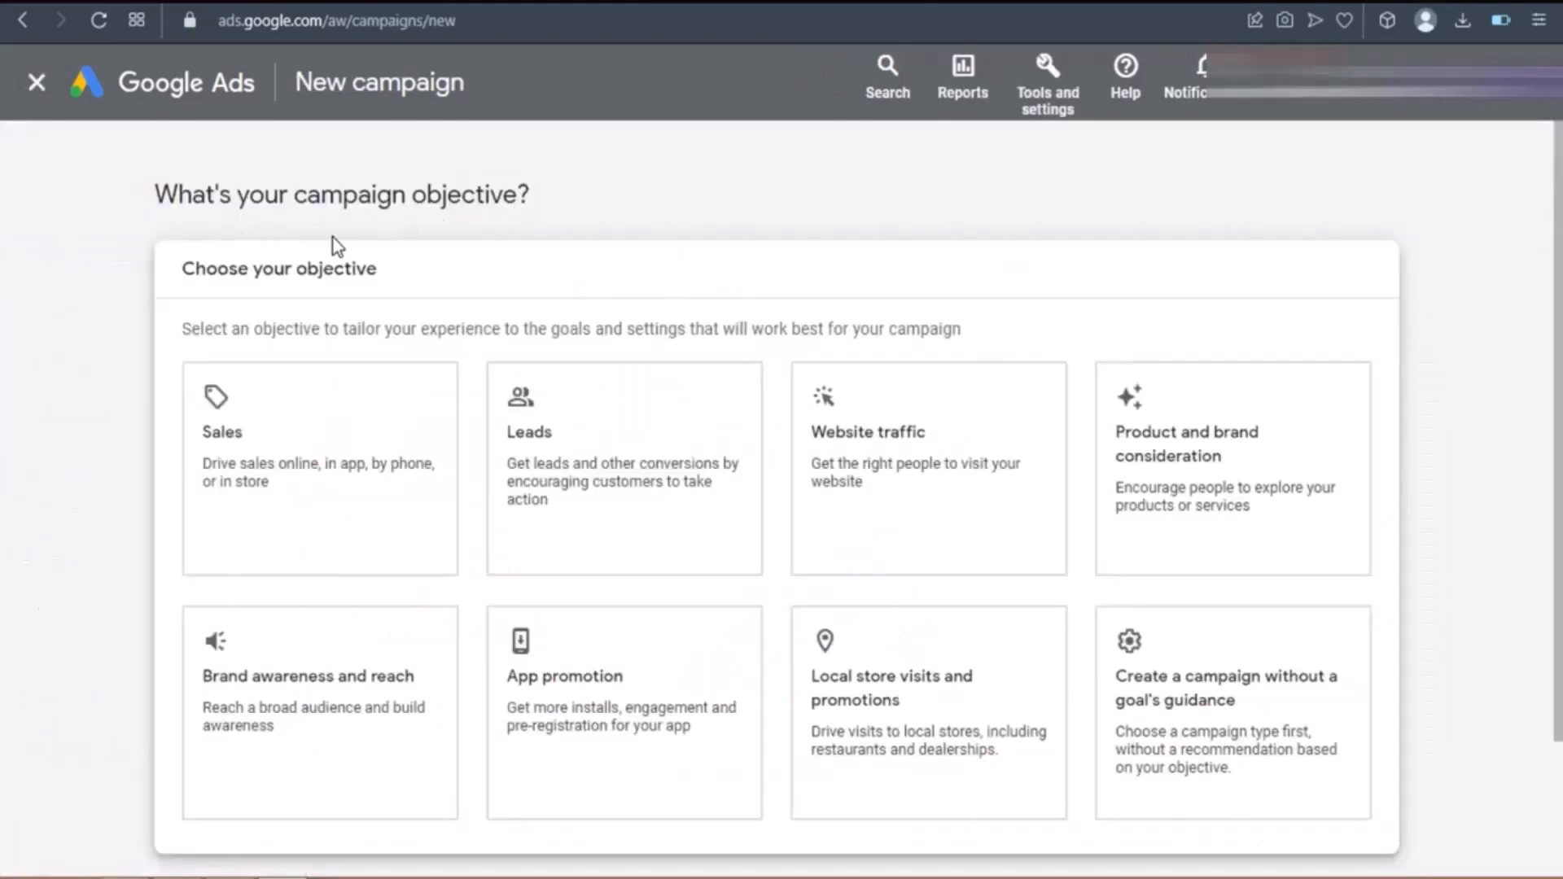
scroll(1022, 401, "down", 2)
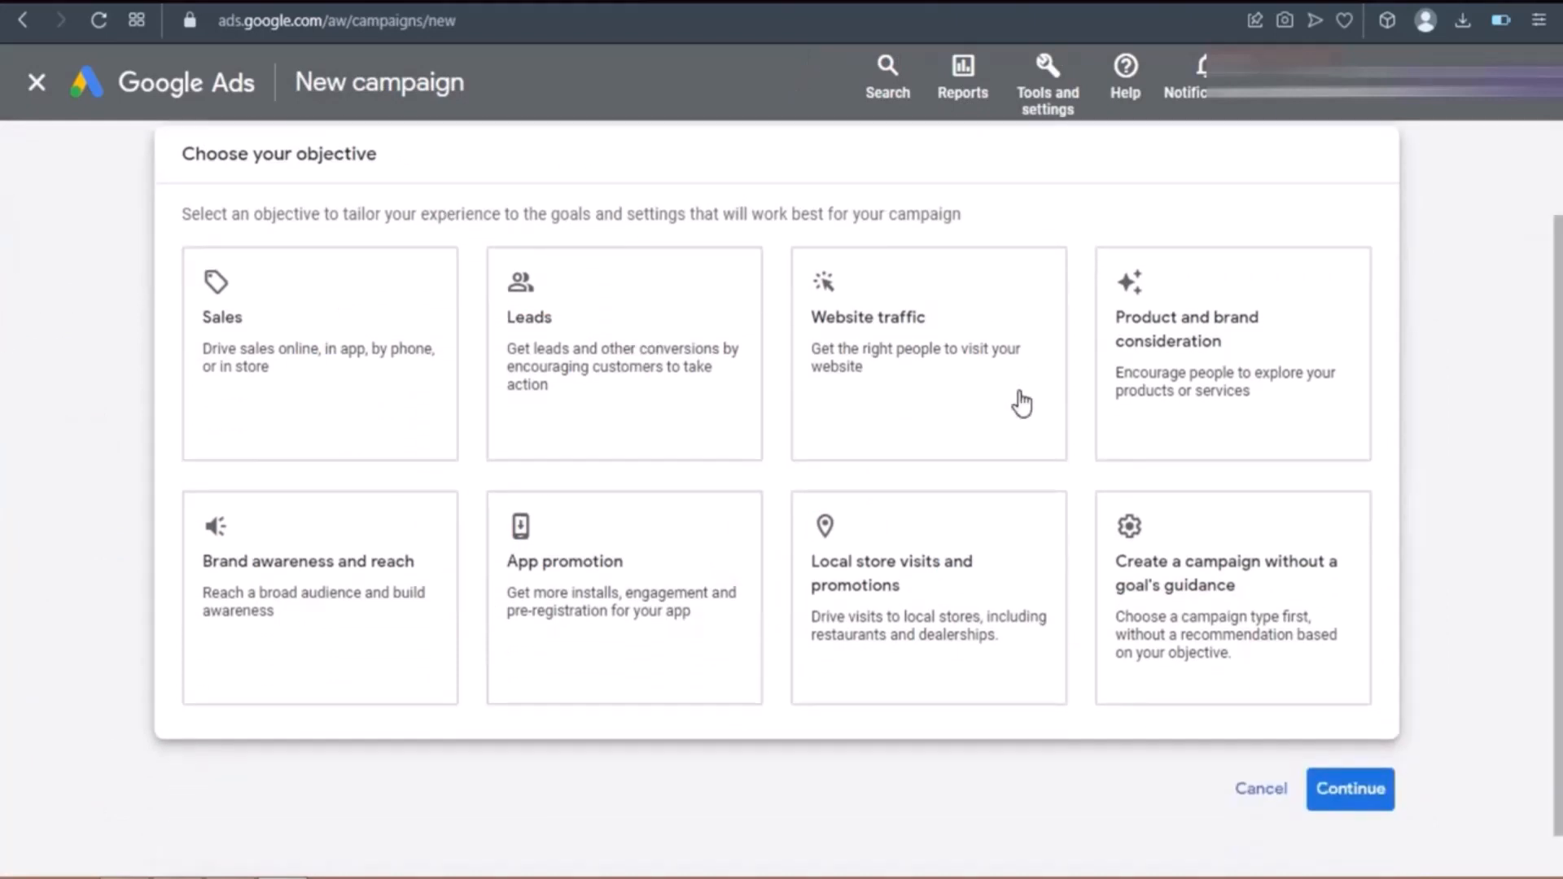
left_click(935, 384)
scroll(944, 391, "down", 3)
scroll(947, 396, "down", 3)
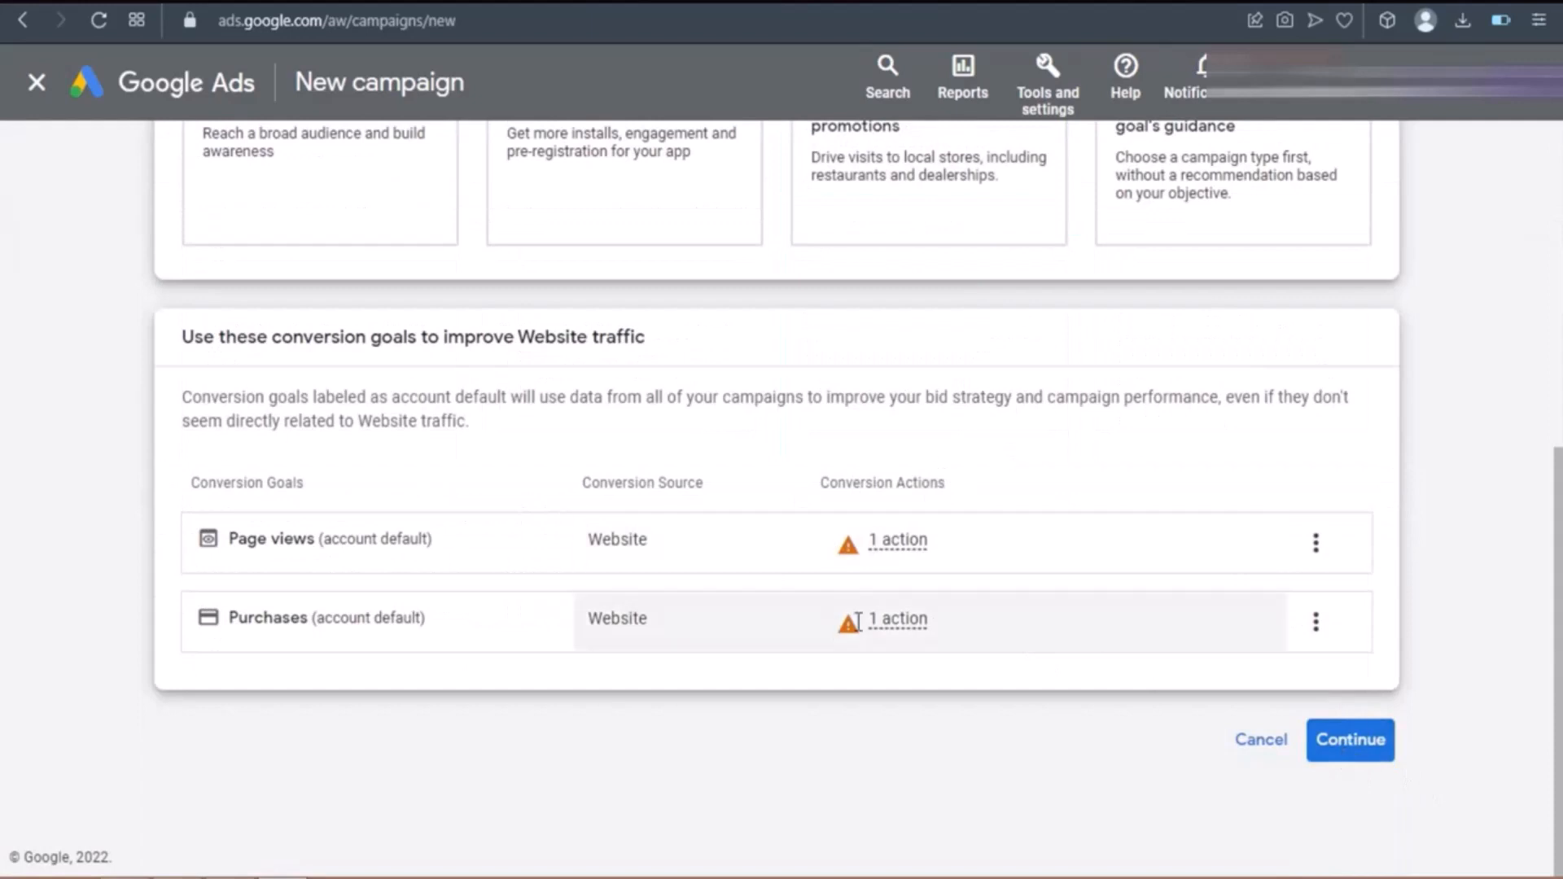
- Check the Page views and Purchases conversion goals and accept them for the campaign
mouse_move(849, 625)
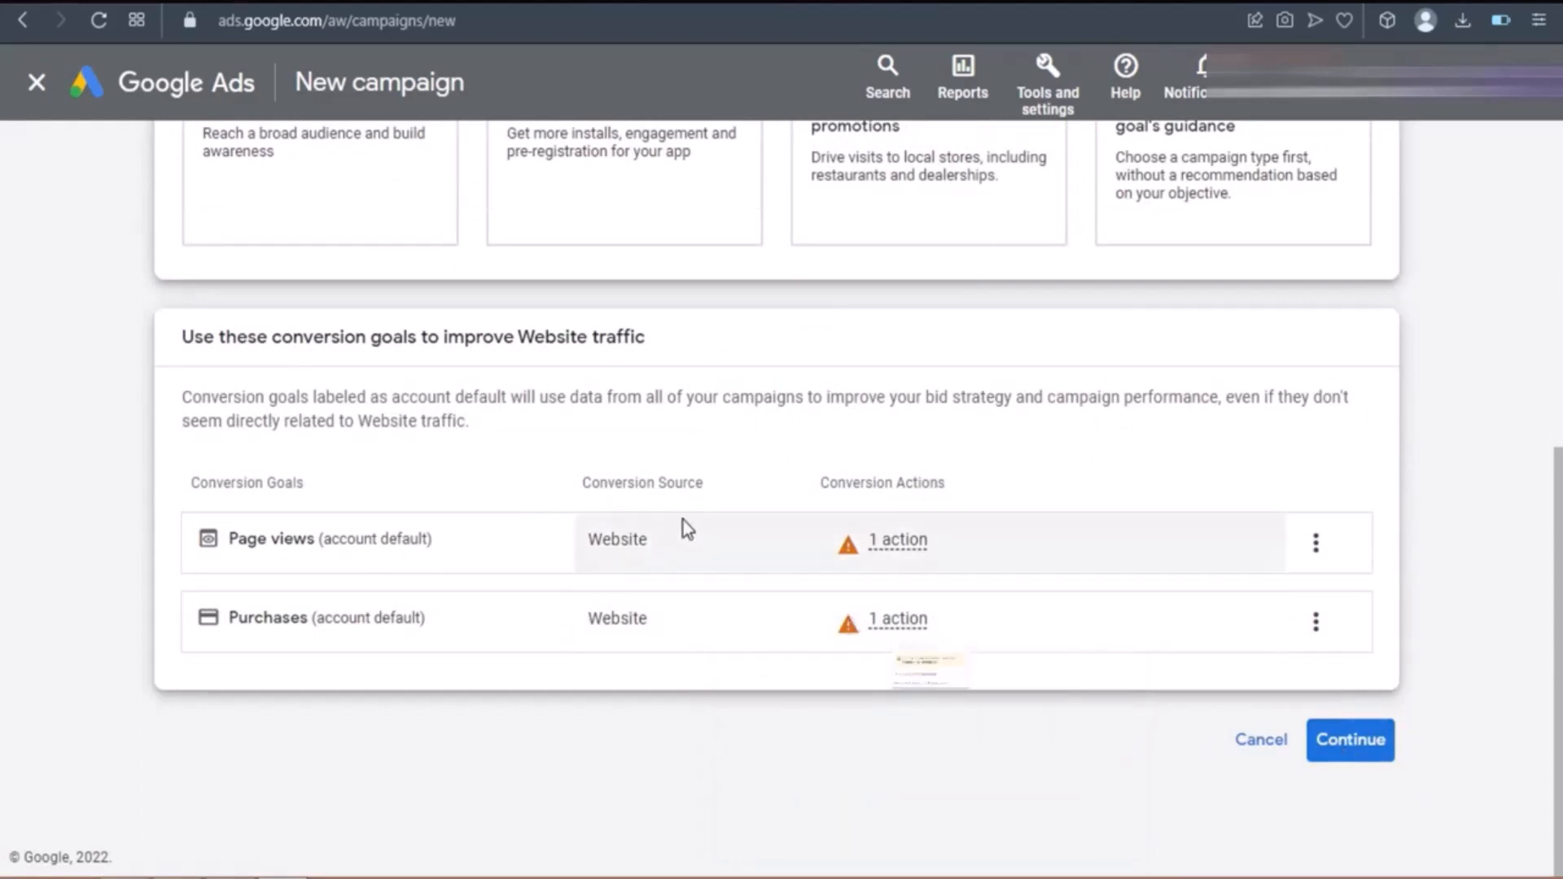
mouse_move(682, 521)
mouse_move(769, 582)
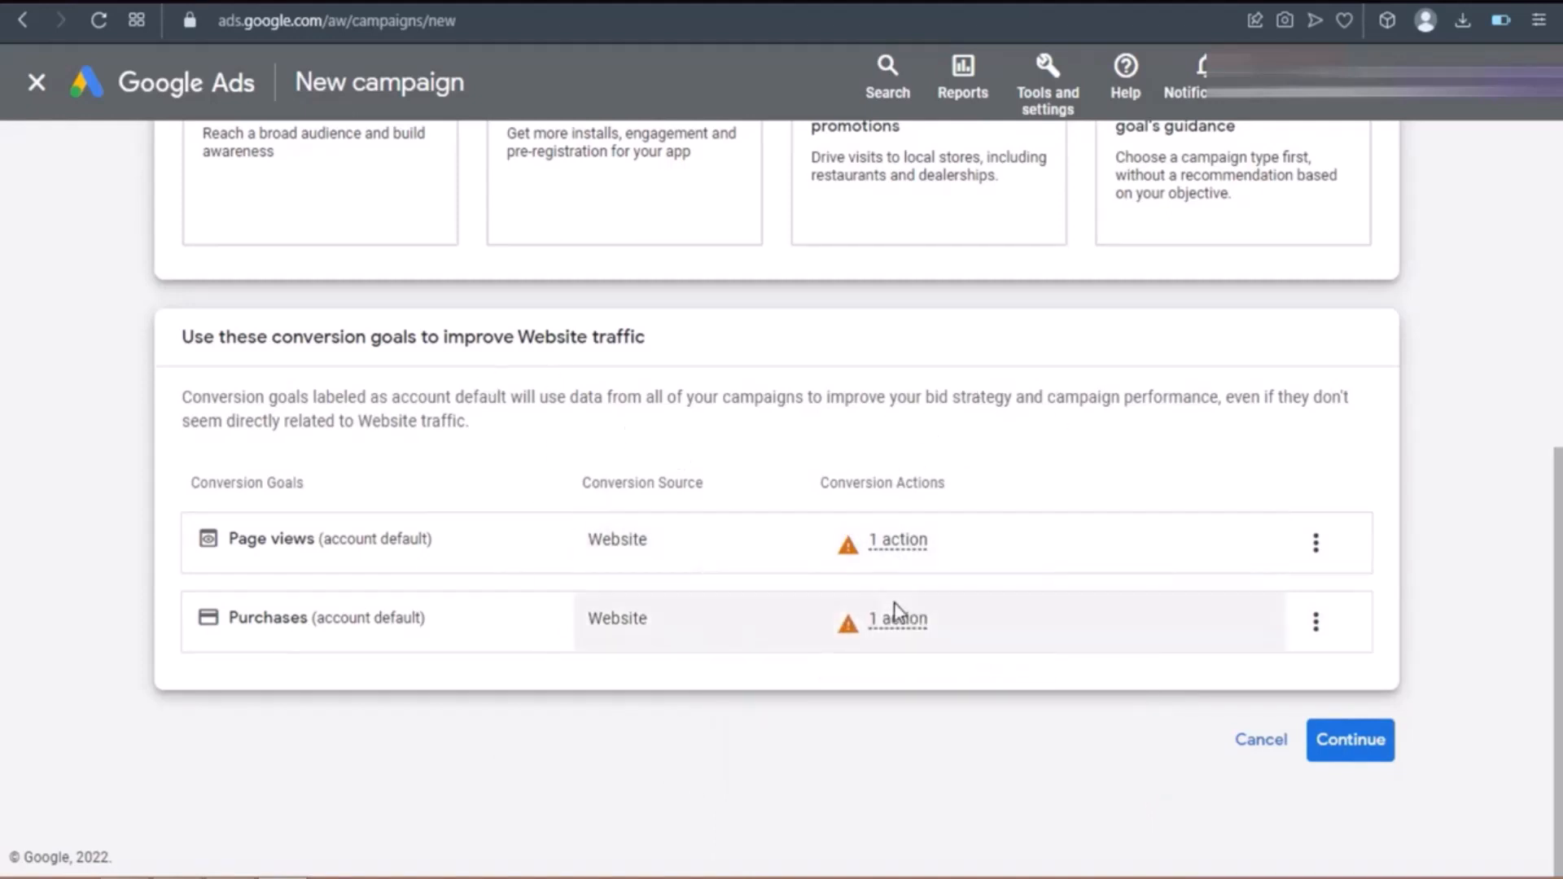
mouse_move(895, 604)
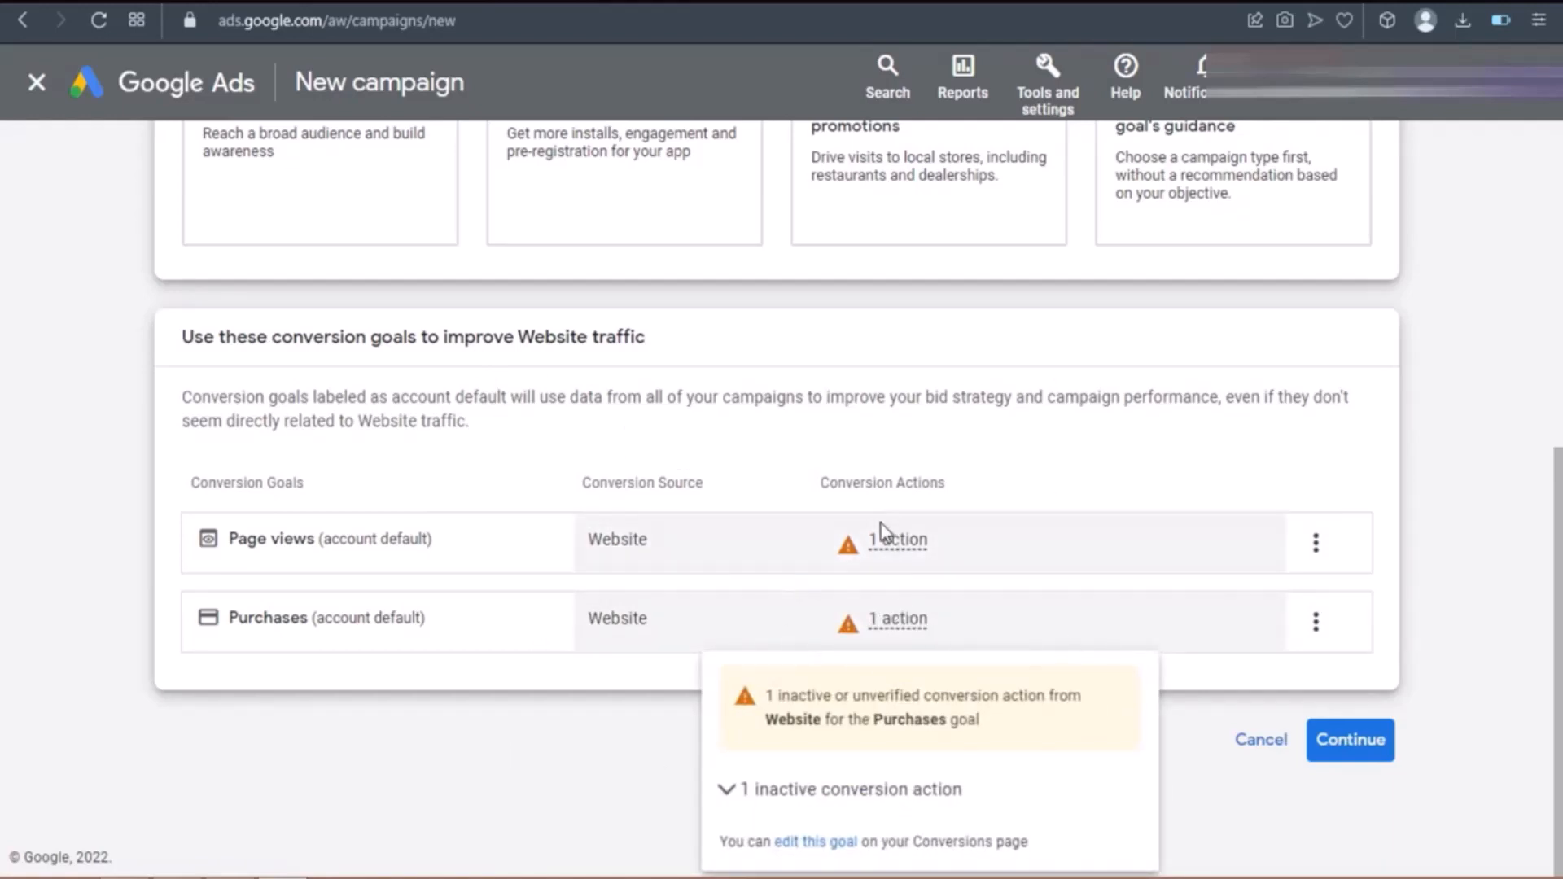
left_click(1349, 742)
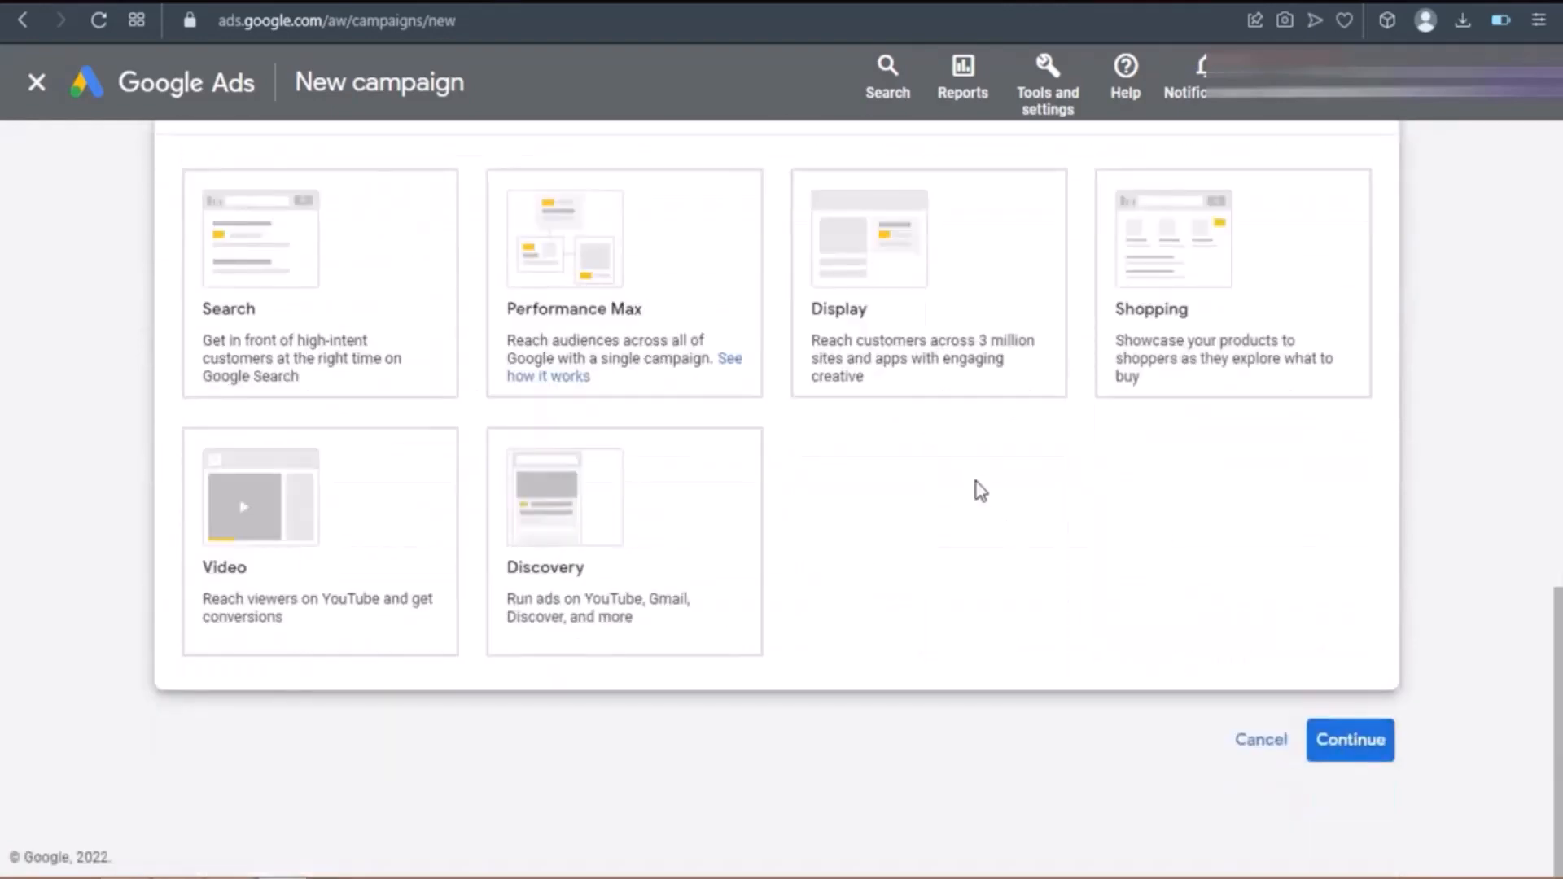
- Choose Display as the campaign type
left_click_drag(1556, 643, 1557, 613)
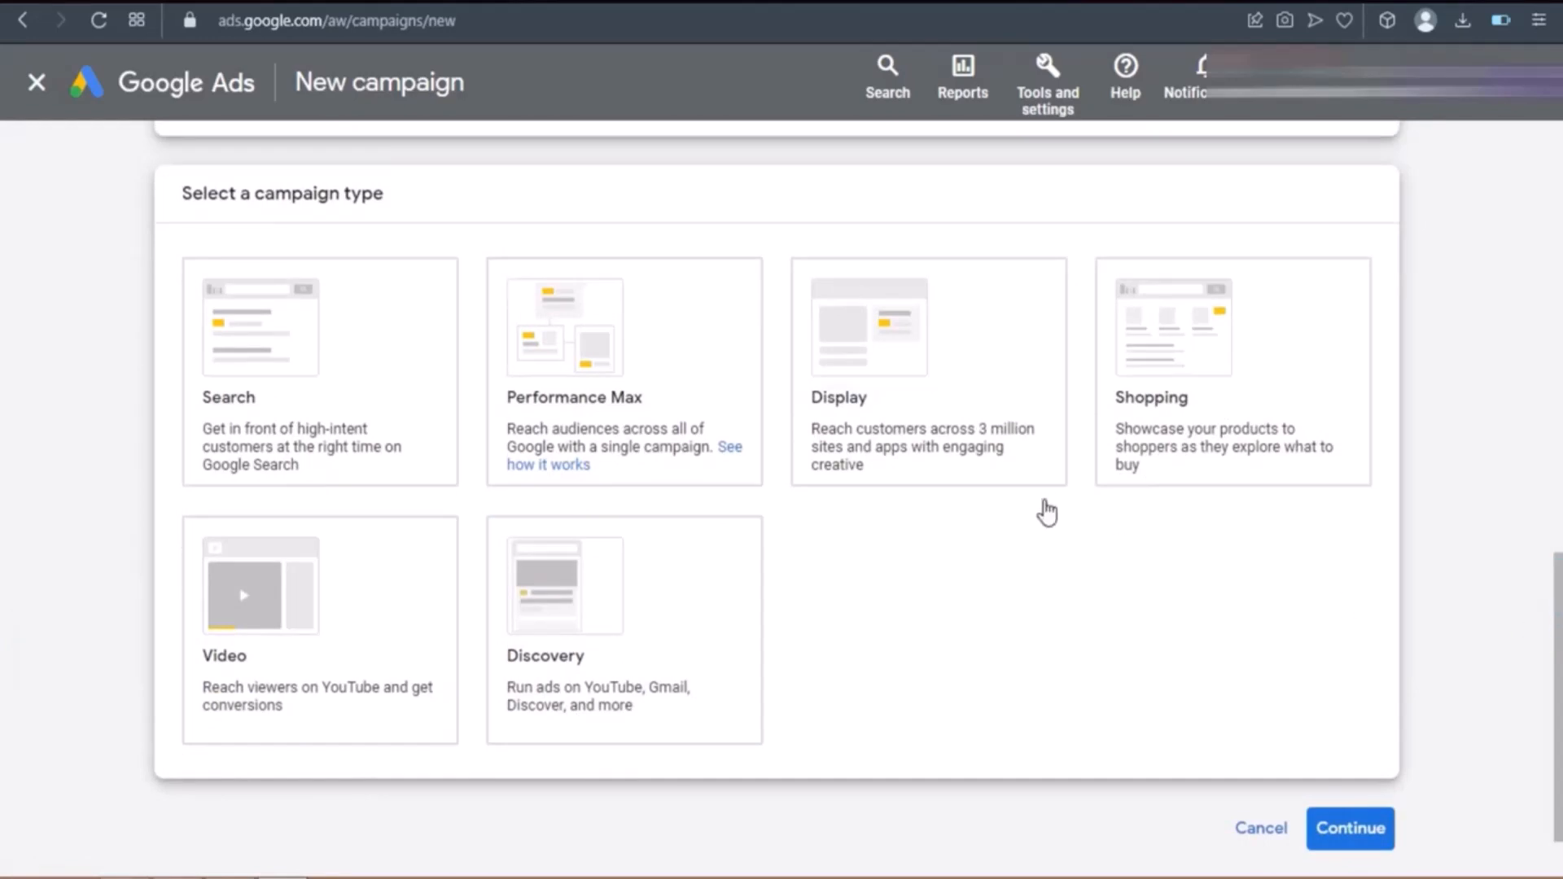
left_click(544, 448)
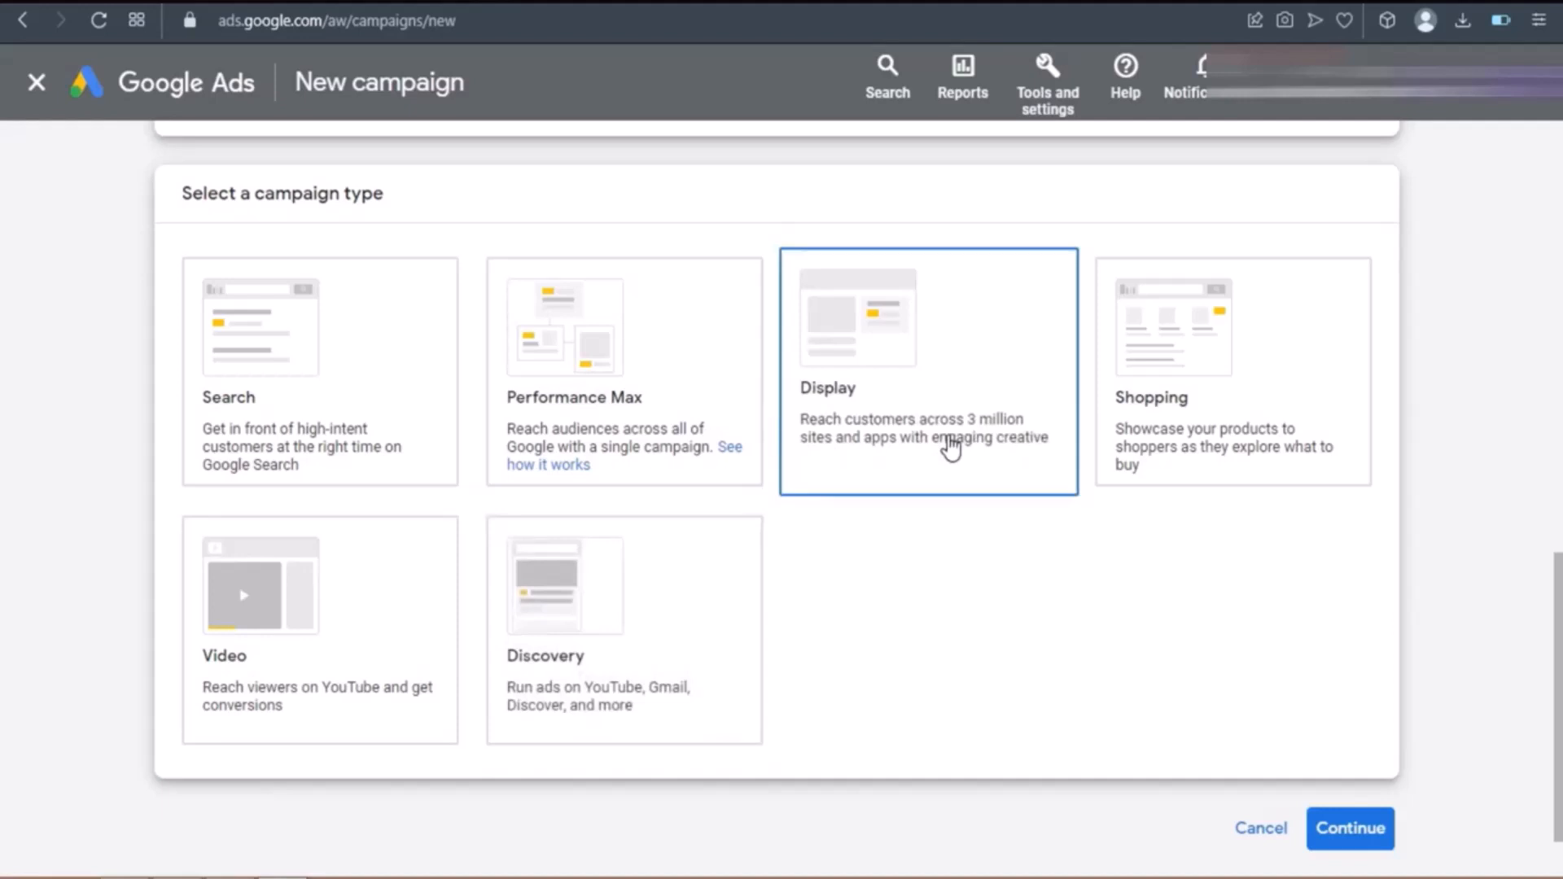
left_click(915, 403)
scroll(868, 569, "down", 5)
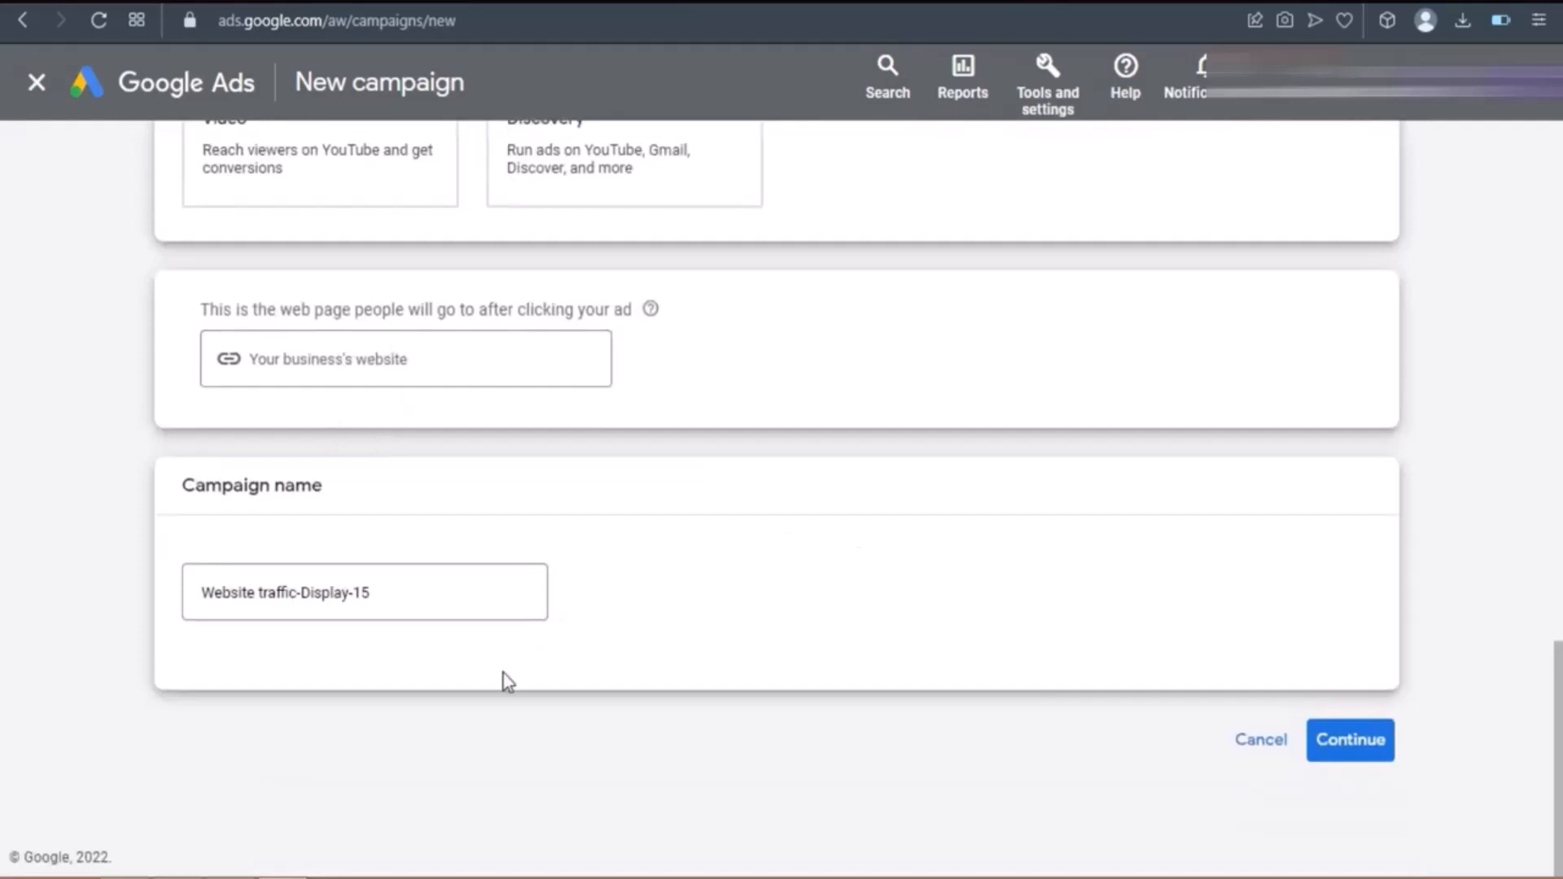
- Name the campaign "Email Market" and continue by starting a new campaign instead of finishing the saved draft
double_click(438, 600)
triple_click(438, 600)
type("Email Market")
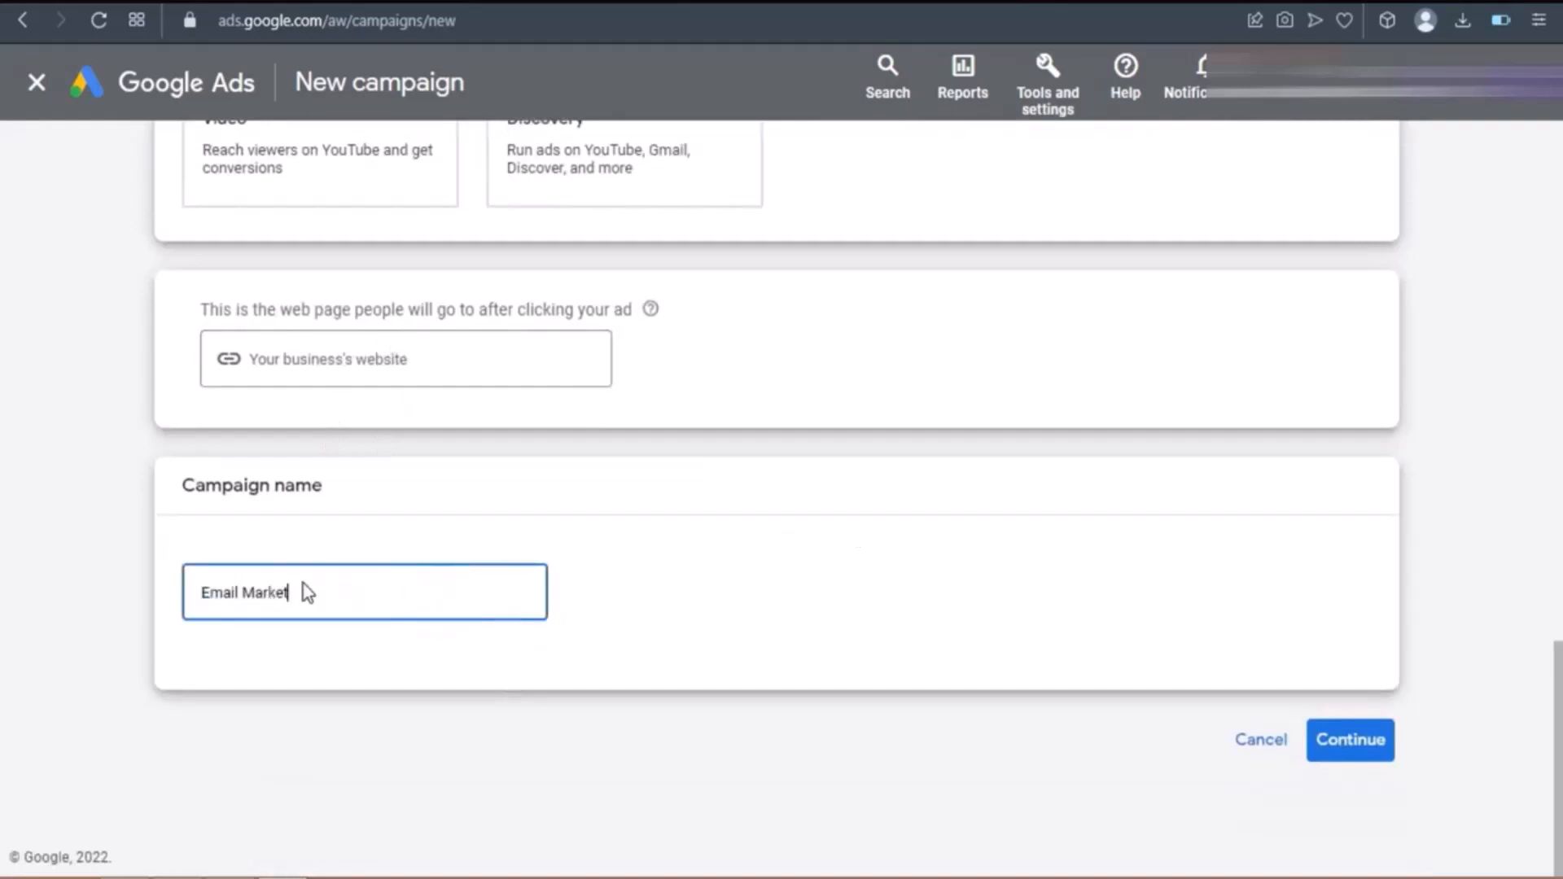
left_click(686, 622)
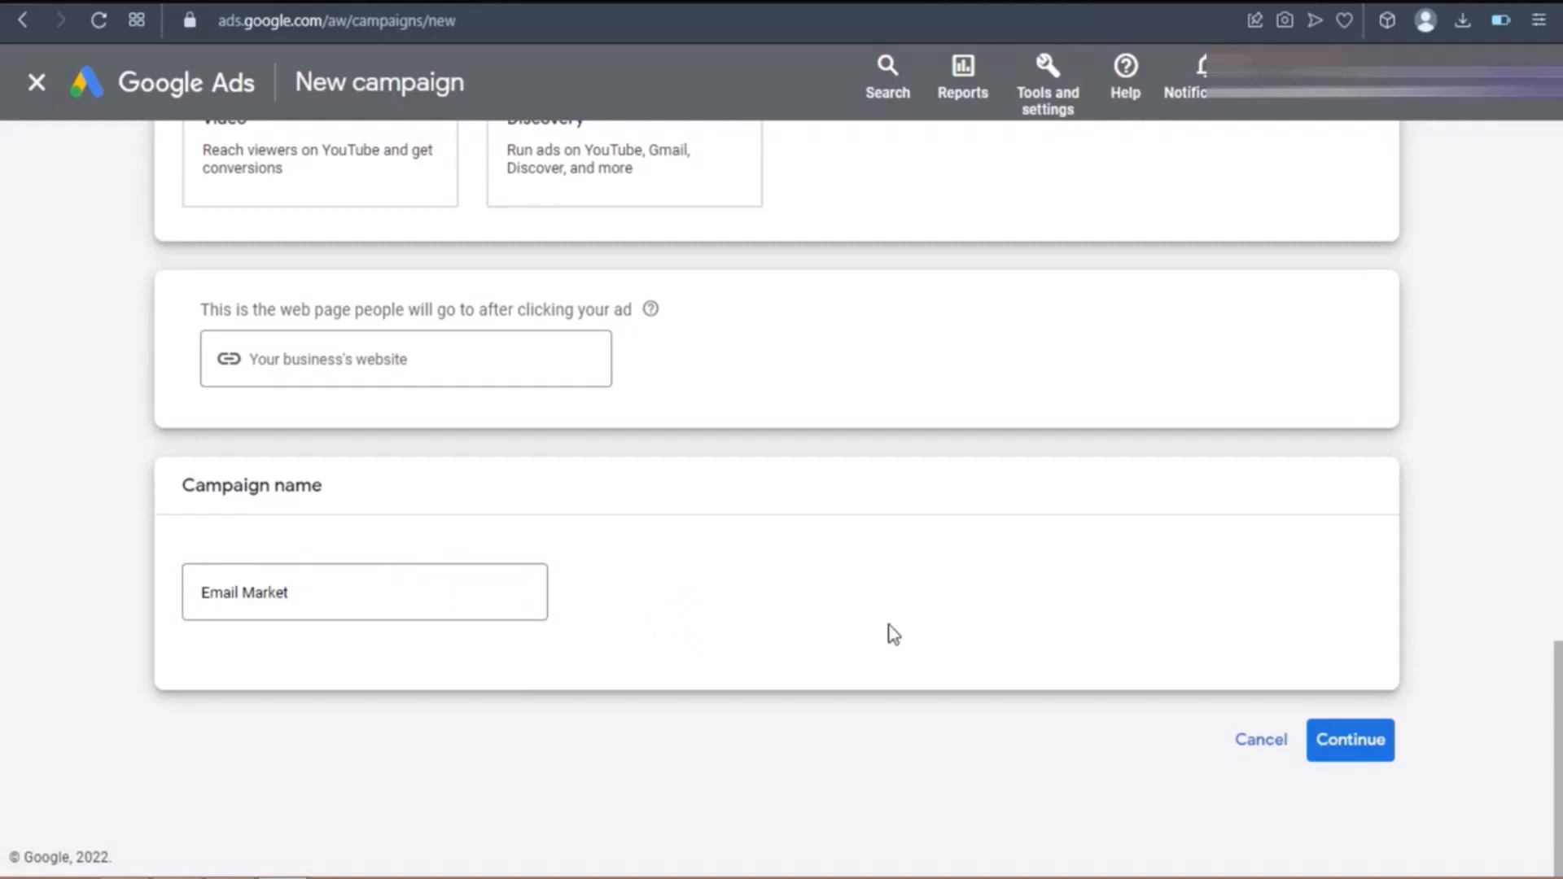
left_click(1362, 741)
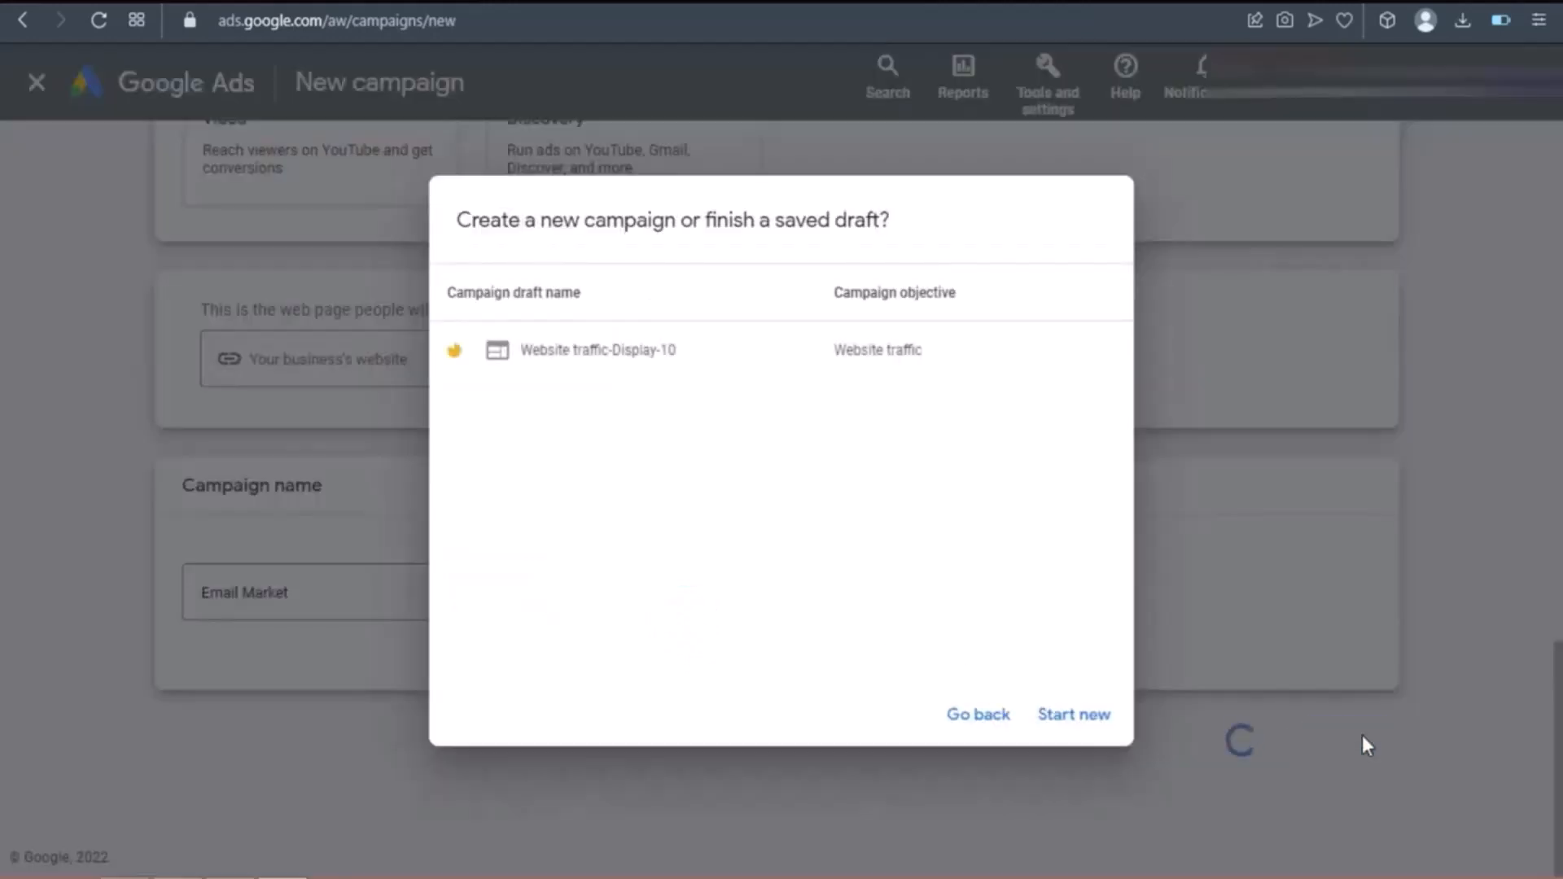
left_click(1101, 720)
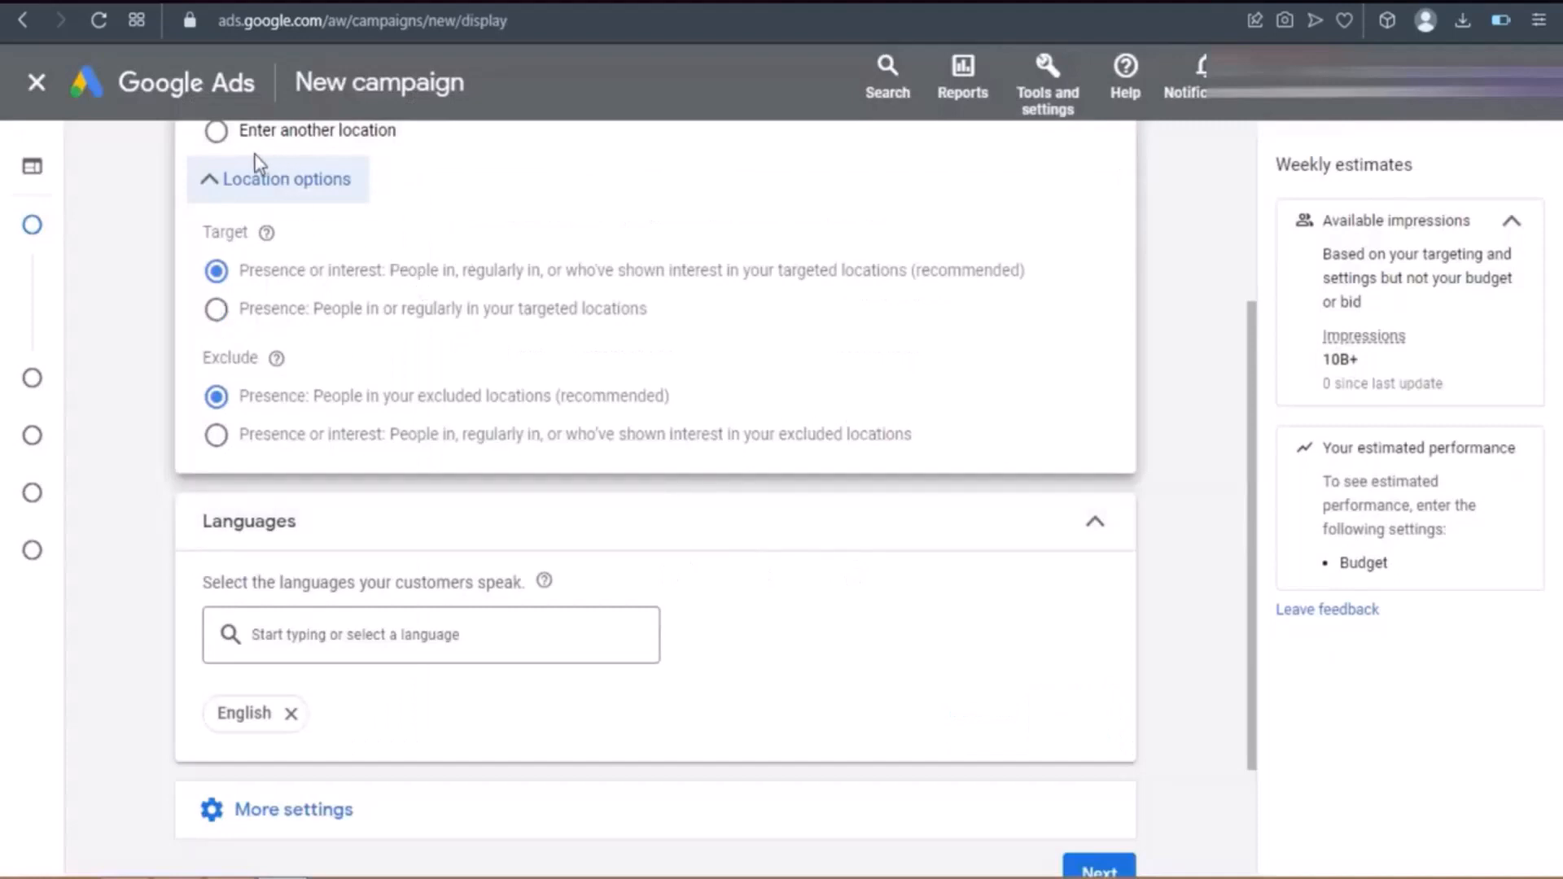
- Switch the campaign's locations to custom entries and target the United States, United Kingdom and United Arab Emirates
left_click(217, 132)
left_click(332, 206)
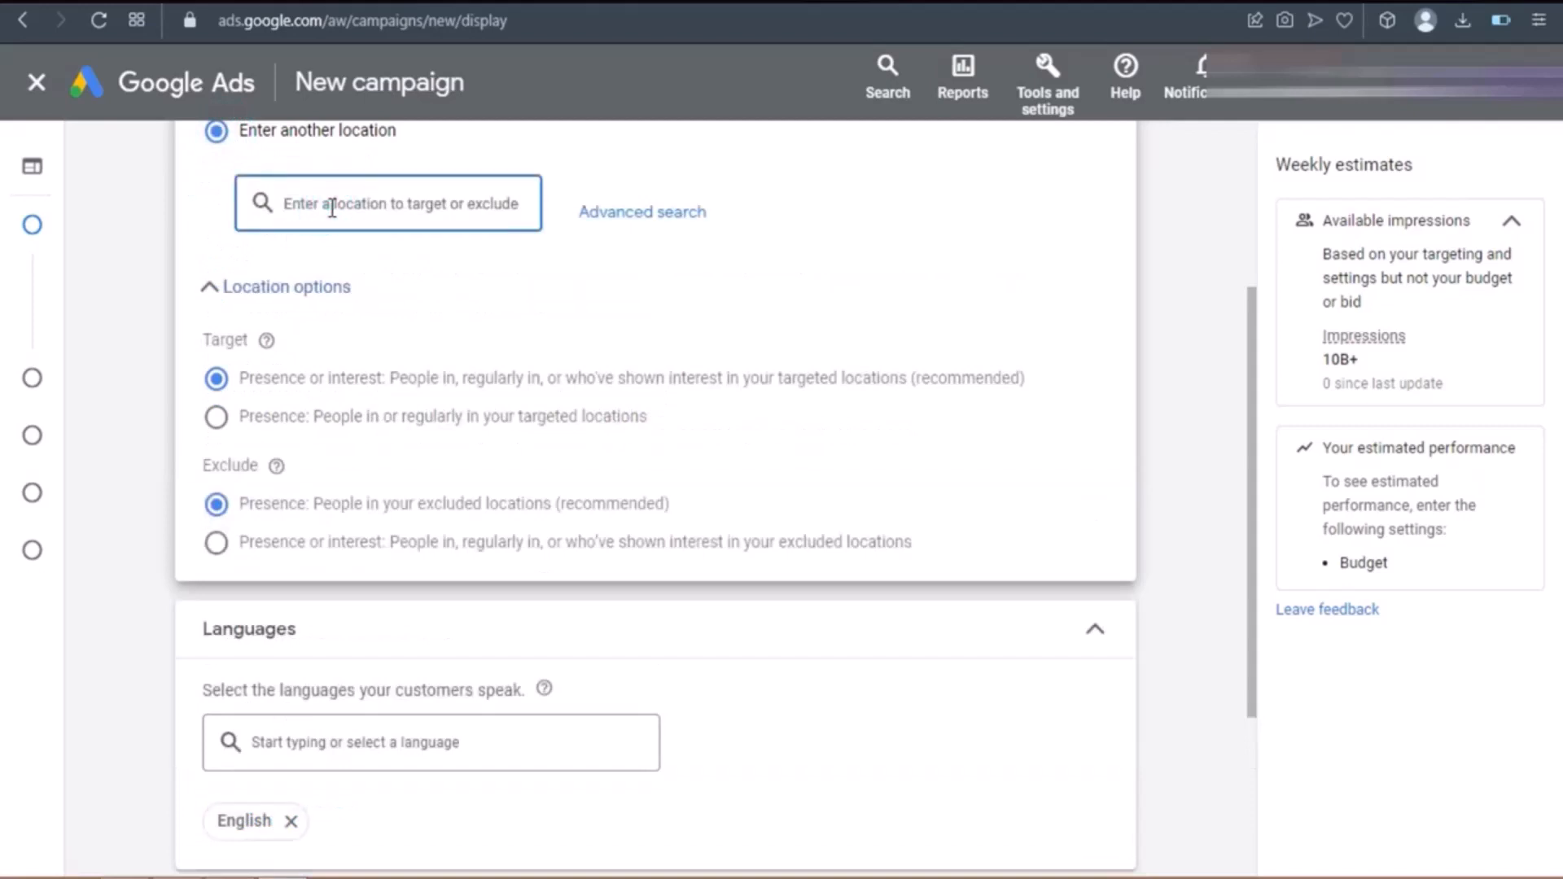
type("united")
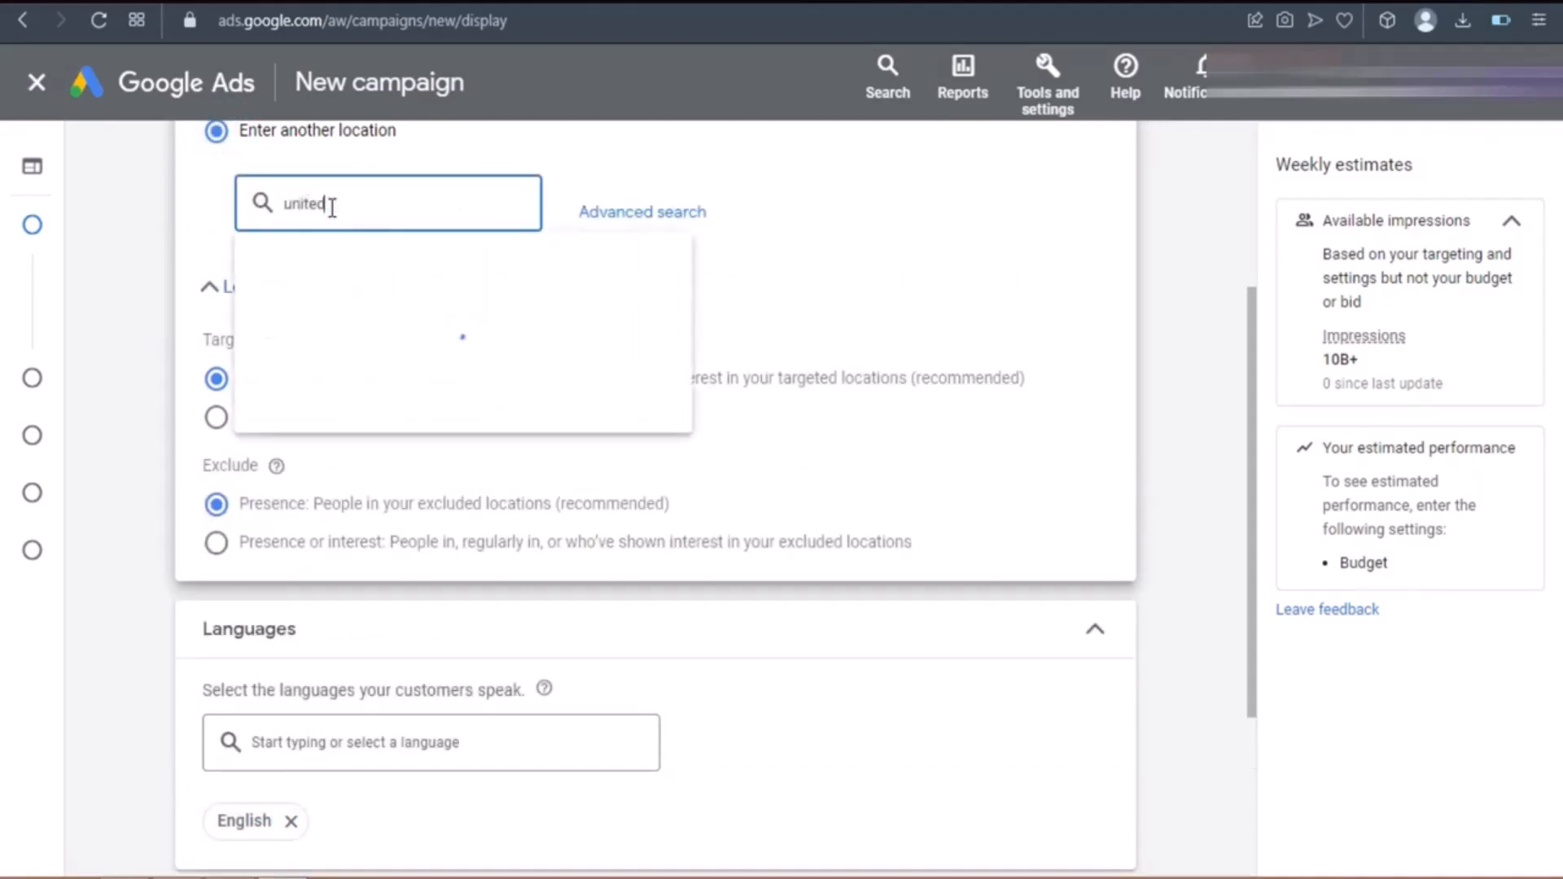
left_click(772, 293)
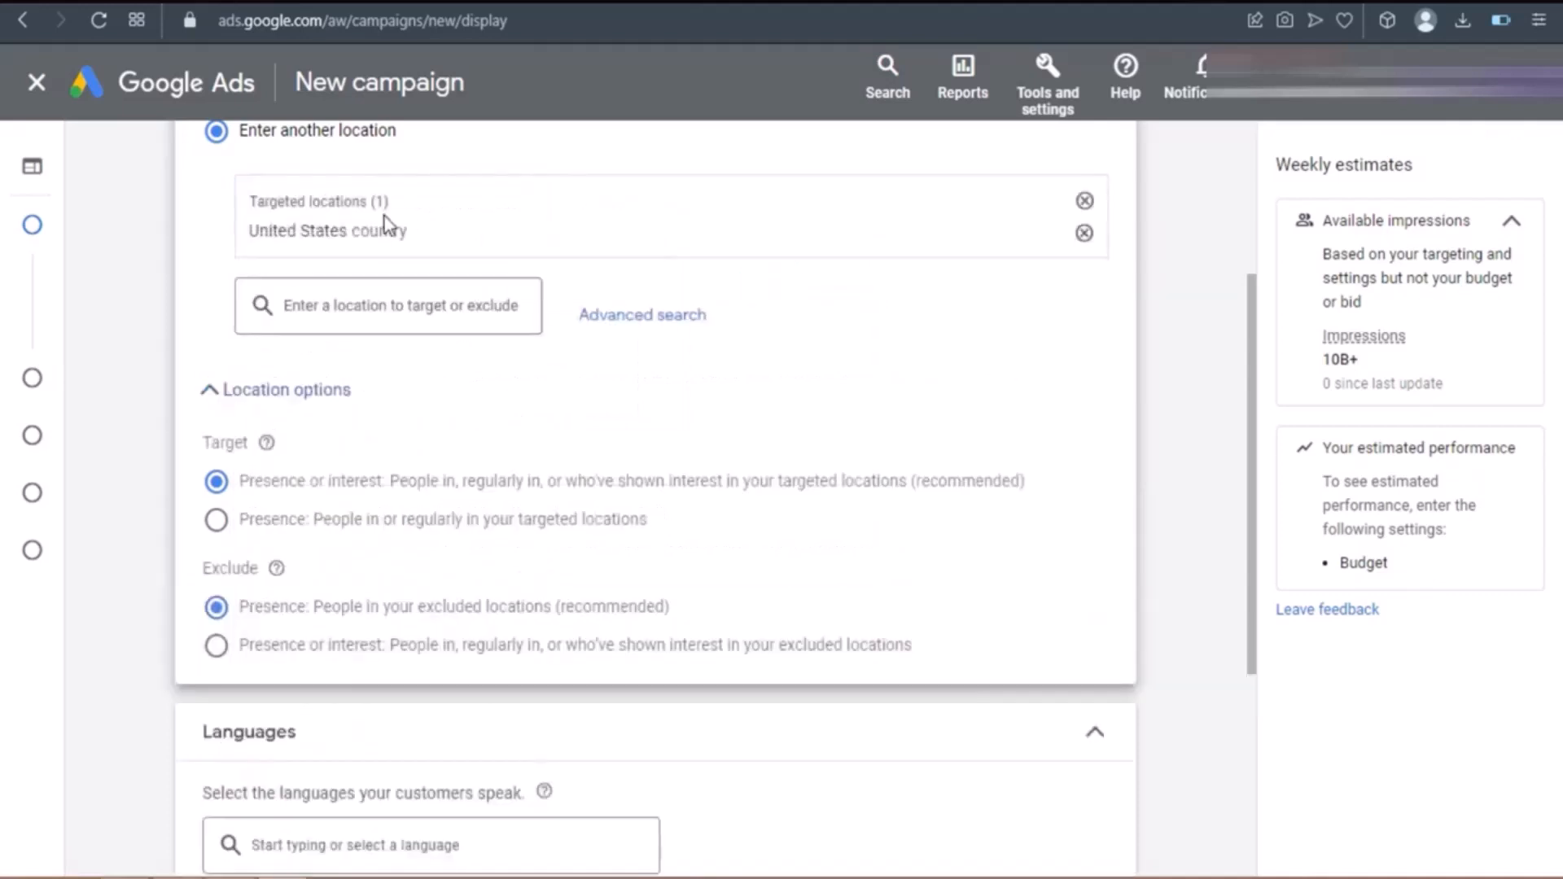
left_click(351, 308)
type("united")
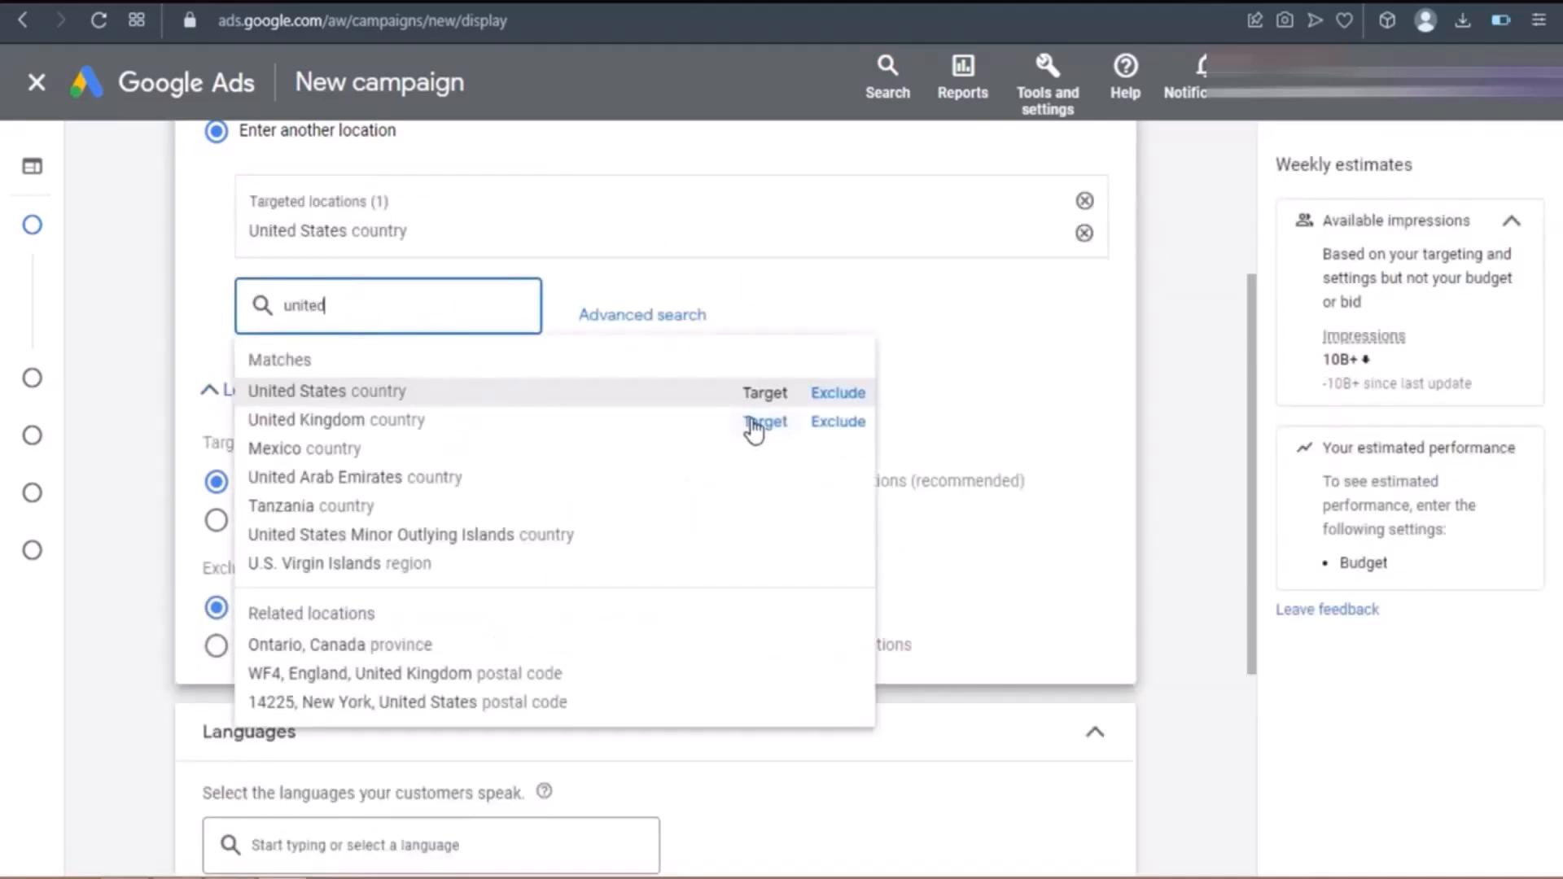
left_click(382, 330)
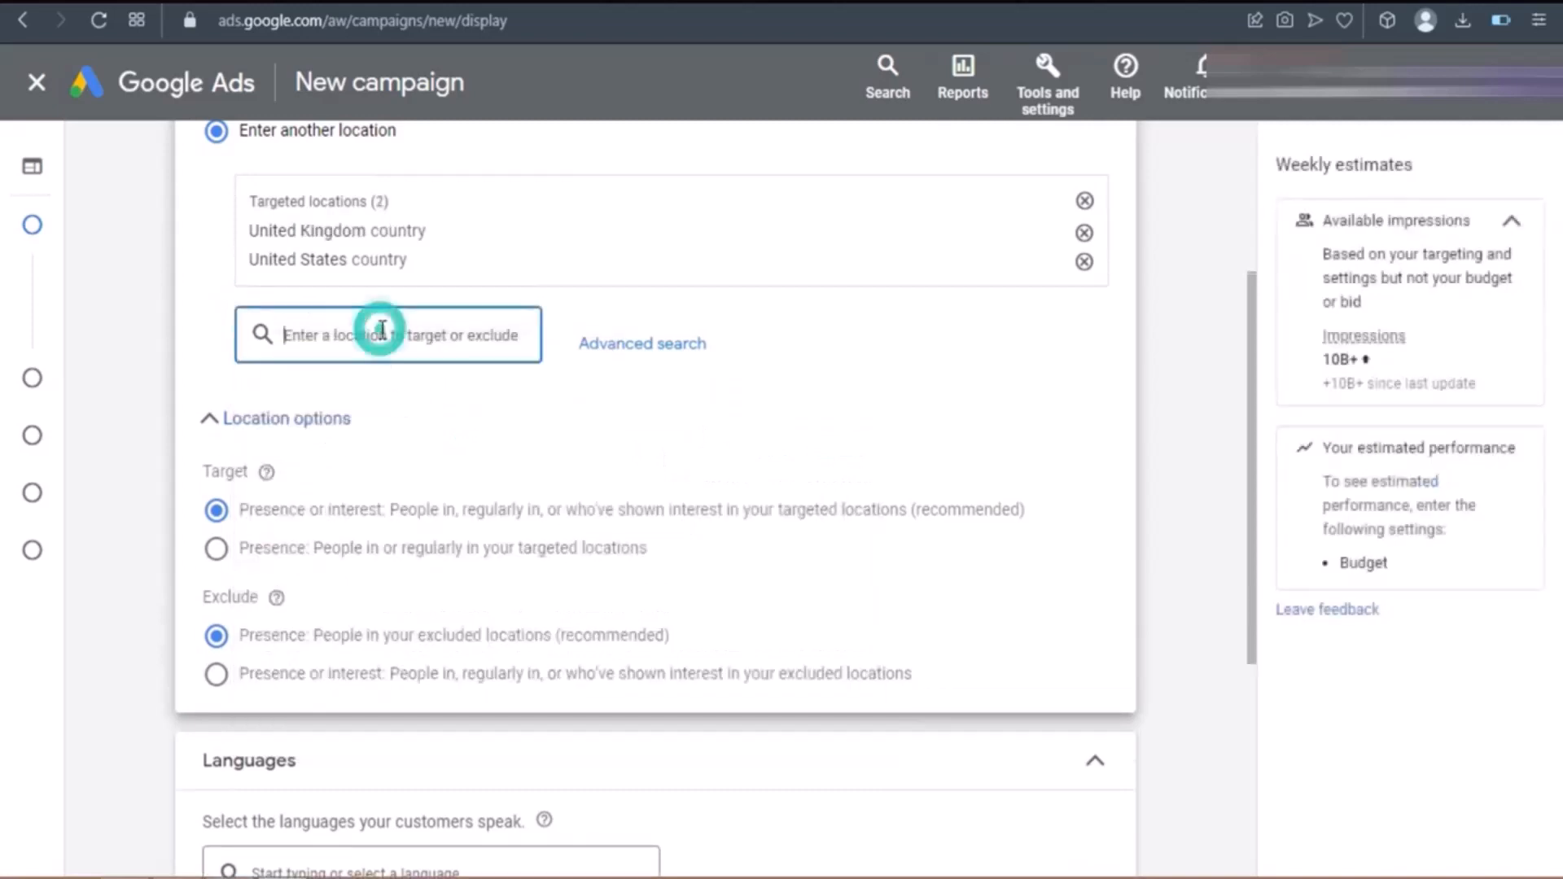
type("united")
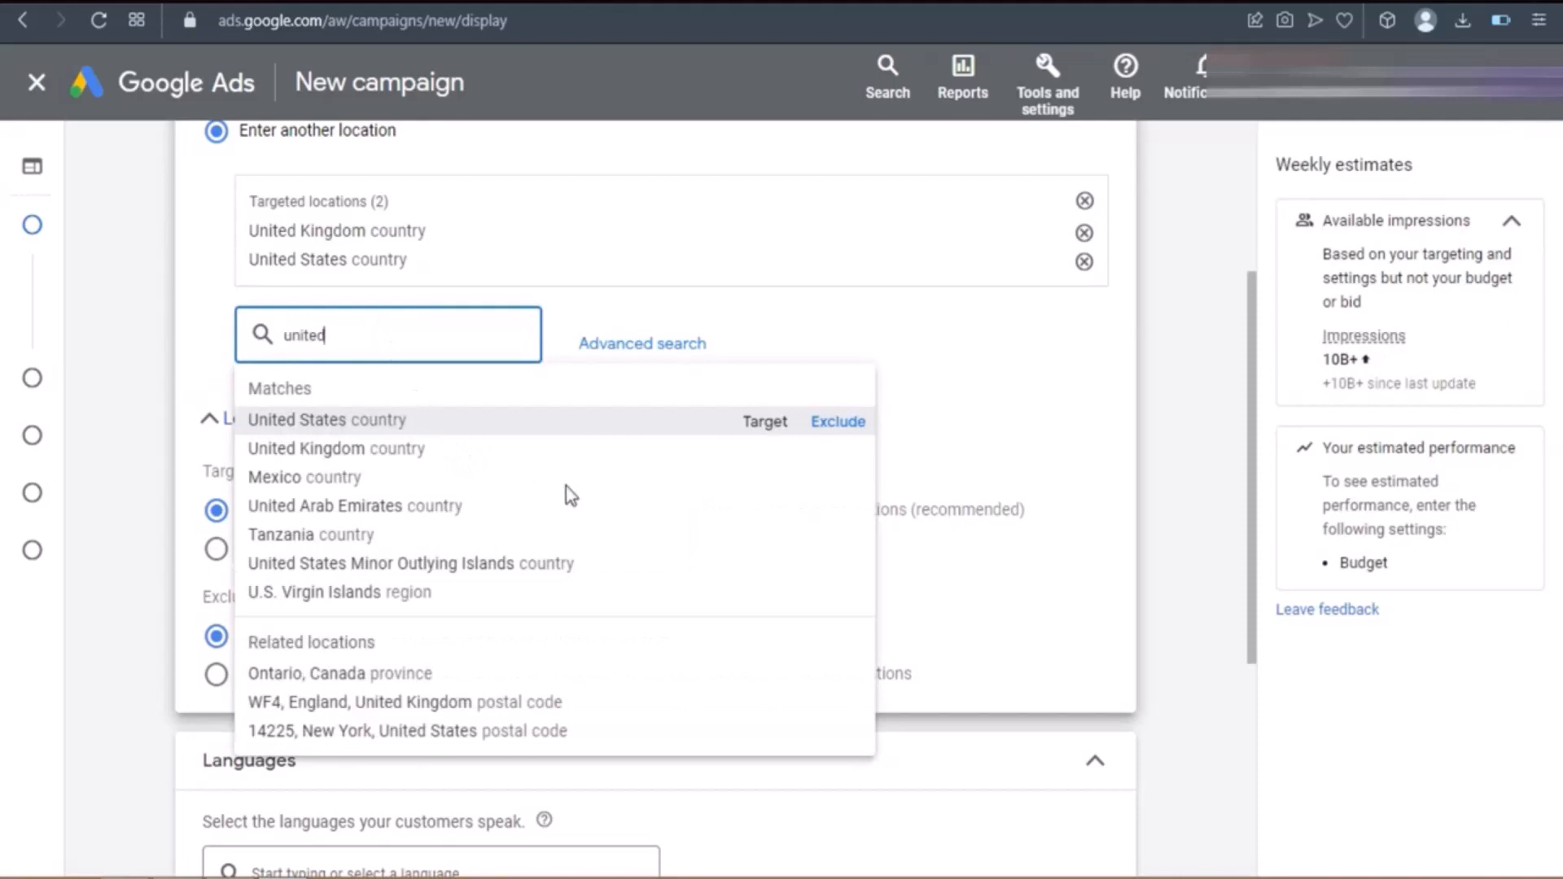
left_click(764, 505)
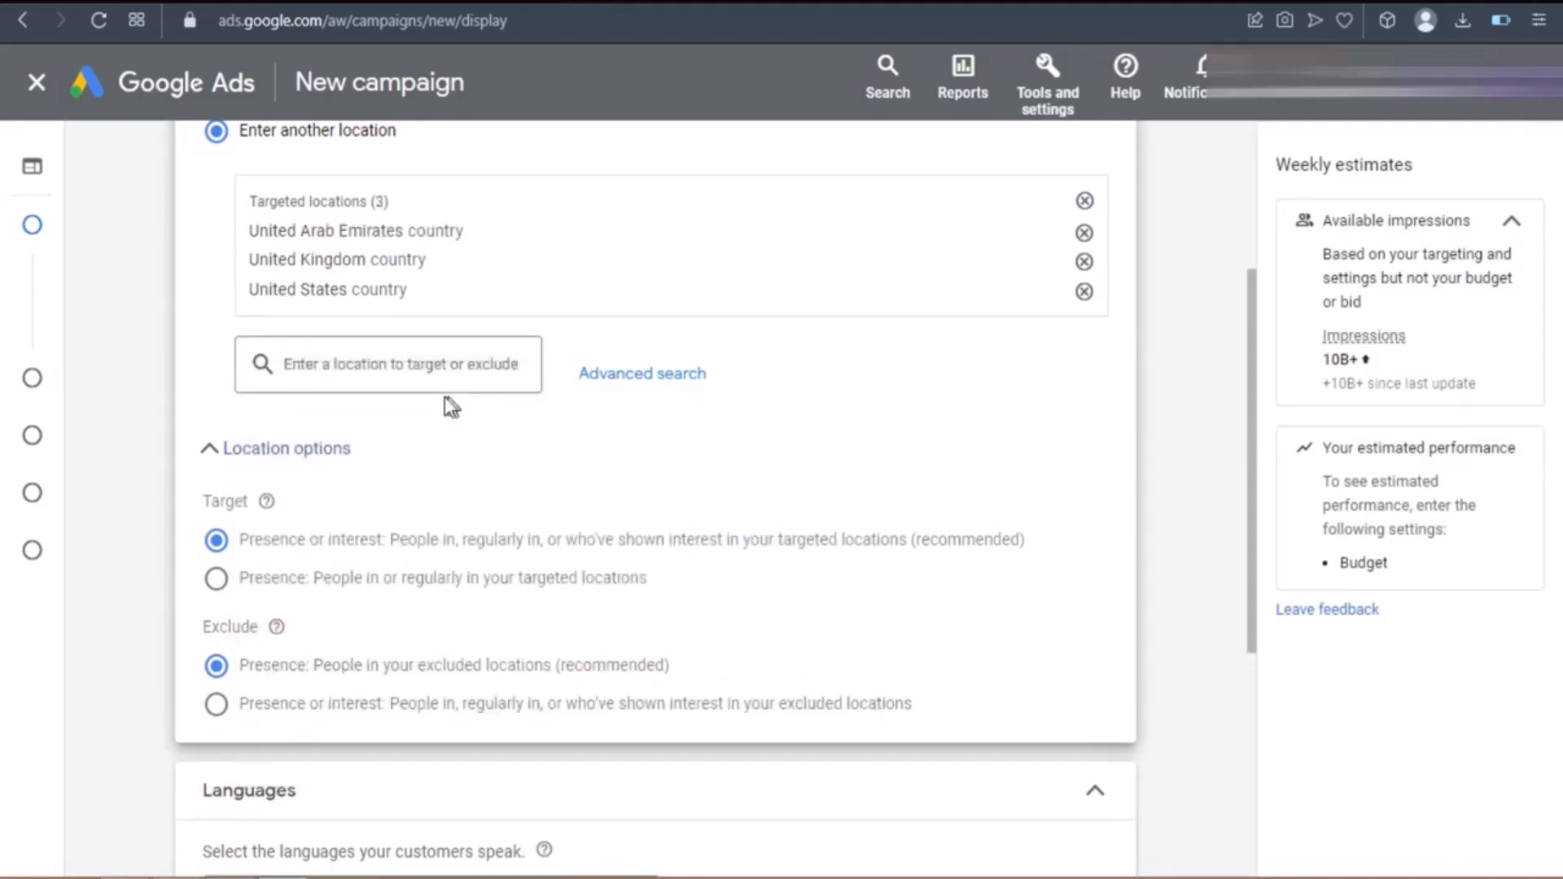
- Add the country Canada to the campaign's targeted locations
left_click(400, 359)
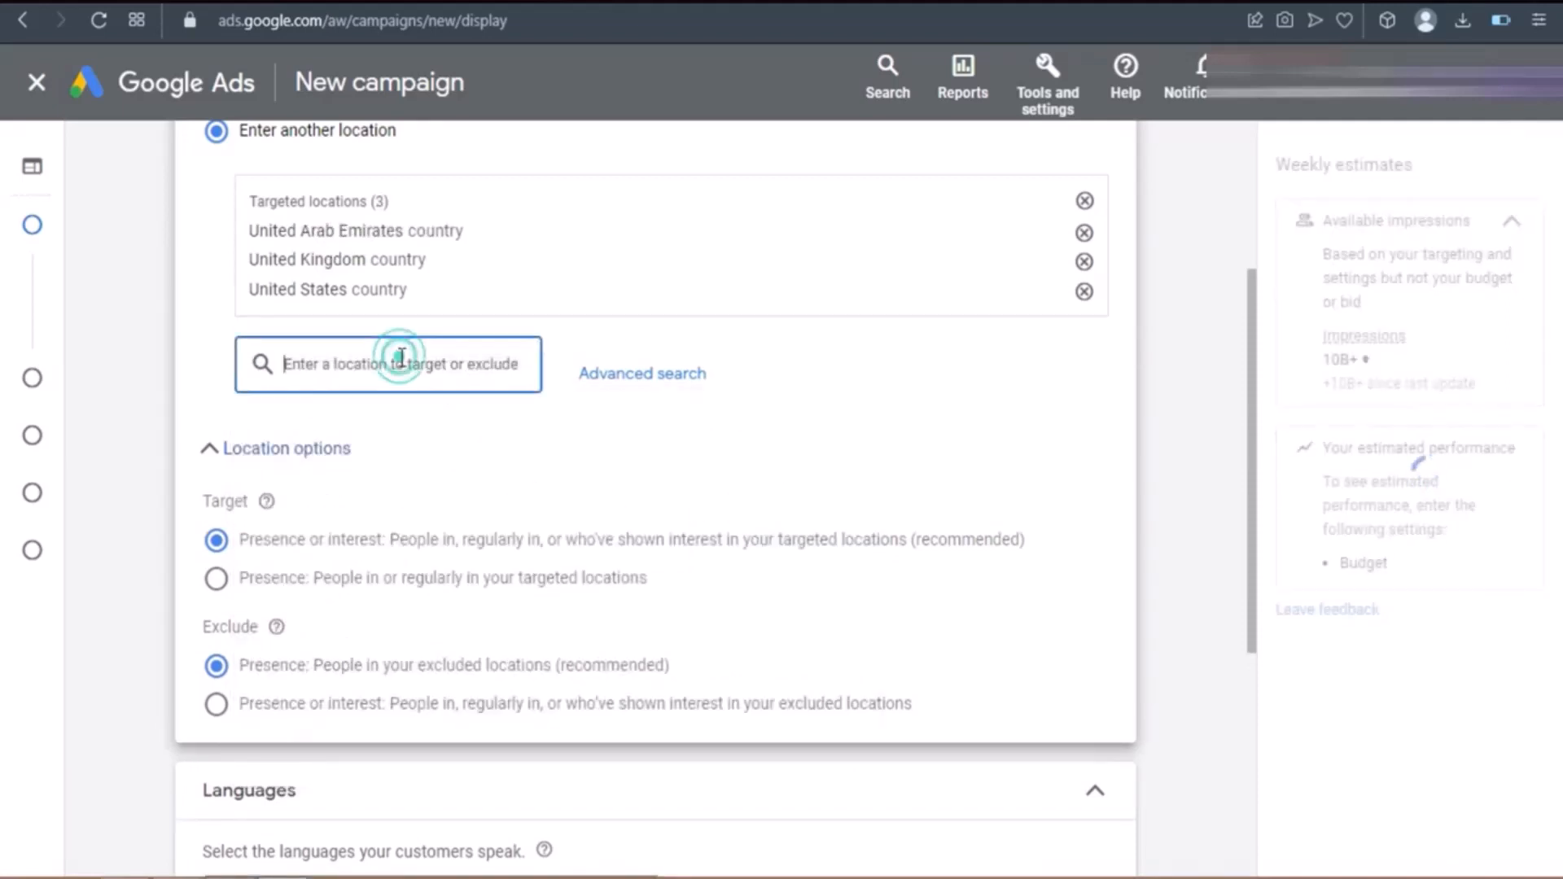
type("canda")
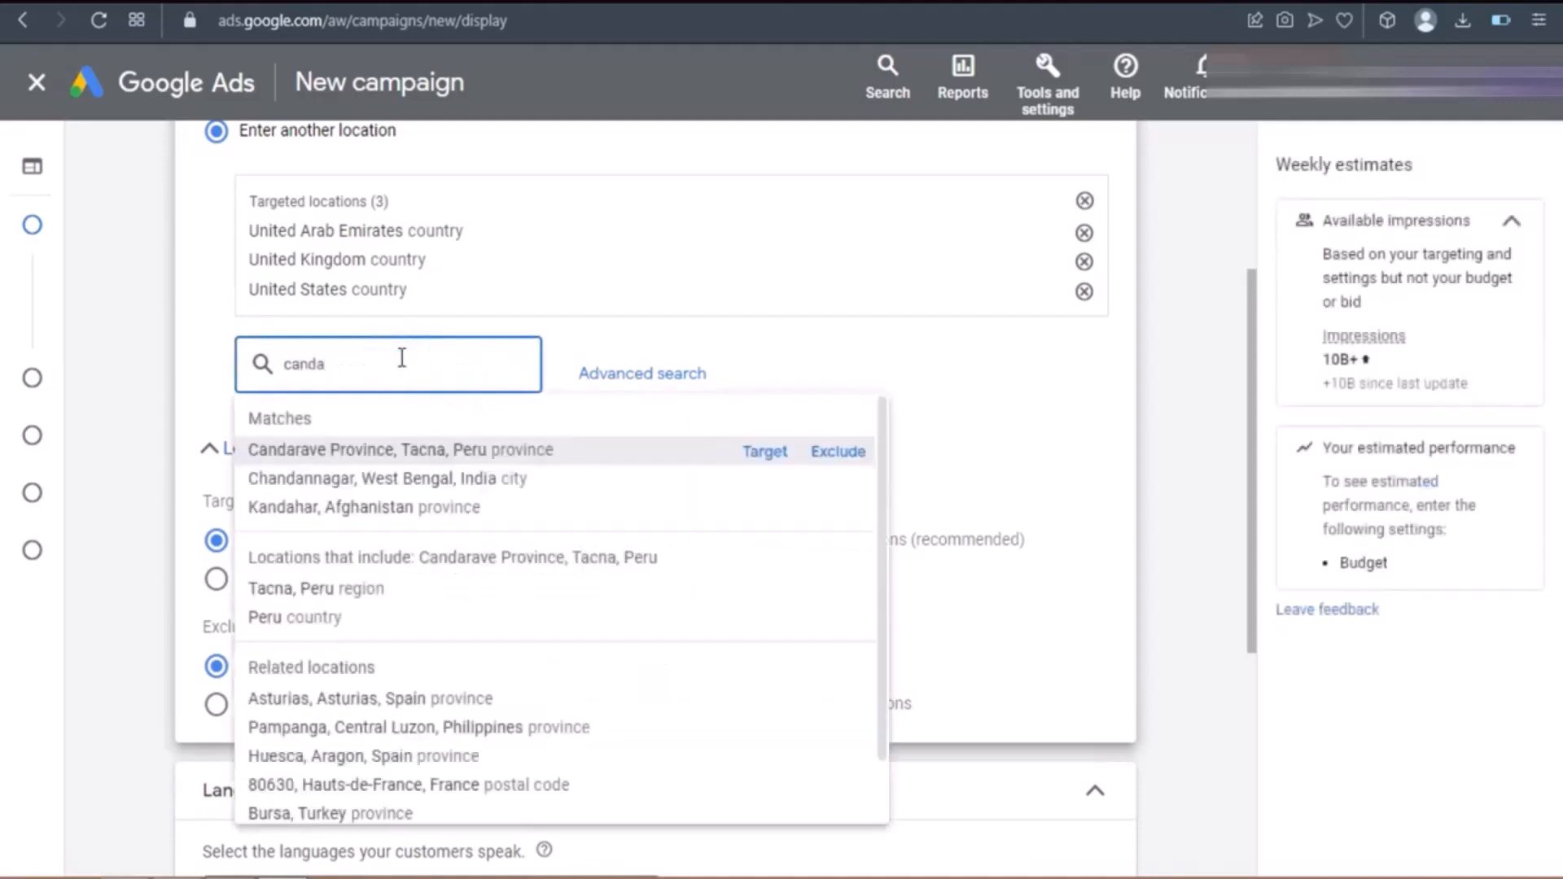
key("BackSpace")
key("BackSpace")
type("a")
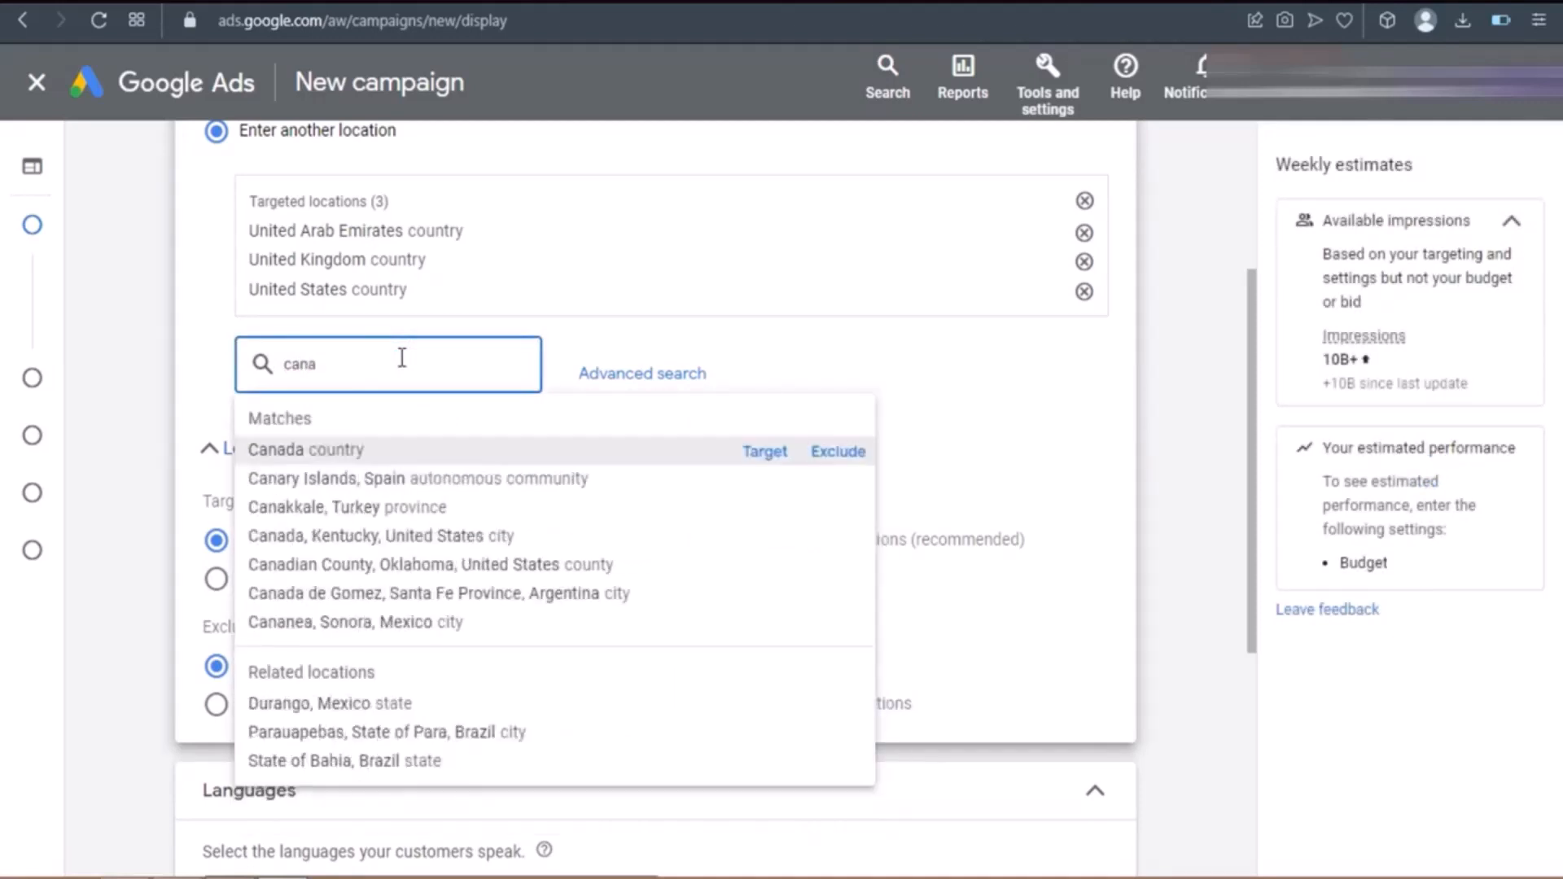
type("da")
left_click(764, 453)
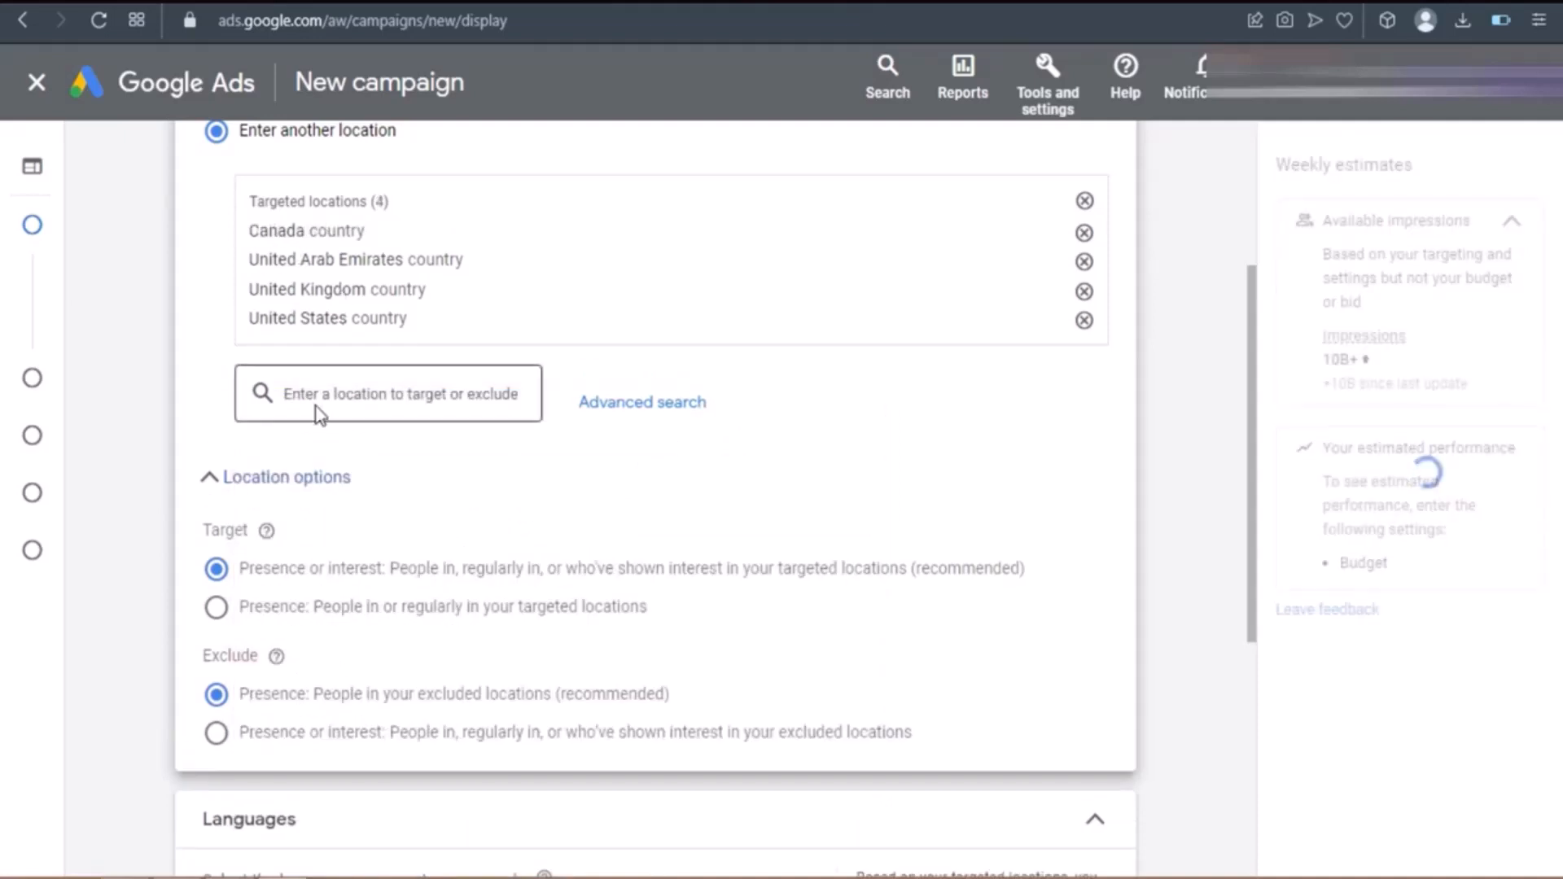
- Add Nigeria and New Zealand as further targeted countries
left_click(326, 403)
type("nigeria")
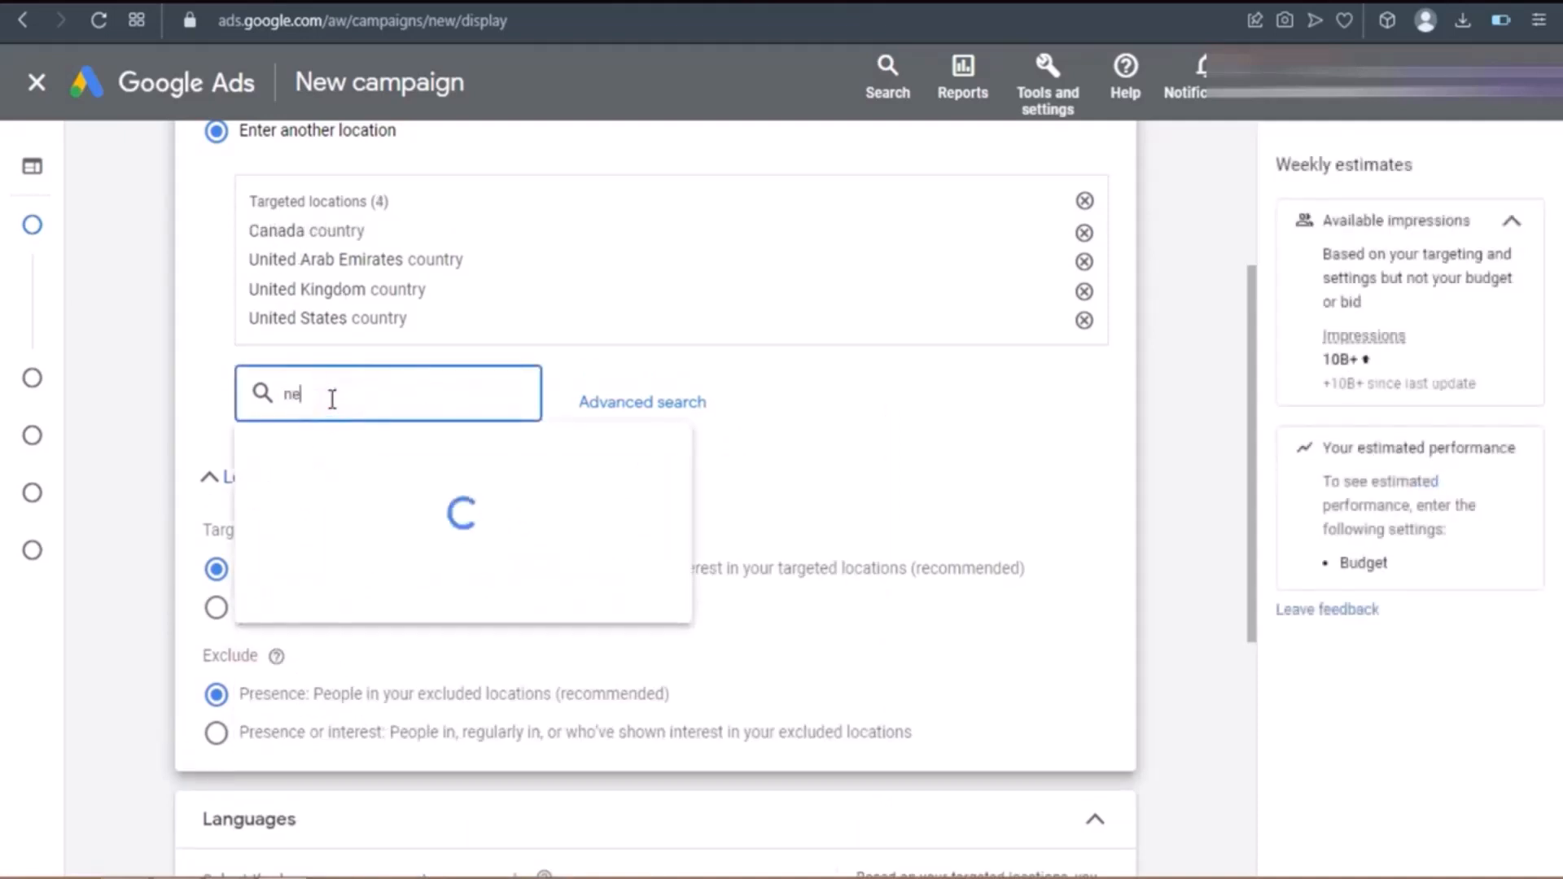
left_click(765, 480)
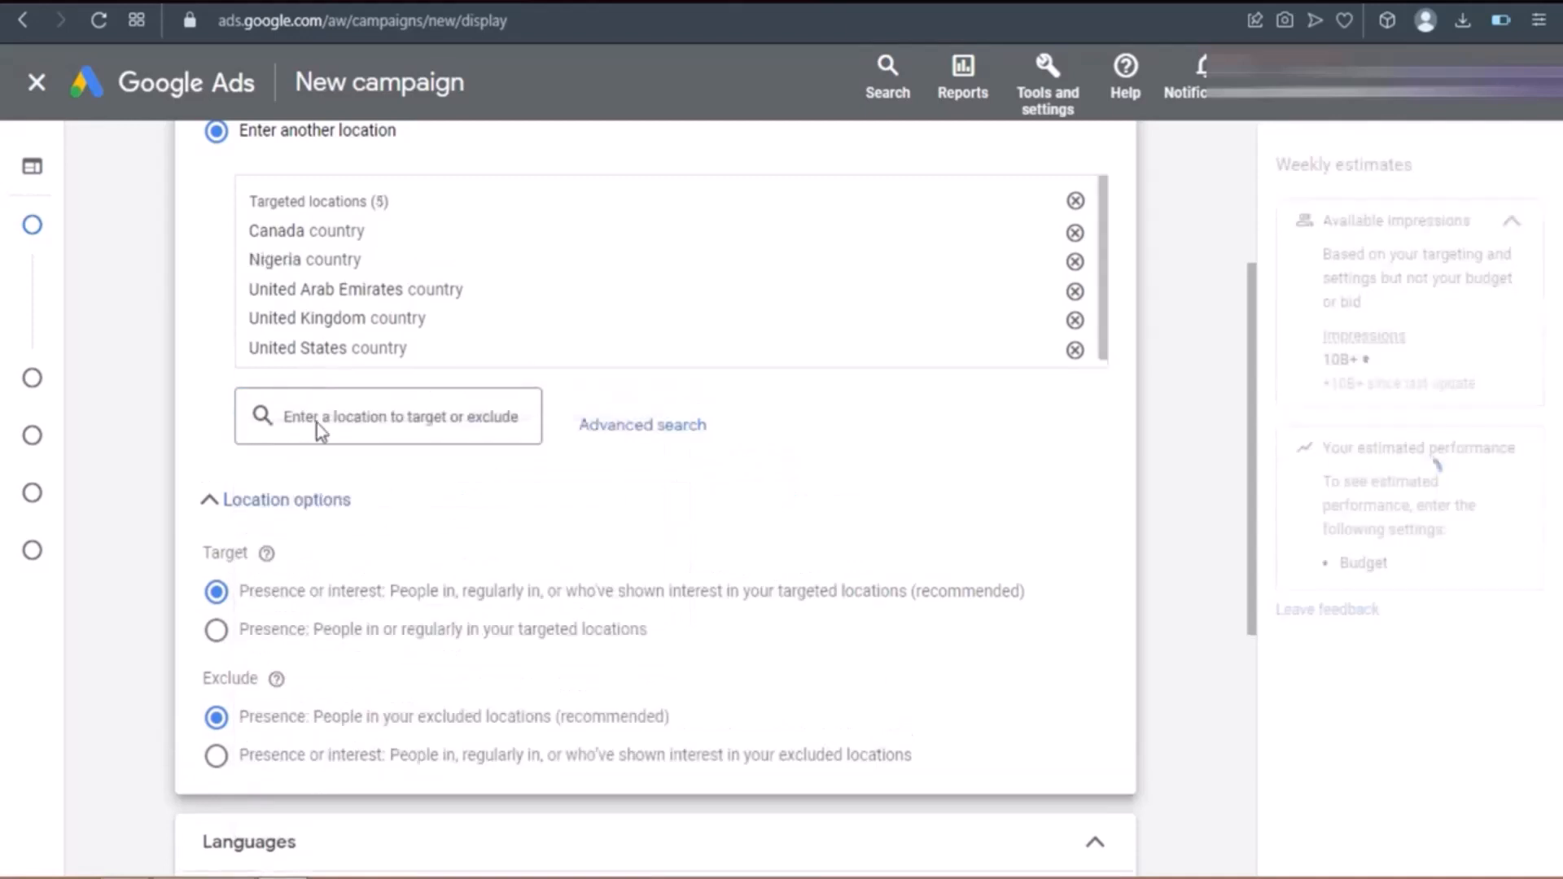
left_click(321, 419)
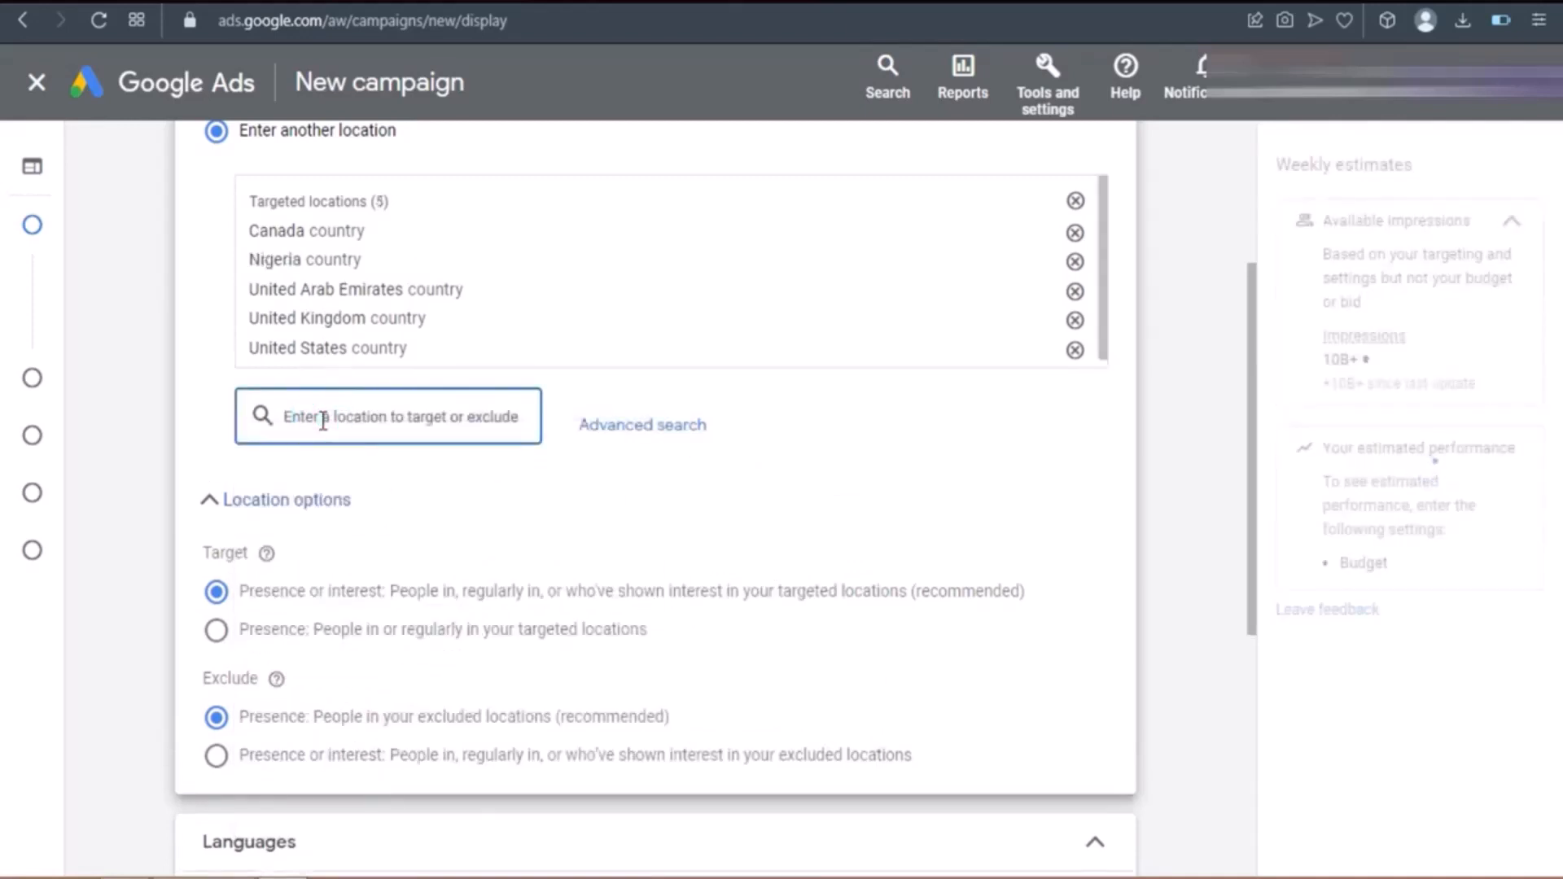
type("new")
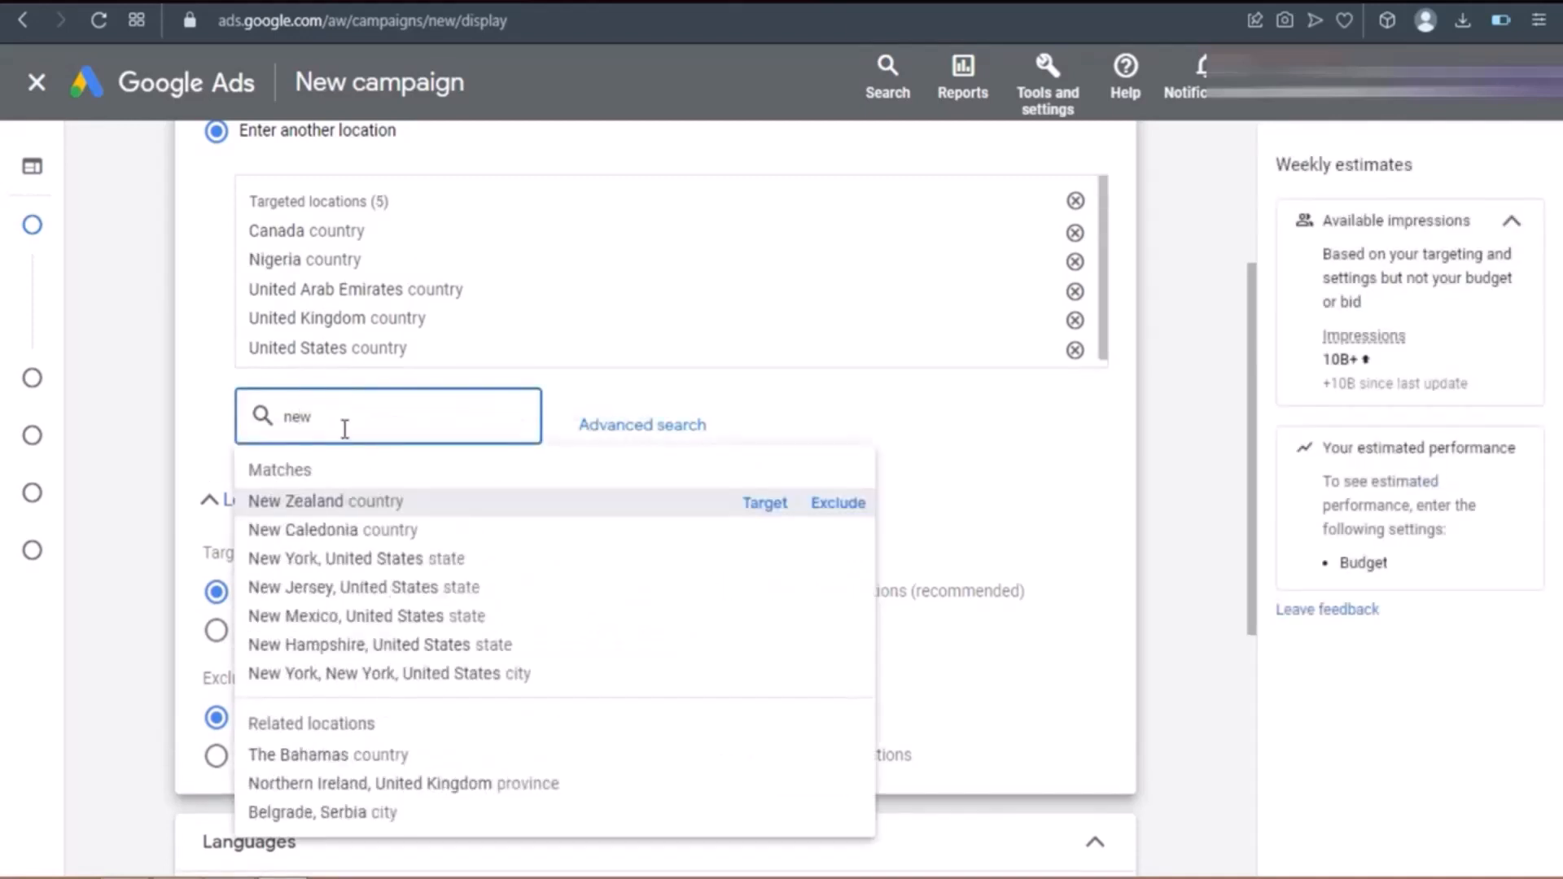
left_click(756, 503)
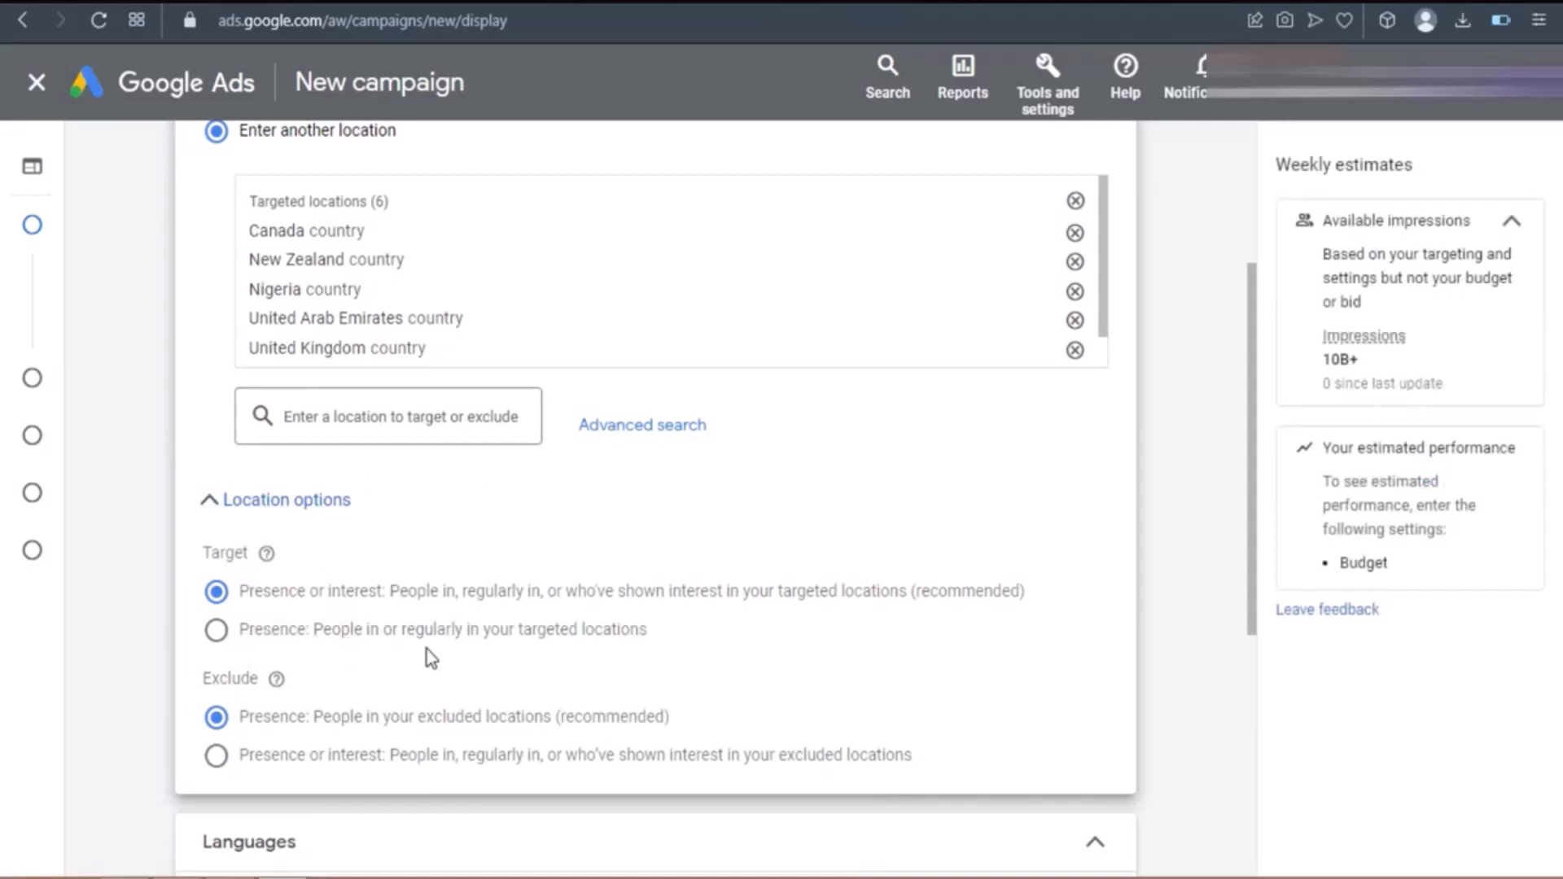
- Limit location targeting to people in or regularly in the targeted locations, keep English as the language, and proceed to budget and bidding
left_click(216, 632)
left_click_drag(1258, 398, 1256, 602)
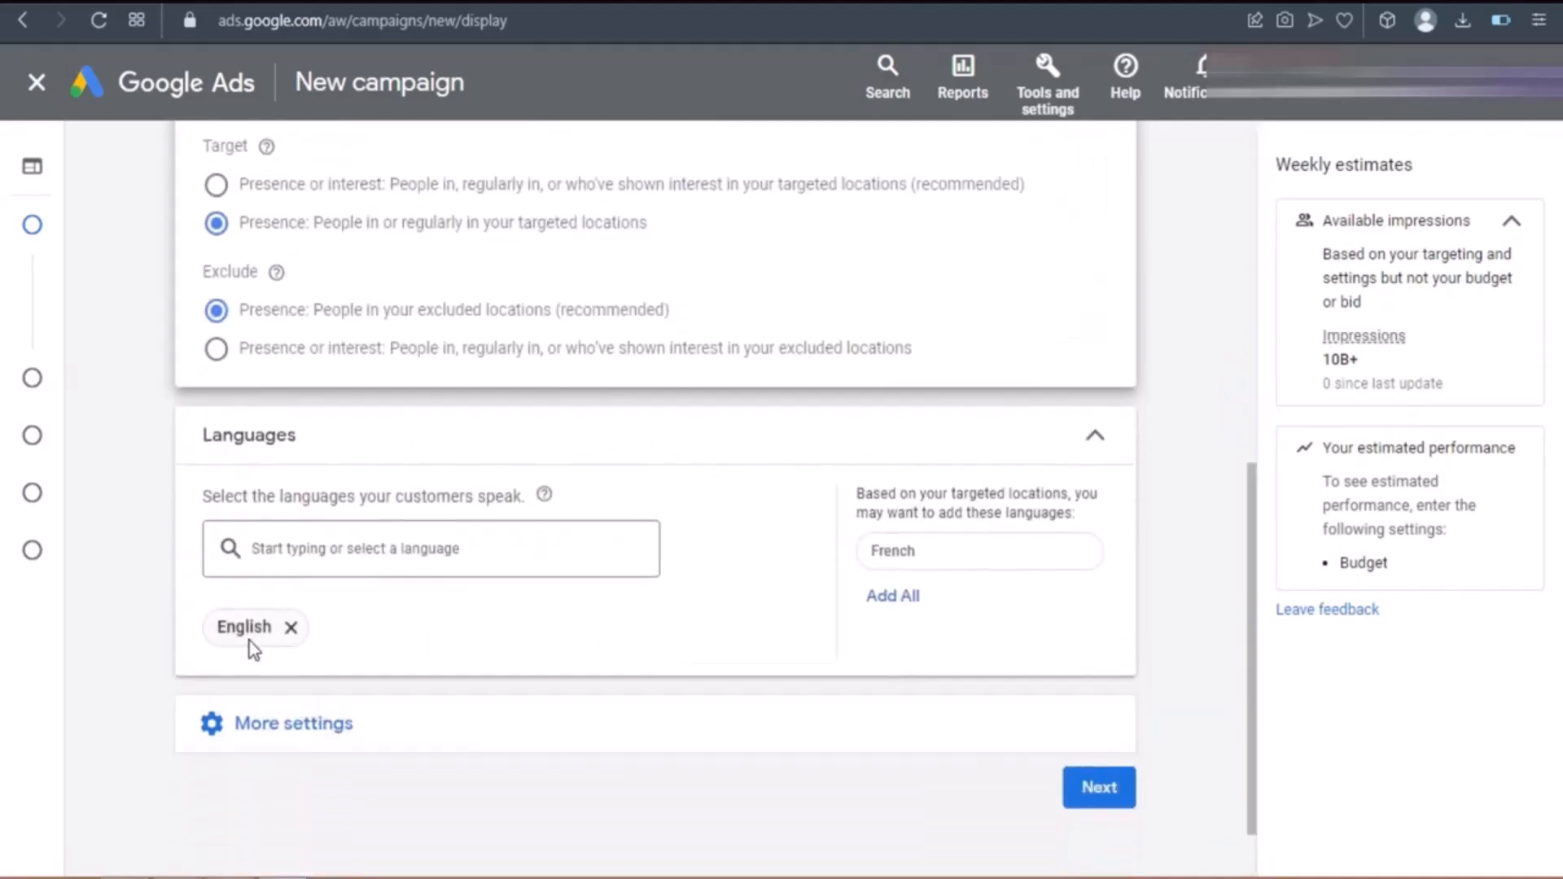
left_click(1099, 788)
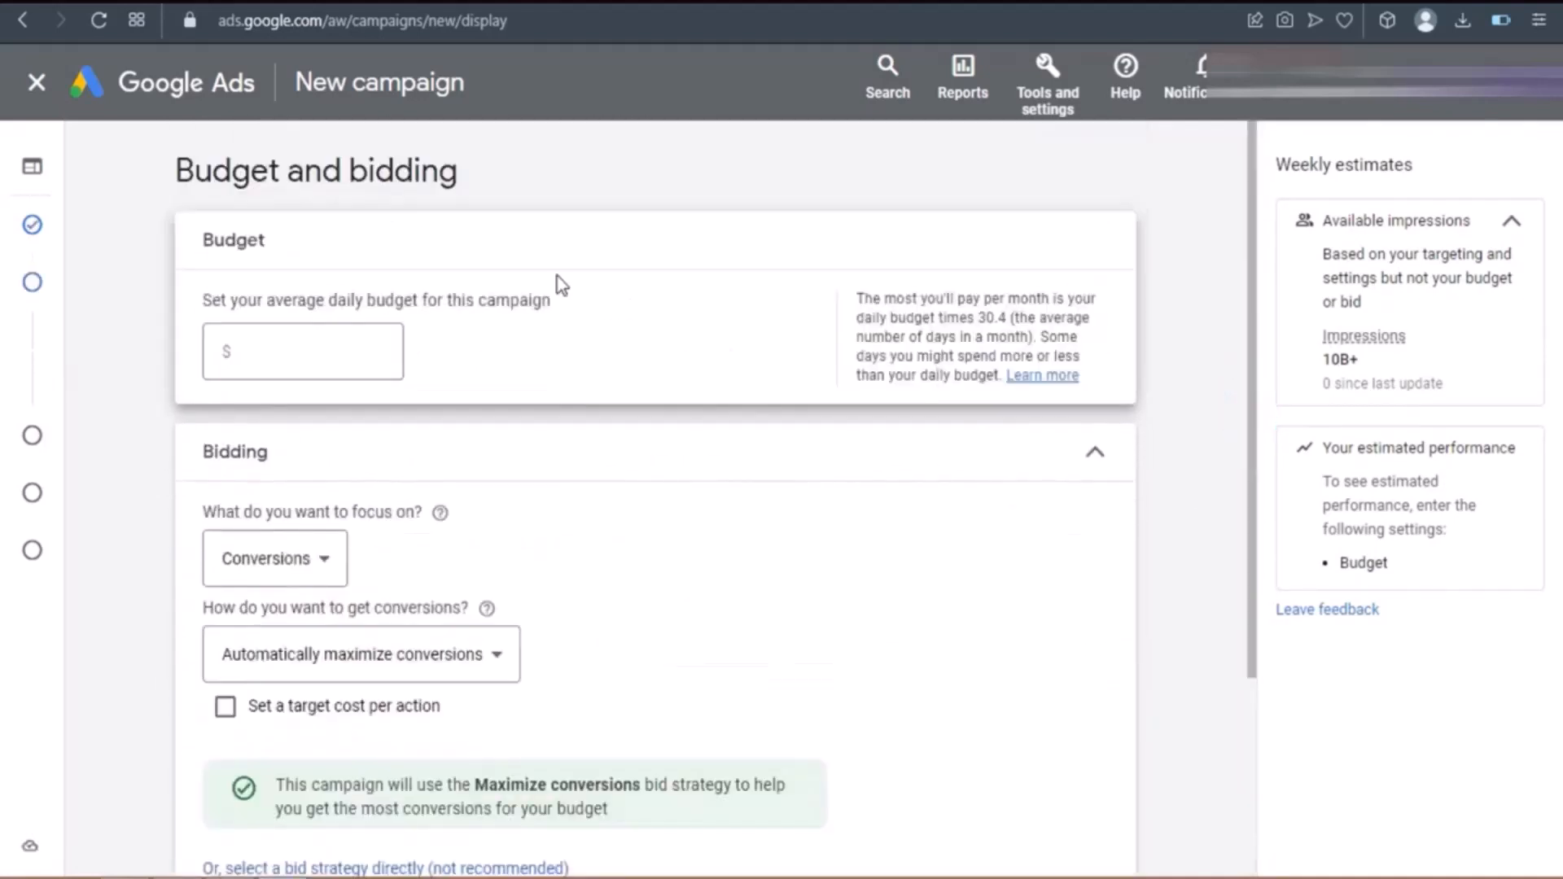
- Set the campaign's average daily budget to $10
left_click_drag(174, 175, 404, 175)
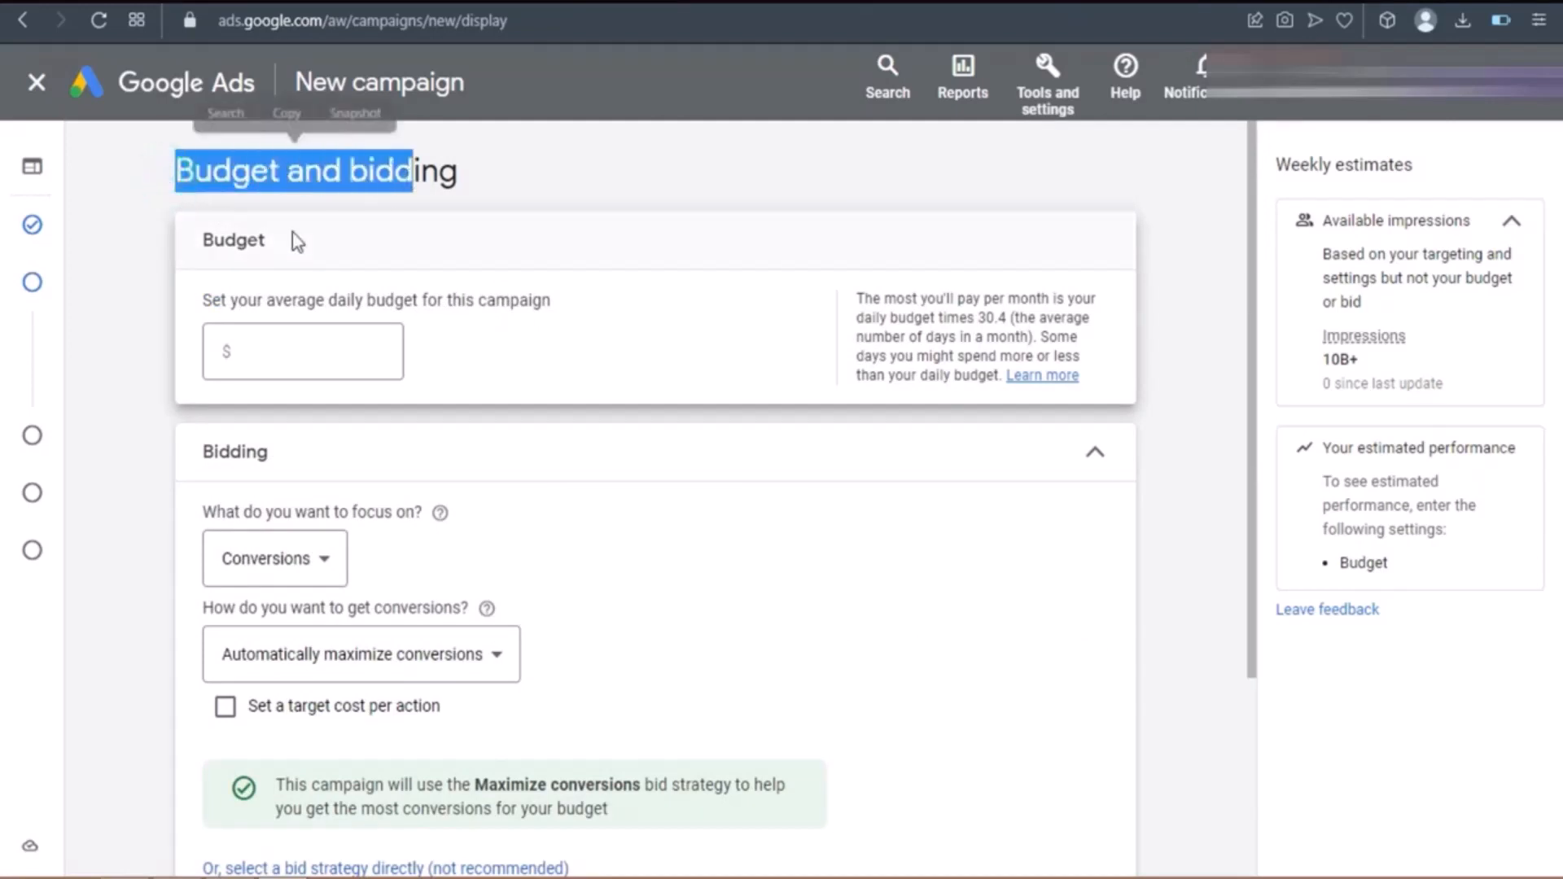
left_click(275, 236)
left_click(278, 348)
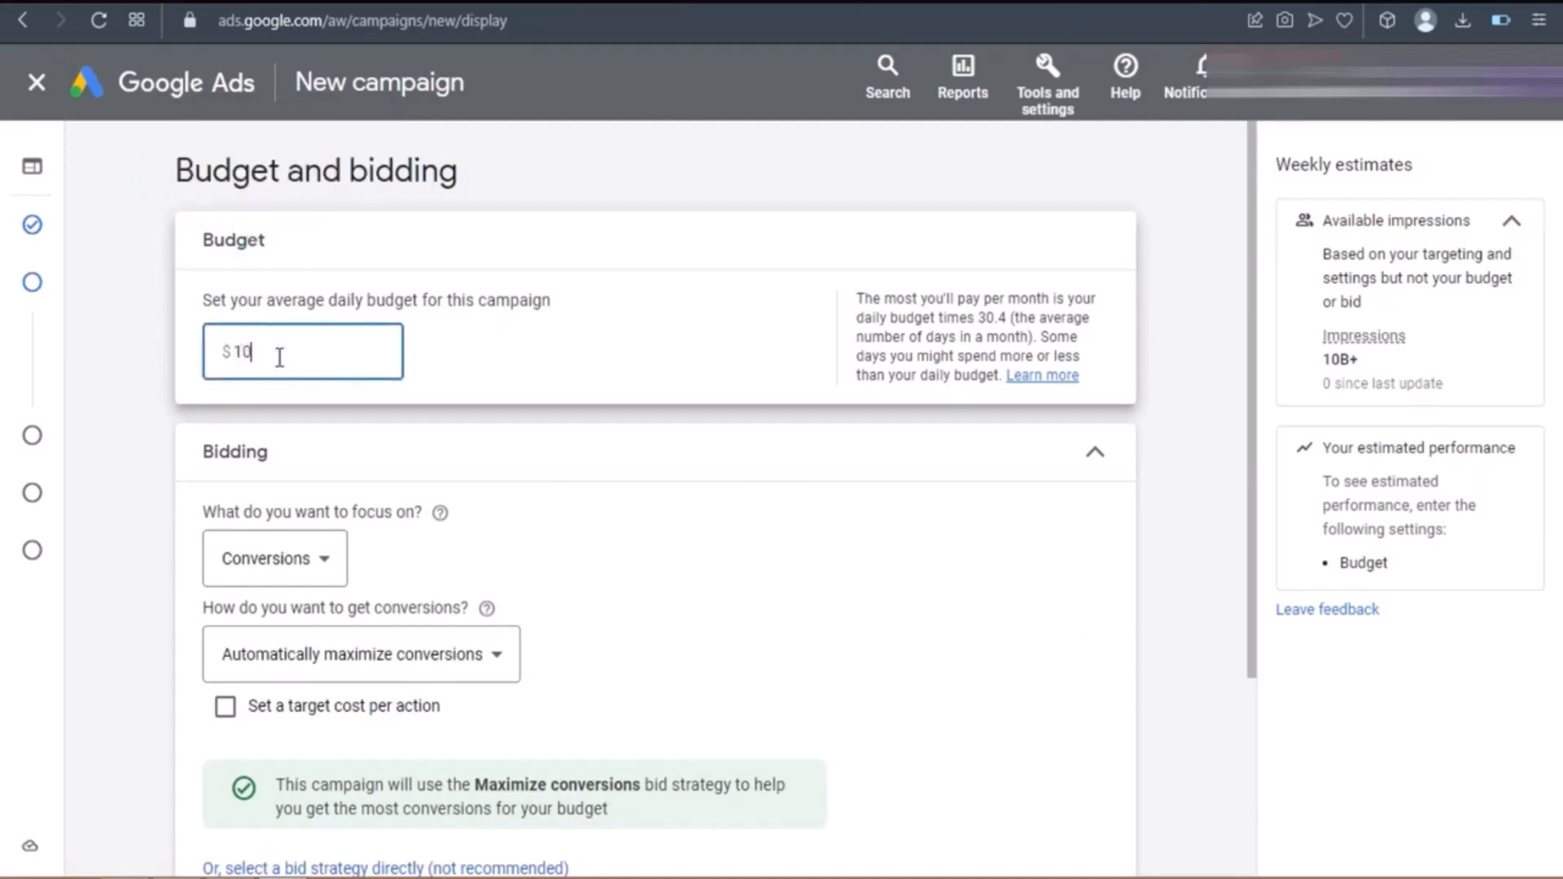
left_click(181, 385)
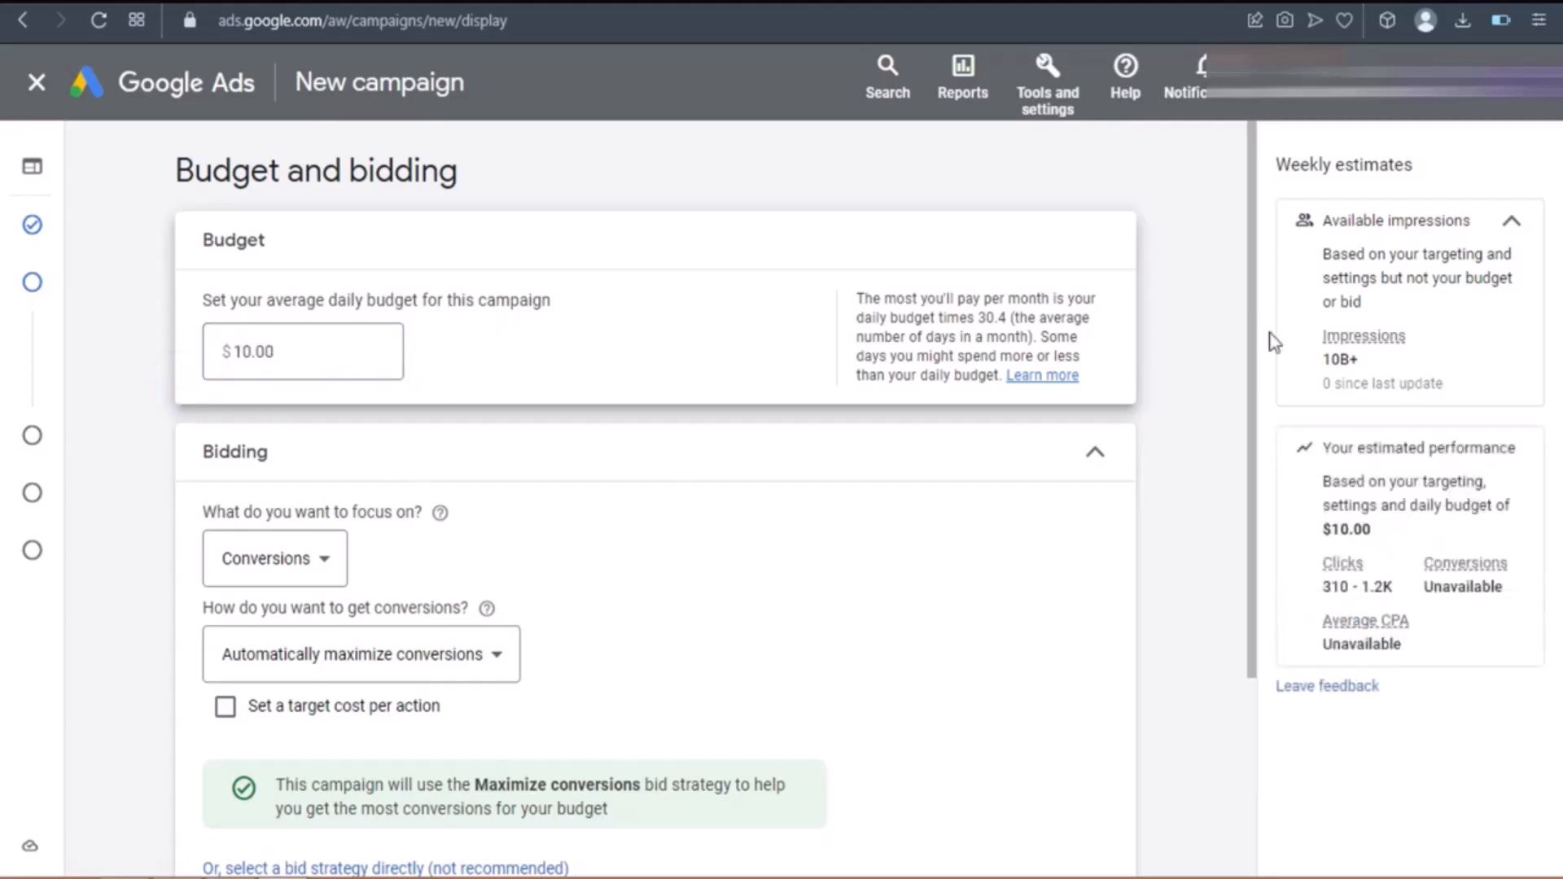
- Select the Manual CPC bid strategy directly, set the enhanced CPC bid to $0.10, and proceed to targeting
left_click_drag(1248, 342, 1246, 433)
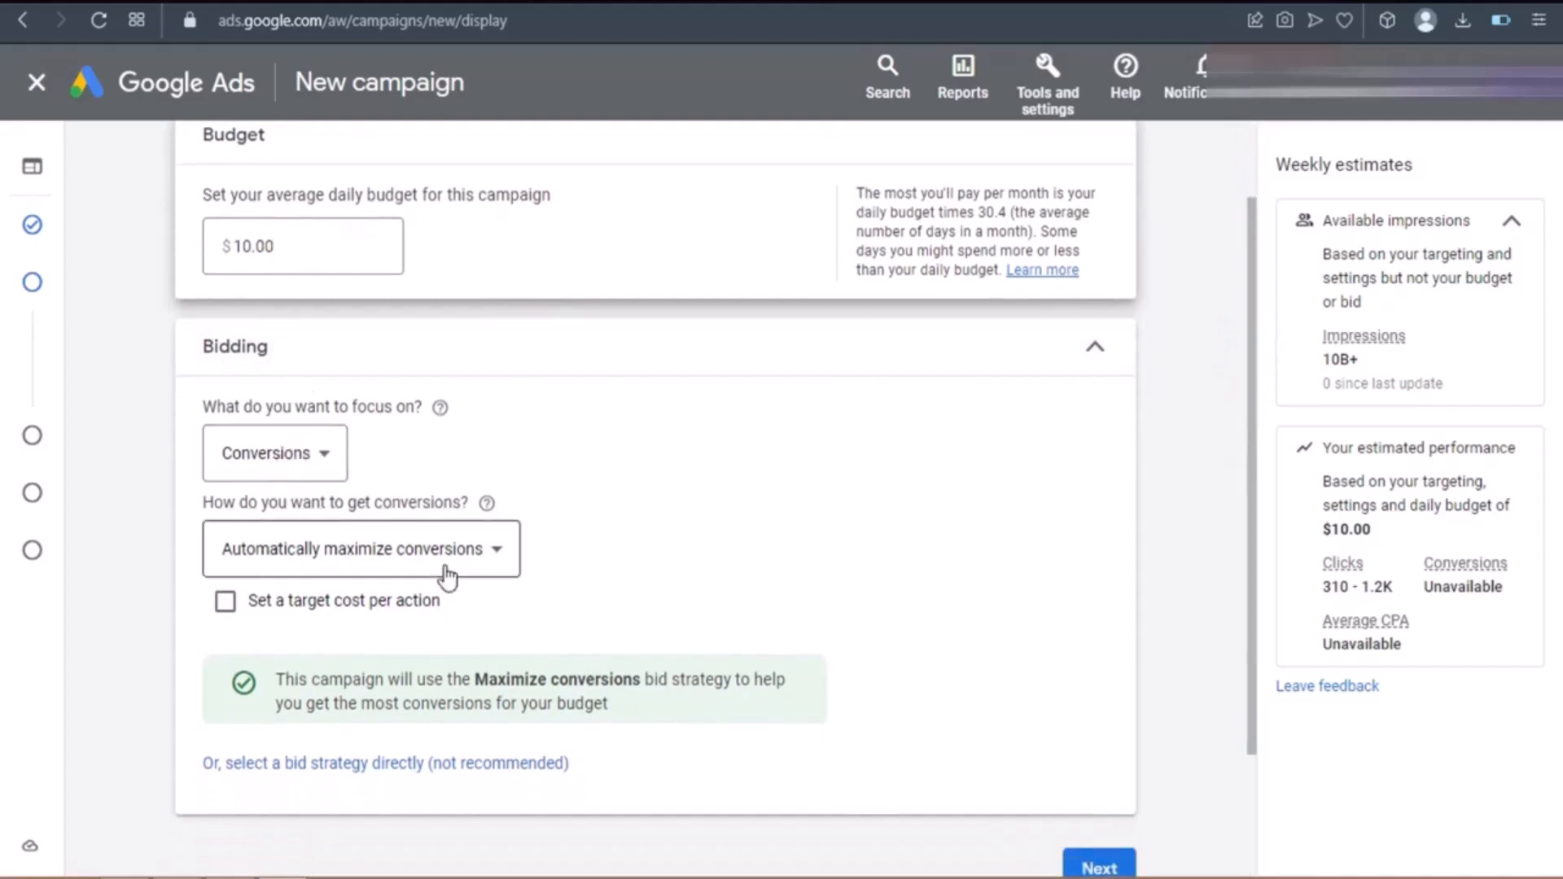
left_click(299, 772)
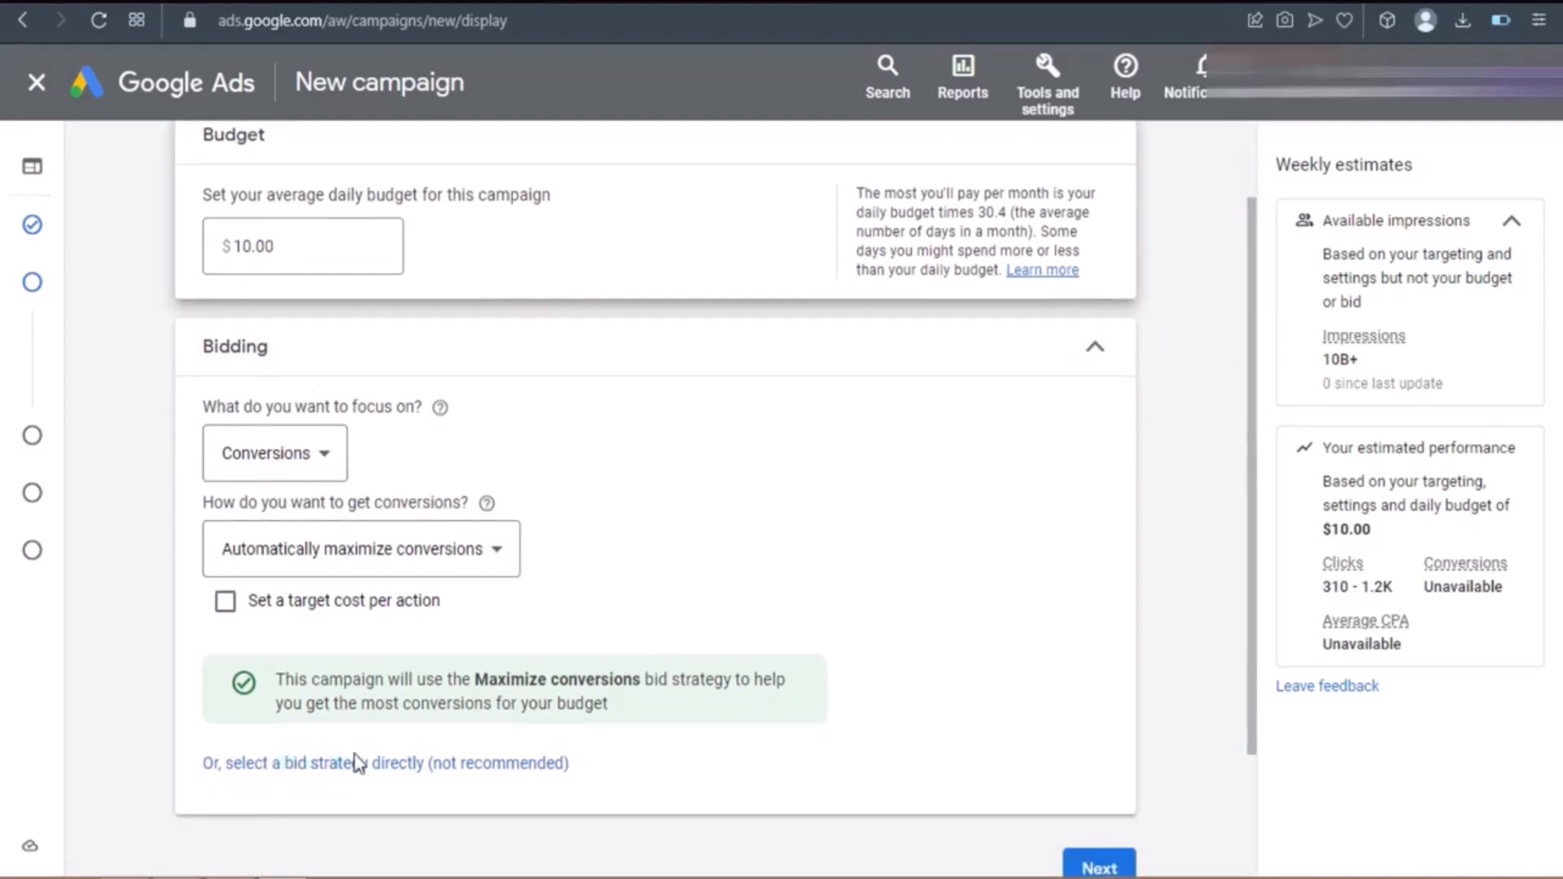
left_click(352, 535)
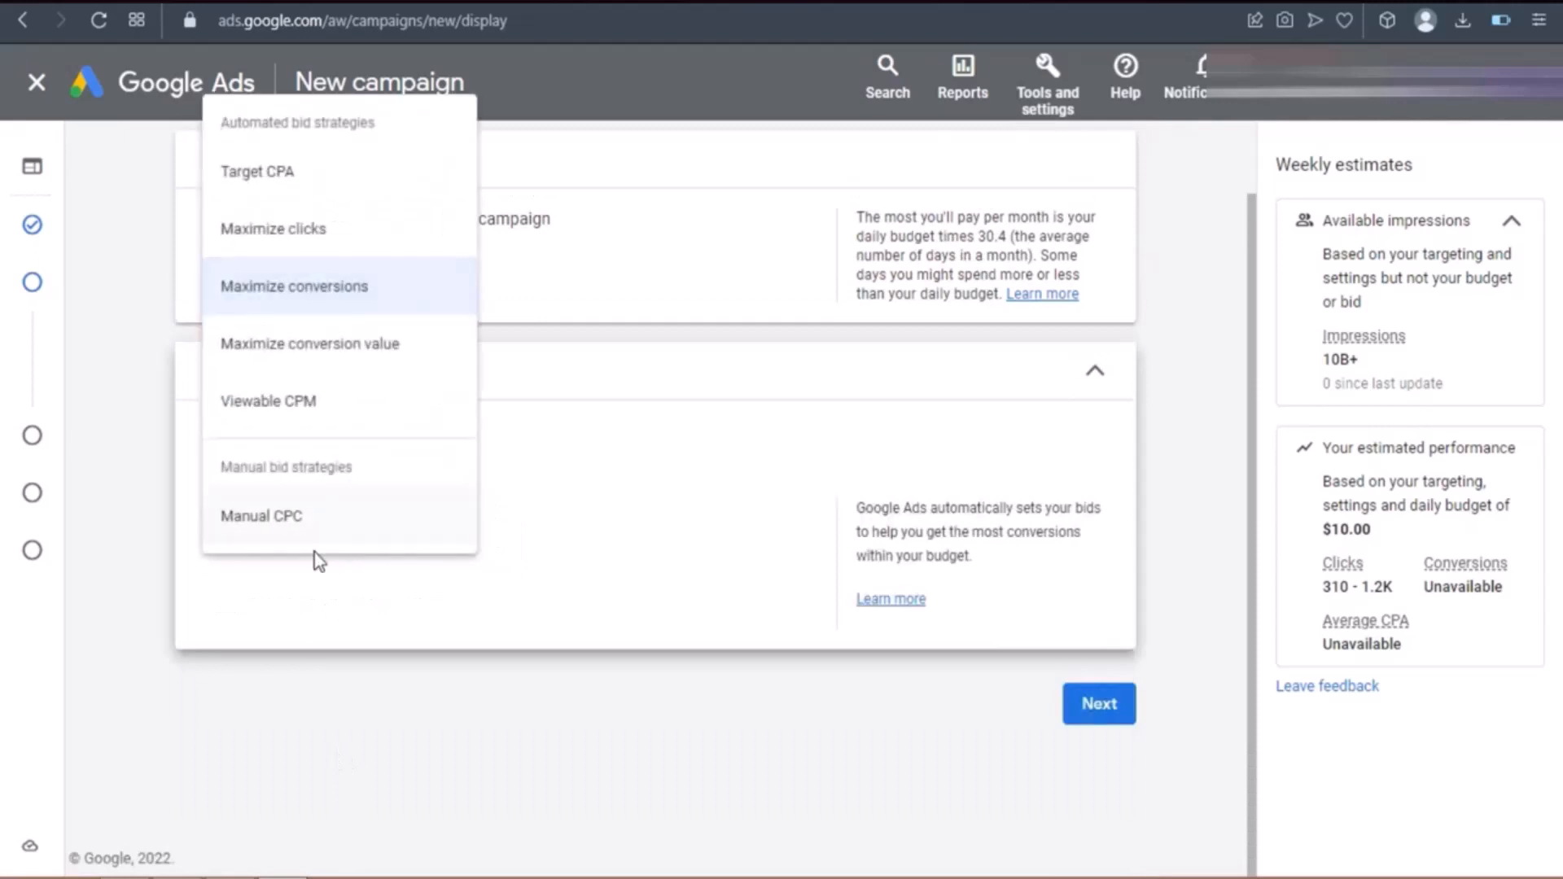
left_click(272, 527)
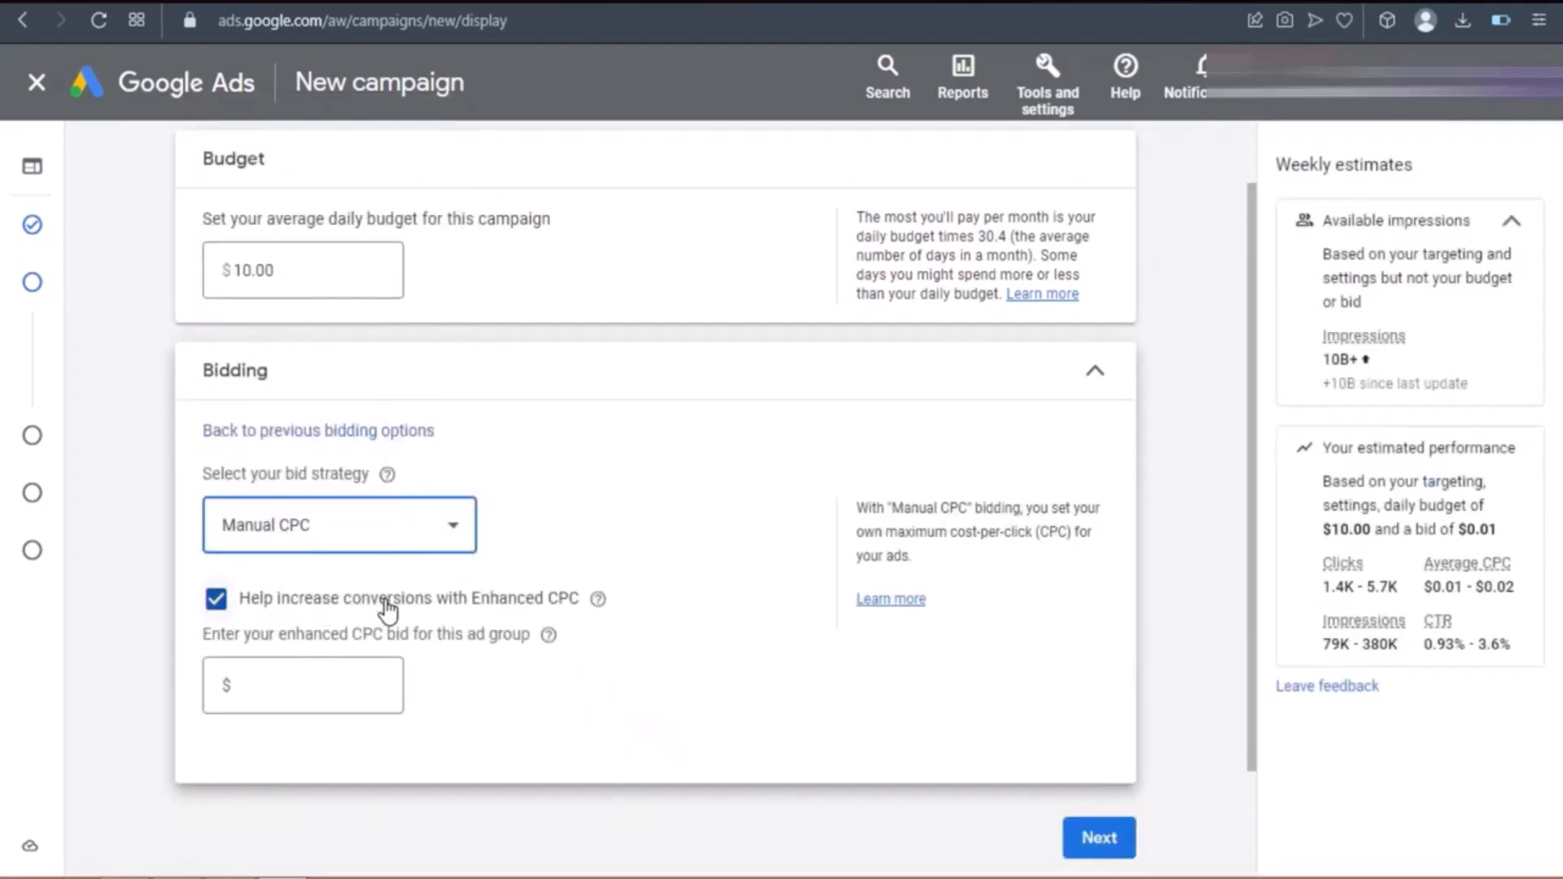
left_click(288, 688)
type("0.10")
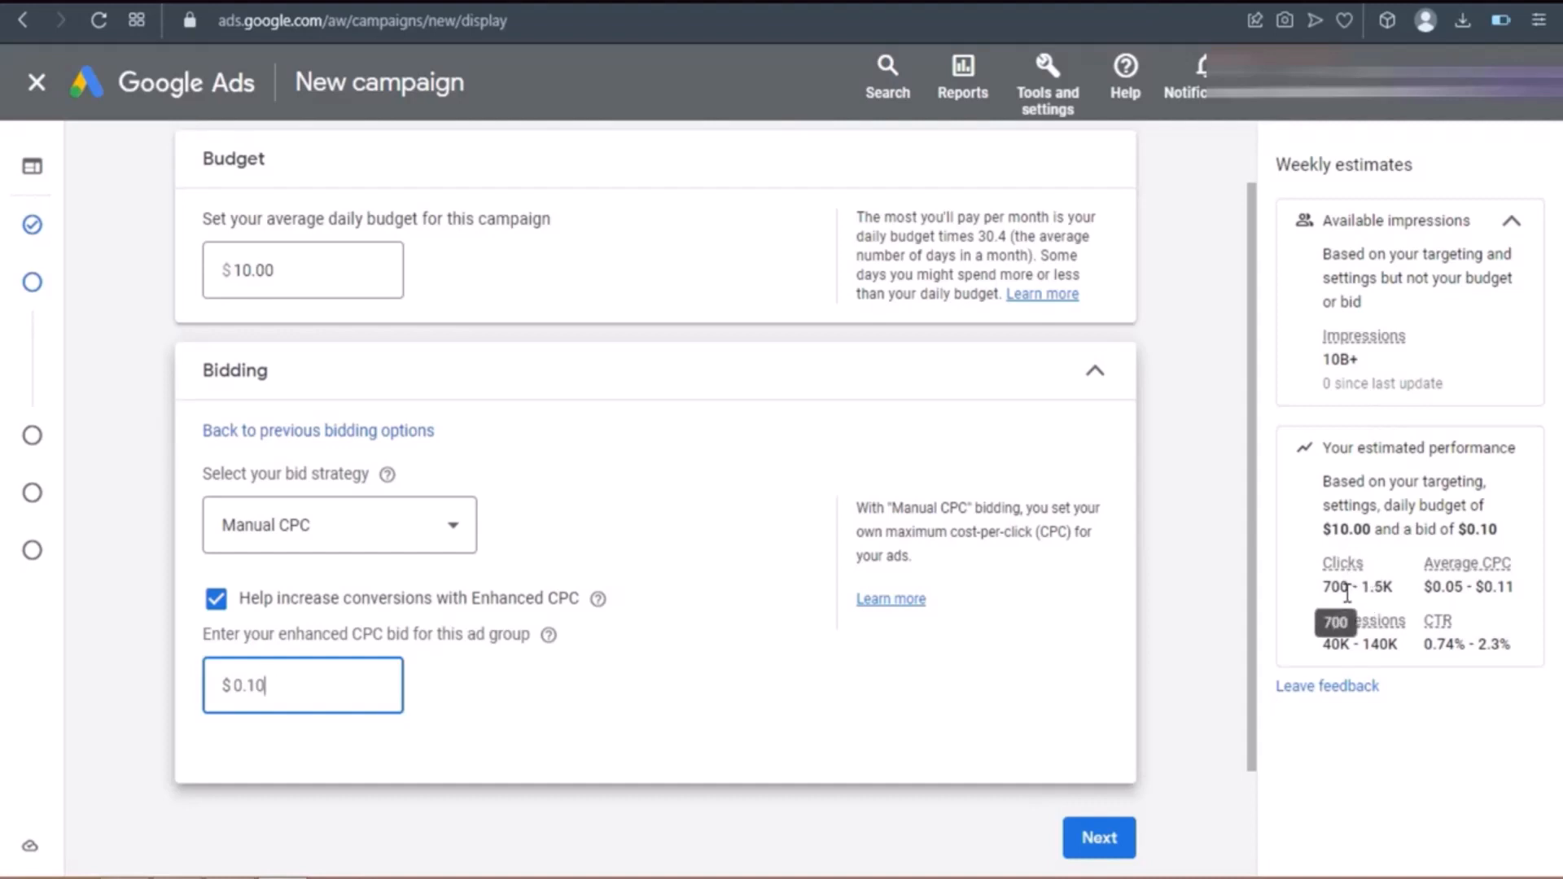
left_click(1093, 843)
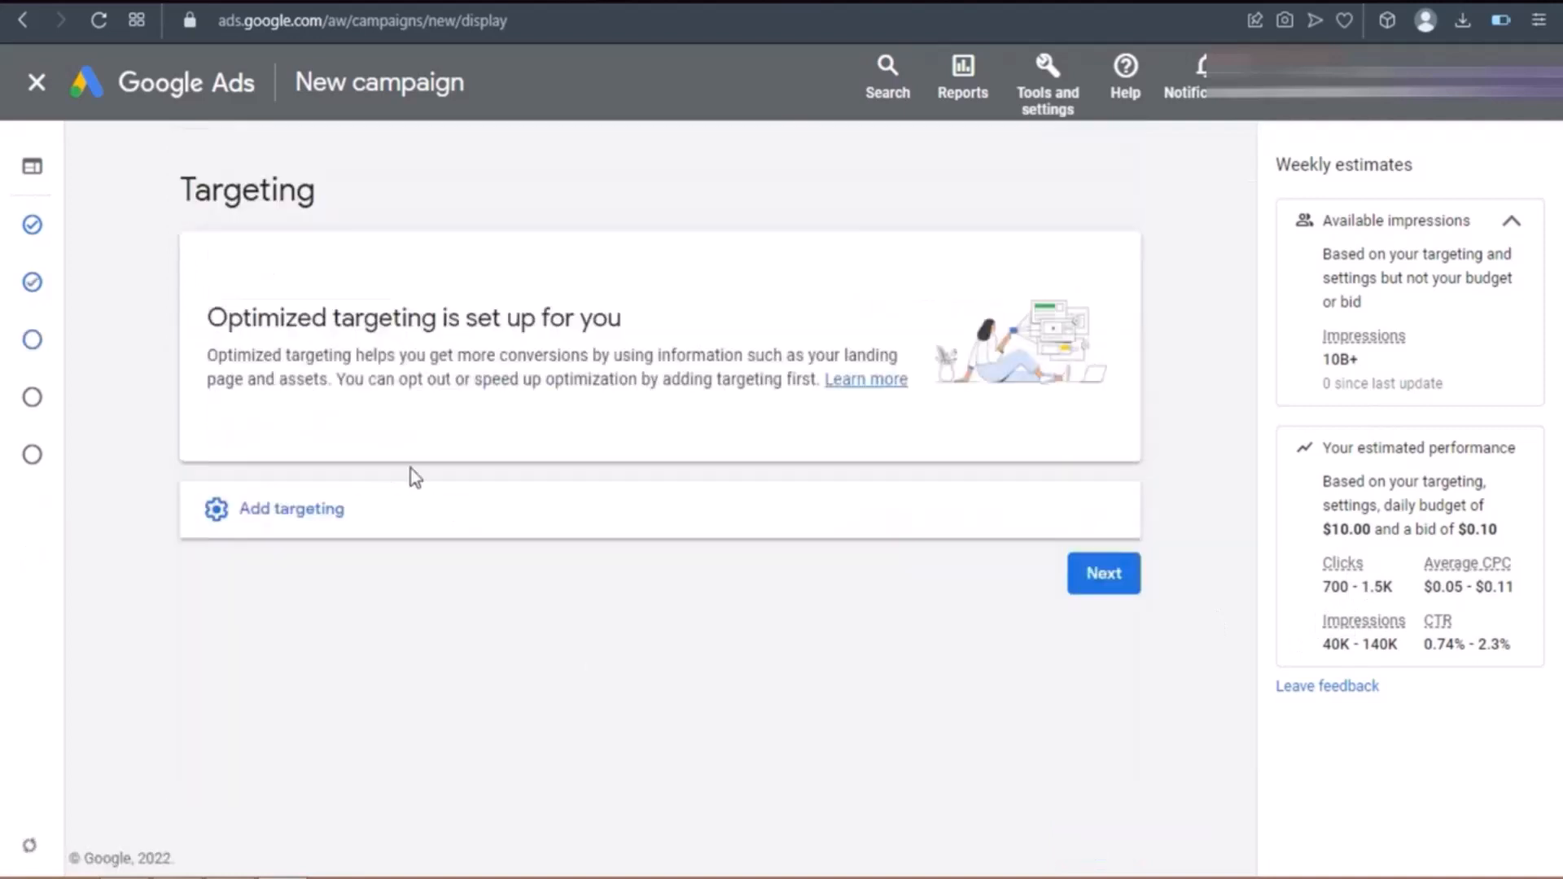
- Add keyword targeting, one per line: best email marketing tool, email marketing software, get response review, email marketing, active campaign, aweber
left_click(259, 506)
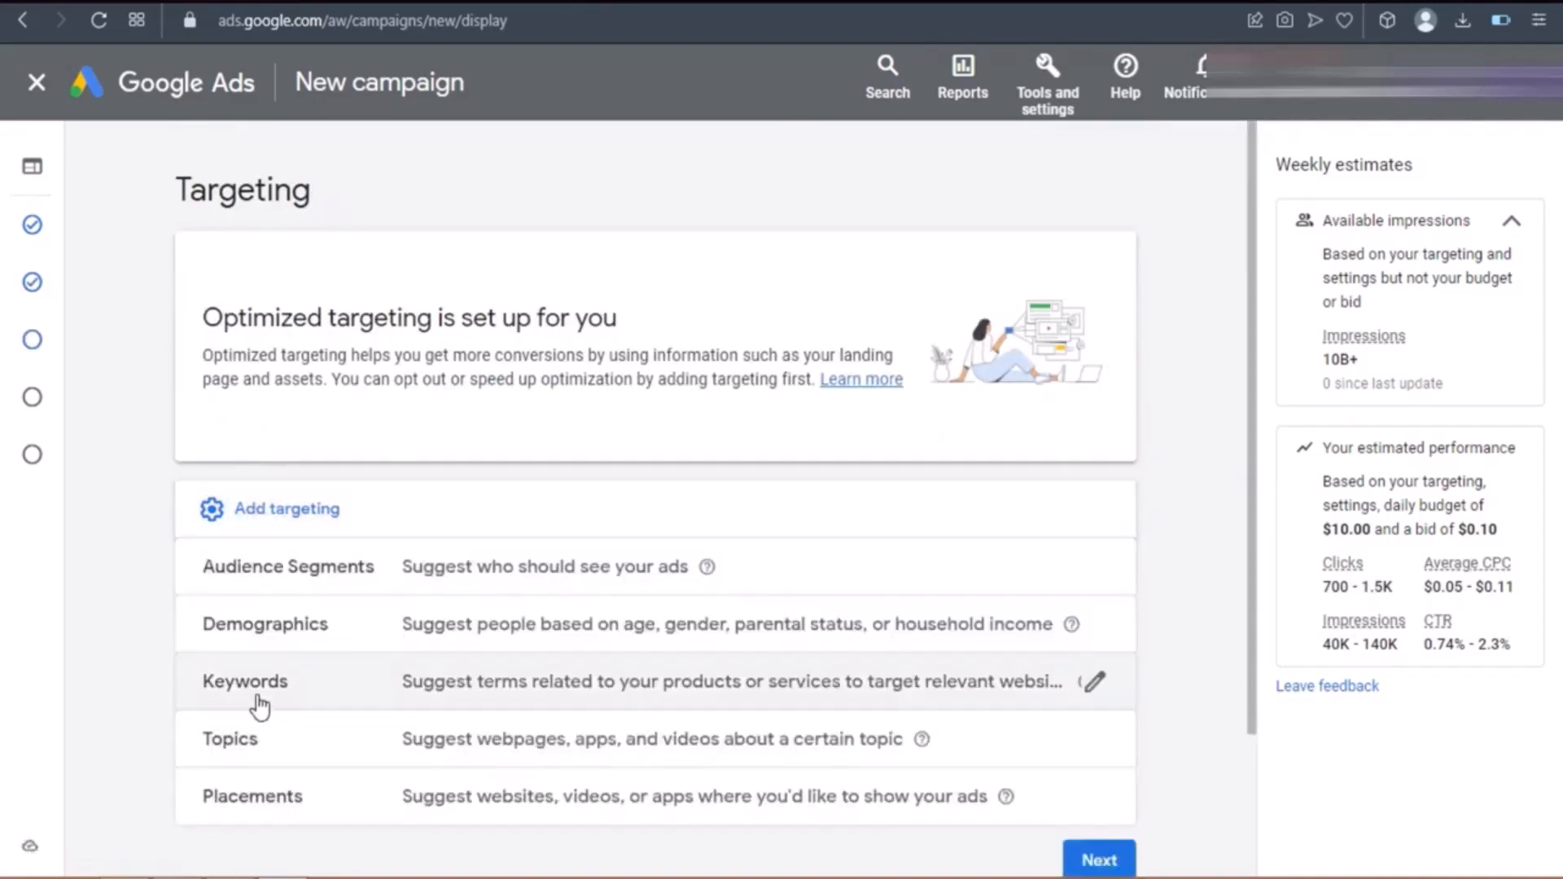
left_click(257, 699)
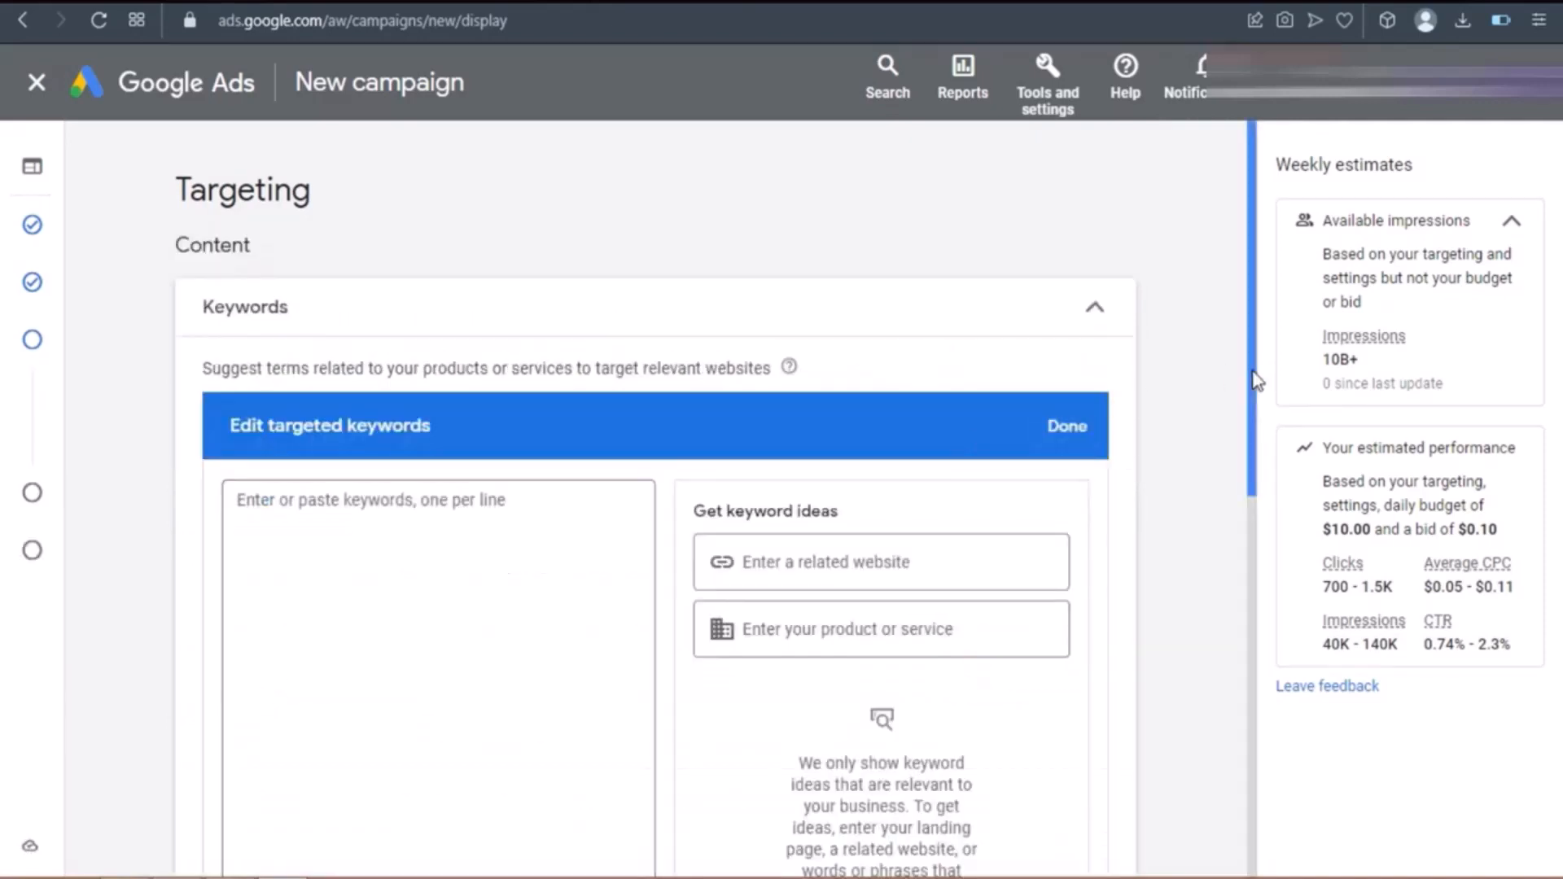
scroll(1258, 446, "down", 2)
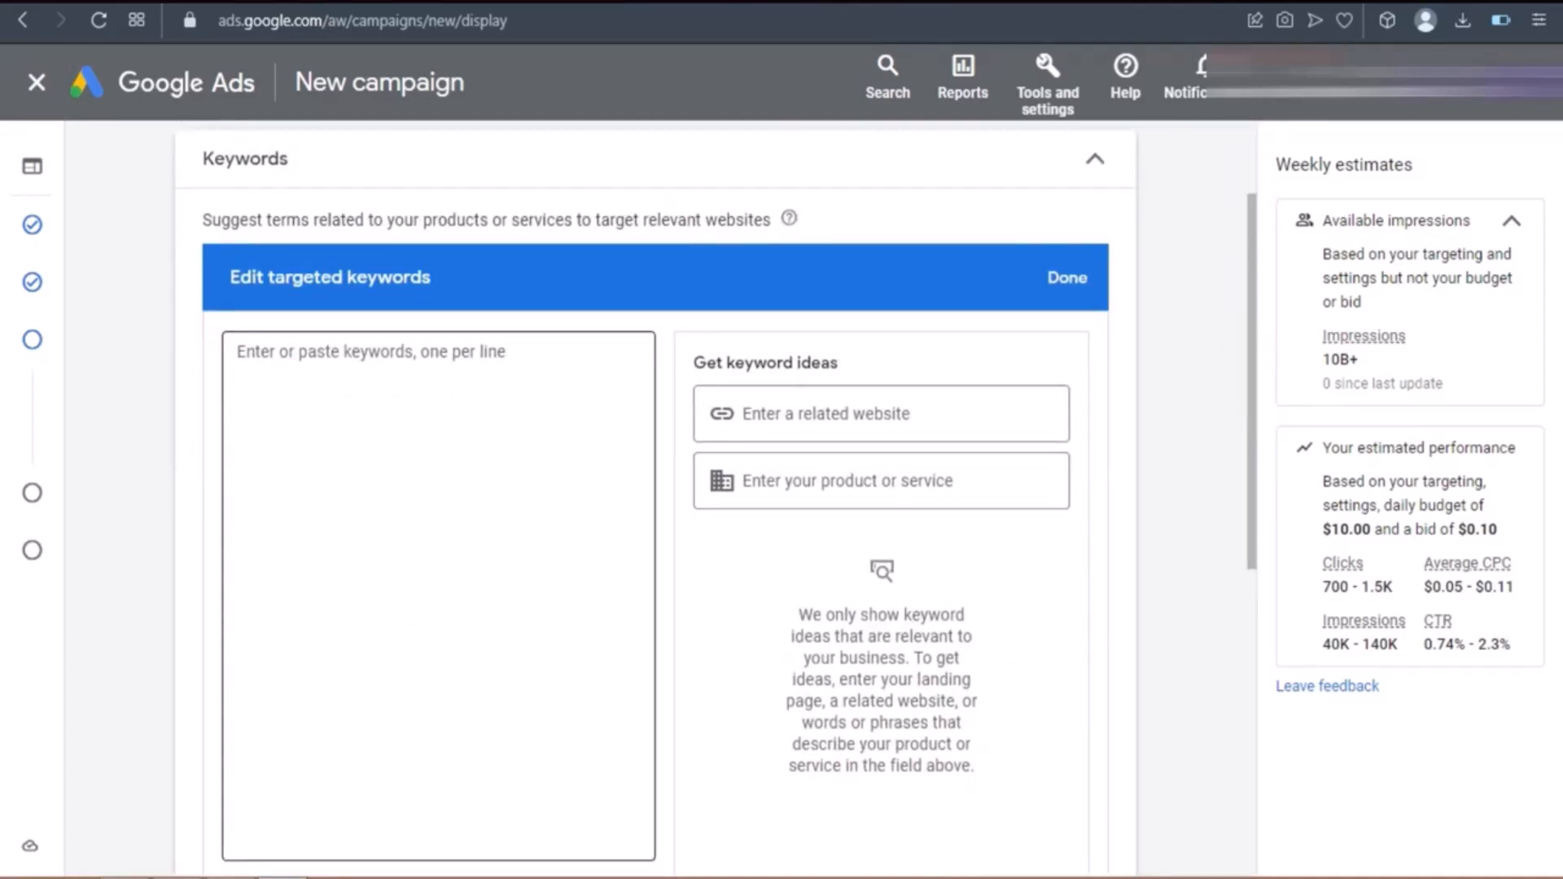
left_click(398, 387)
type("best email marketing tool email marketing software get response review email marketing active campaign aweber")
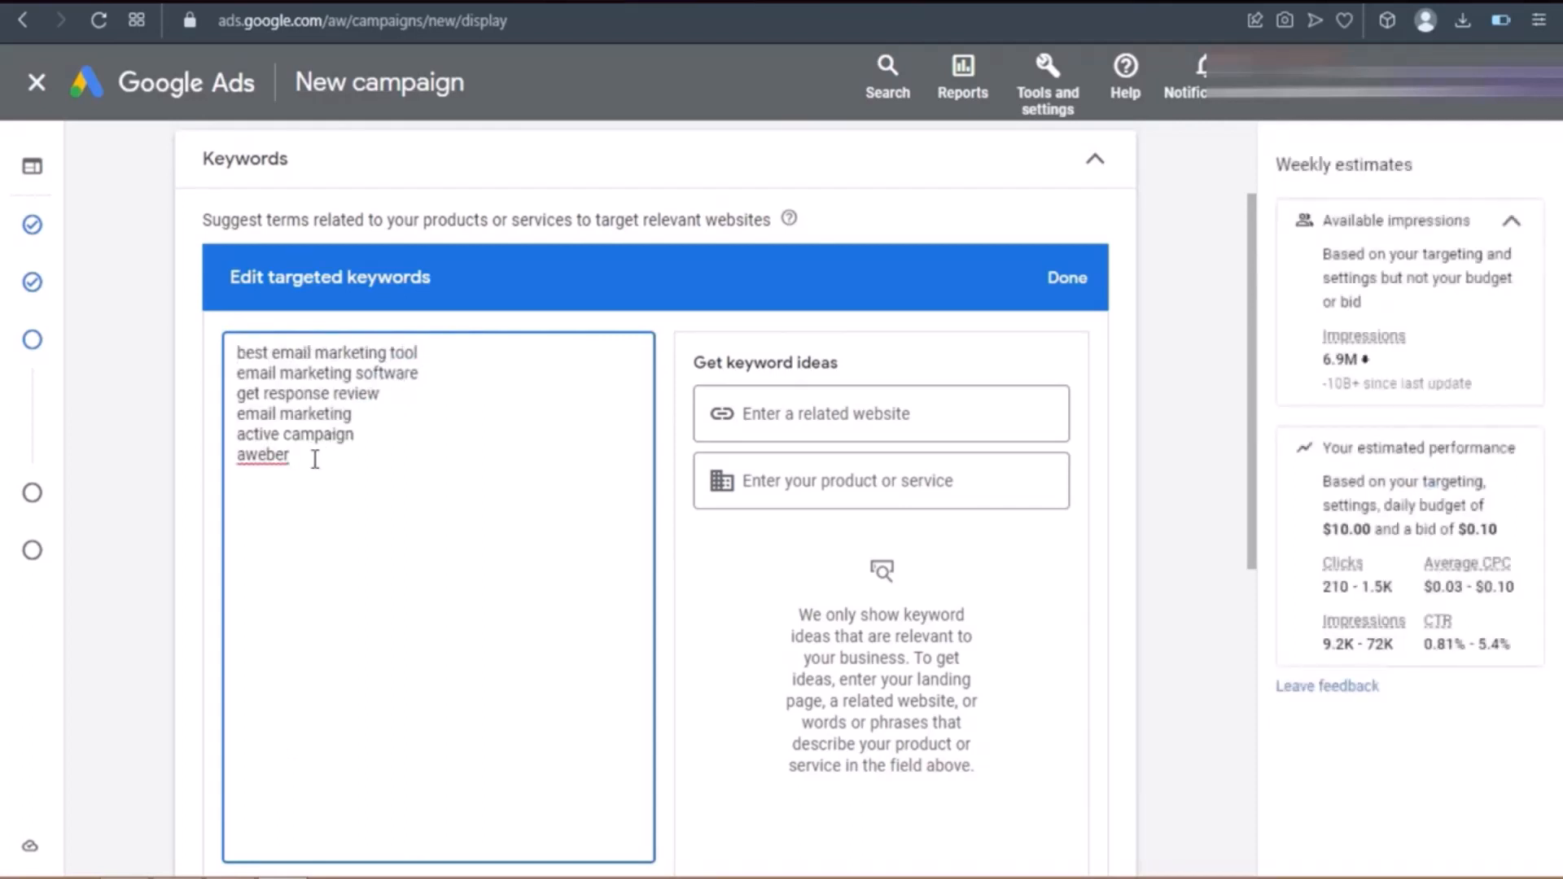
- Confirm the targeted keyword list, collapse the Keywords section, and open Demographics among the additional targeting options
left_click_drag(314, 460, 242, 356)
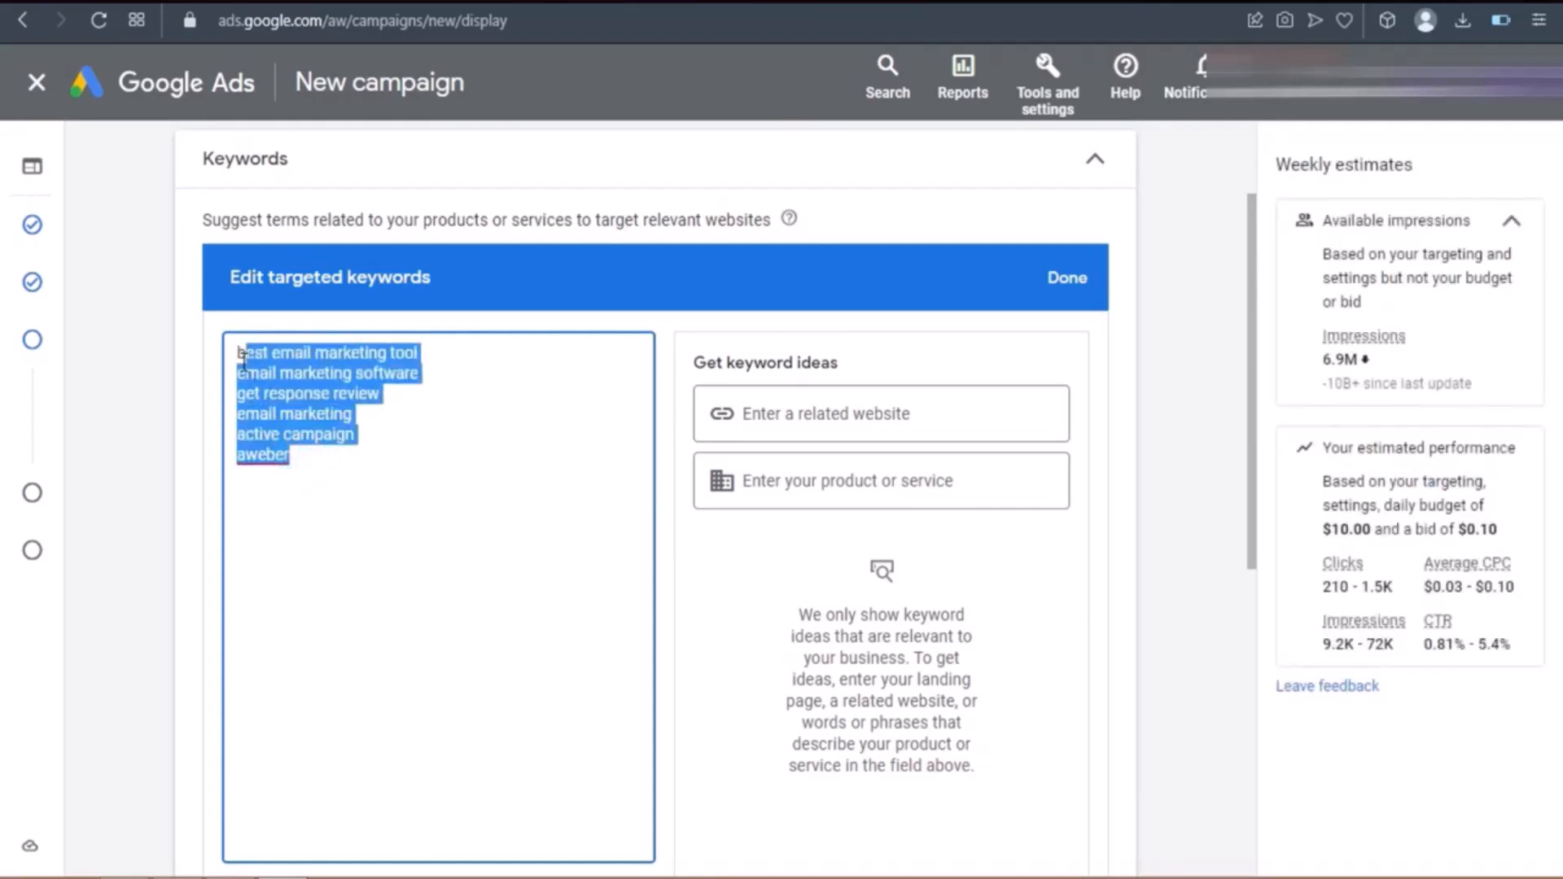
left_click(276, 394)
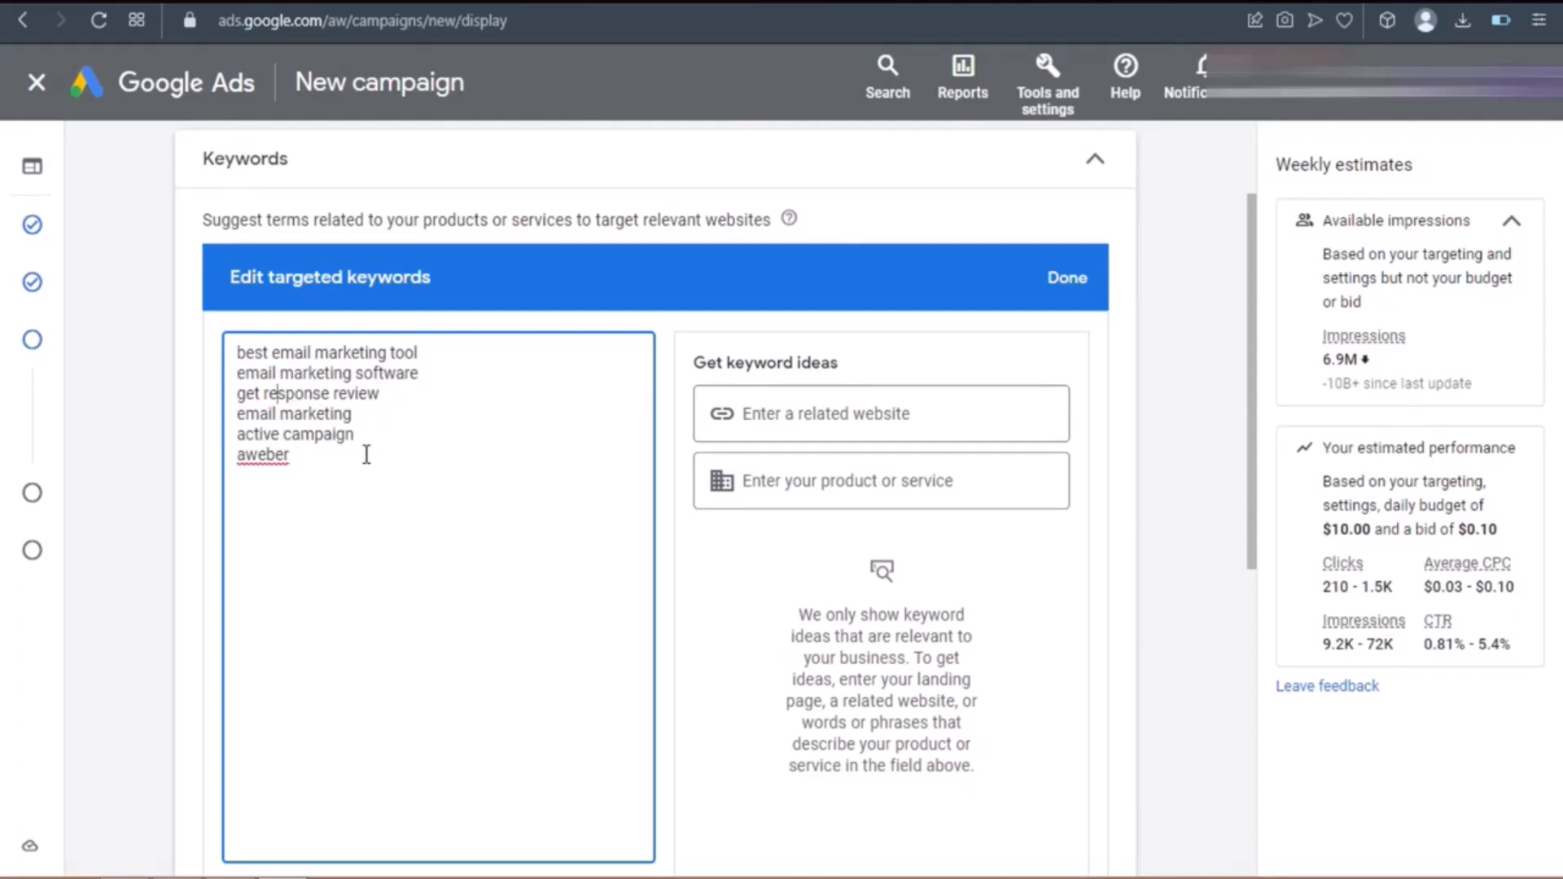
left_click(1080, 287)
left_click(1081, 161)
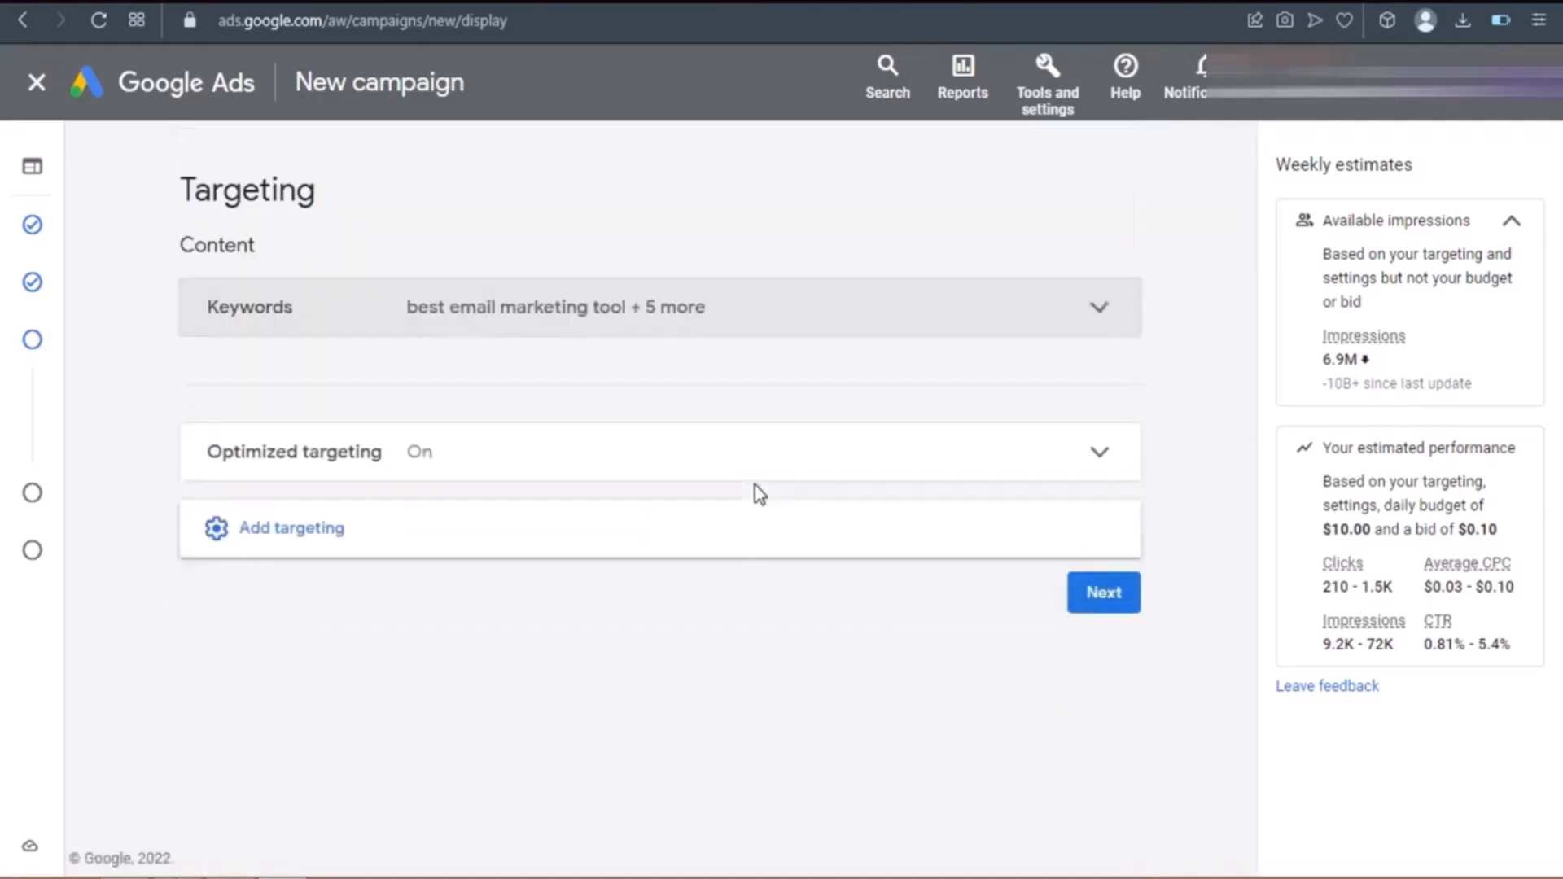
left_click(401, 543)
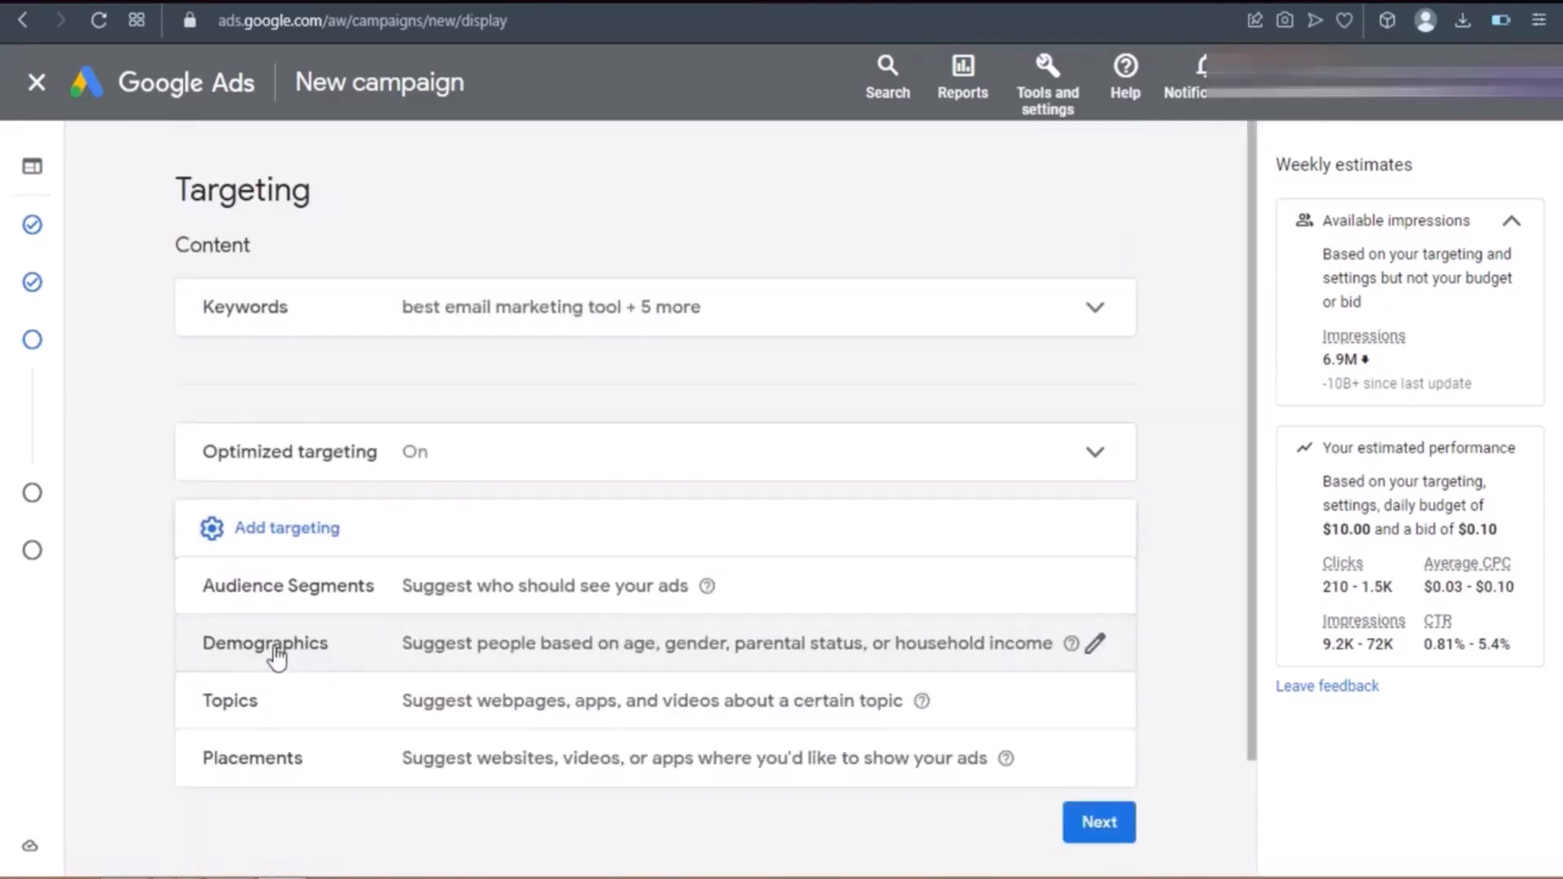
left_click(316, 651)
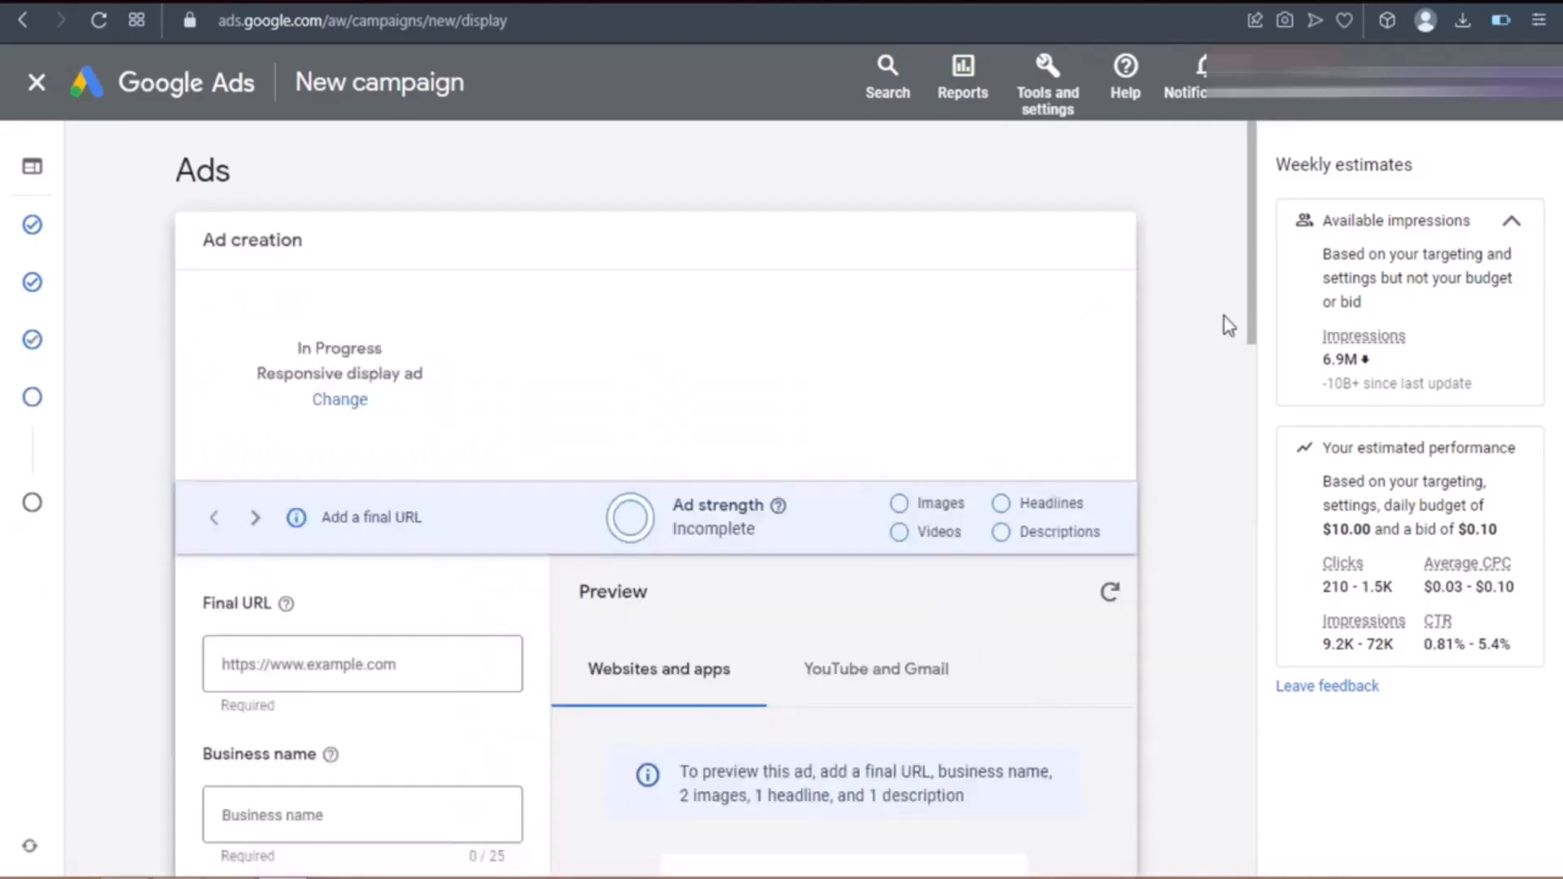
- Add a landscape and a square Black Friday 2022 banner from the GetResponse affiliate recurring program's banner library as the ad's images
left_click_drag(1251, 297, 1258, 472)
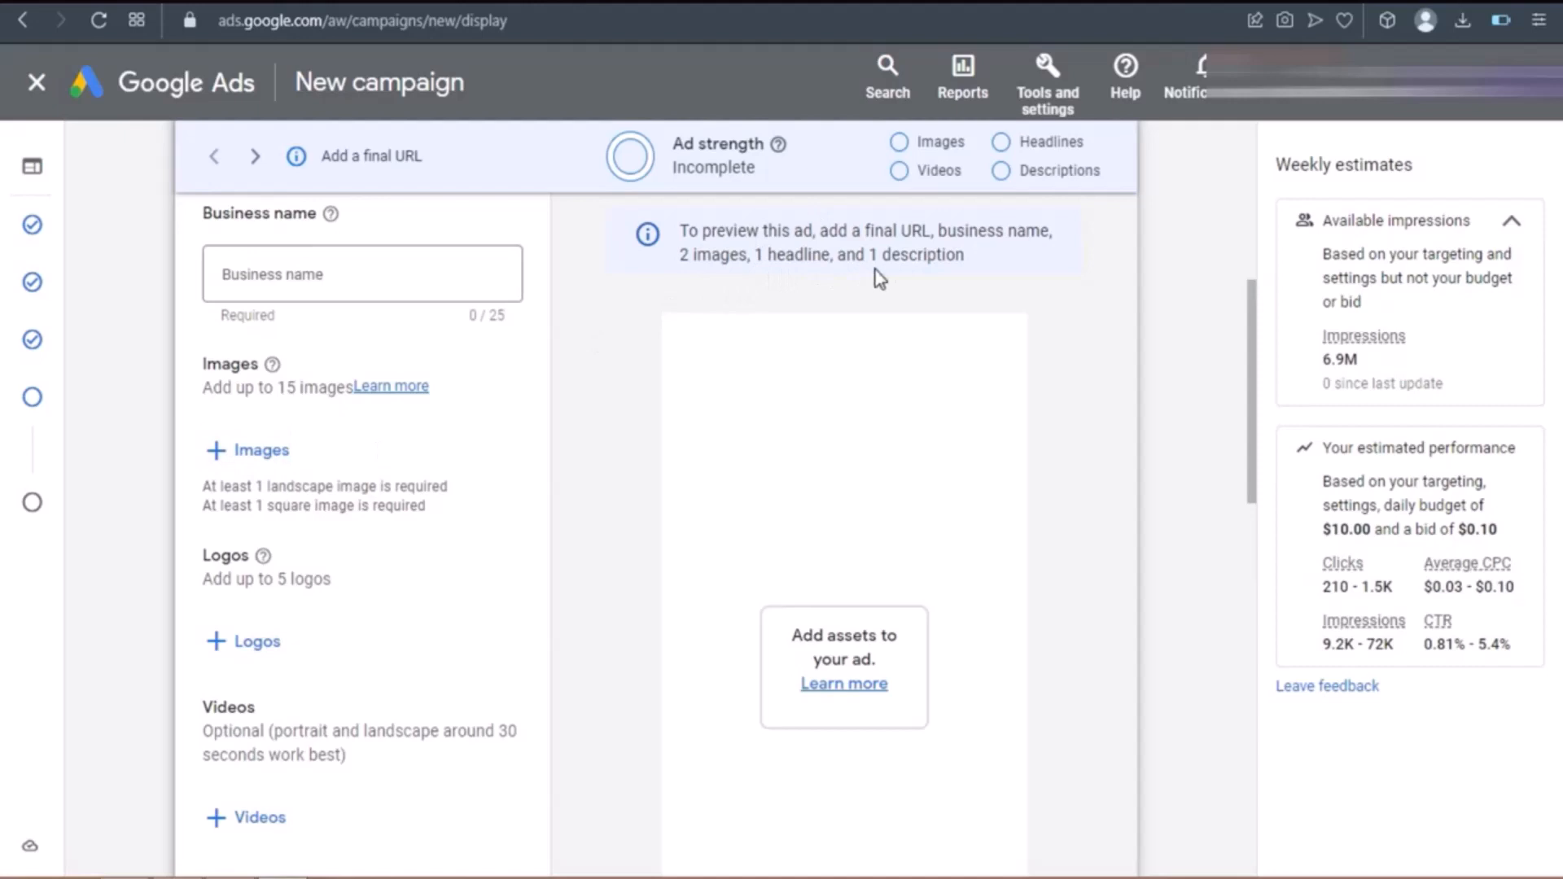
left_click(267, 461)
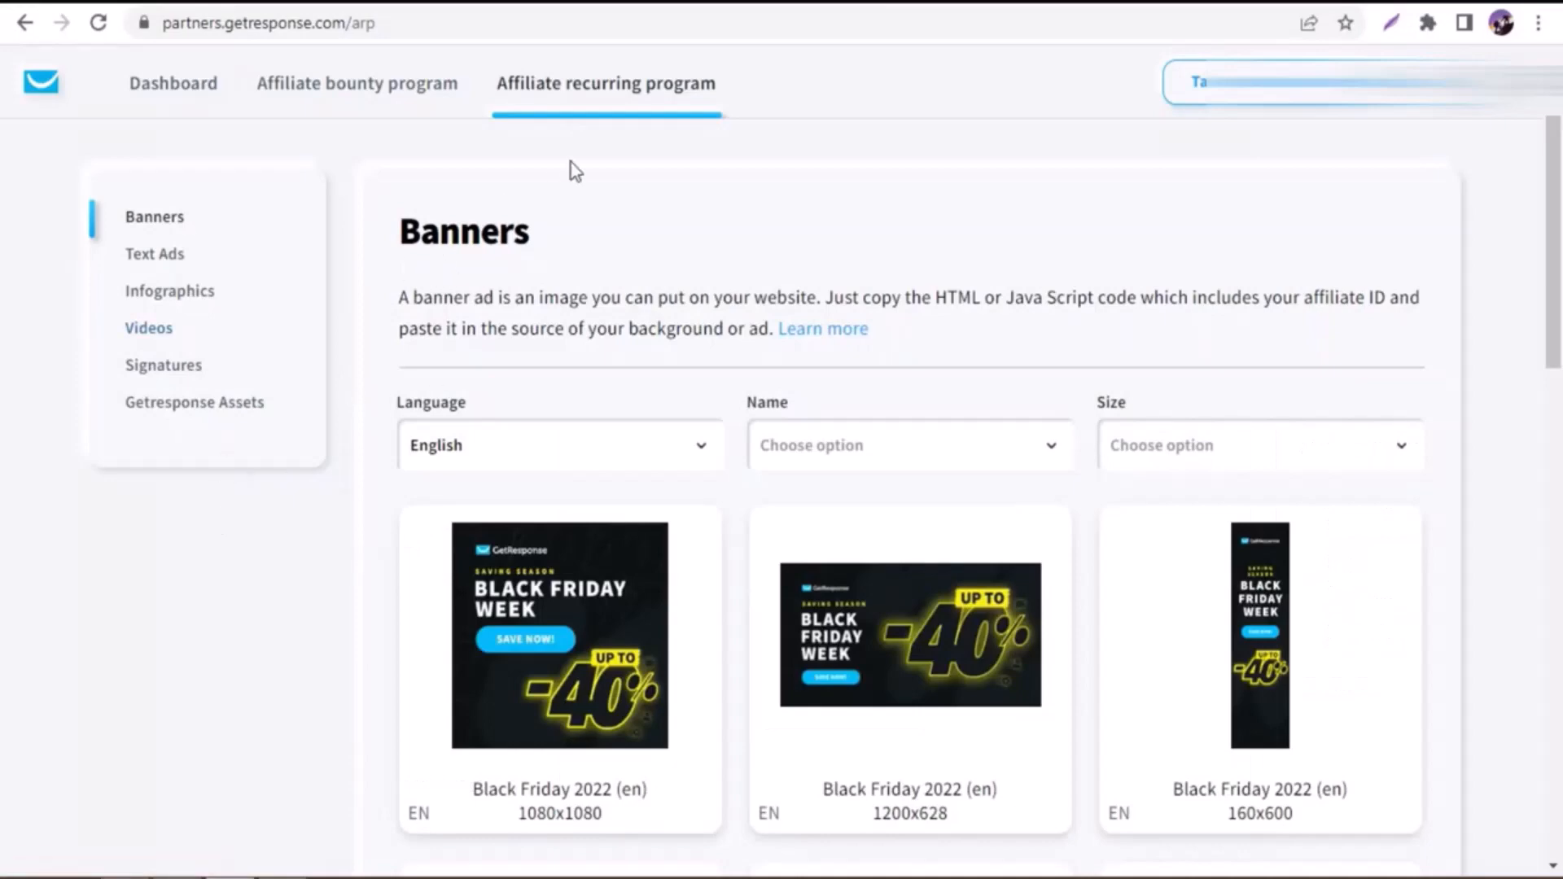
scroll(4, 391, "down", 3)
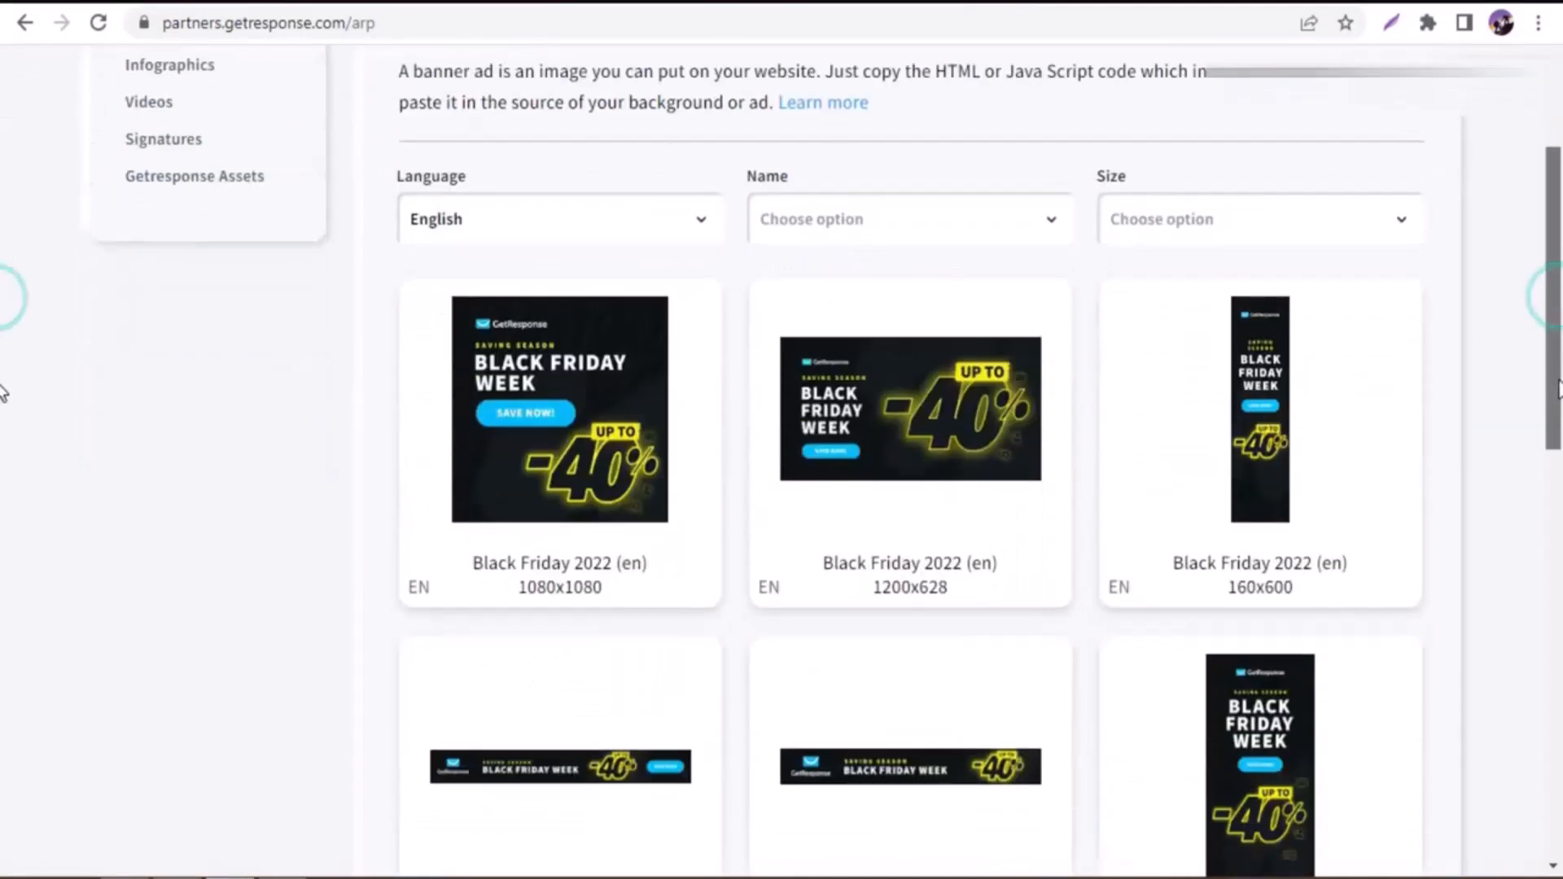
left_click_drag(1558, 389, 1557, 492)
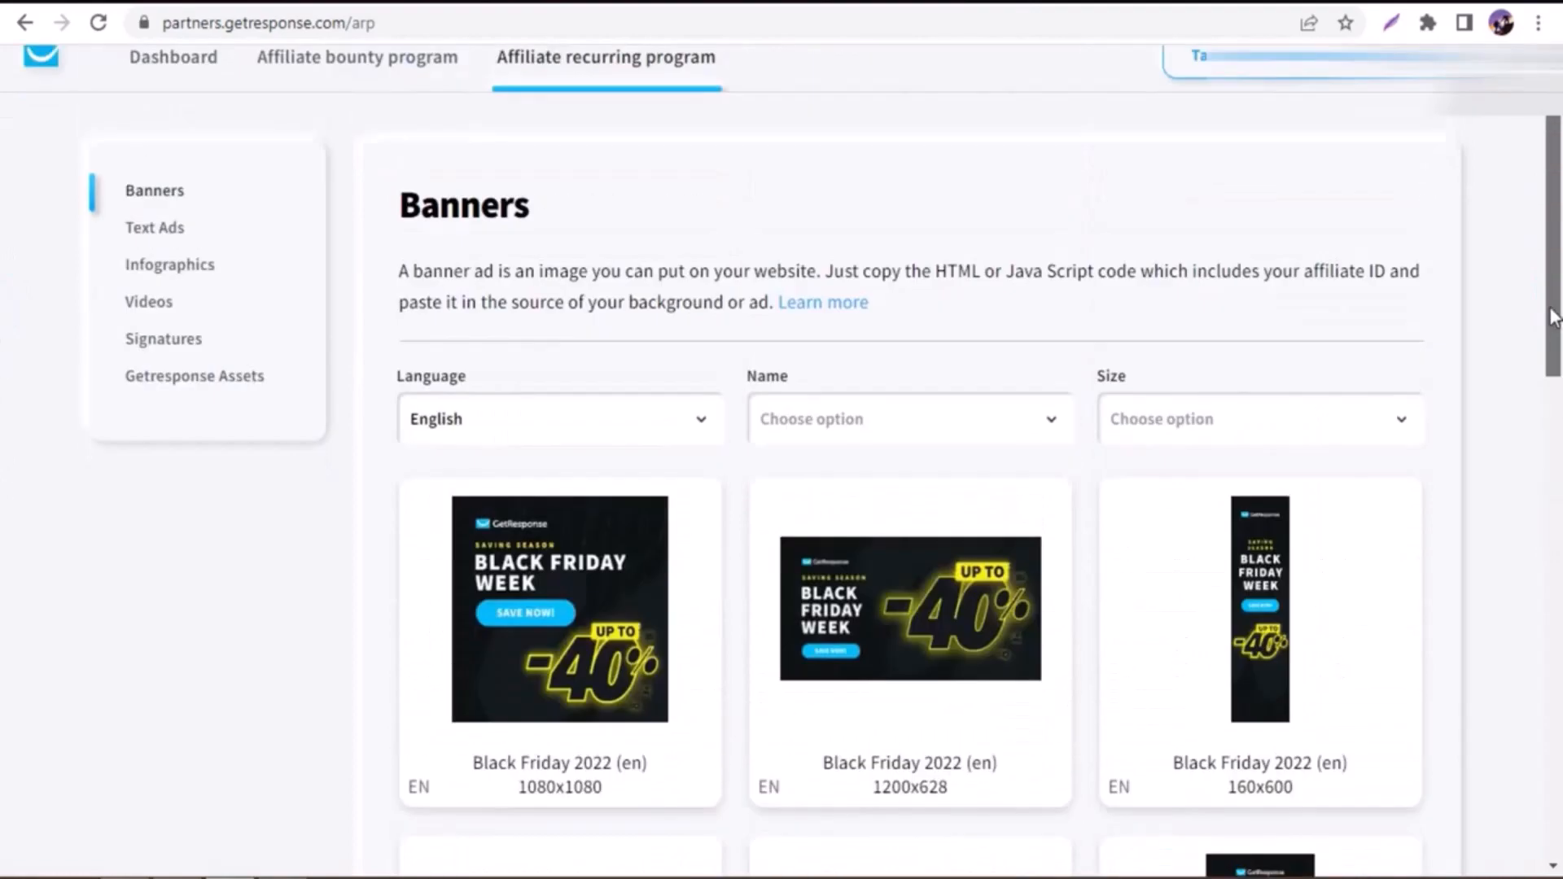
scroll(1545, 481, "down", 15)
scroll(1553, 678, "down", 5)
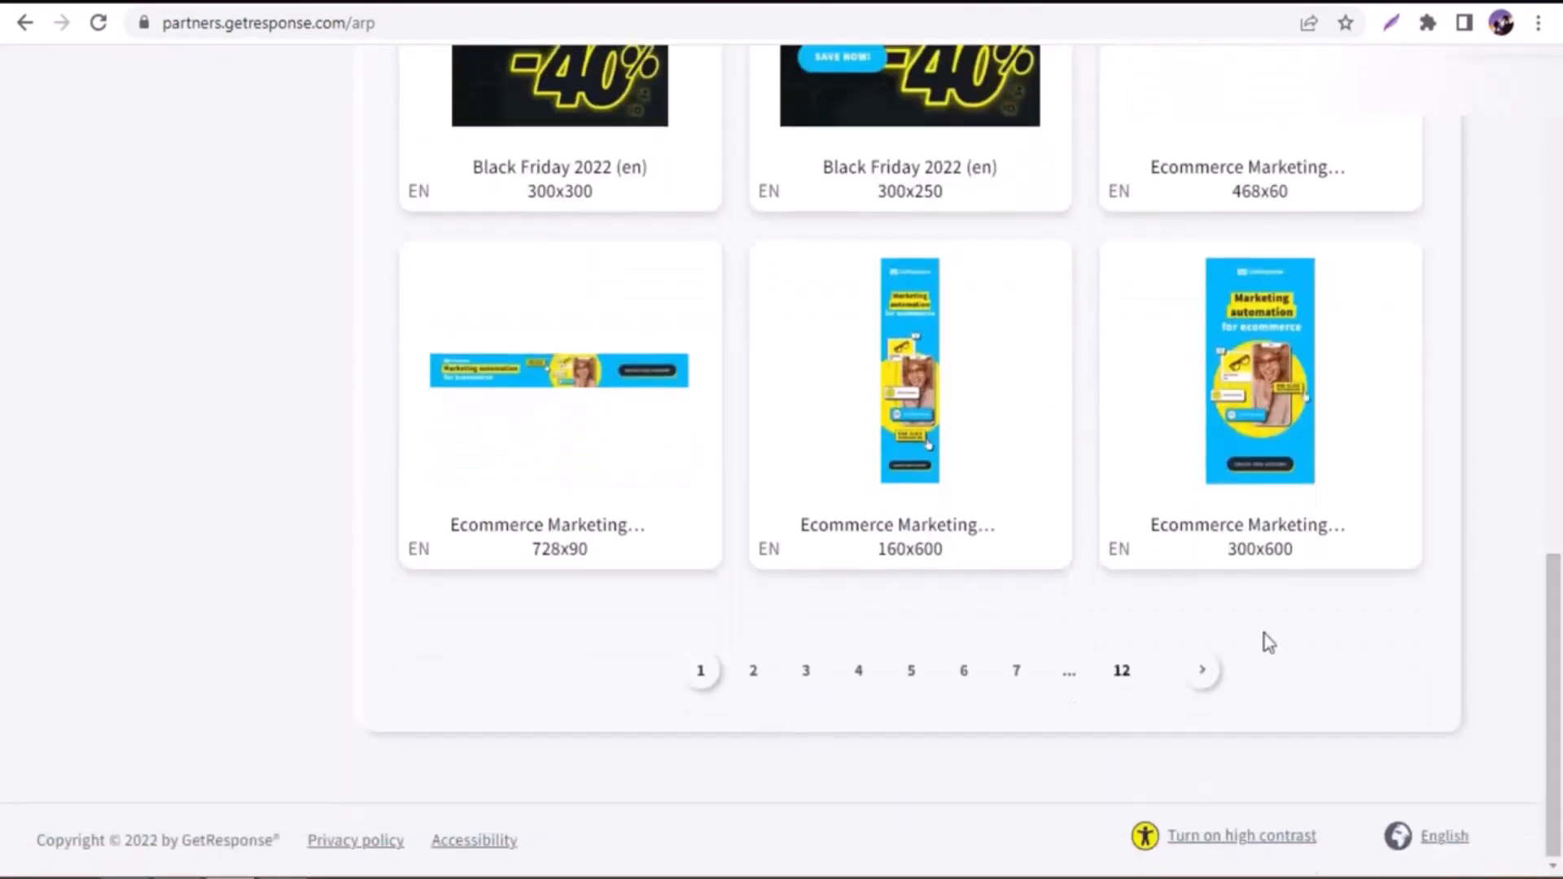
scroll(1501, 377, "up", 5)
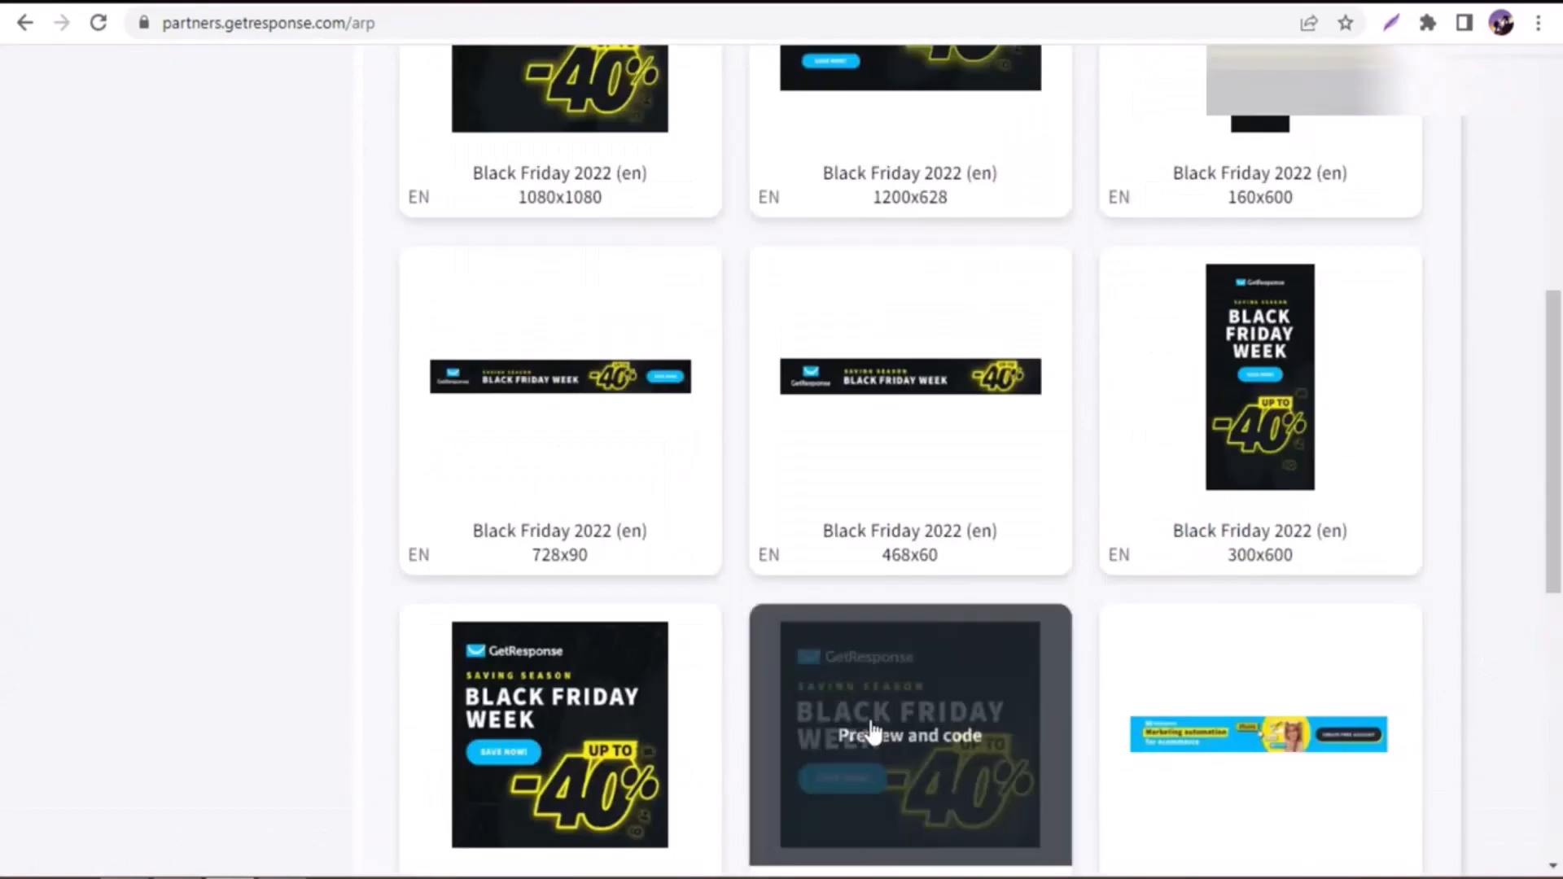
scroll(1050, 478, "up", 5)
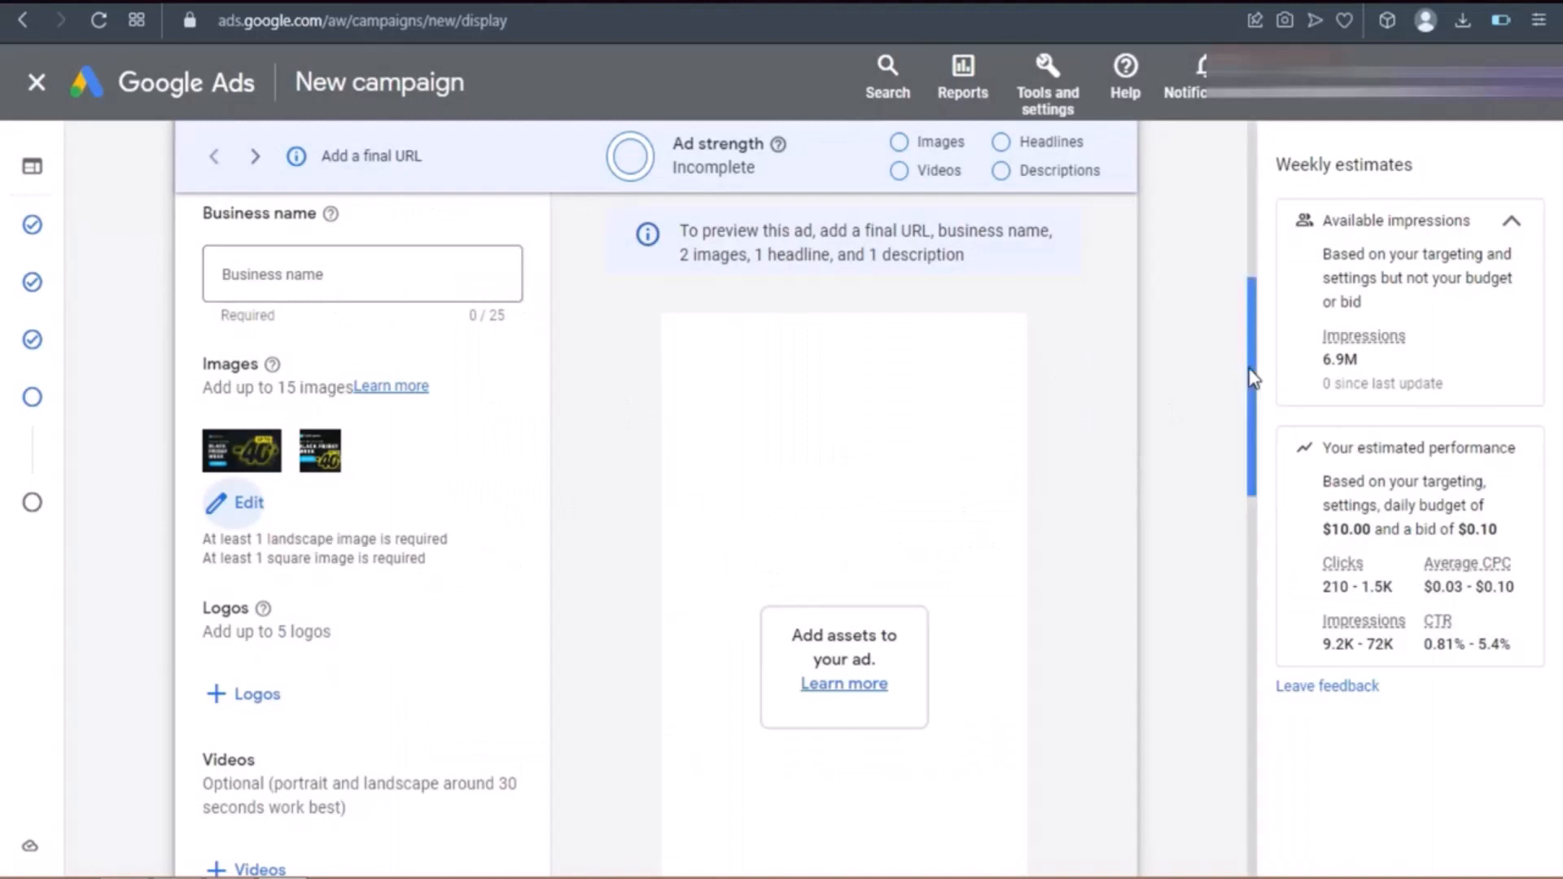
- Check the responsive display ad's business name, images, headlines, long headline and descriptions
left_click_drag(1250, 375, 1249, 665)
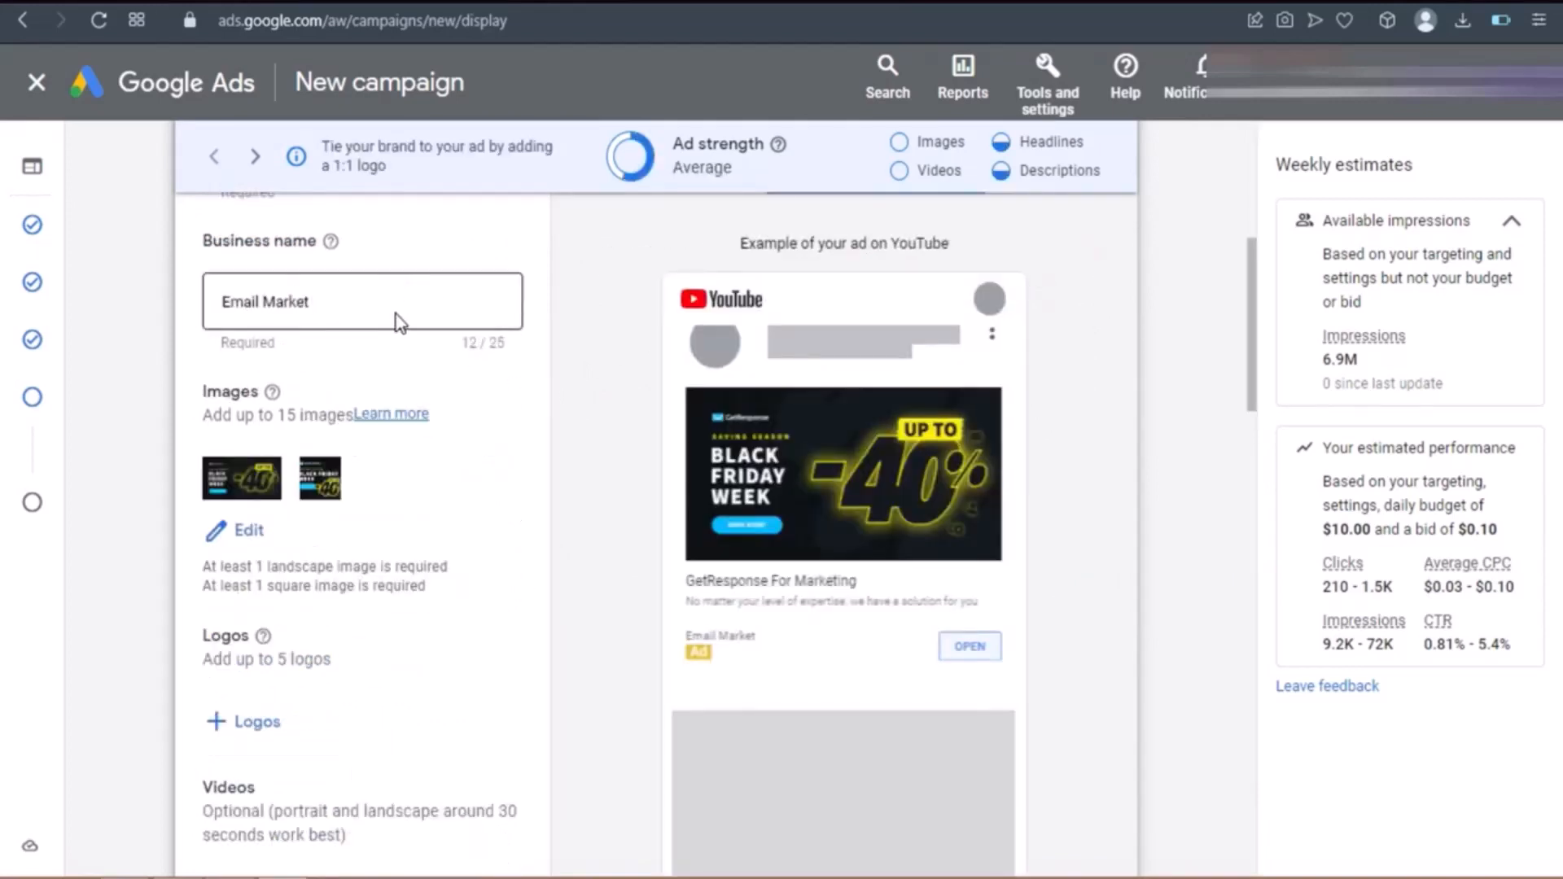
left_click_drag(1251, 313, 1227, 515)
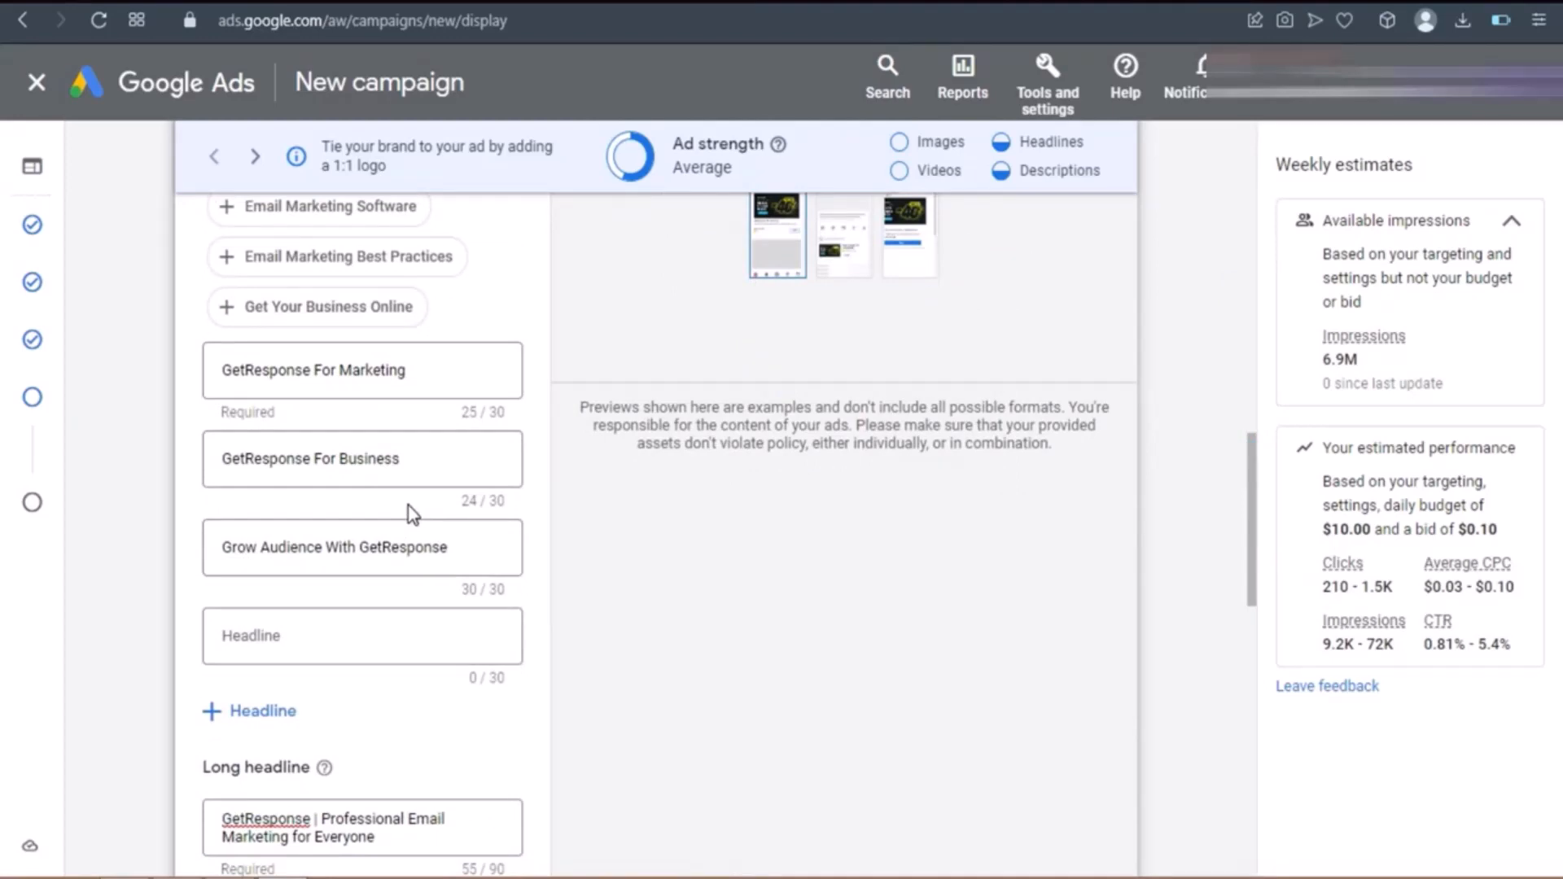
left_click_drag(1251, 502, 1251, 635)
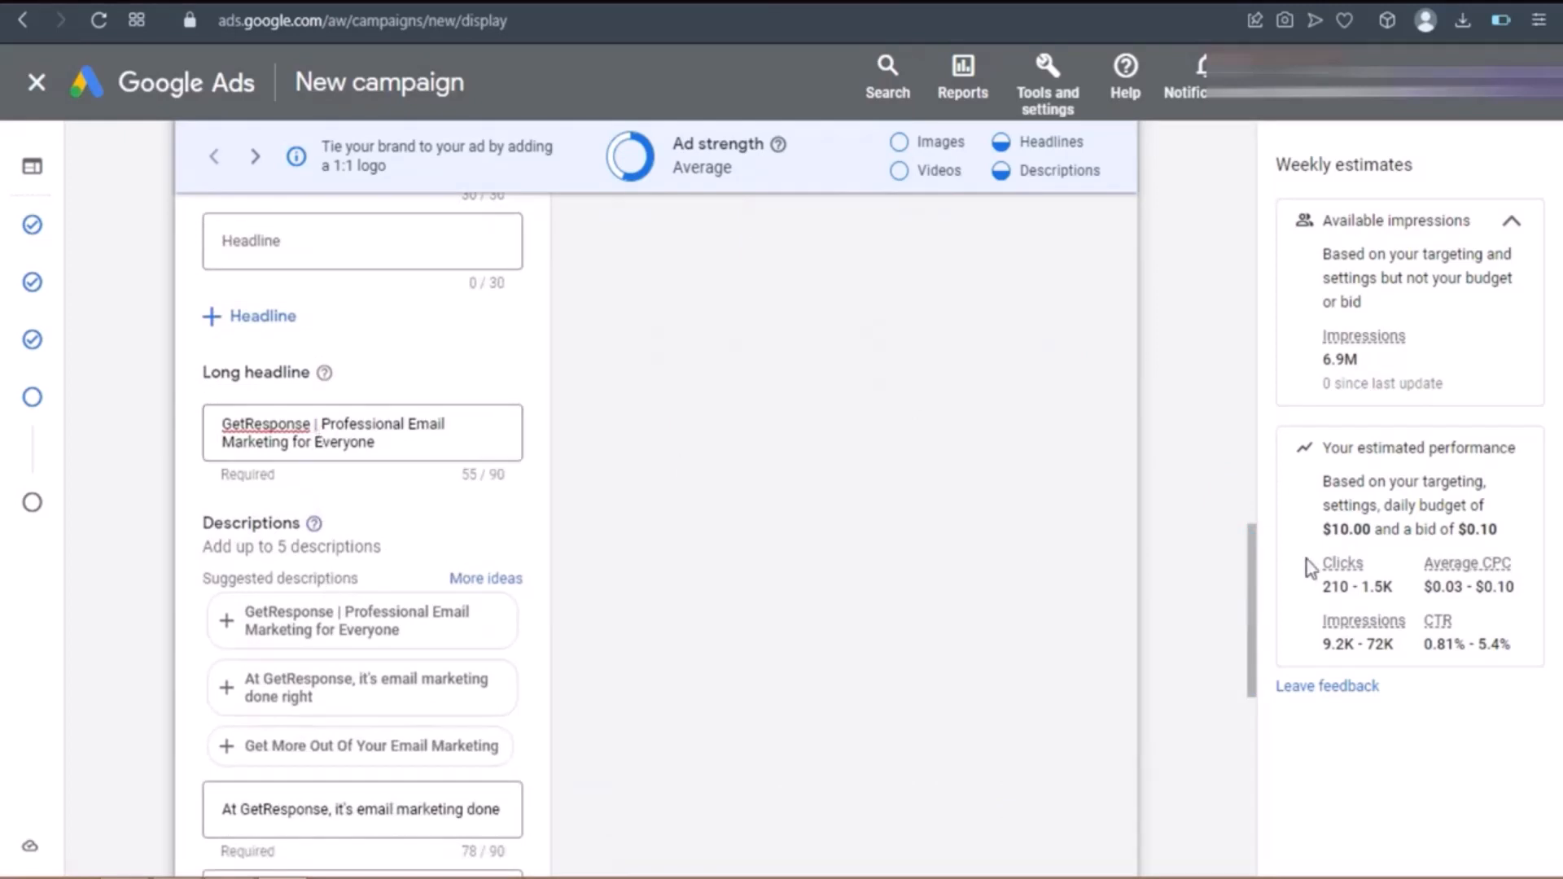
left_click_drag(1248, 569, 1223, 335)
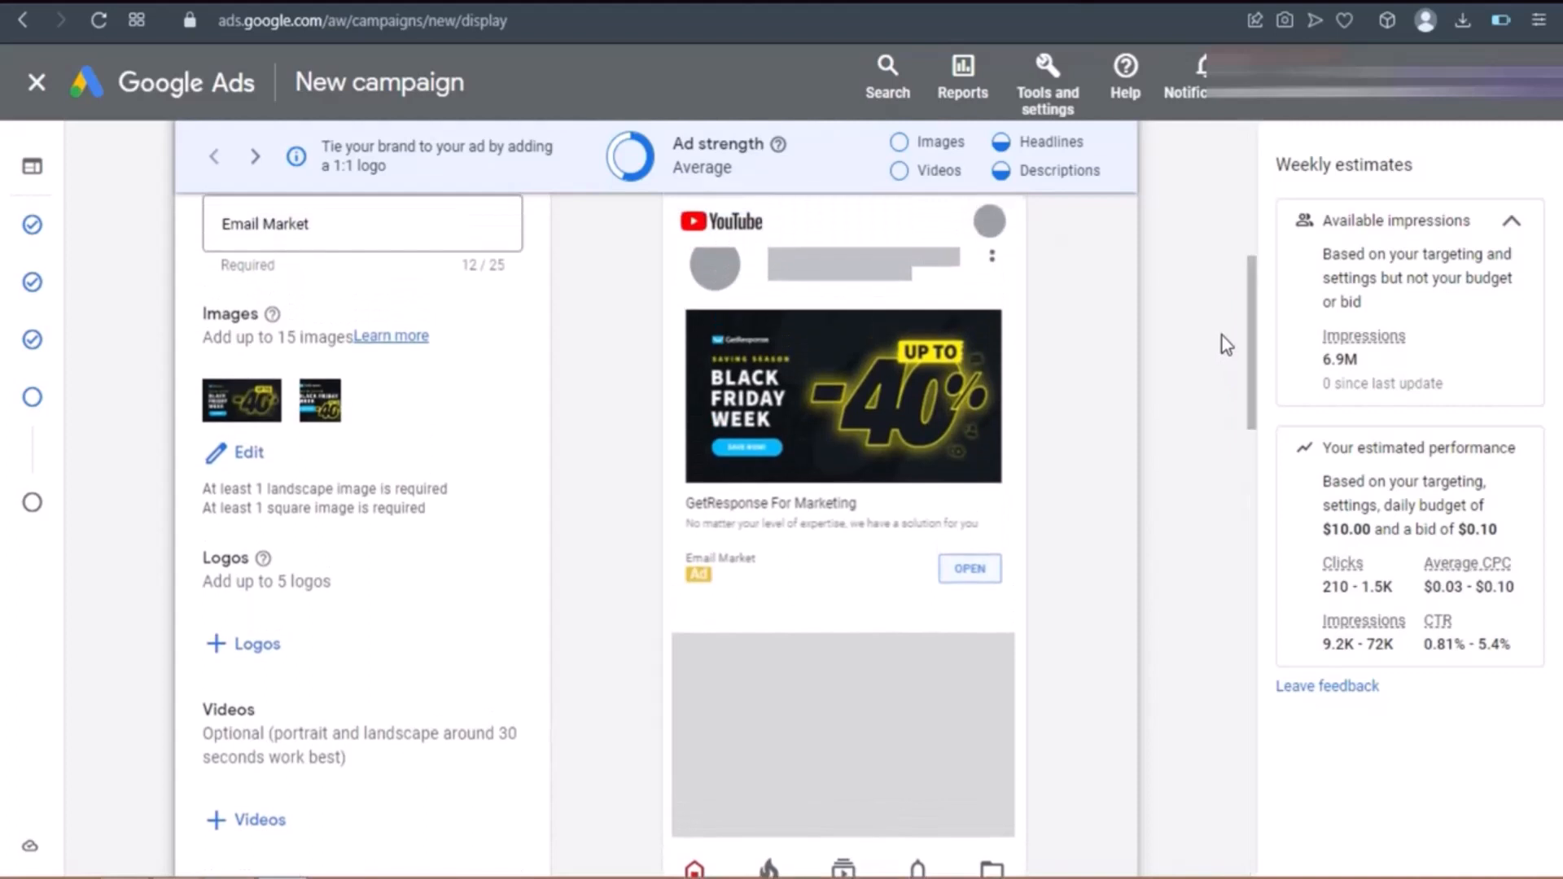
- Preview the ad in each of its three YouTube and Gmail example formats
left_click_drag(1260, 324, 1258, 360)
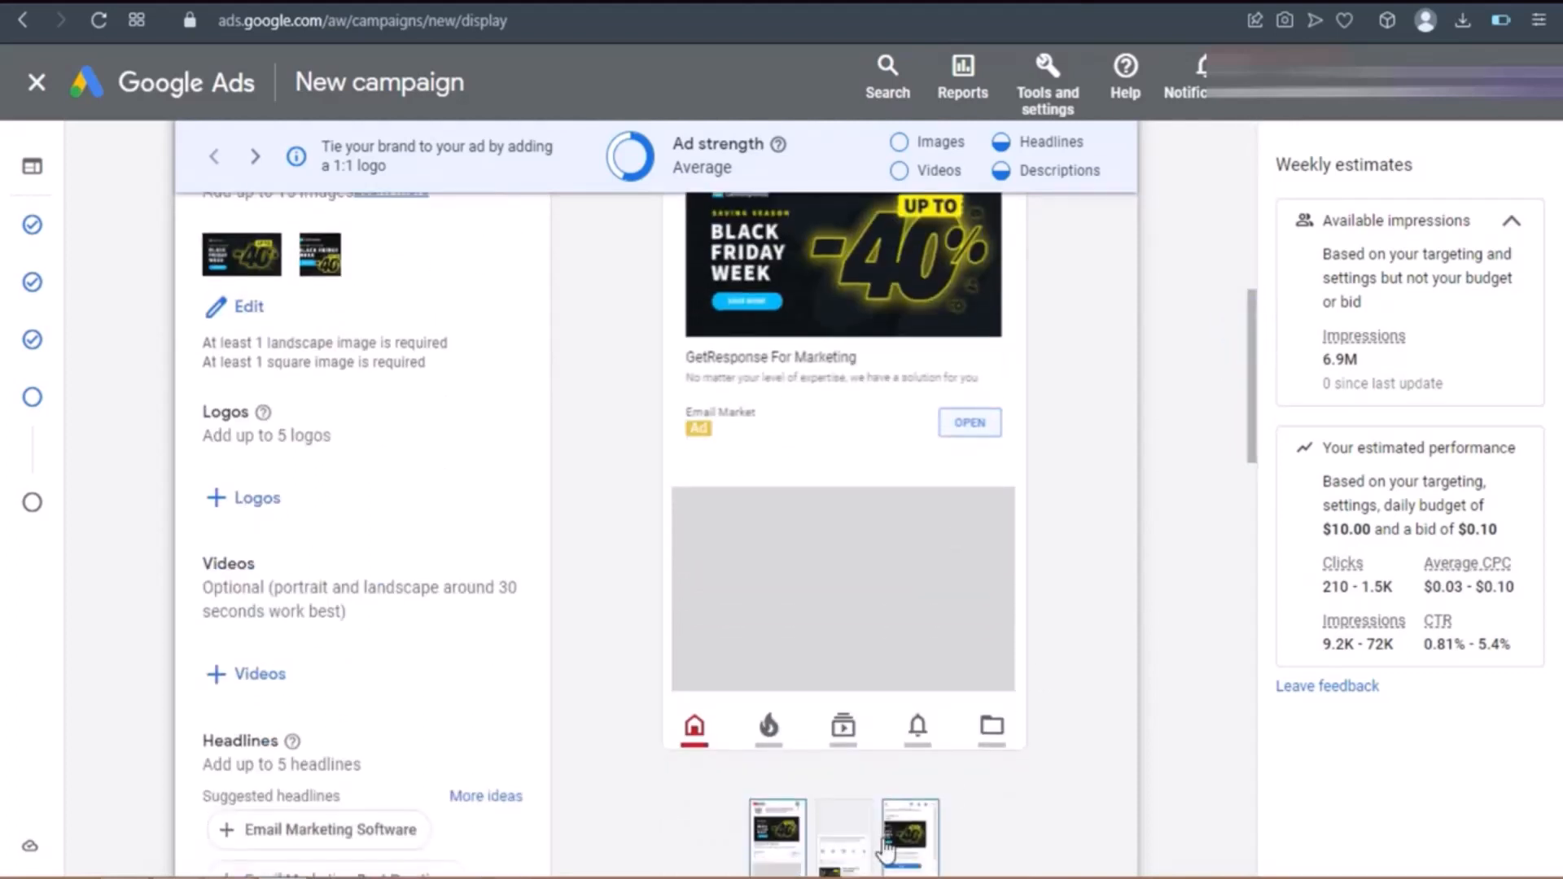
left_click(844, 852)
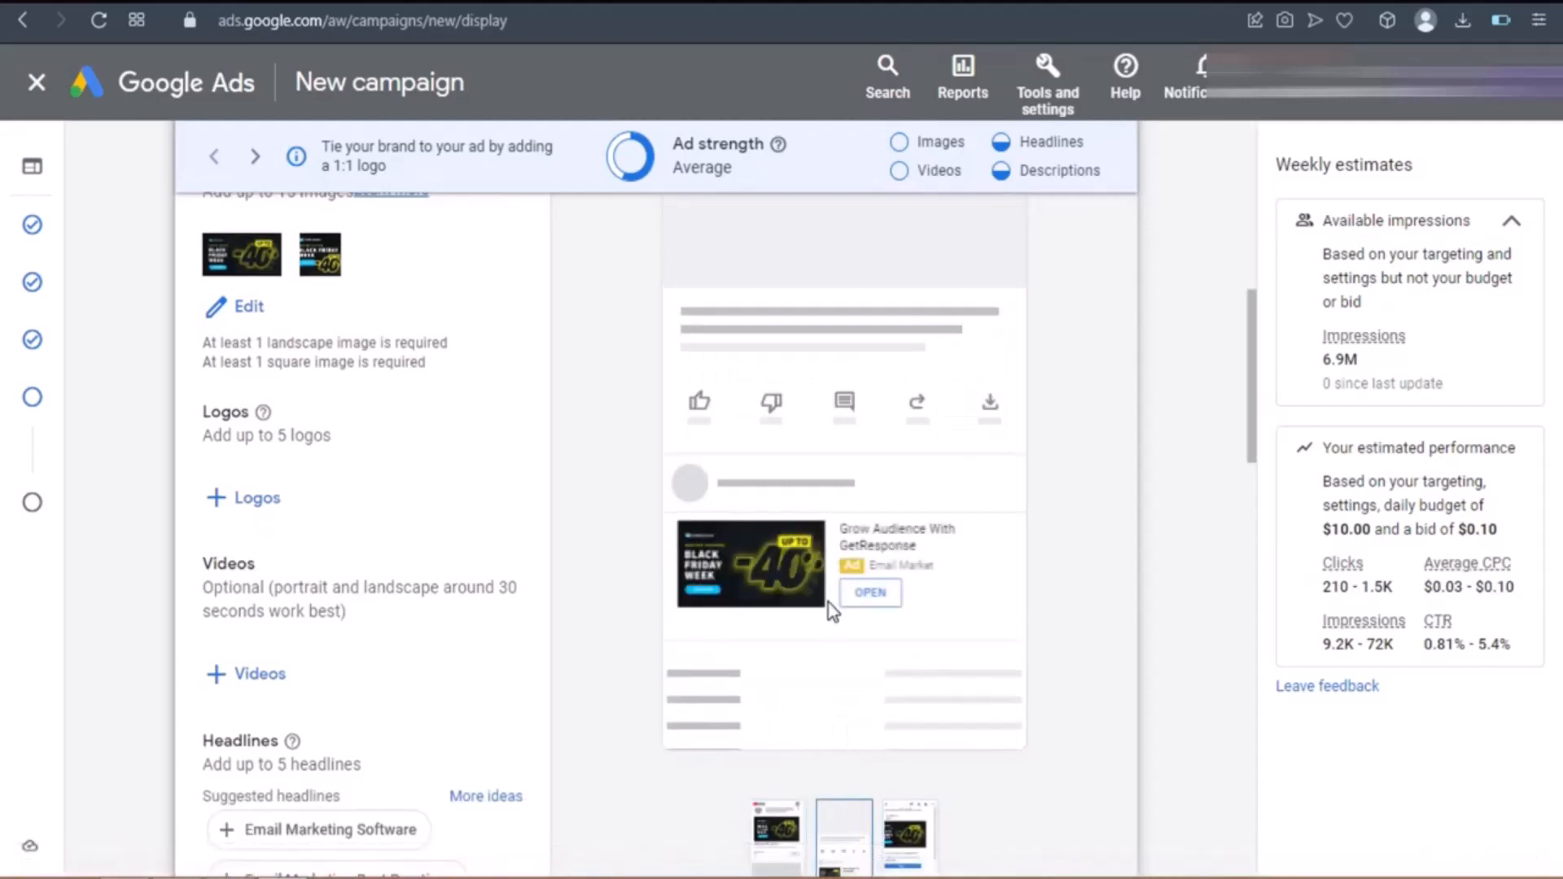
left_click(906, 838)
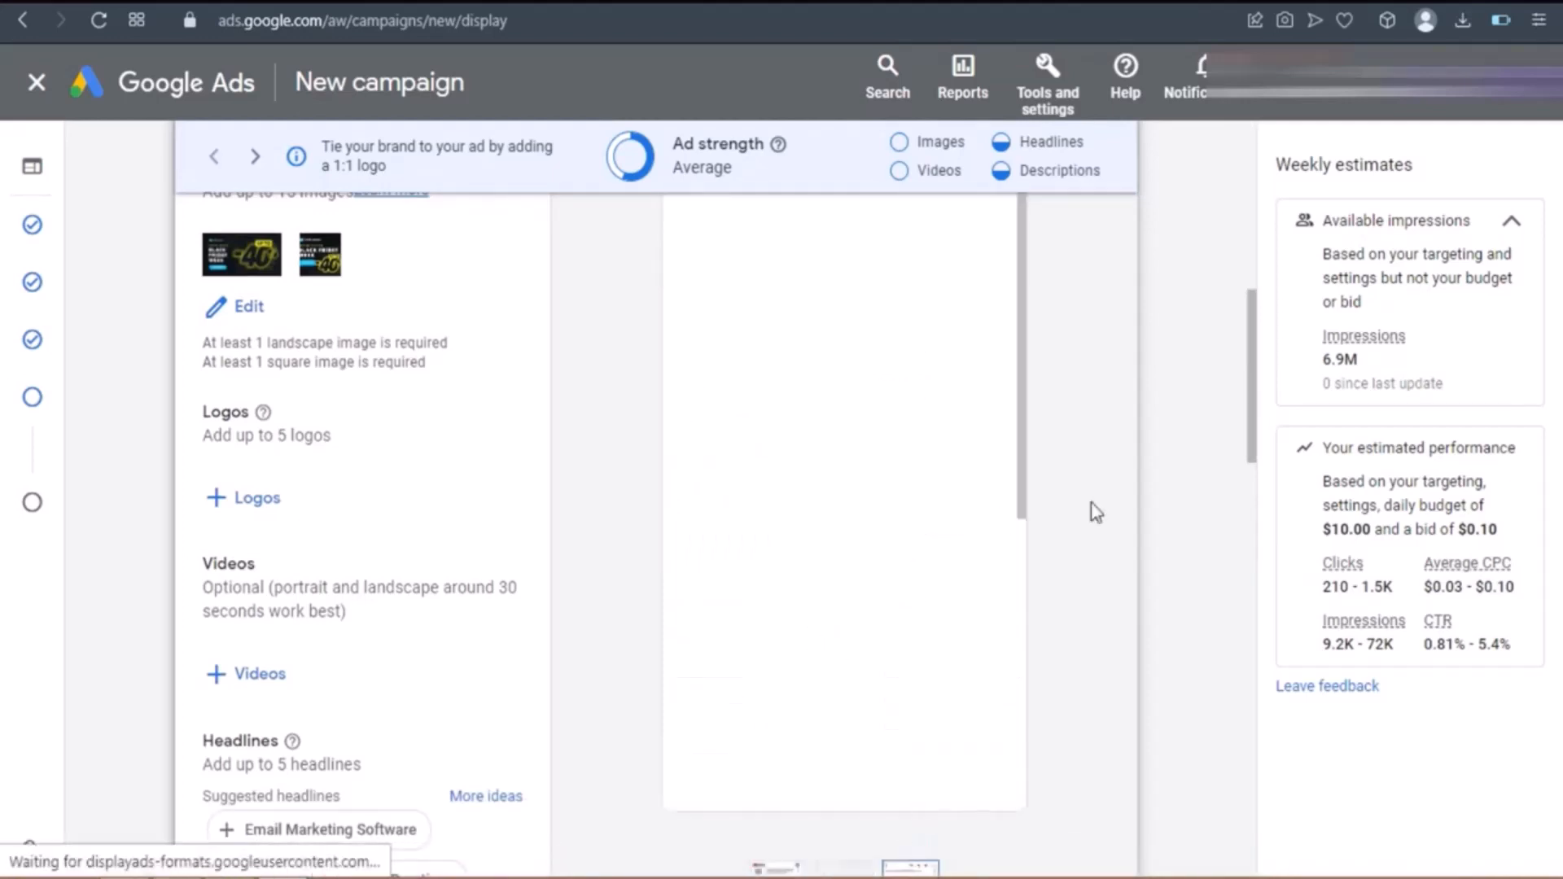
scroll(1251, 444, "up", 1)
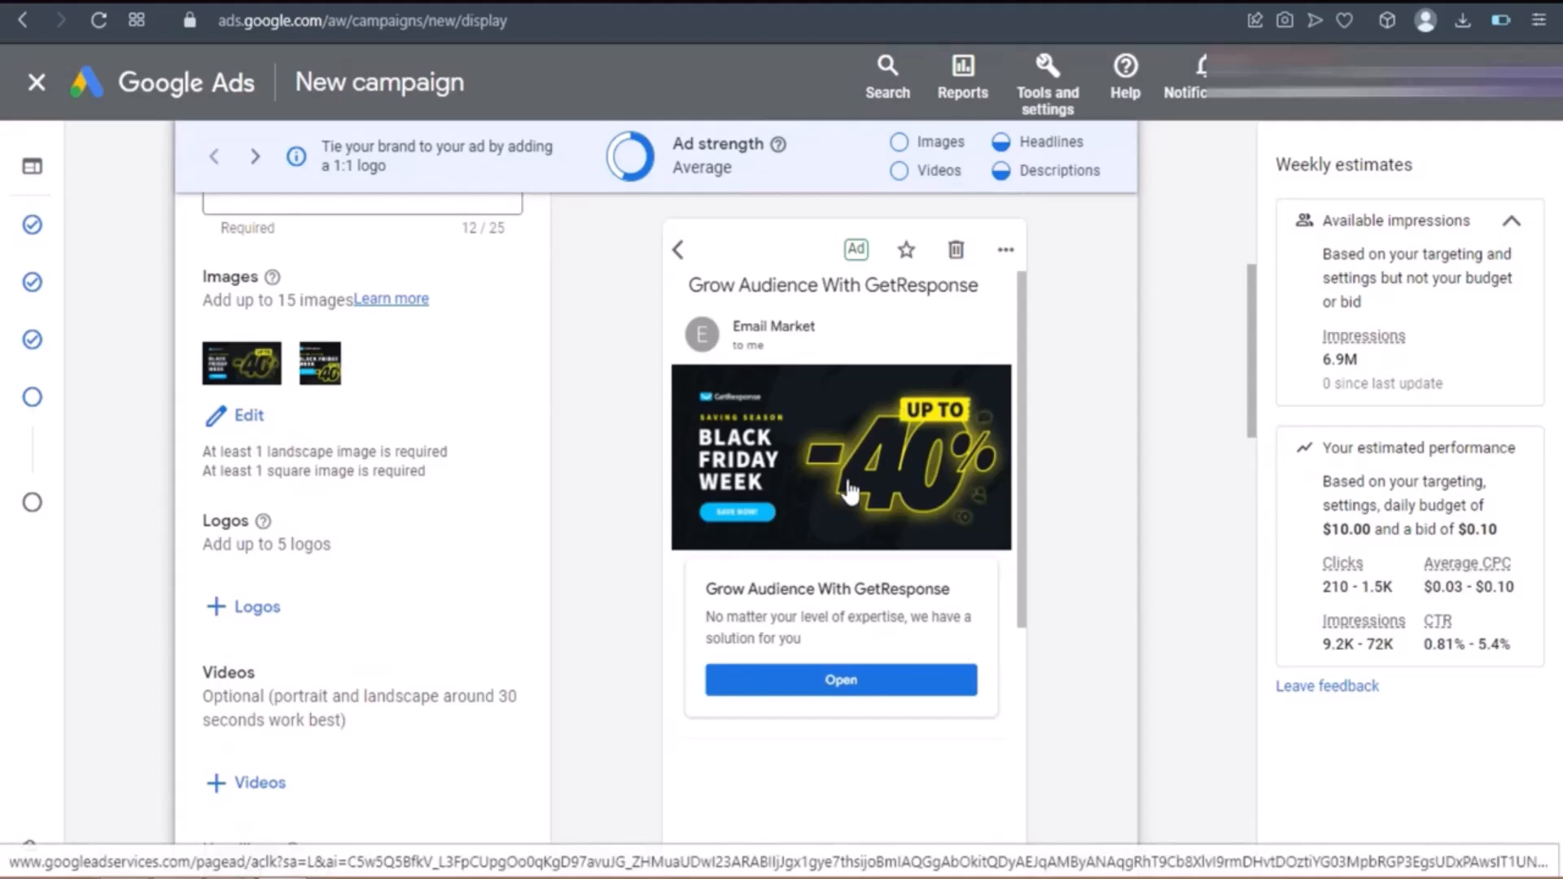
mouse_move(1247, 350)
left_mouse_down()
mouse_move(1251, 473)
mouse_move(1241, 369)
left_mouse_up()
left_click(777, 553)
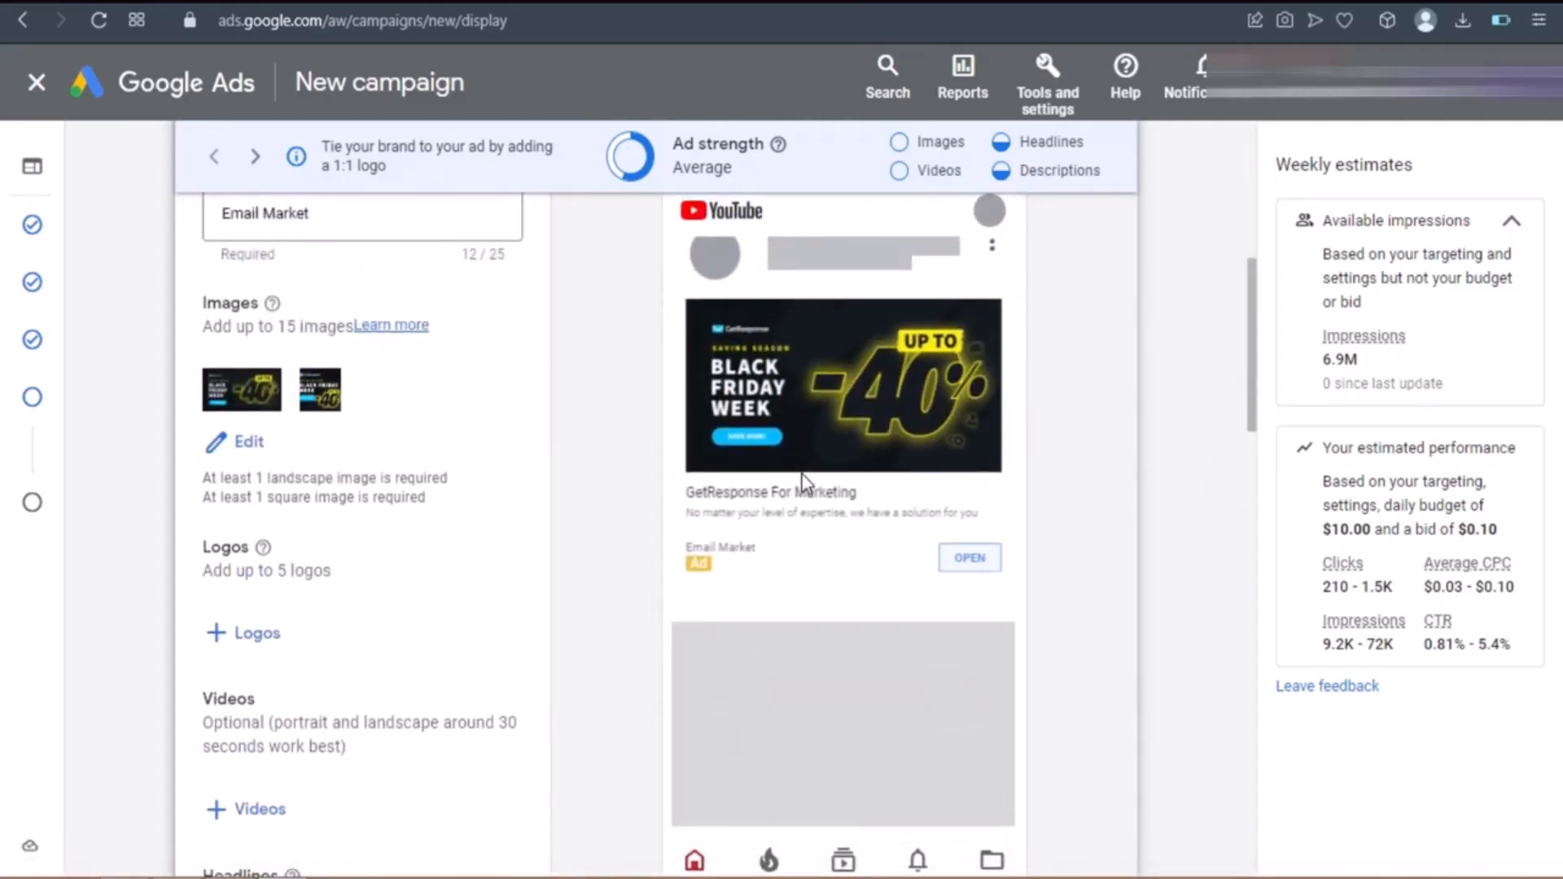
- Examine the weekly estimated clicks and average CPC for the campaign's budget and bid
double_click(1336, 587)
double_click(1376, 587)
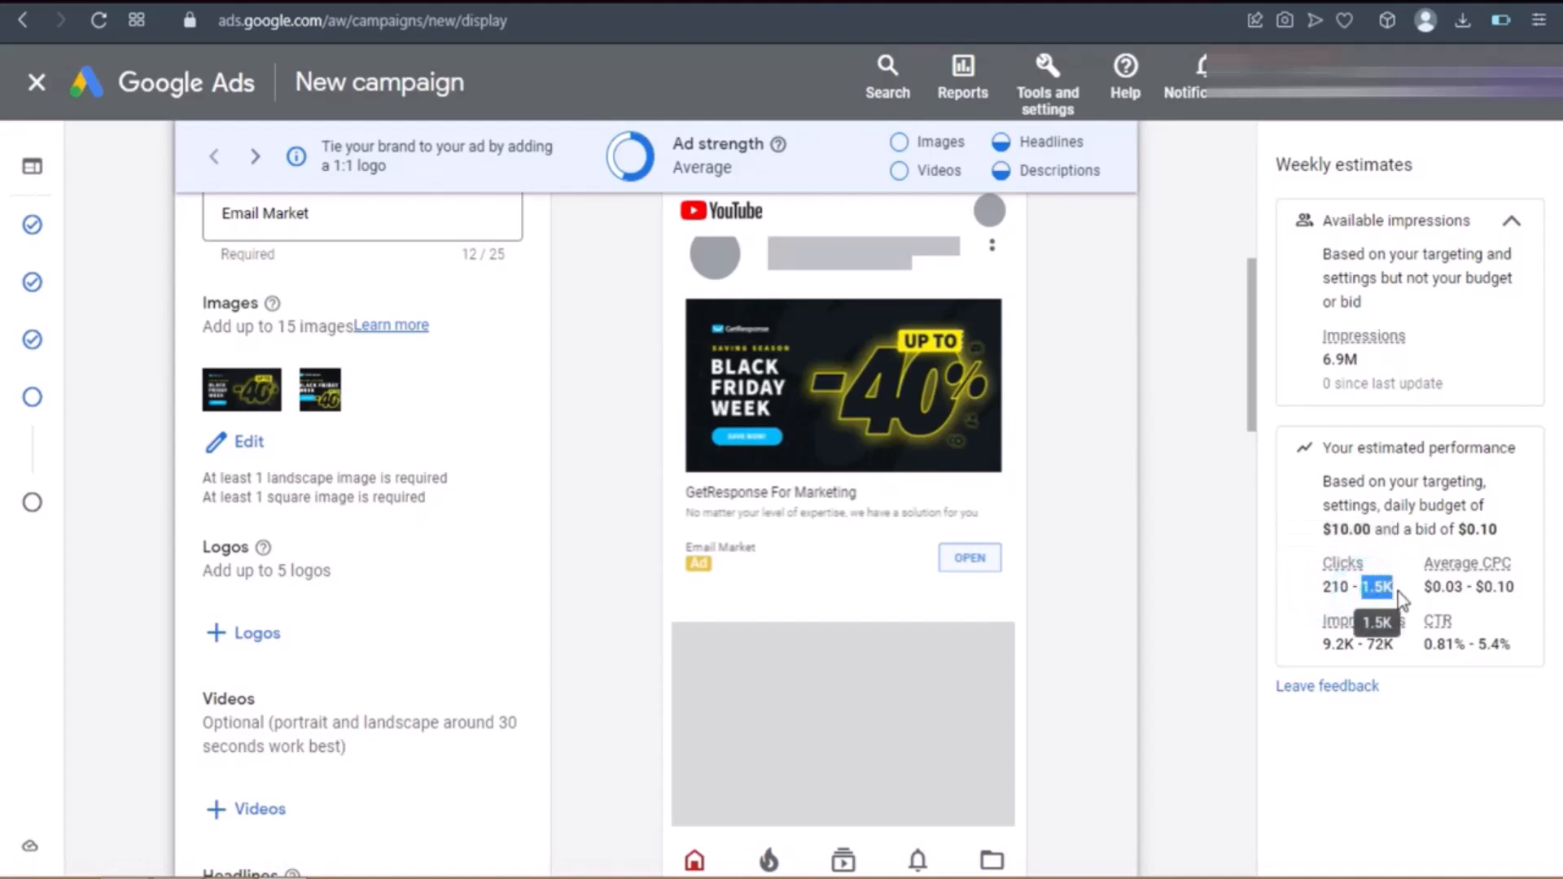
double_click(1496, 587)
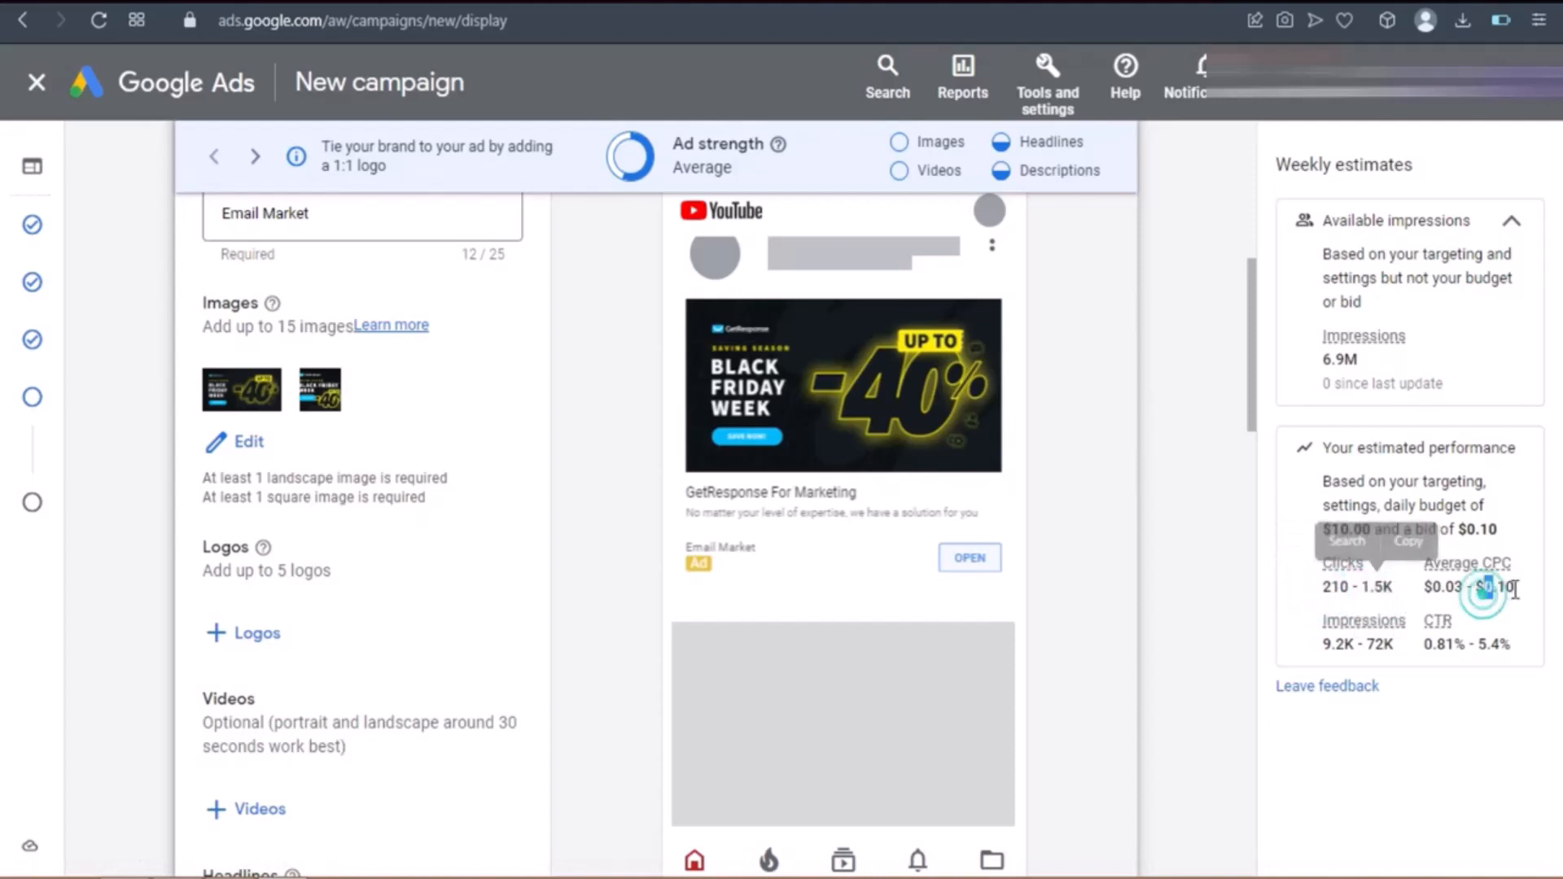
left_click(1446, 593)
left_click_drag(1444, 591, 1516, 588)
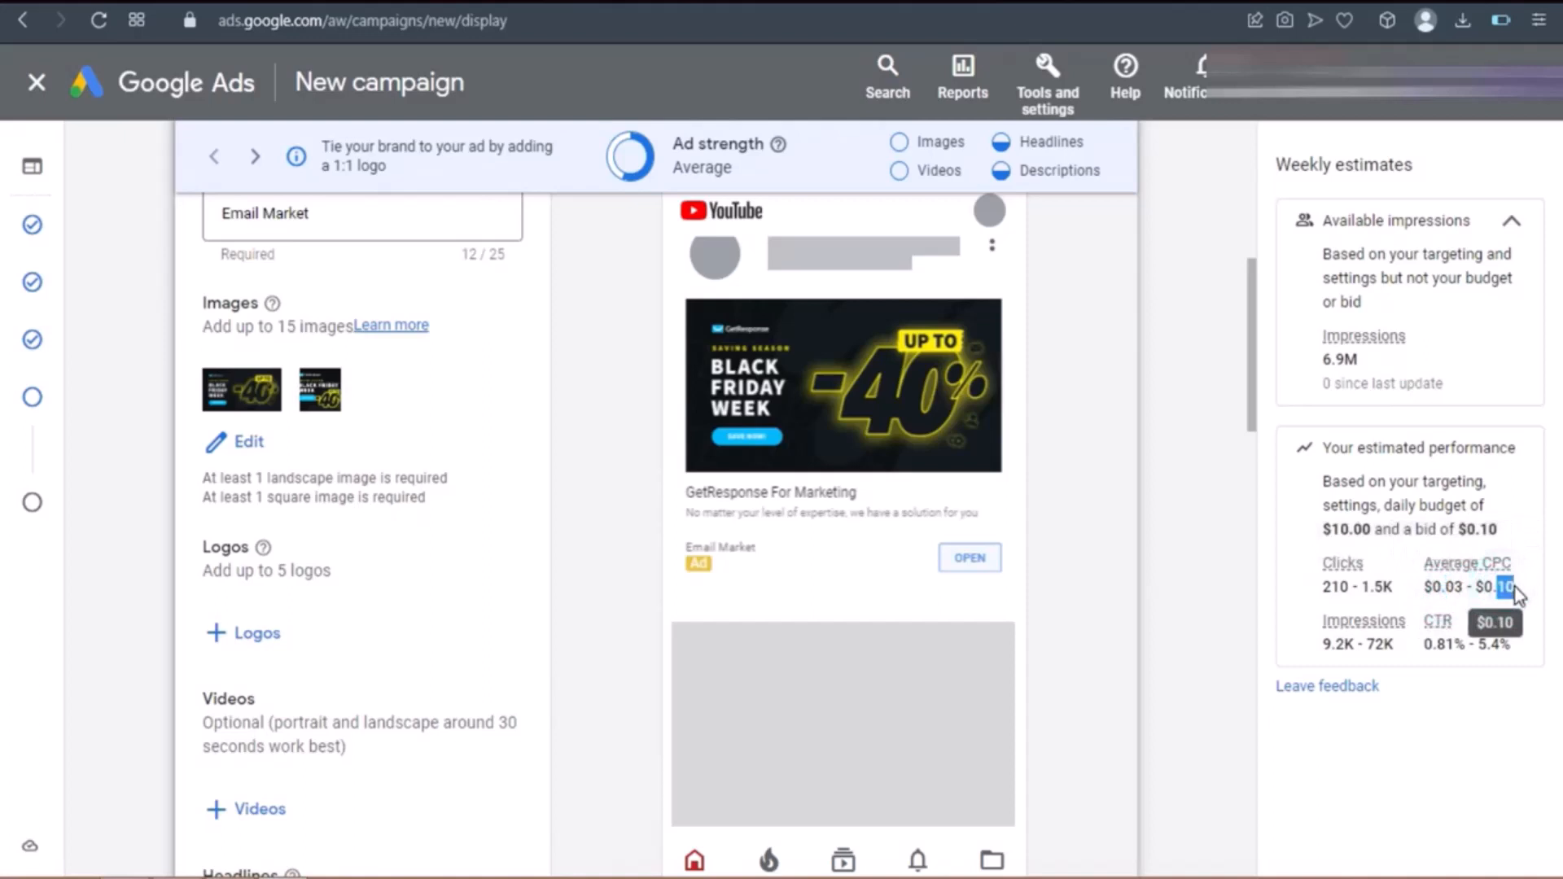
left_click(1404, 528)
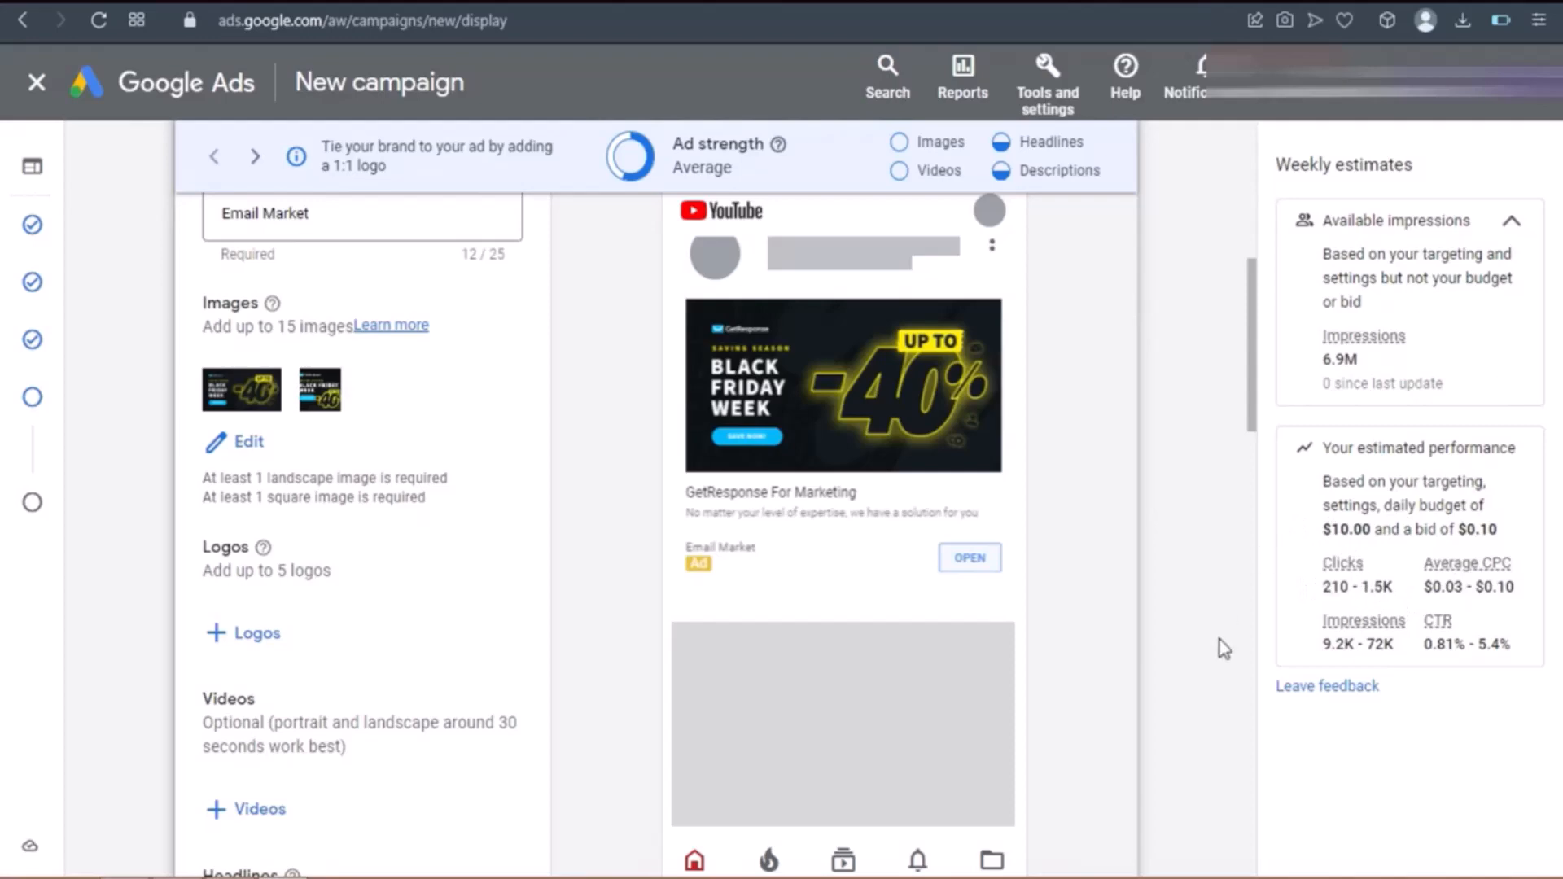
- Add the completed responsive display ad to the campaign and proceed to the campaign review
left_click_drag(1257, 340, 1221, 806)
left_click(233, 619)
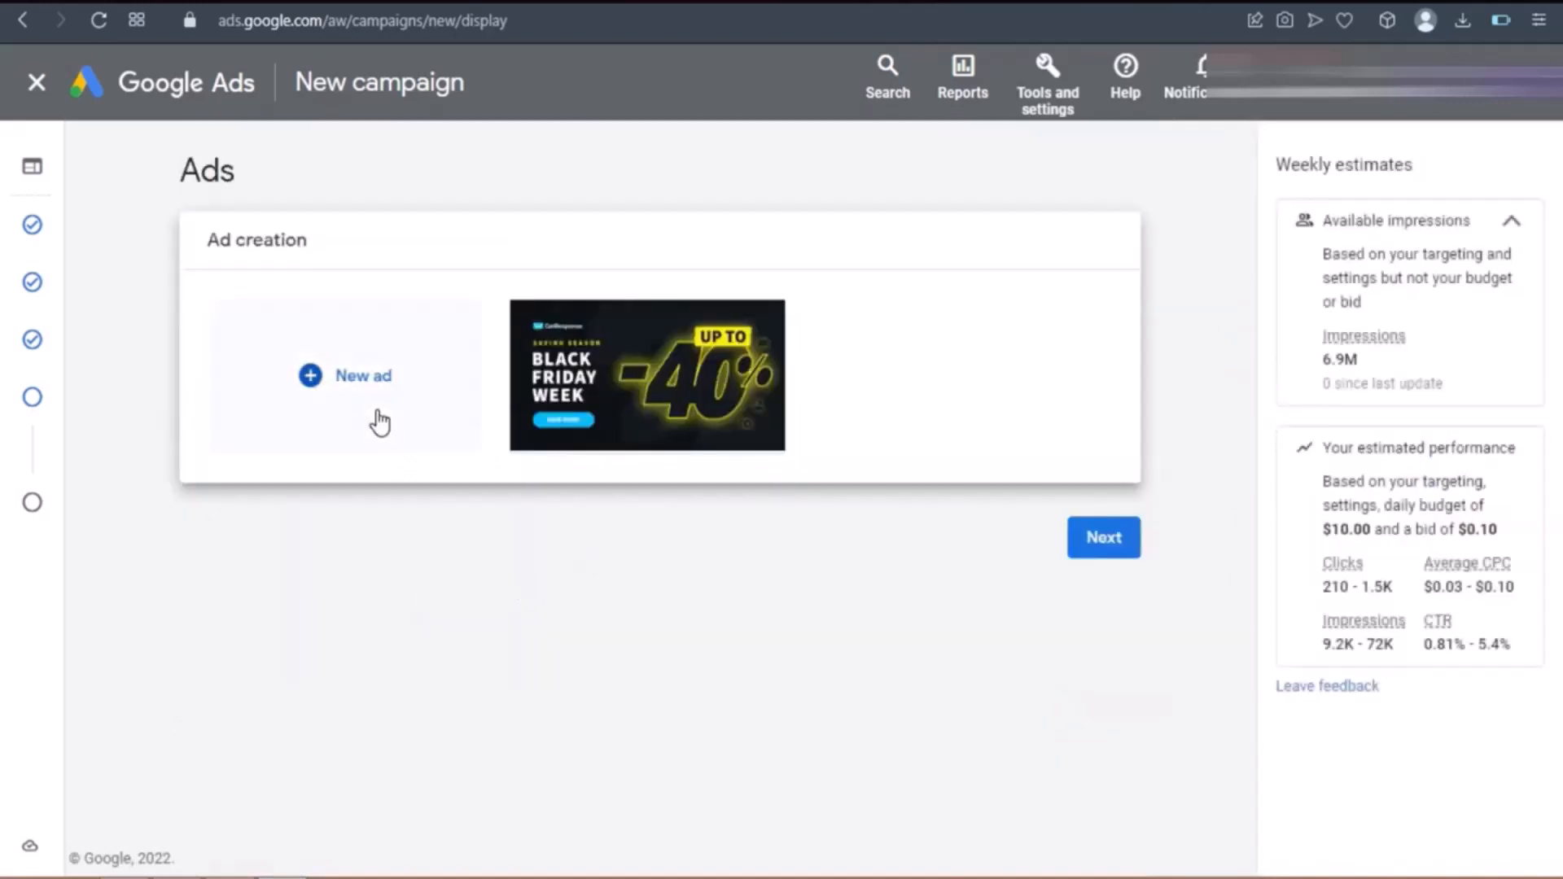
left_click(1103, 539)
- Publish the Email Market campaign and look over the performance columns of its ad group
left_click_drag(198, 218, 408, 218)
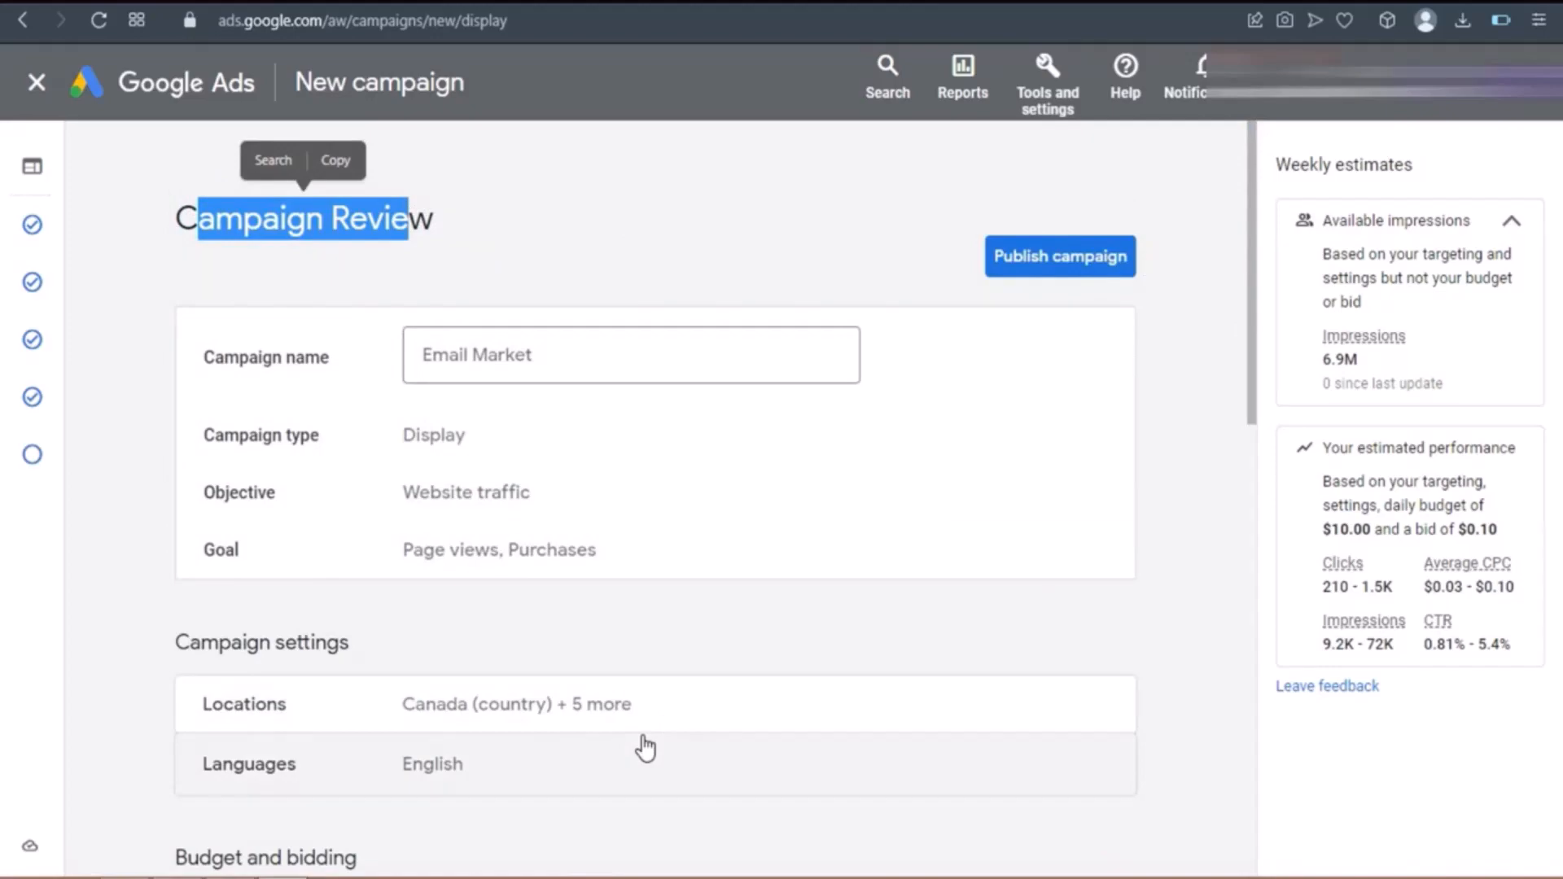
left_click(1062, 256)
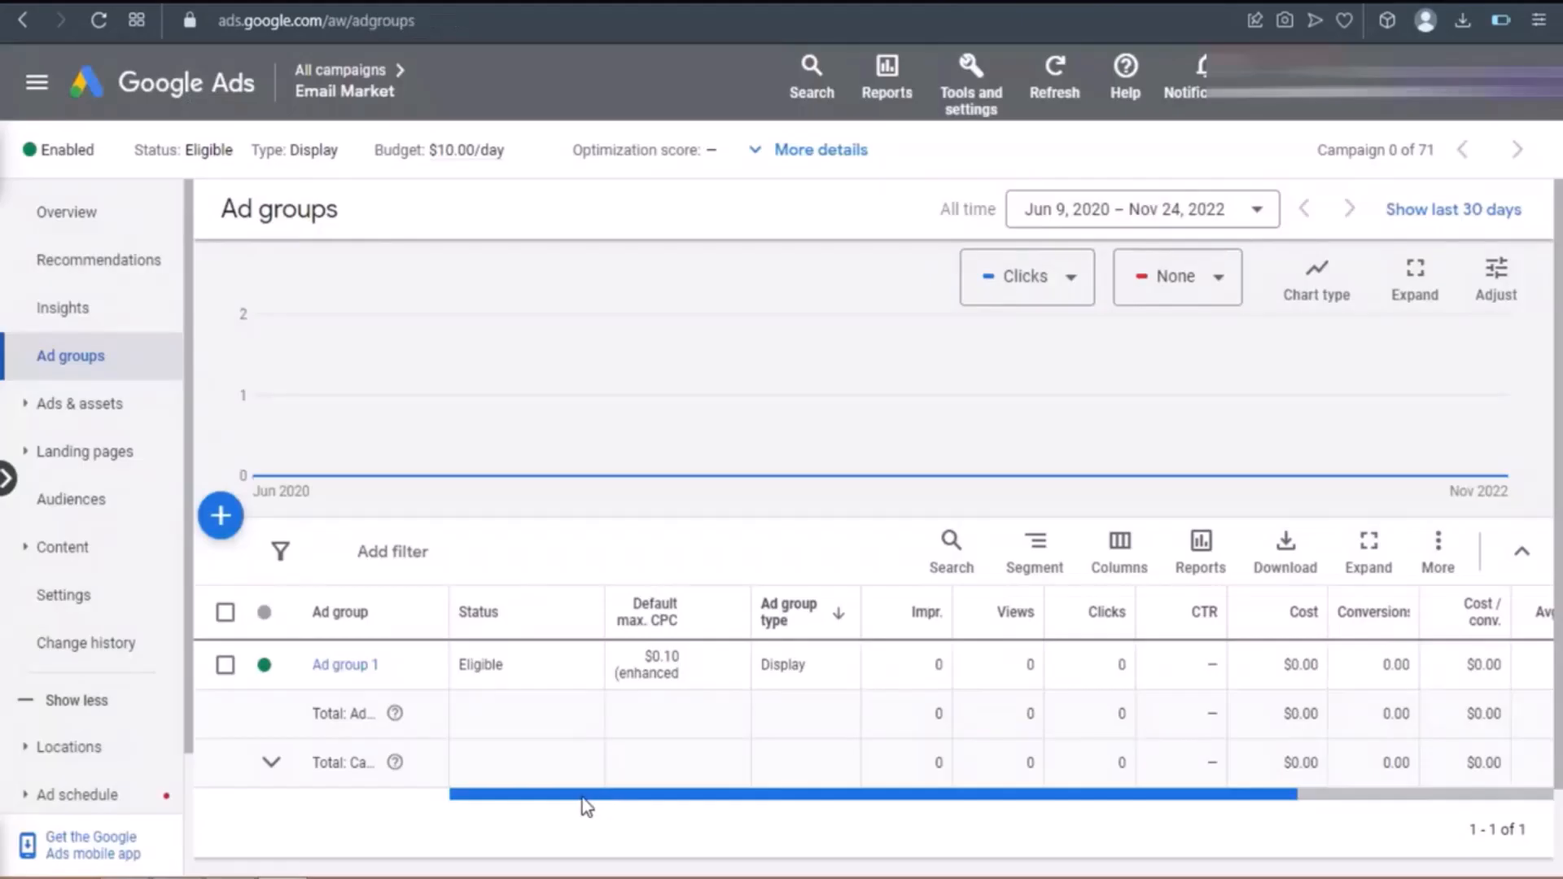
left_click_drag(583, 796, 757, 794)
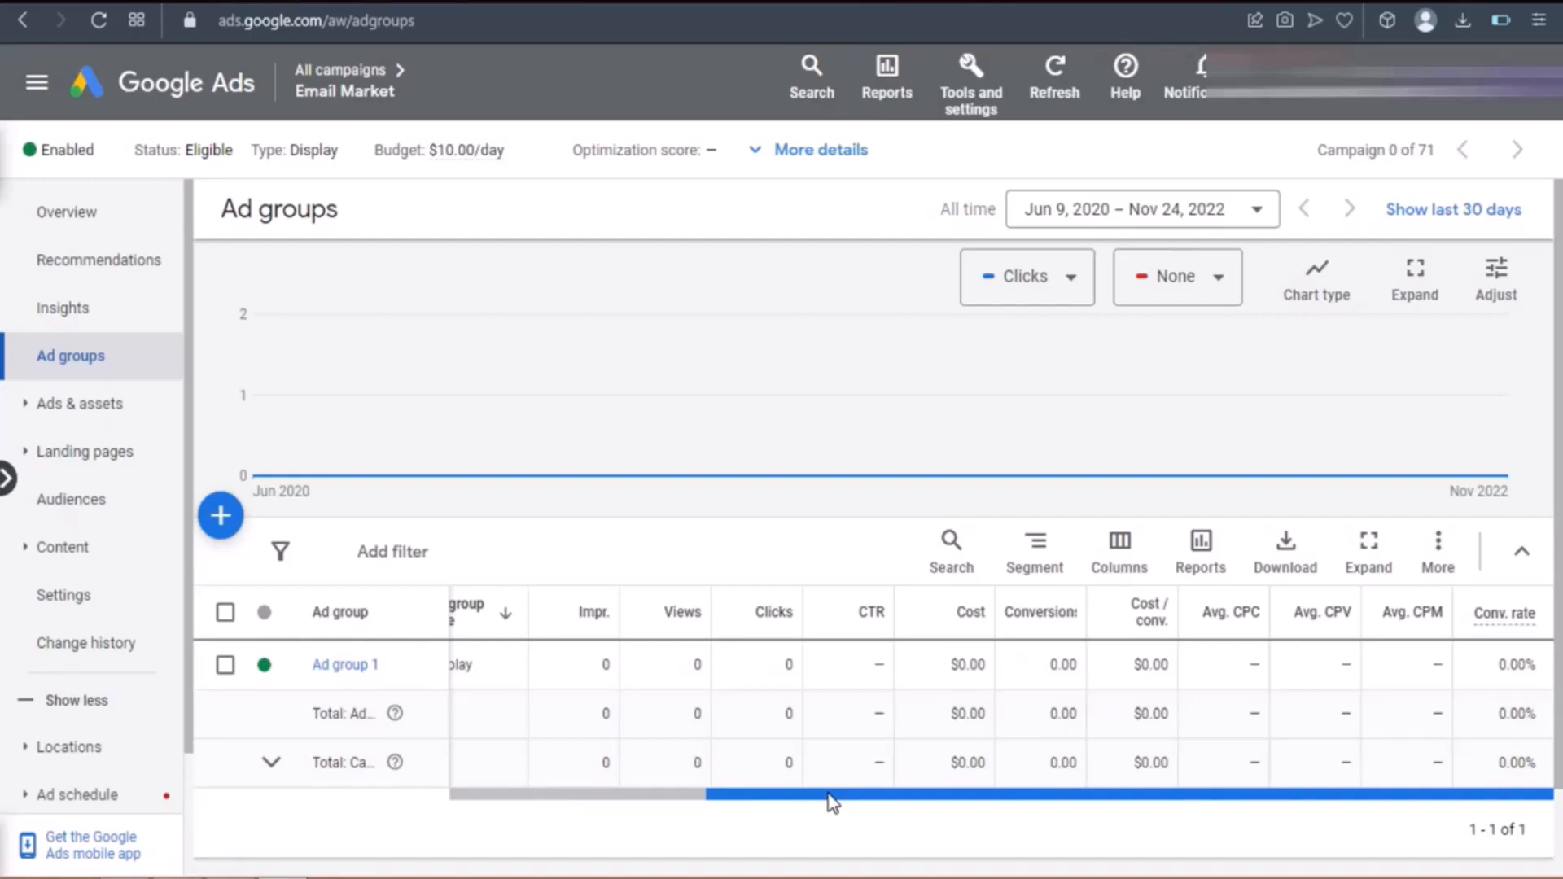
left_click_drag(829, 796, 773, 794)
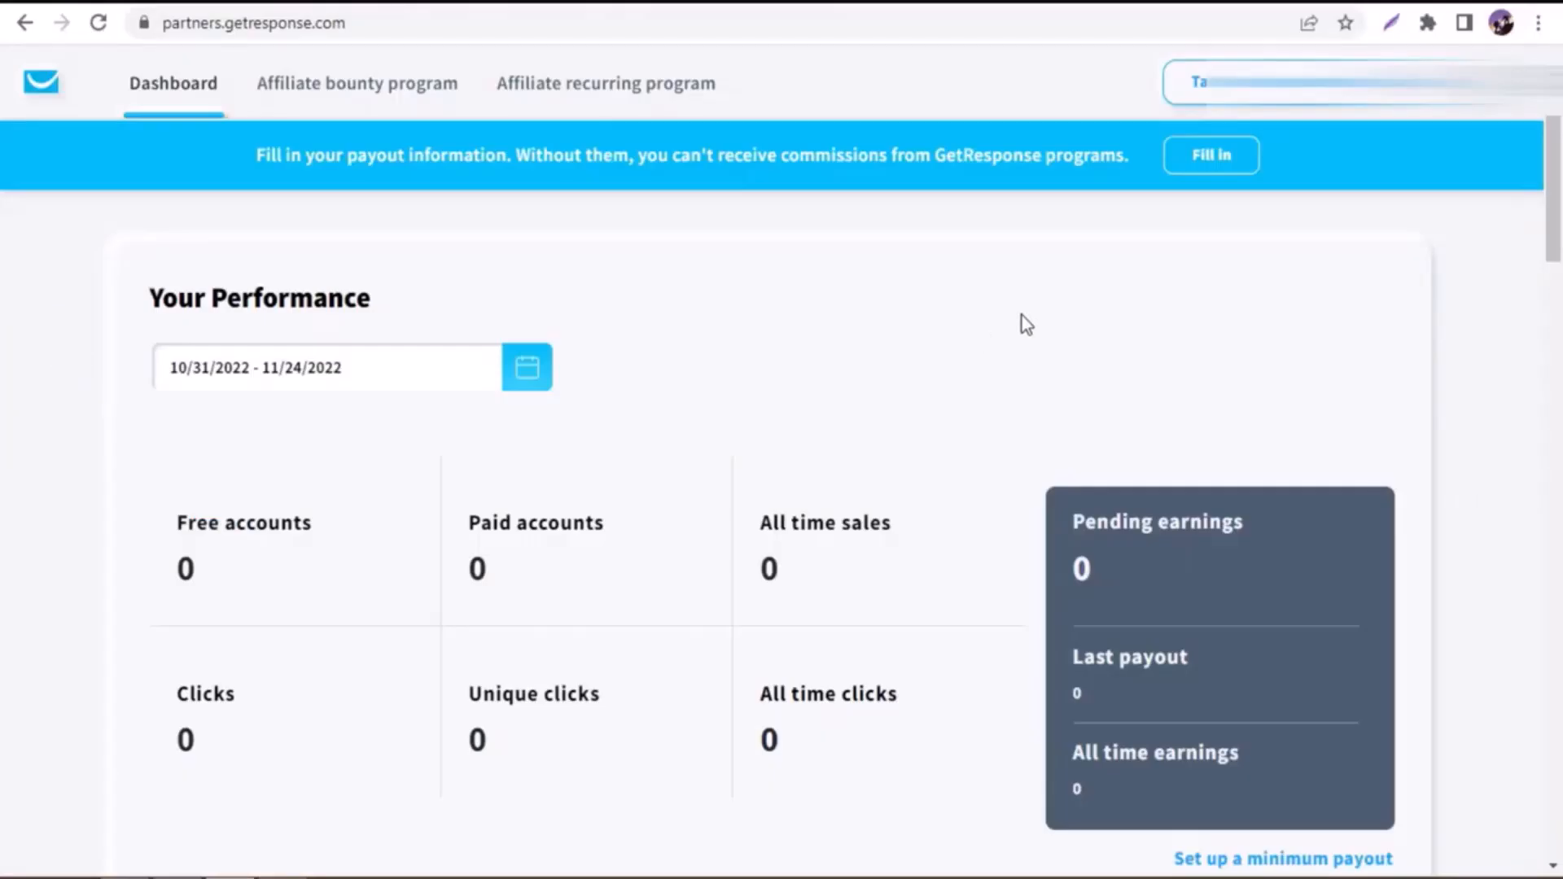
- Examine the free and paid account figures under Your Performance on the GetResponse partner dashboard
scroll(1023, 319, "down", 4)
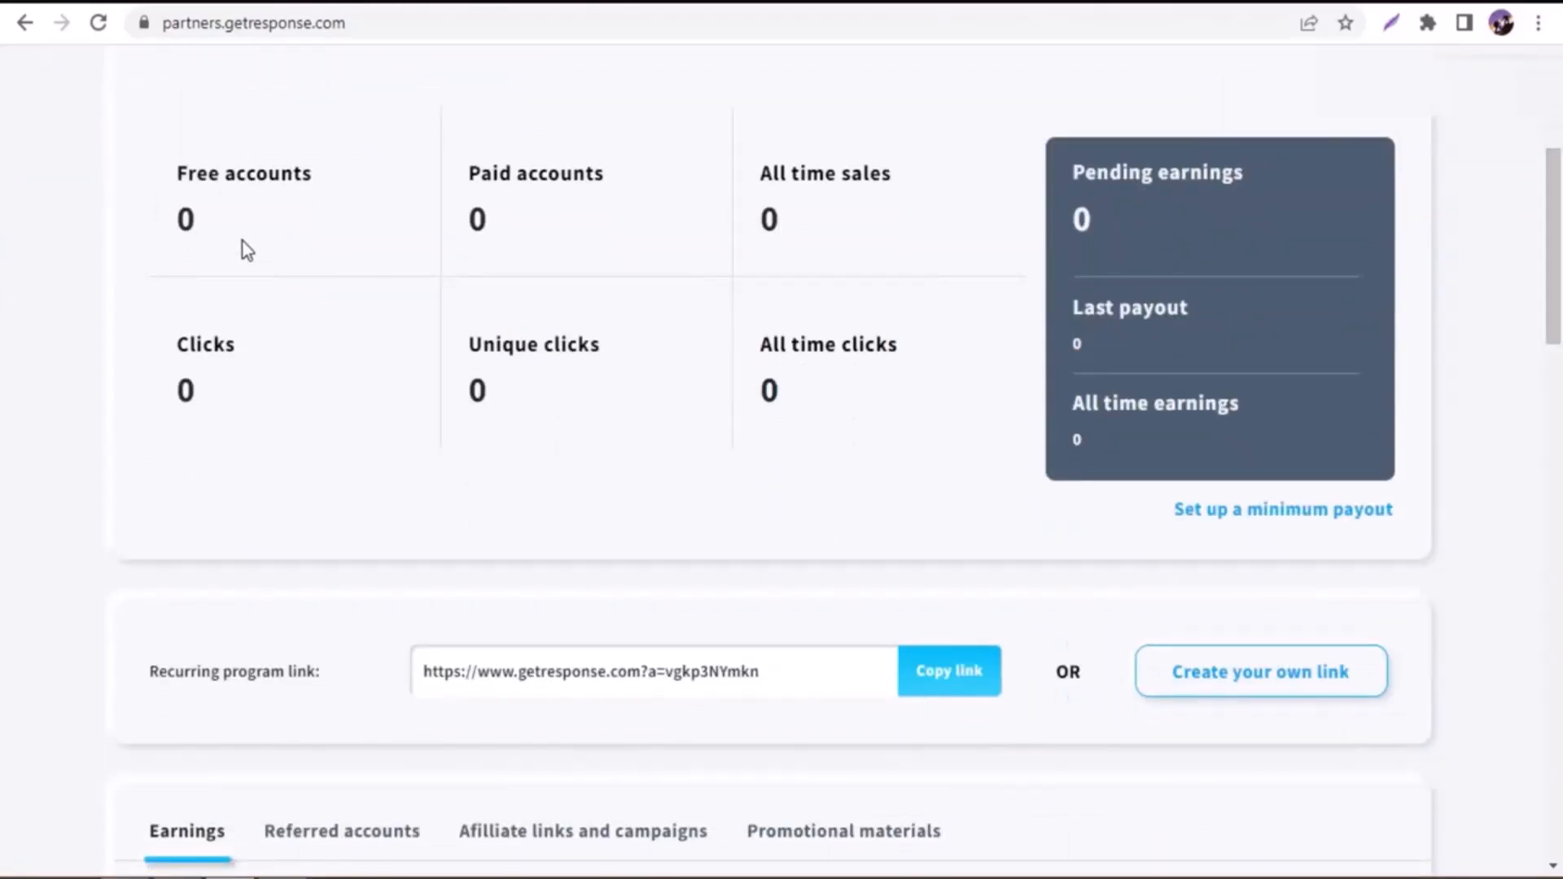
left_click(199, 229)
double_click(193, 218)
left_click(527, 187)
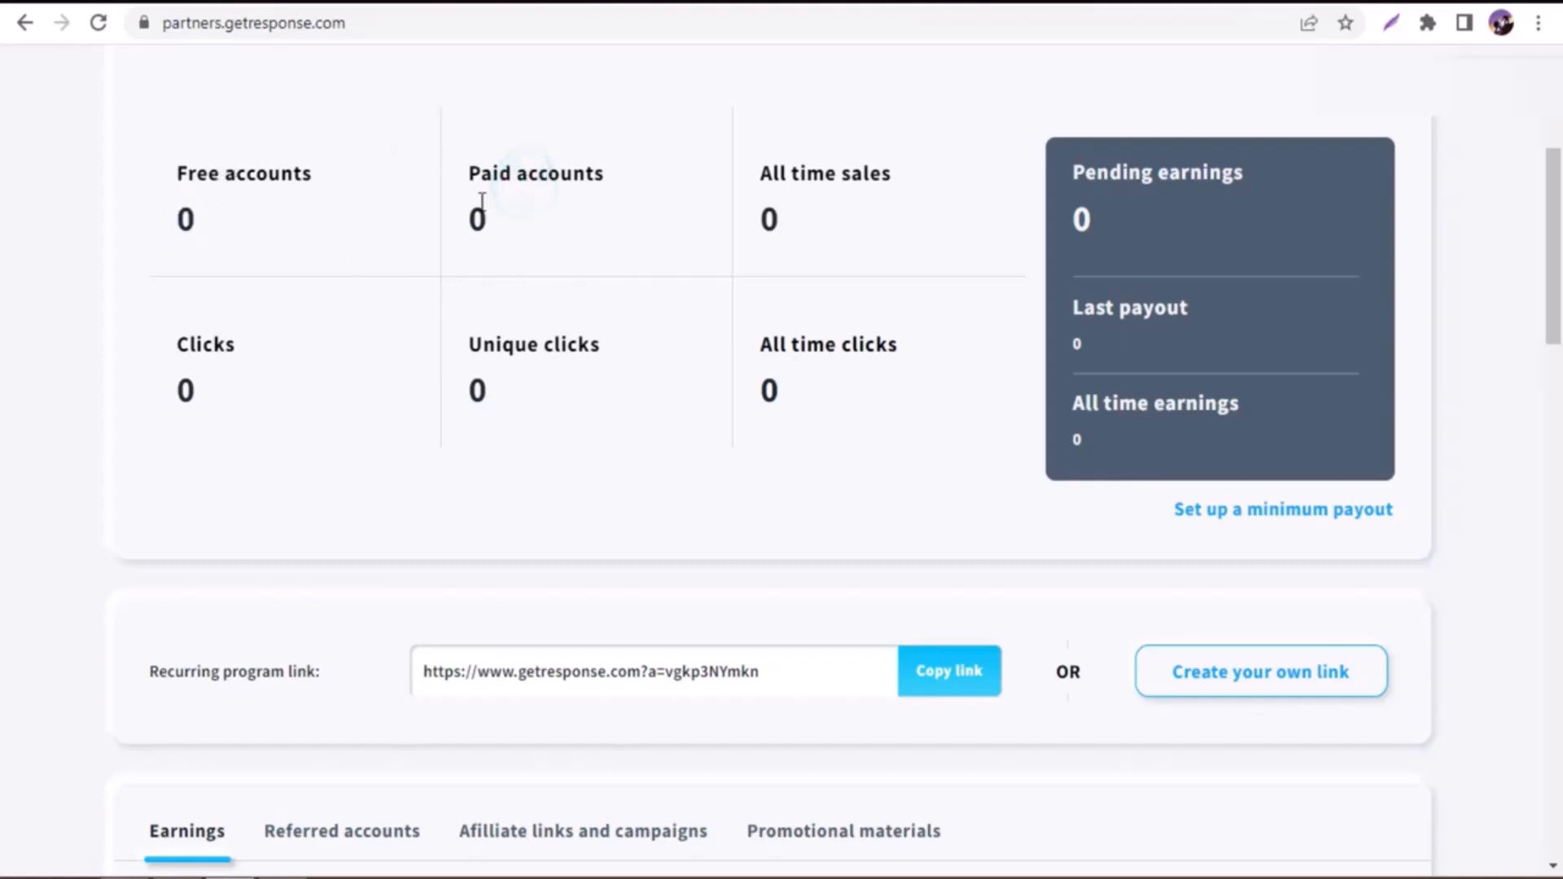